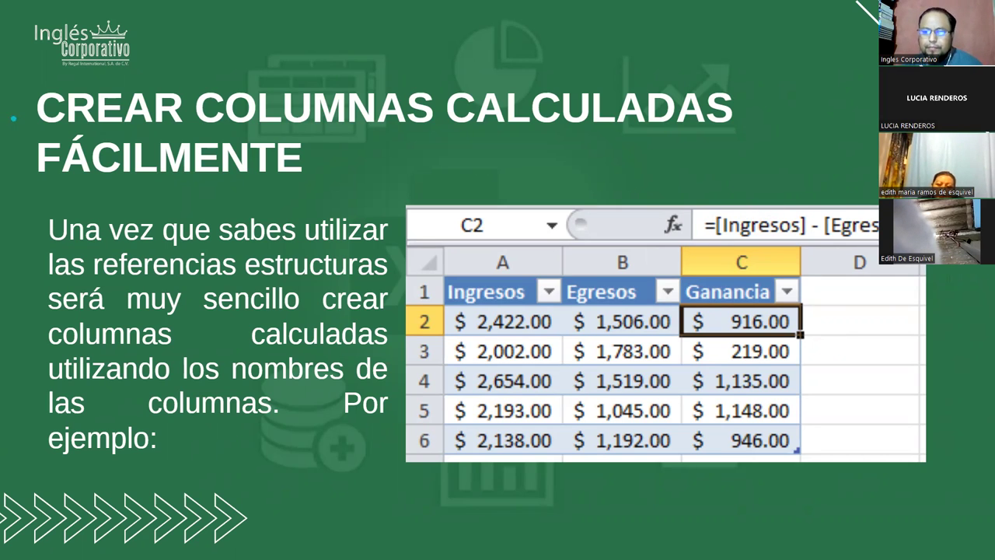
- Create a new blank workbook from the File menu
key(alt+Tab)
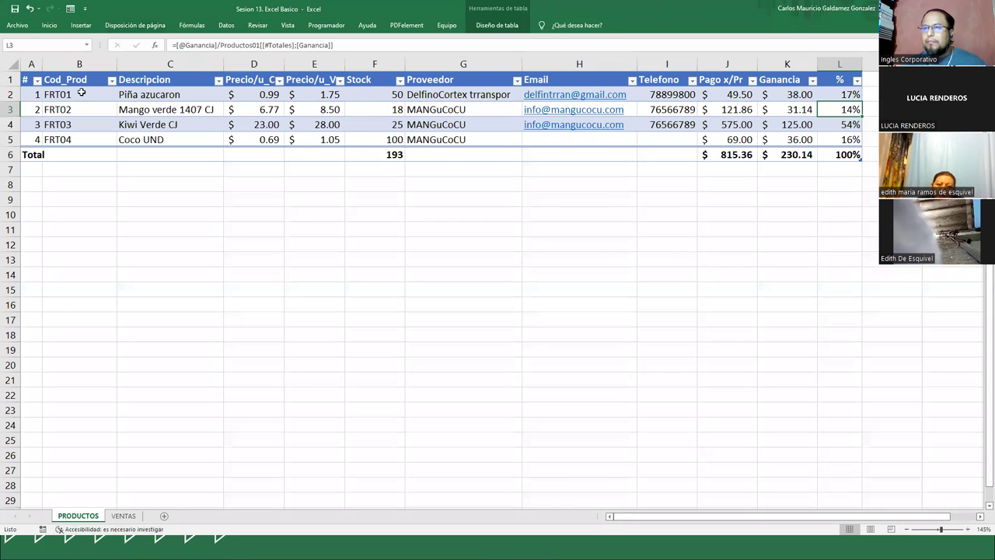
click(17, 24)
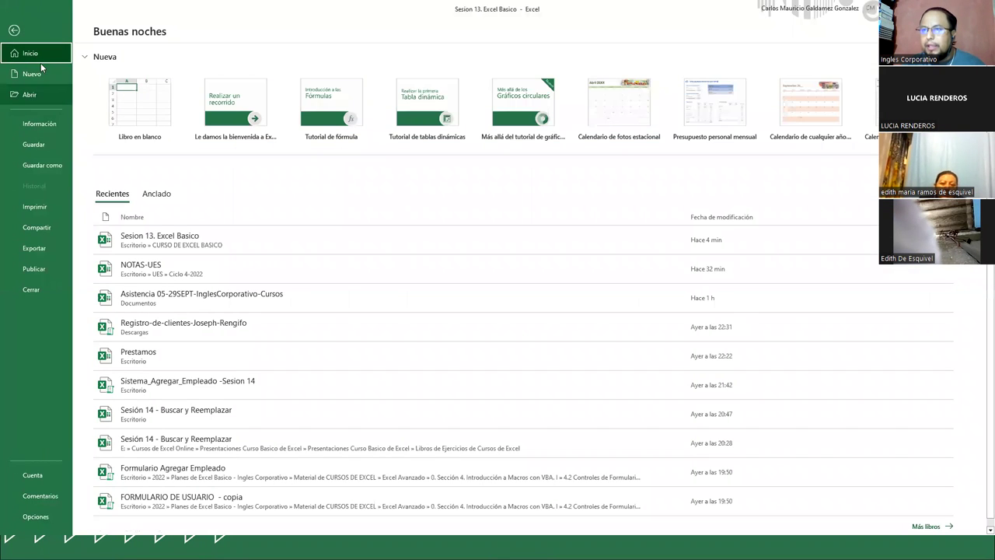
click(40, 70)
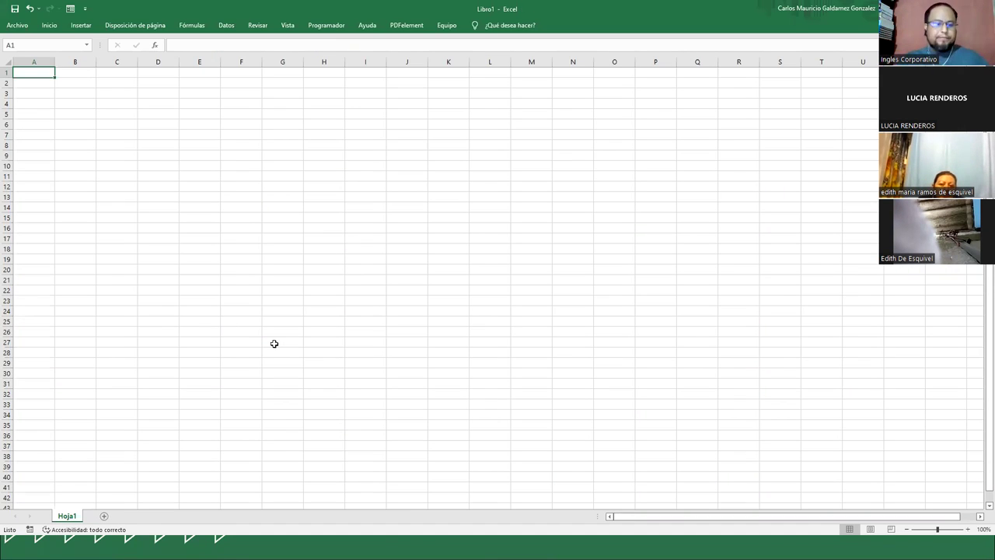
click(49, 28)
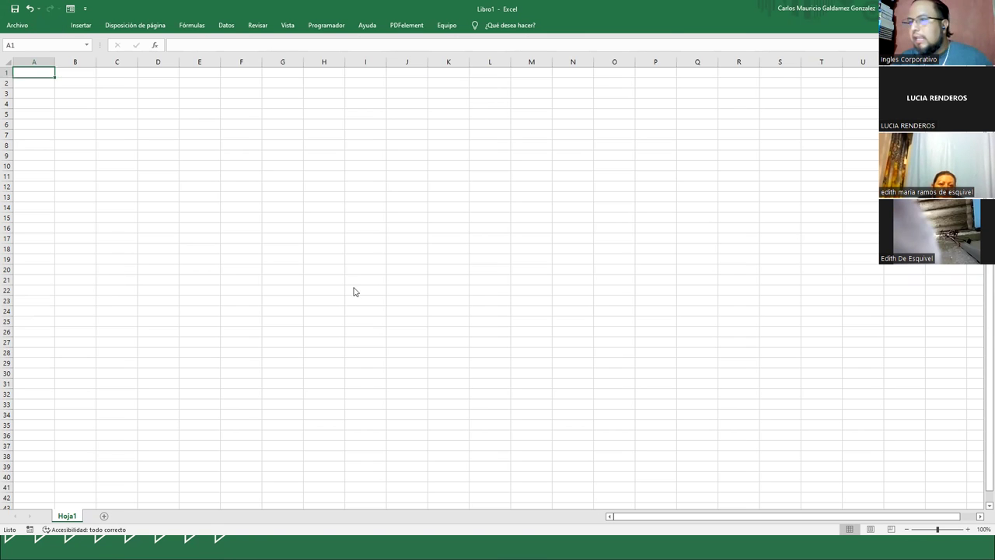
ctrl+scroll(166, 256, up, 4)
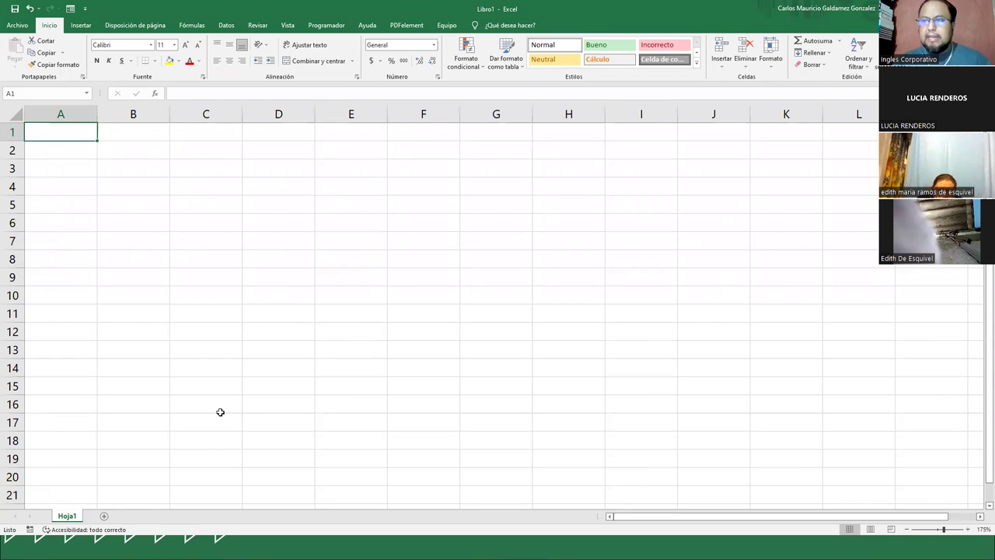
- Close Sesion 13. Excel Basico without saving and maximize the new Libro1 window
key(super+Down)
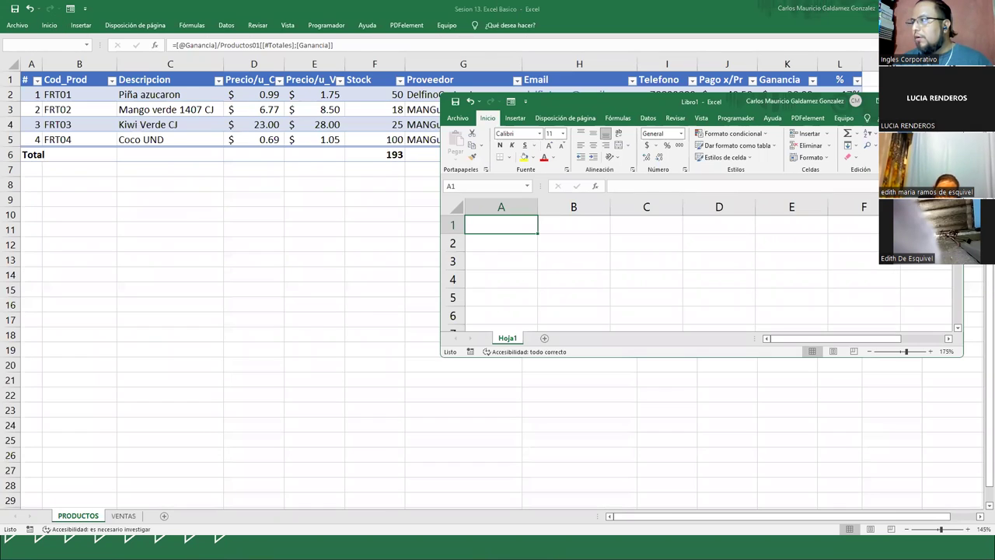
key(alt+F4)
key(alt+F4)
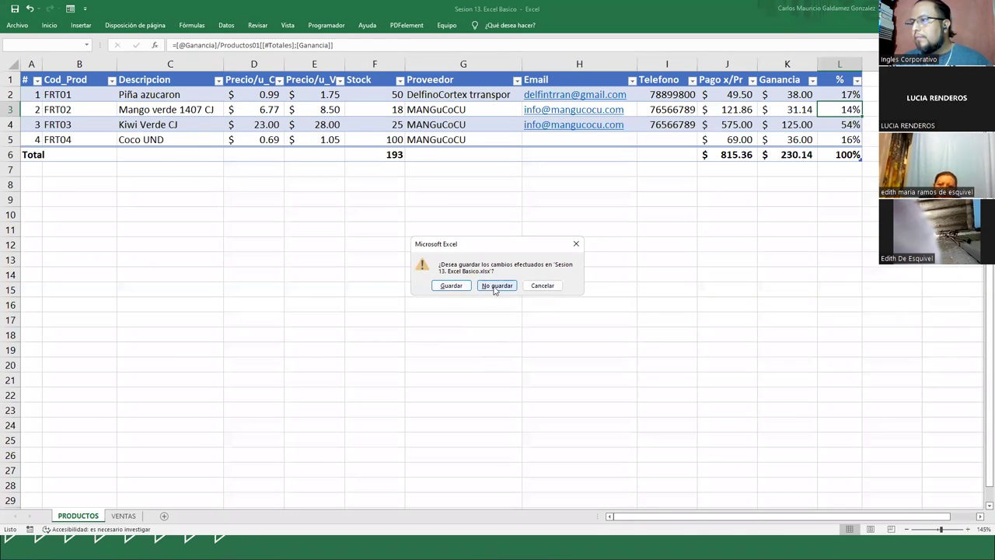
click(496, 286)
double_click(620, 99)
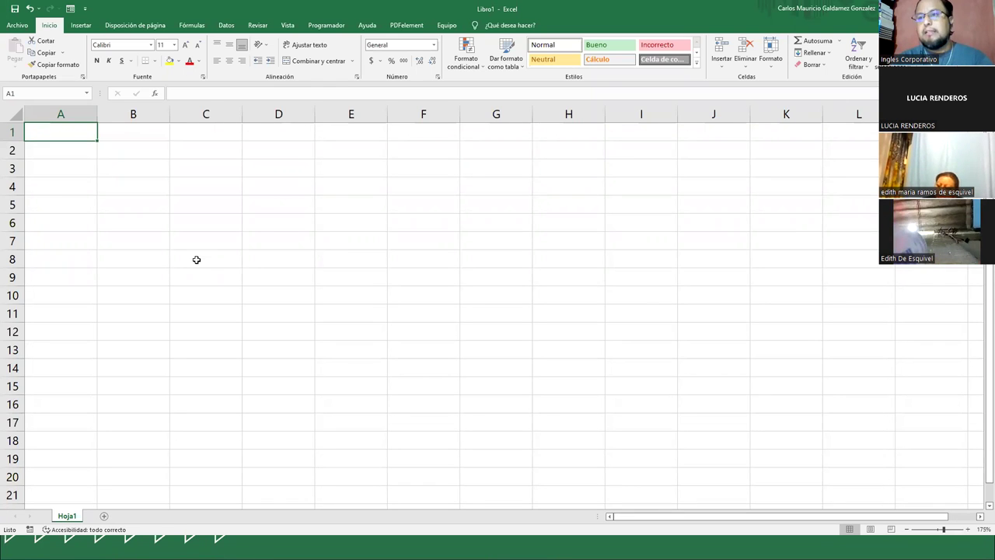
- Enter the headers Tienda, Ingresos and Egresos in A1:C1
text(Tienda)
key(Tab)
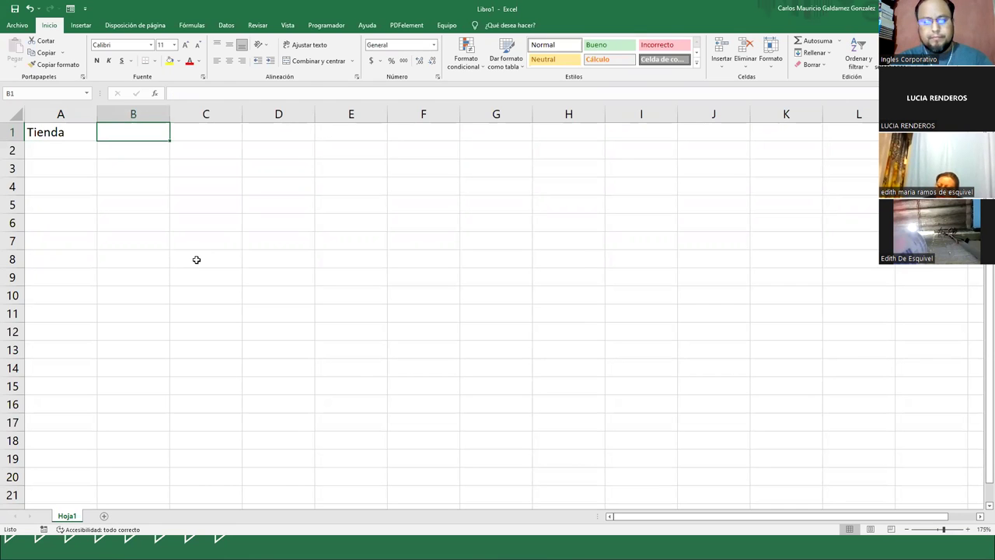
text(Ingreso)
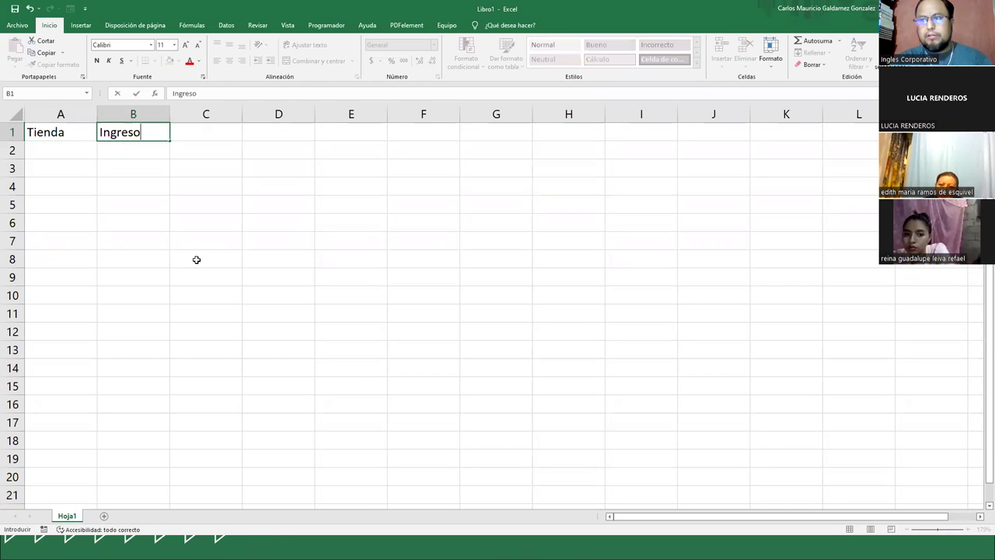
text(s)
key(Tab)
text(Egt)
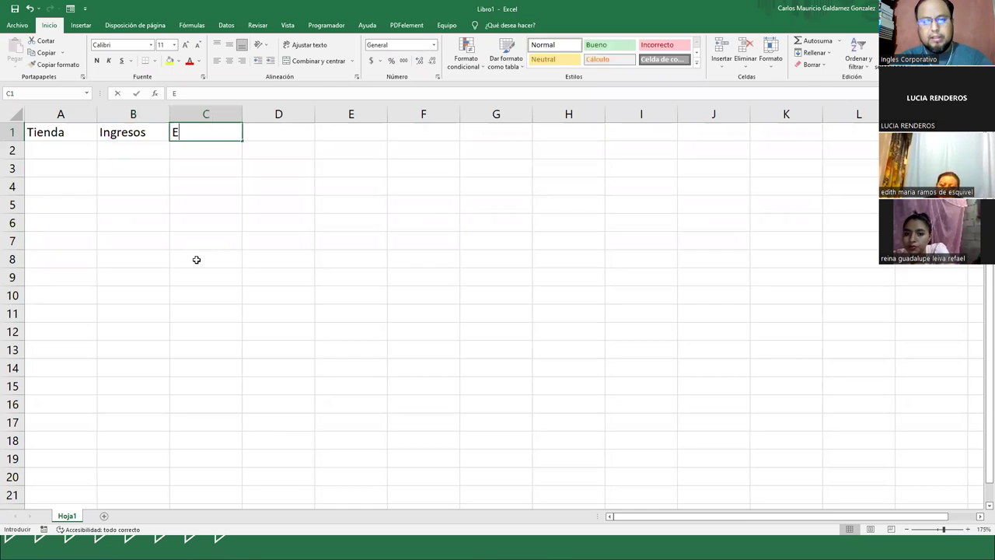
key(BackSpace)
text(resos)
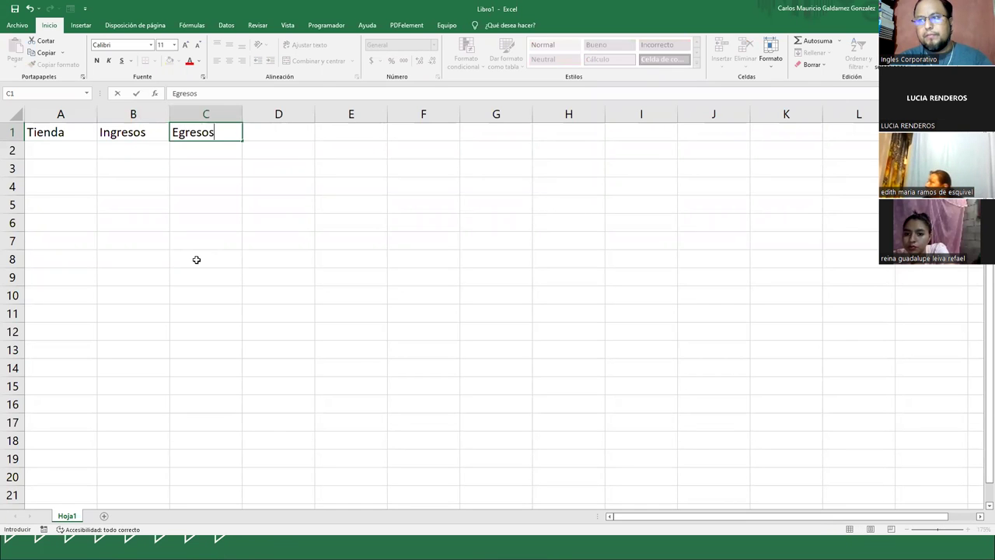
key(Return)
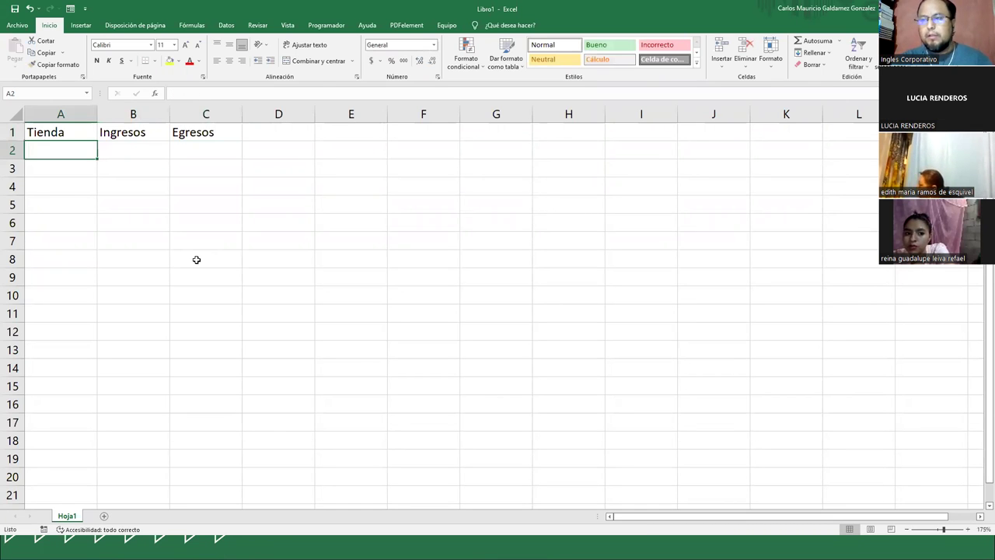
- Enter Tienda 1 and Tienda 2 and fill the series down to Tienda 10
text(Tienda)
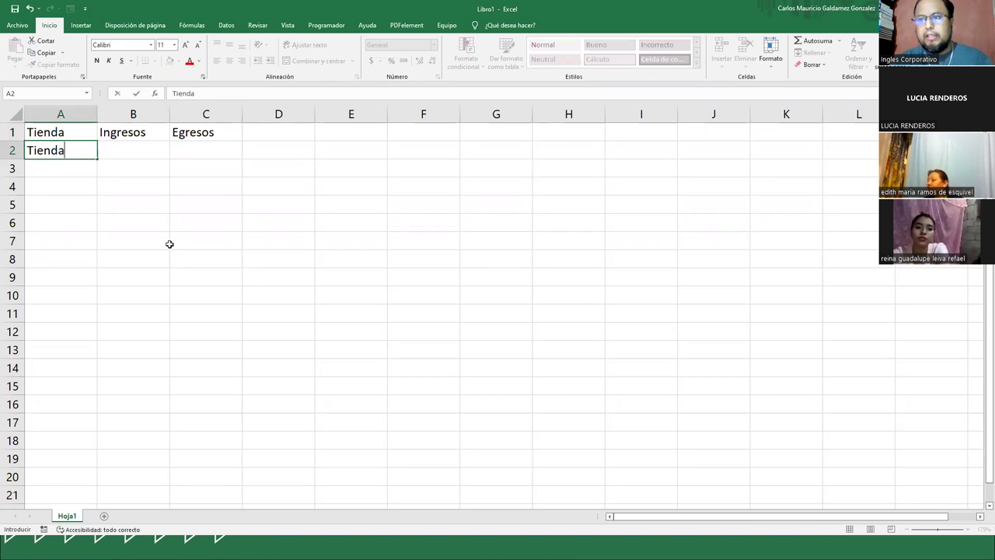
text( 1)
key(Return)
text(Tie)
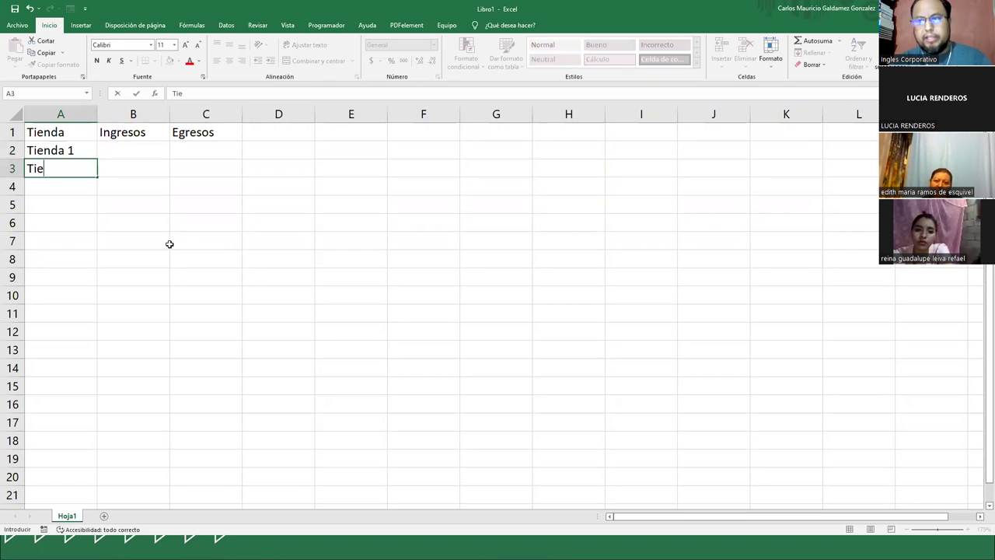
text(nda 2)
key(Return)
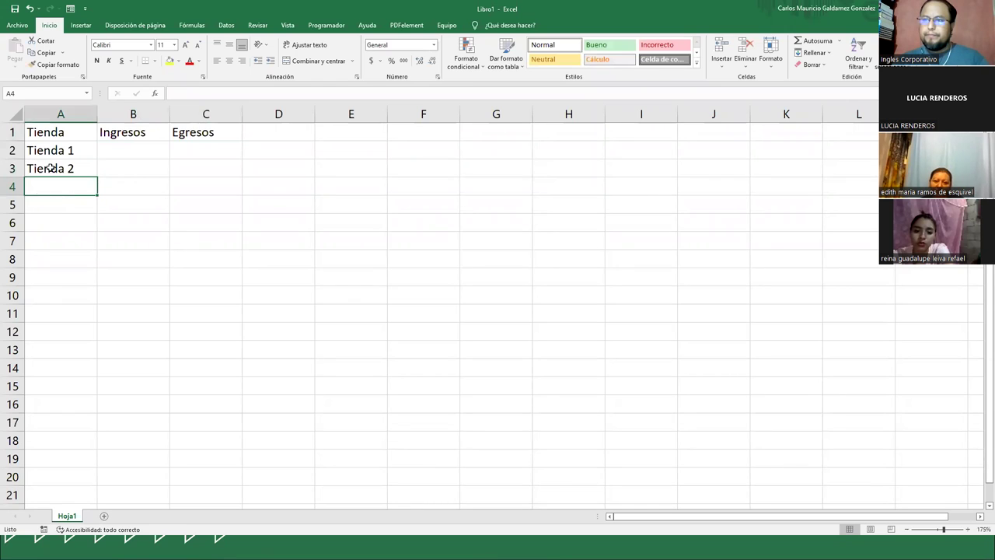
drag(54, 150, 78, 314)
click(97, 181)
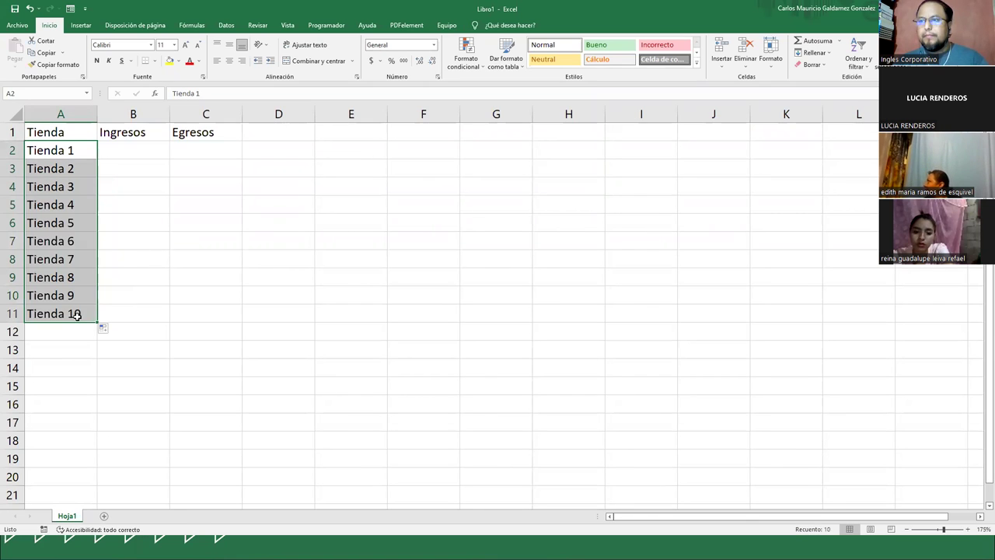
click(116, 158)
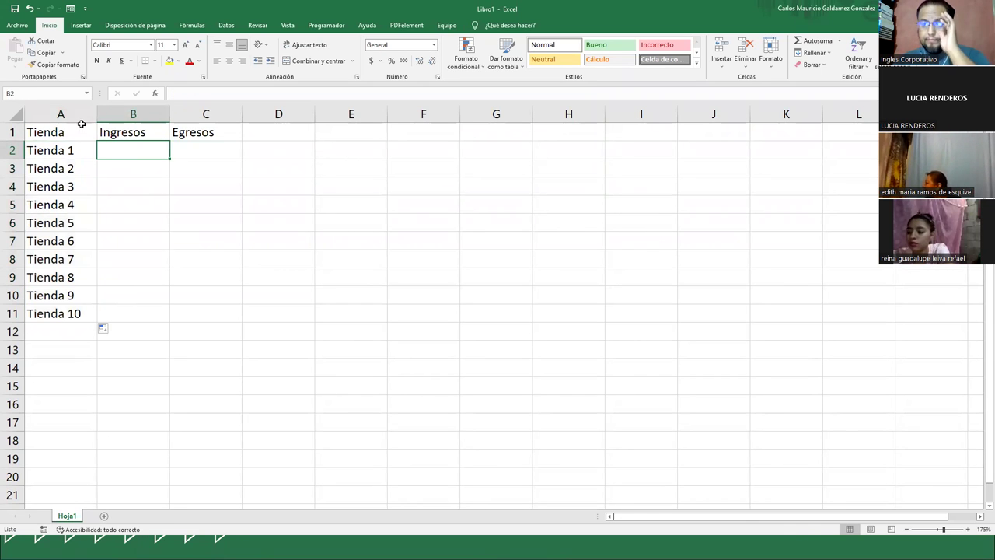
- Widen column A, delete Tienda 10, and move the store list down one row
drag(94, 113, 104, 115)
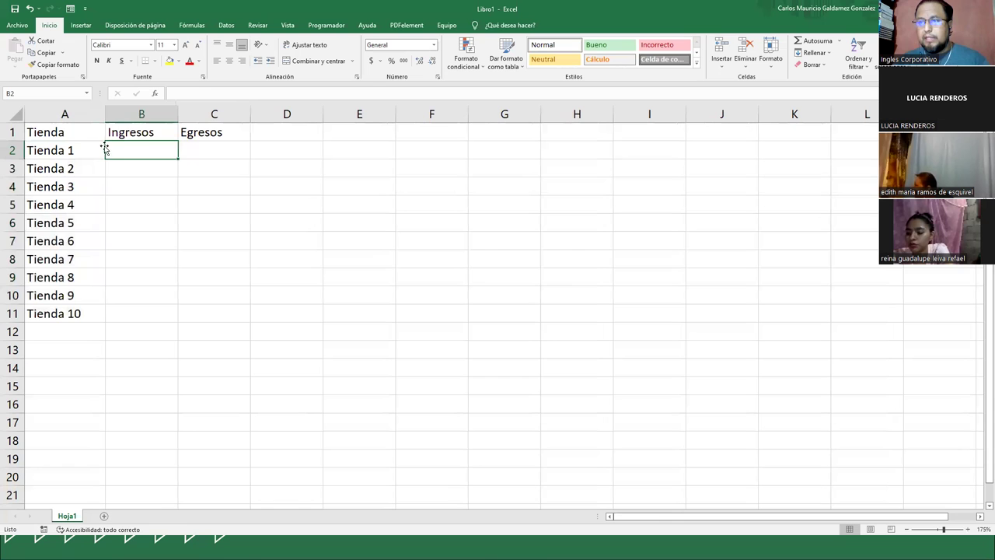
drag(61, 153, 62, 315)
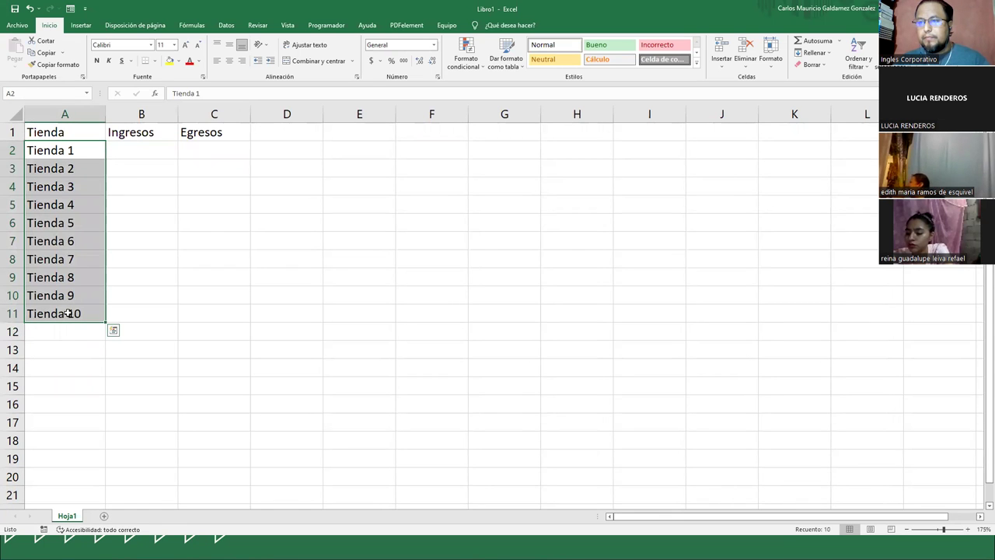
click(67, 315)
key(Delete)
drag(64, 154, 67, 323)
- Type 'Tienda Ap' in the empty cell A2
click(63, 153)
text(Tienda AP)
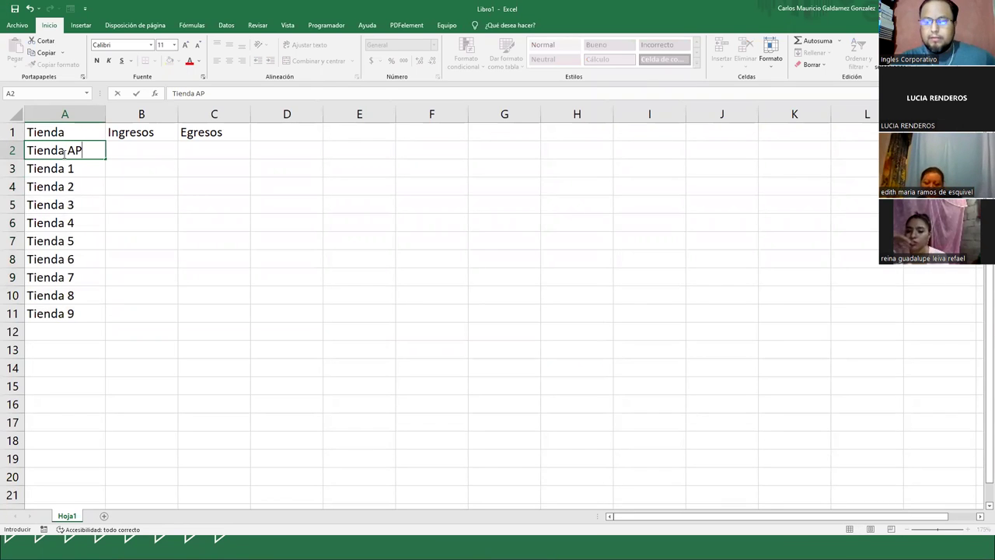
key(BackSpace)
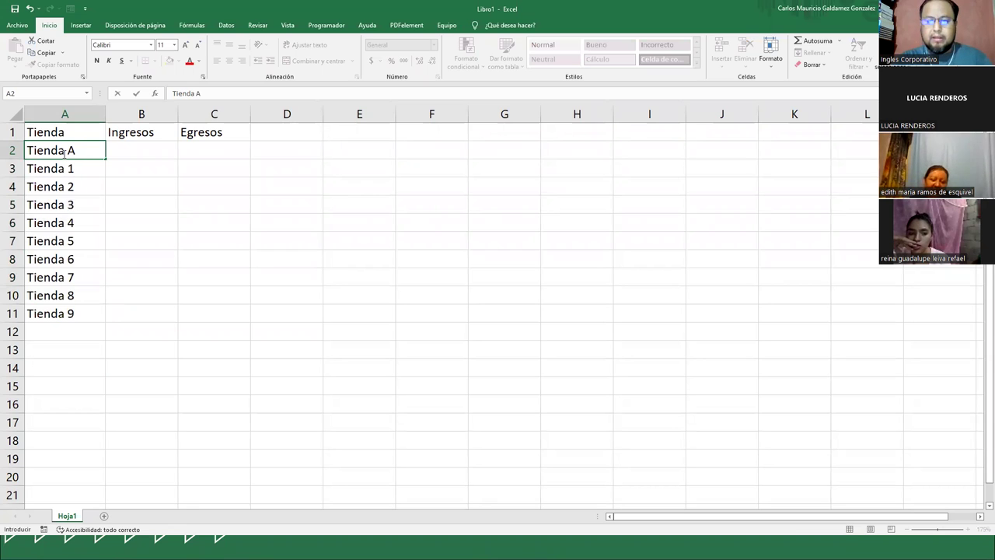
double_click(64, 153)
key(BackSpace)
key(BackSpace)
text(L)
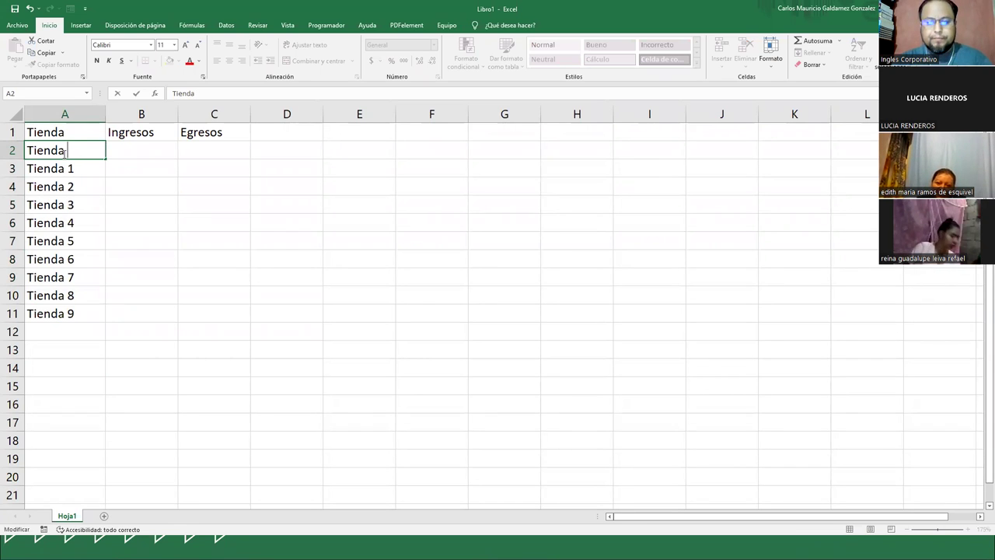
text( Ap)
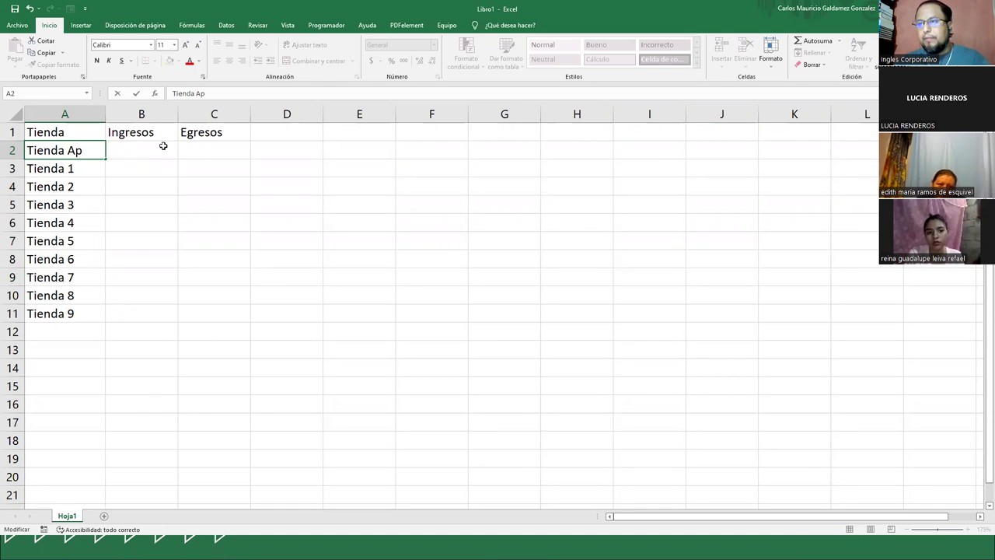
click(142, 150)
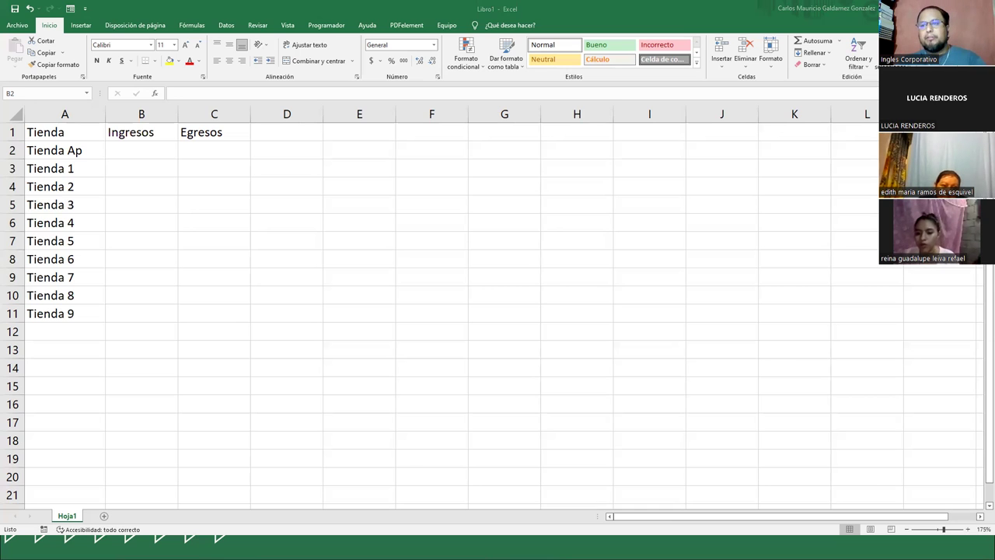
- Enter Ingresos 5460, 4500, 5000, 3500 and 3890 from B2 downward
click(160, 152)
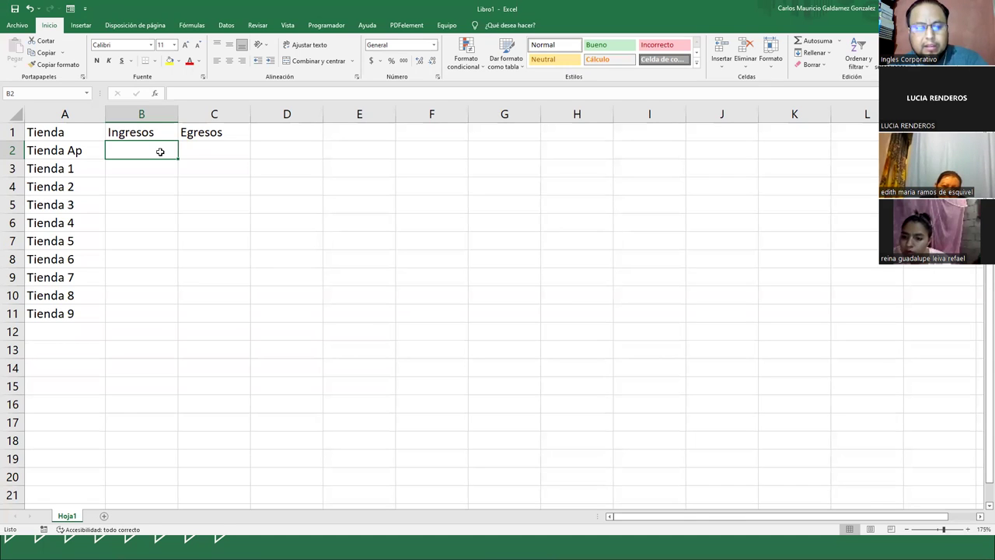
text(5460)
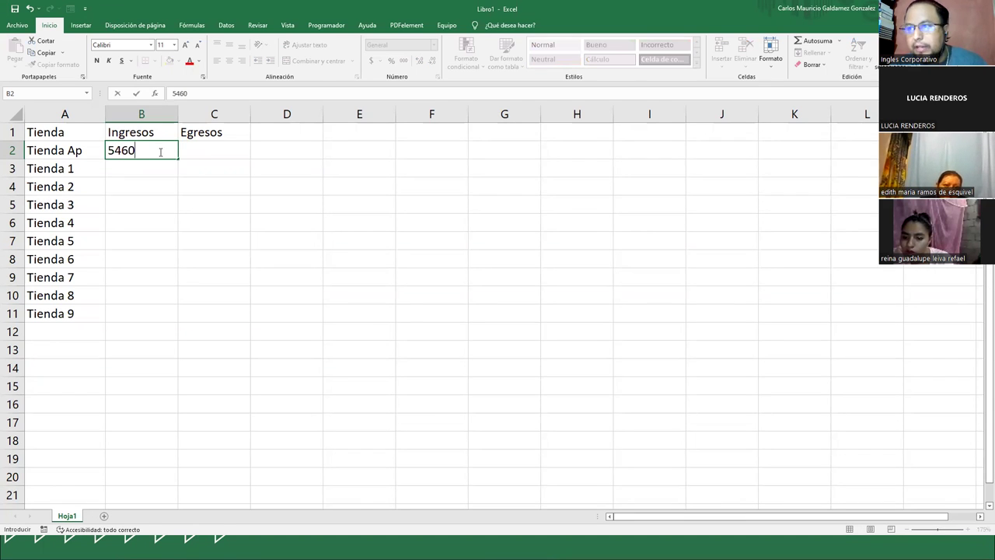
key(Return)
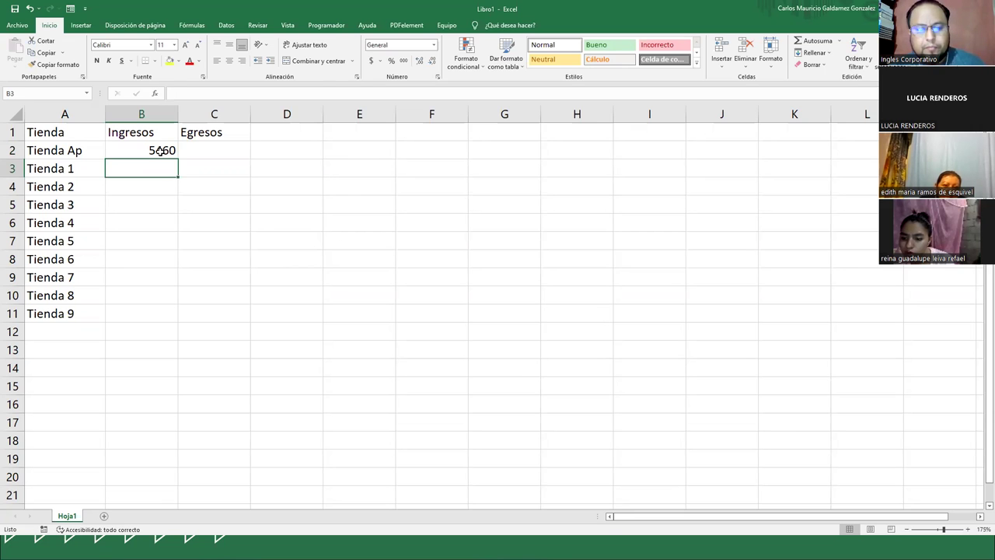
text(4500)
key(Return)
text(5000)
key(Return)
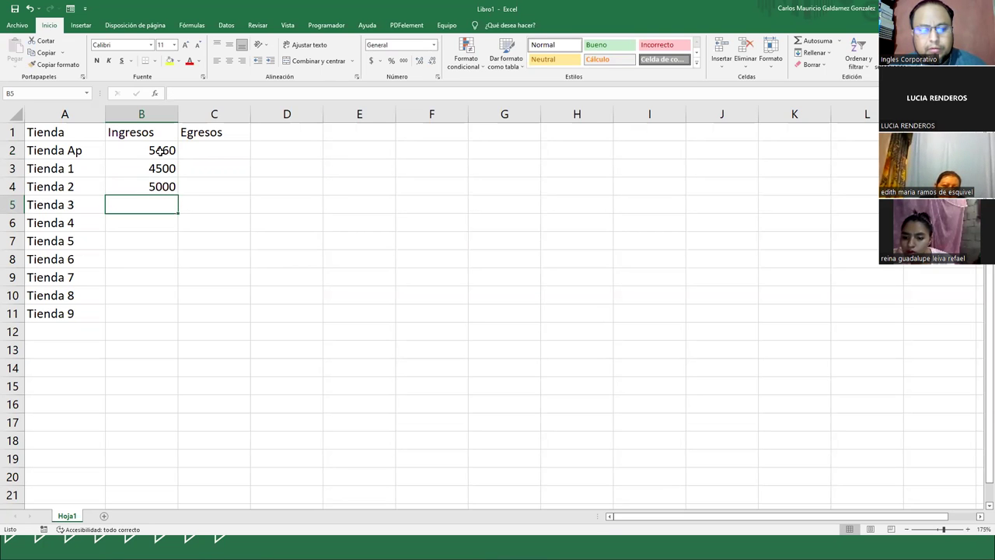
text(35)
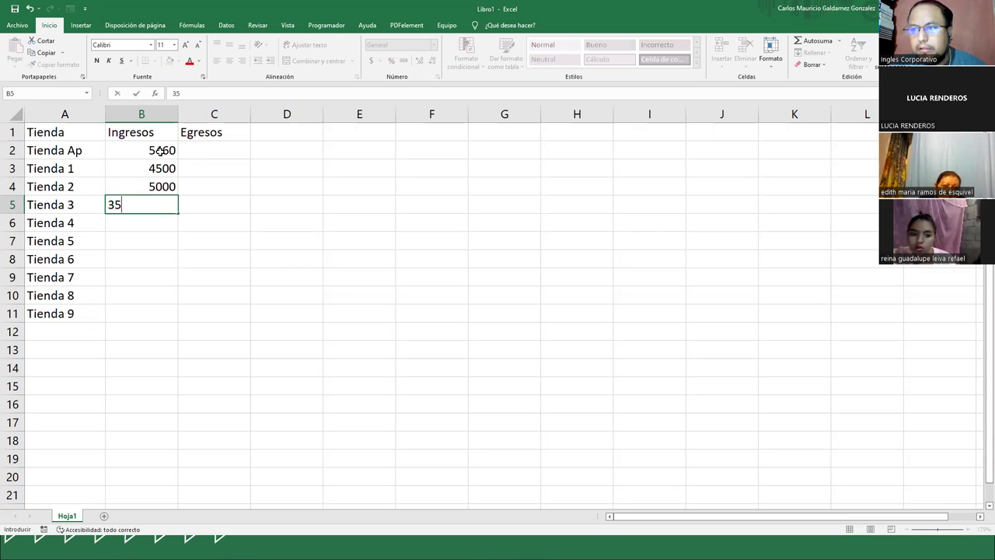
text(00)
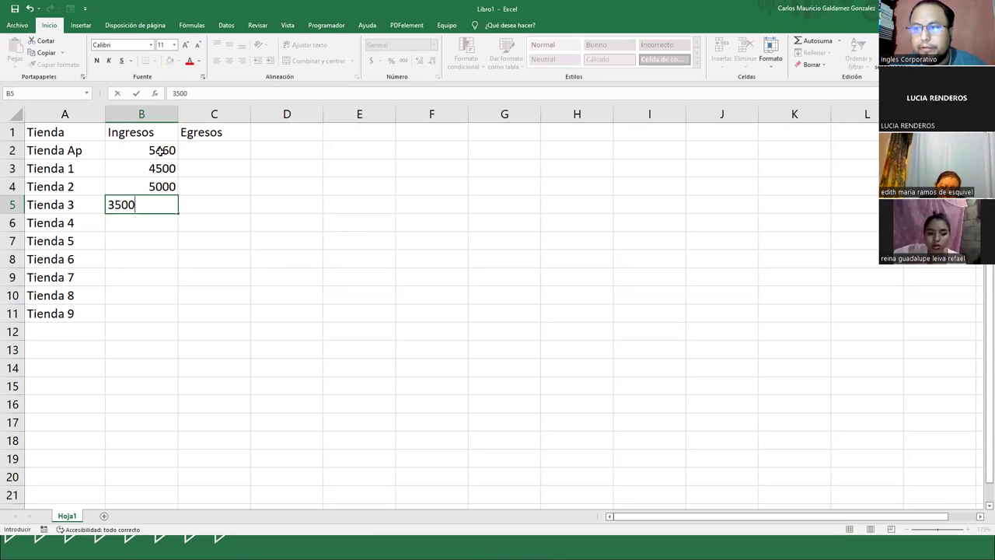
key(Return)
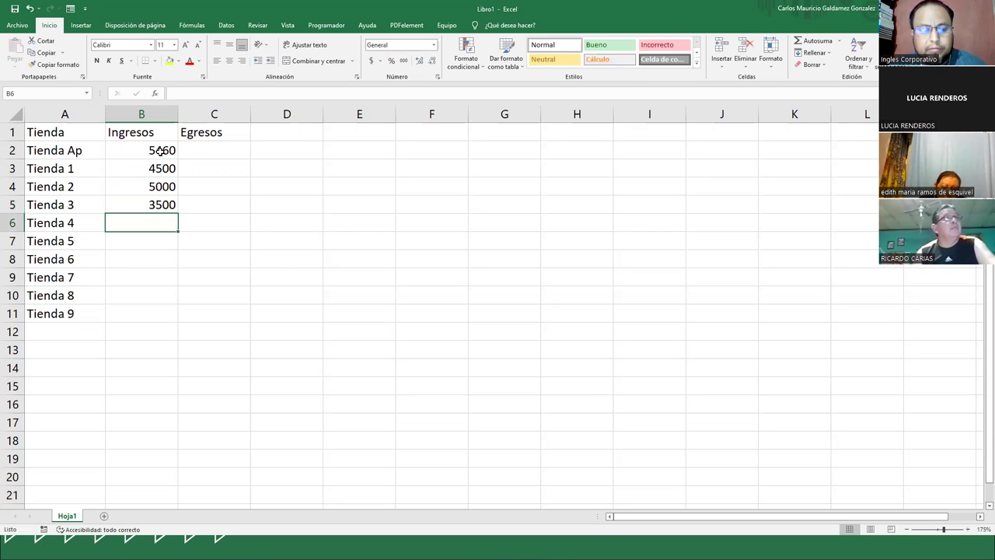
text(3890)
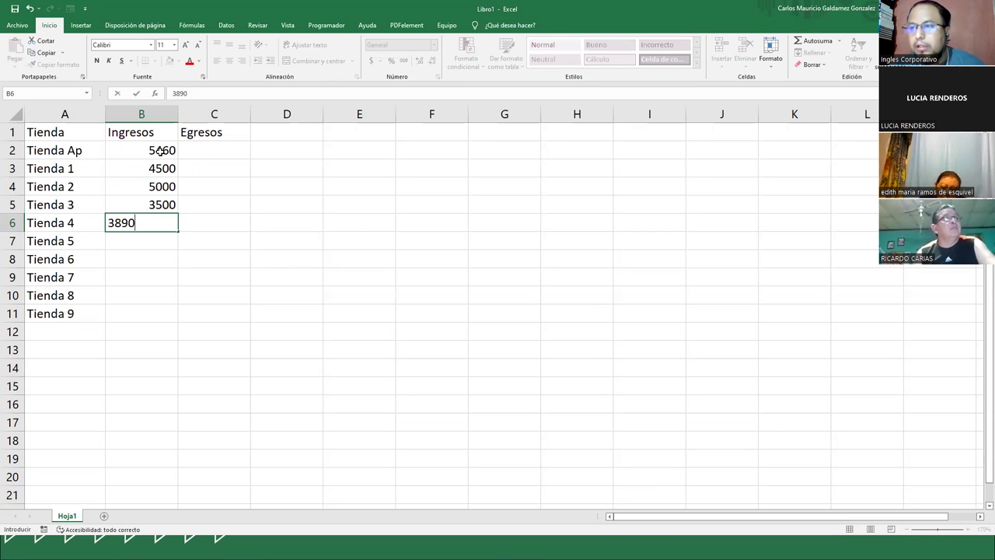
key(Return)
- Enter Ingresos 4588, 1990, 3477, 3400 and 5008 for Tienda 5 through Tienda 9
text(45)
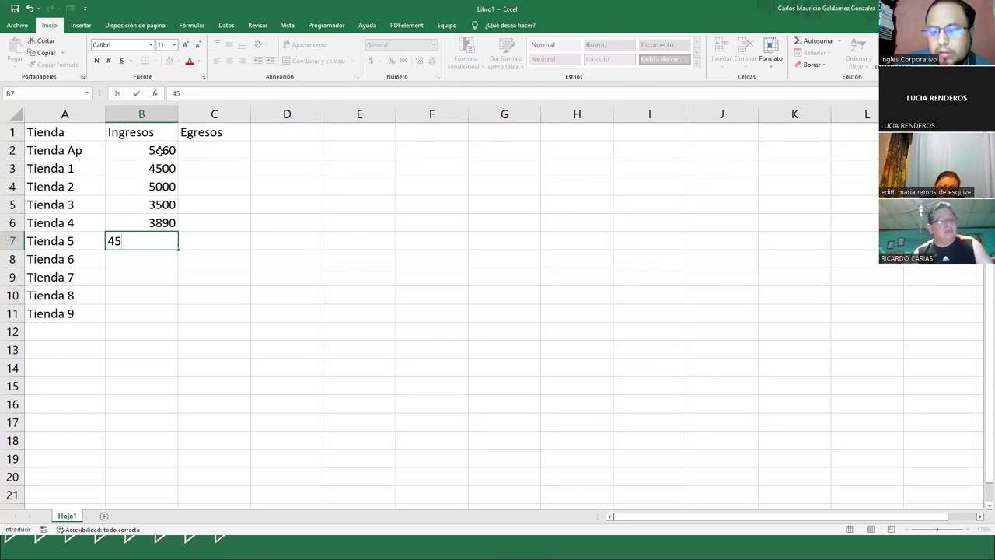
text(88)
key(Return)
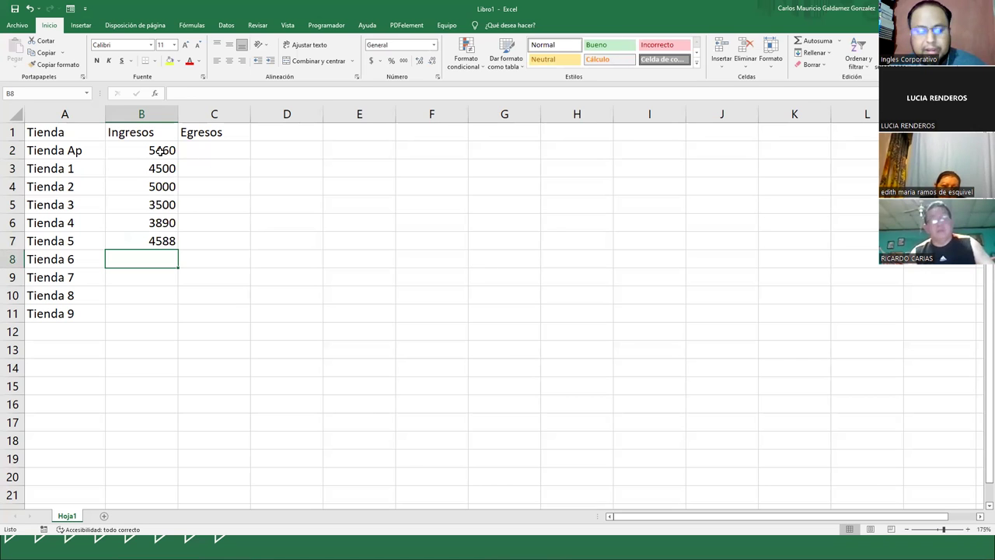
text(1990)
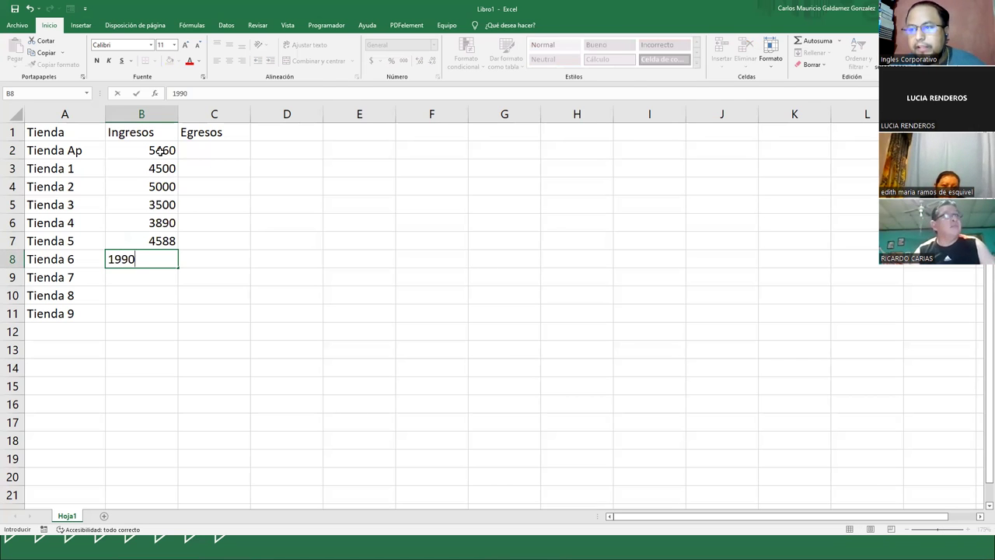
key(Return)
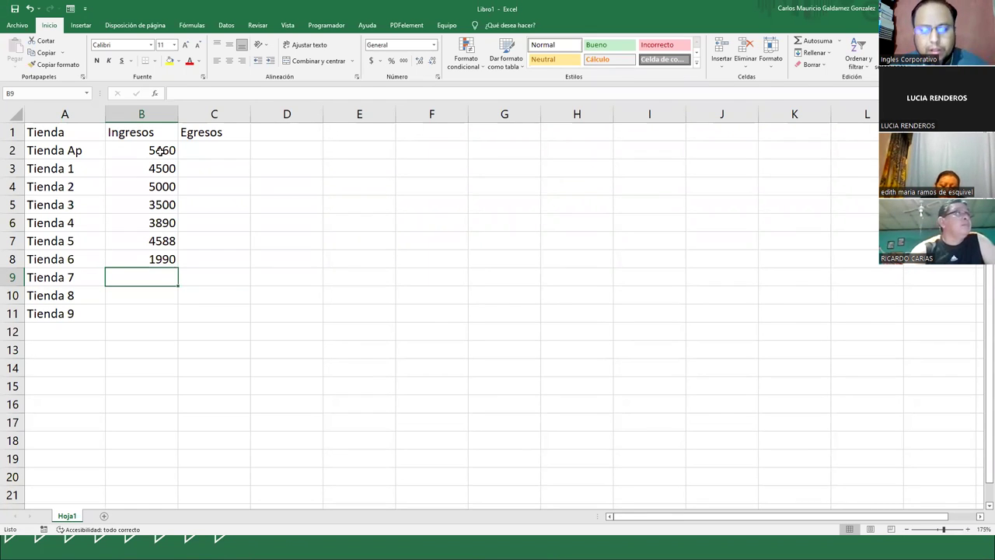
text(3477)
key(Return)
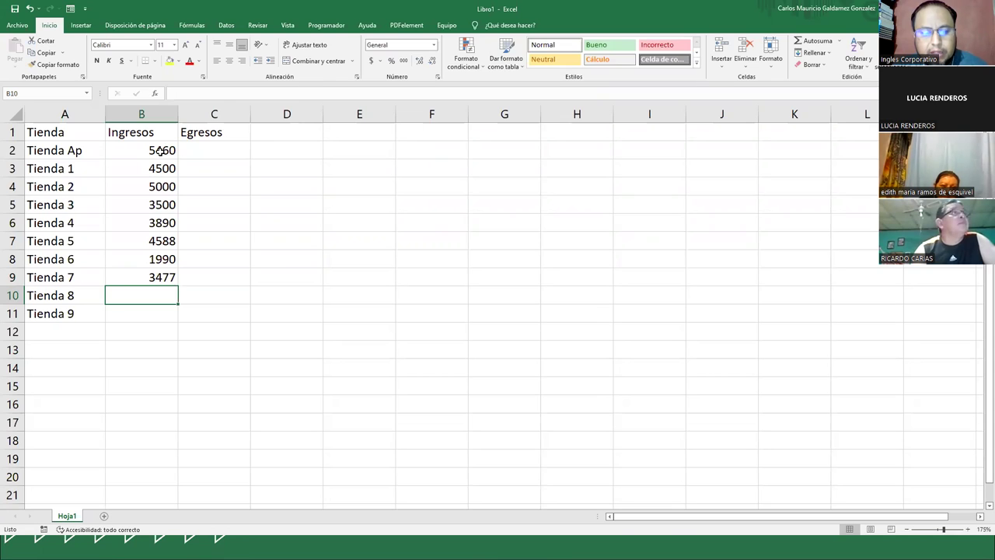
text(3400)
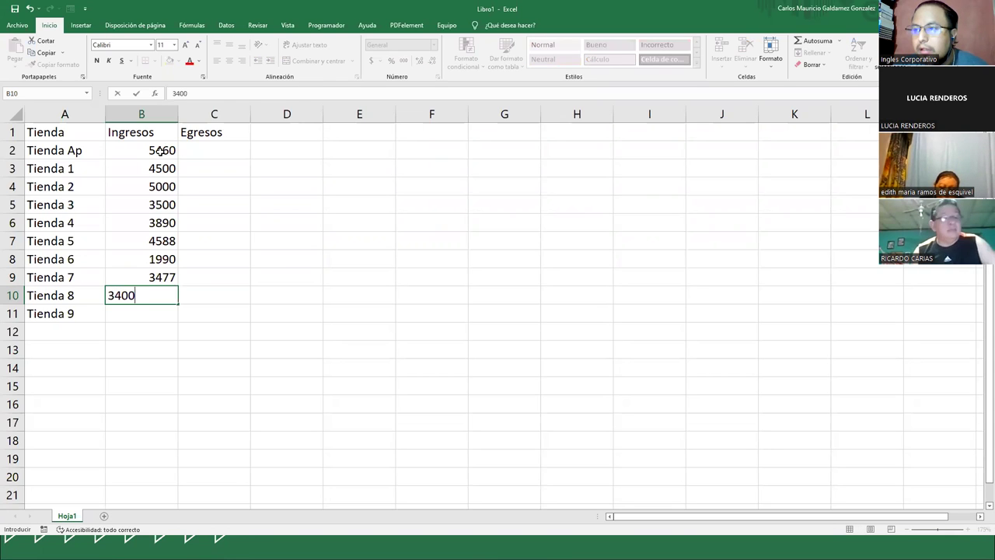
key(Return)
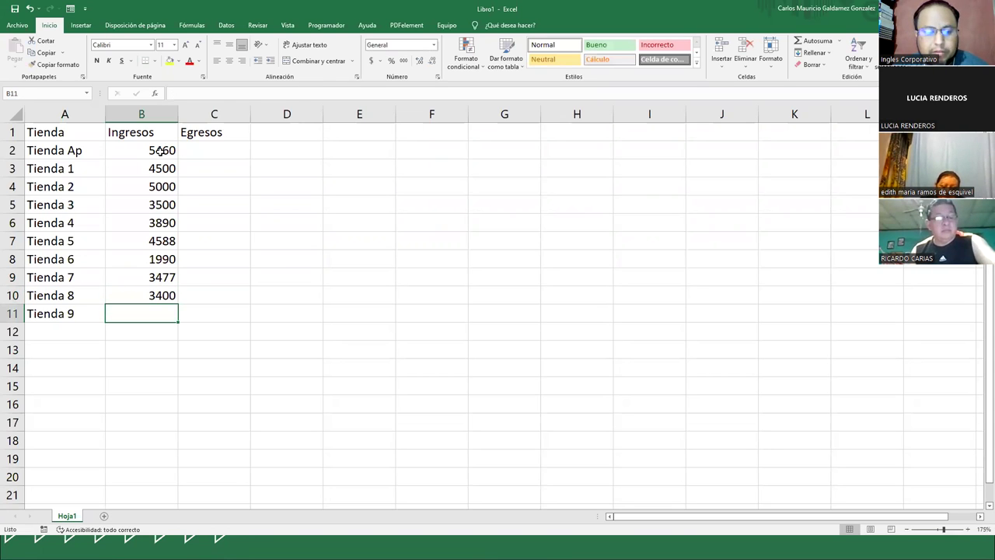
text(5)
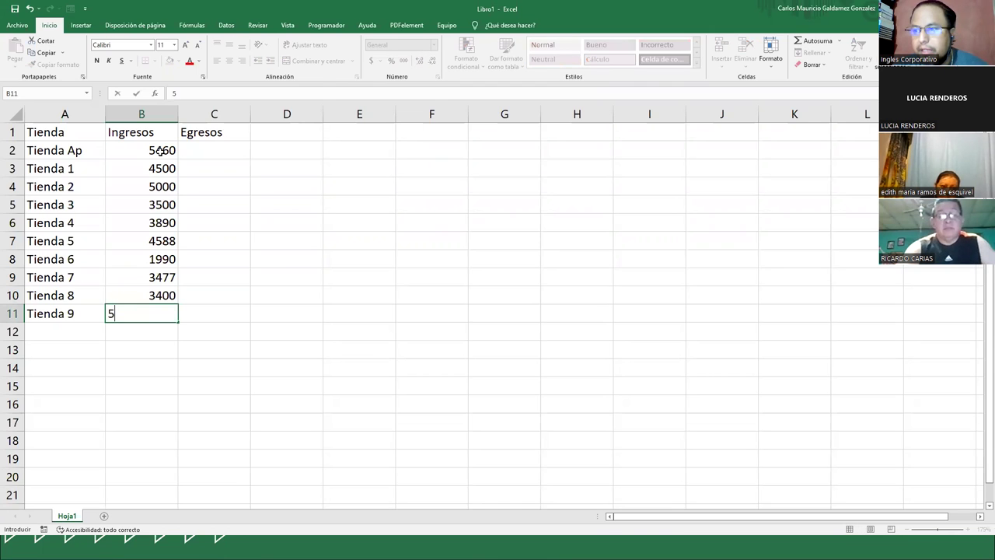
text(008)
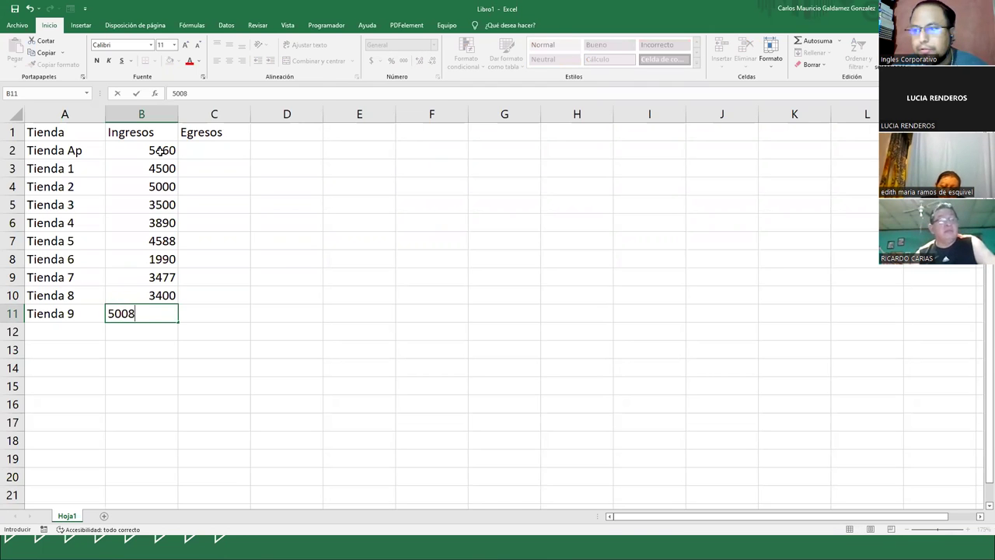
key(Return)
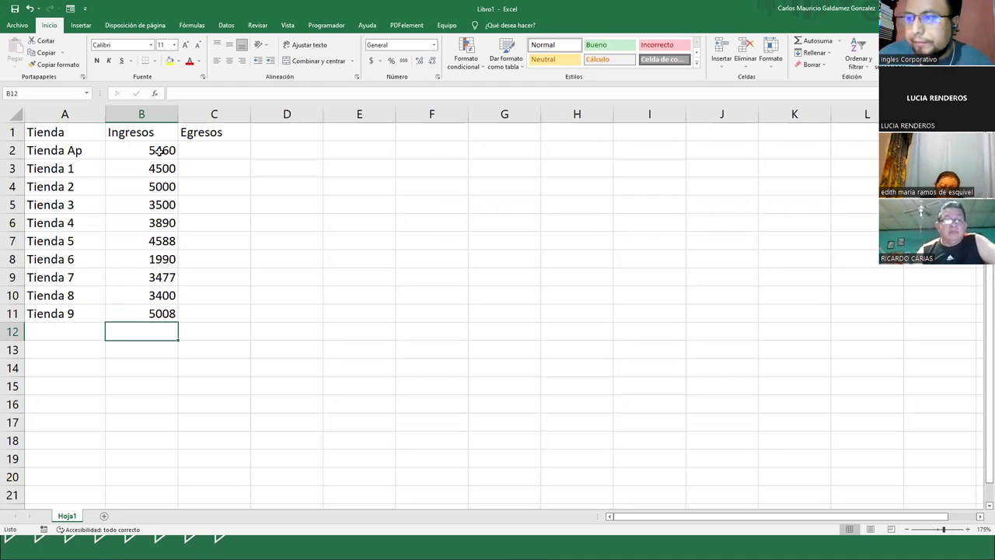
- Apply dollar accounting format to B2:B11 and widen columns B and C to fit
click(216, 152)
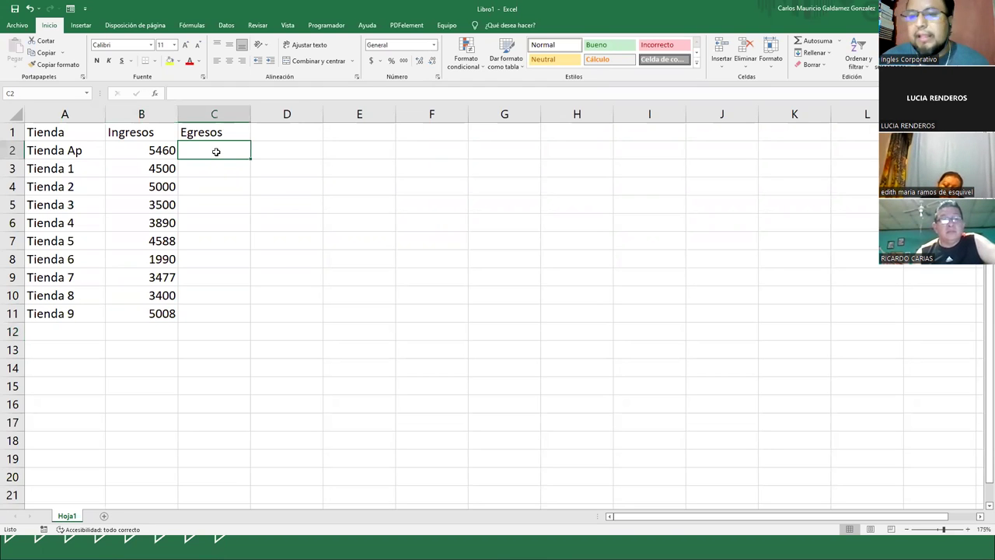
drag(132, 152, 186, 313)
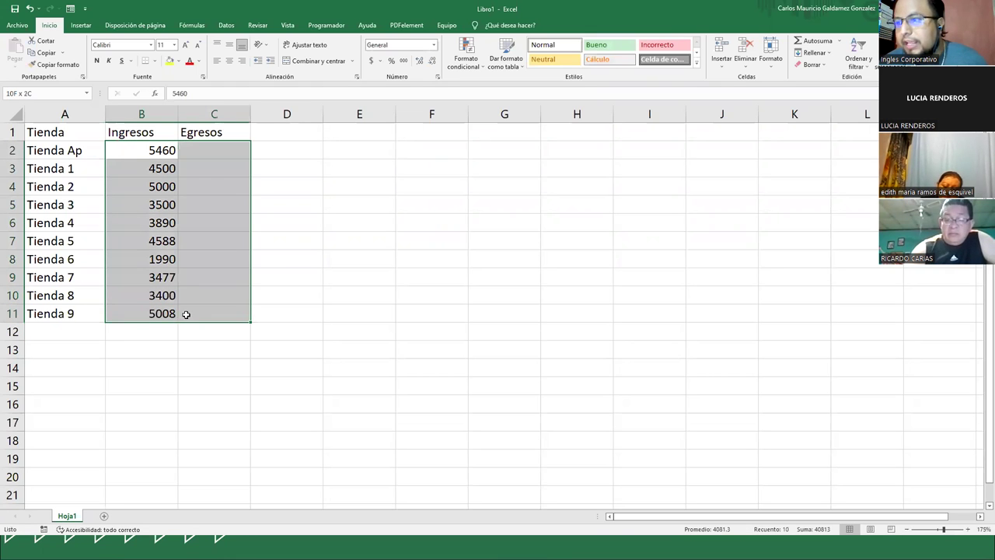
click(372, 62)
click(223, 152)
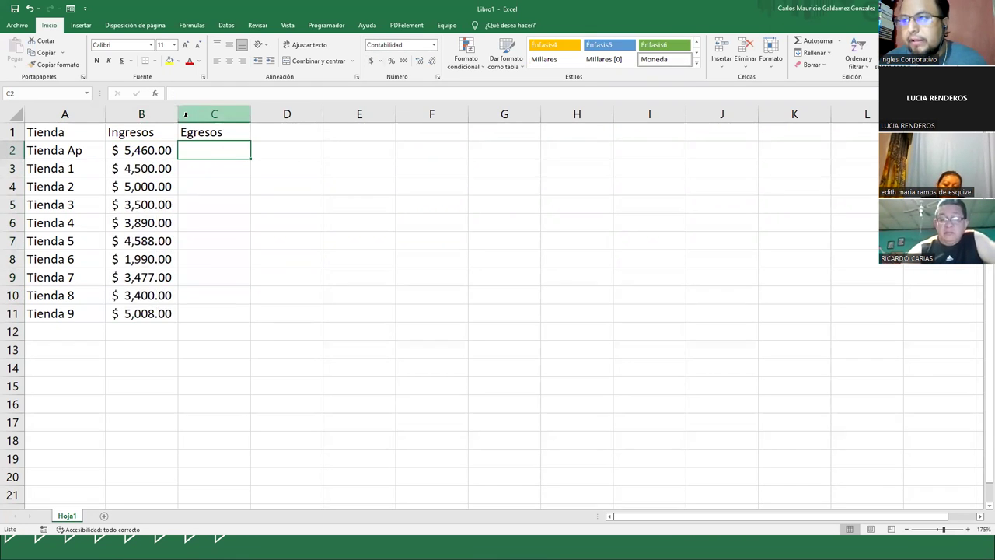
double_click(177, 114)
drag(170, 119, 198, 119)
drag(278, 124, 281, 126)
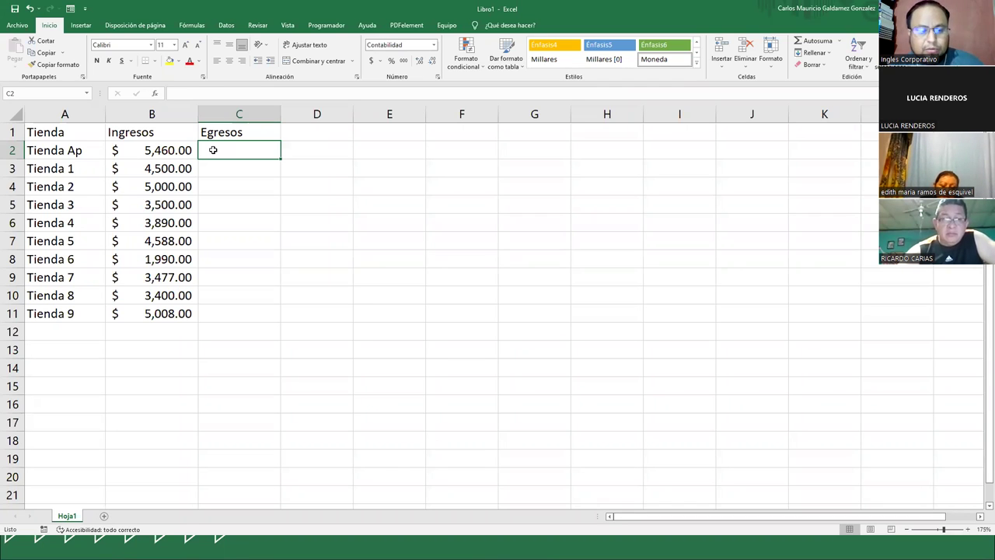
- Enter Egresos 890, 340, 506, 428, 561 and 233 from C2 downward
text(890)
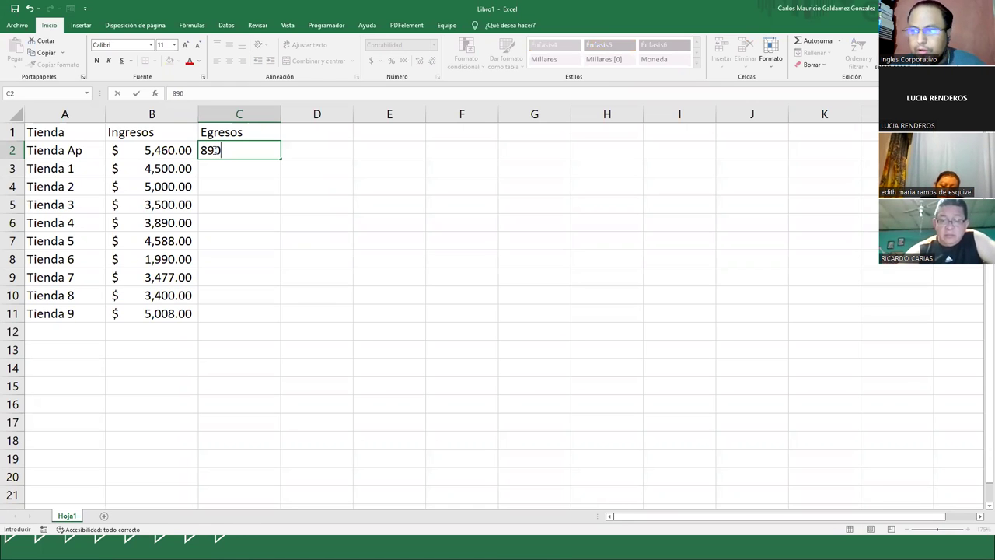
key(Return)
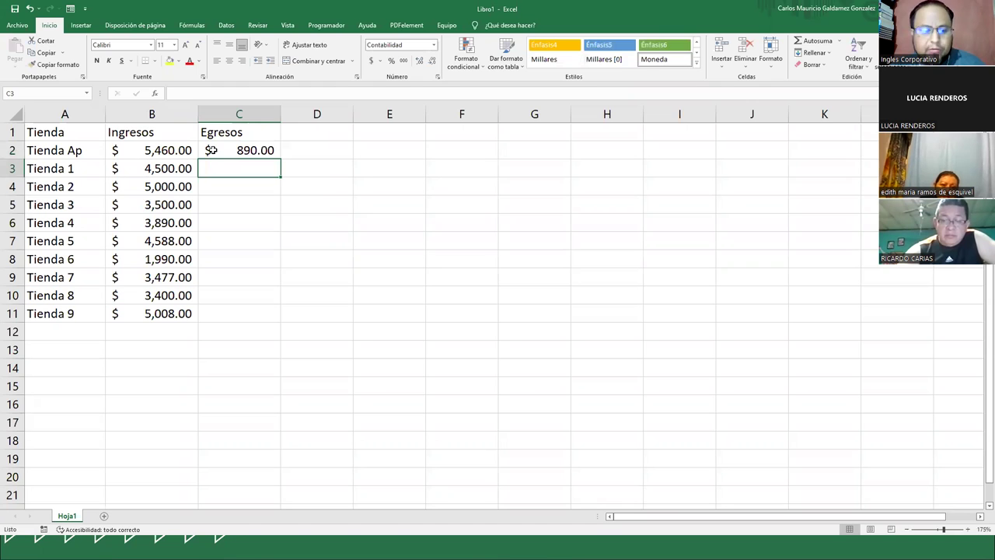
text(340)
key(Return)
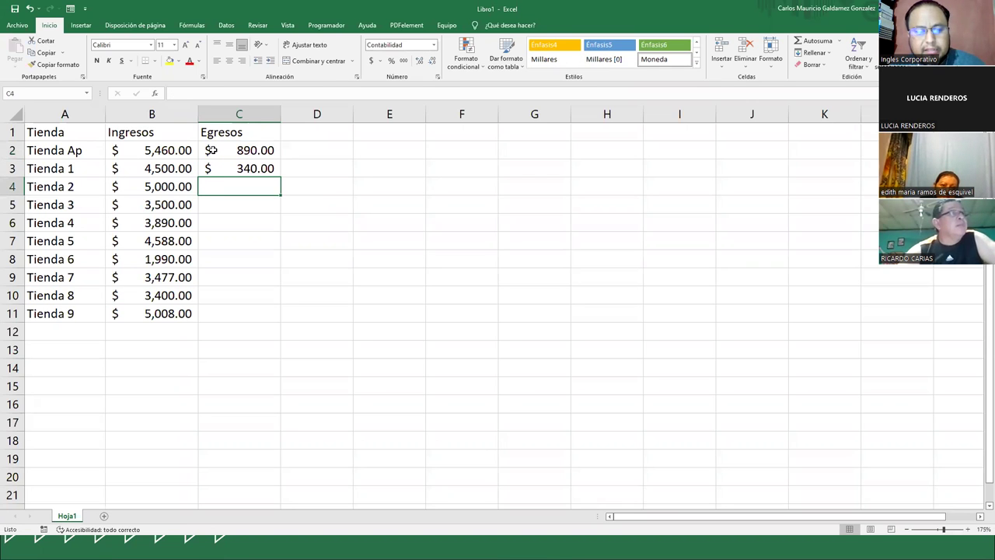
text(506)
key(Return)
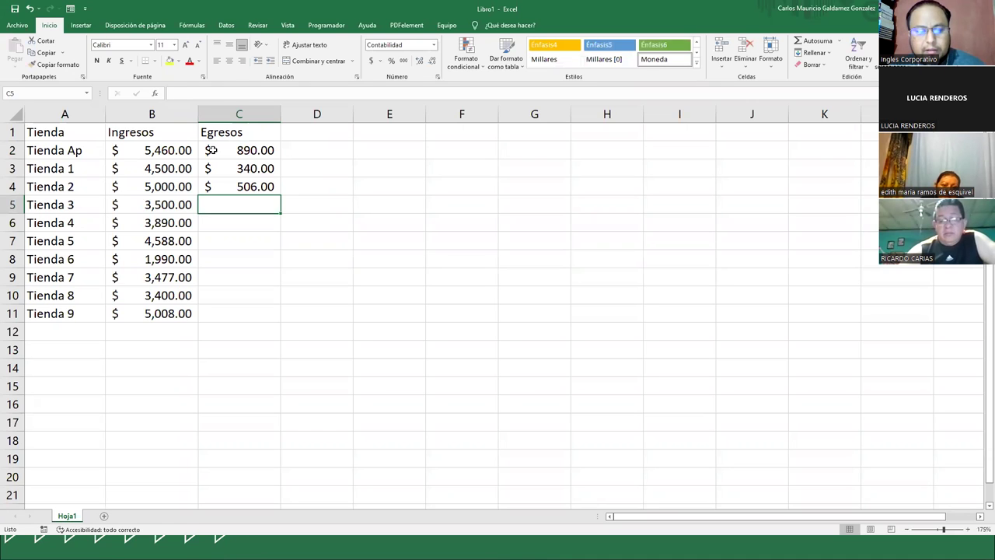
text(428)
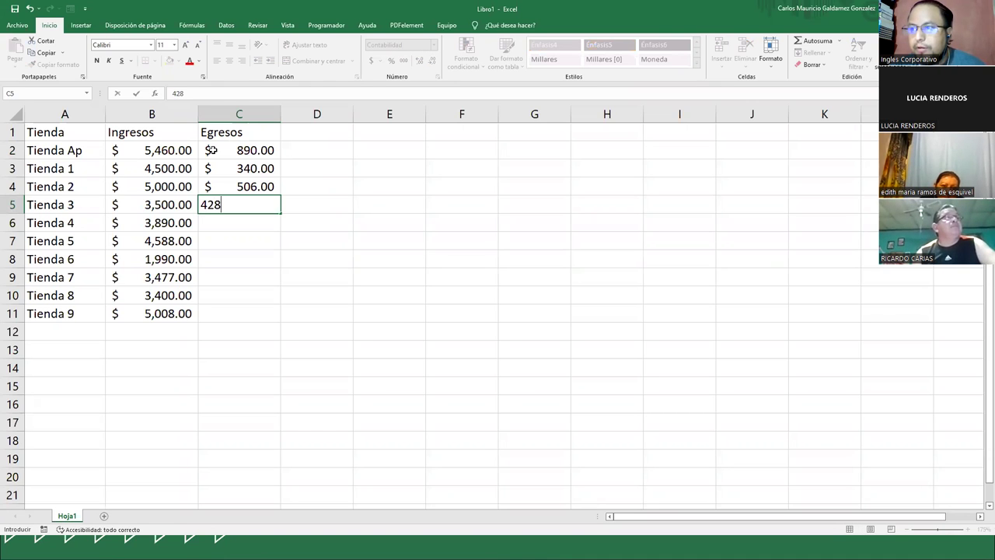
key(Return)
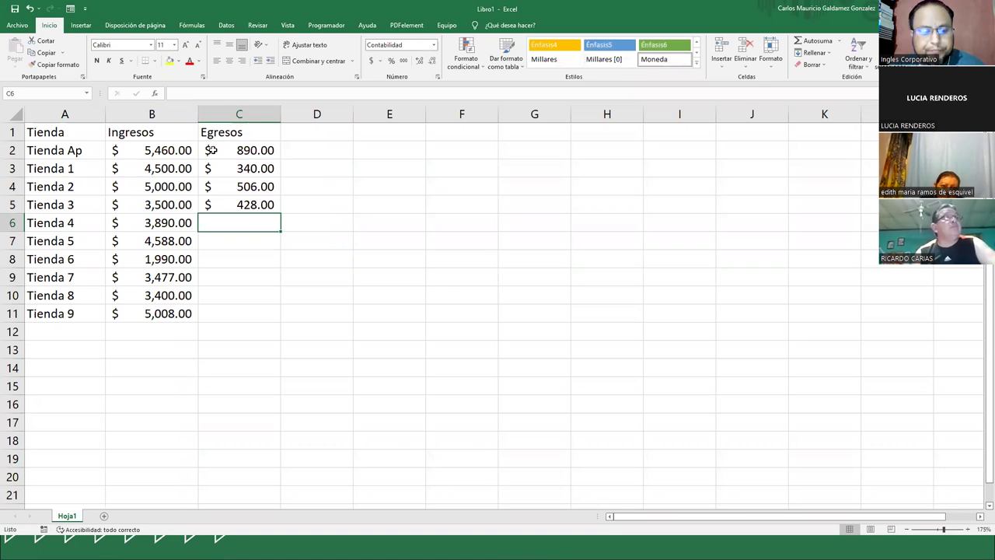
text(561)
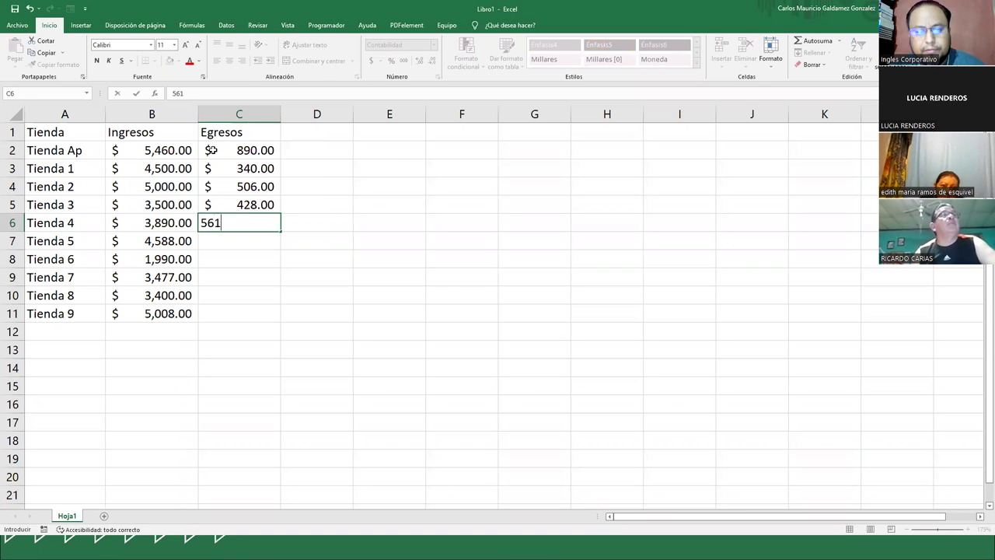
key(Return)
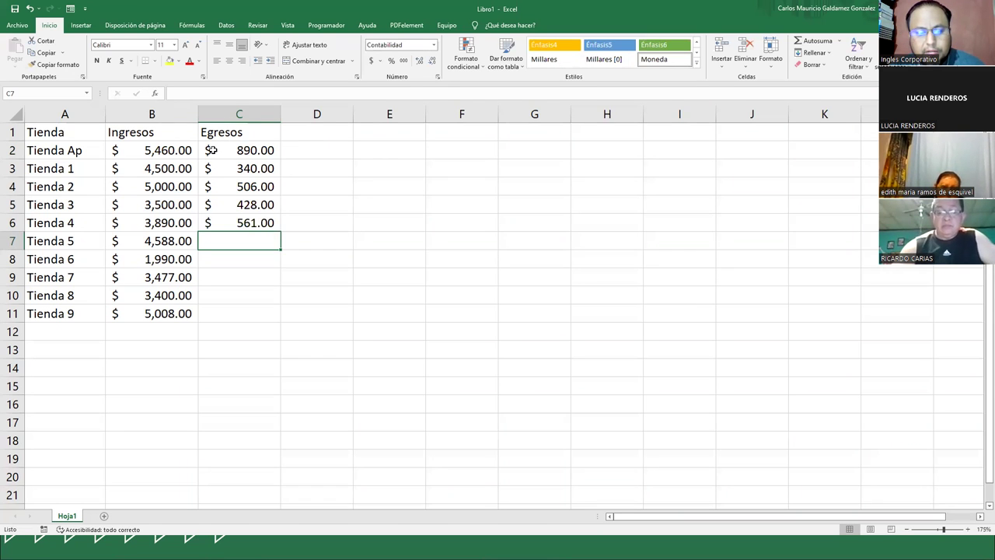
text(233)
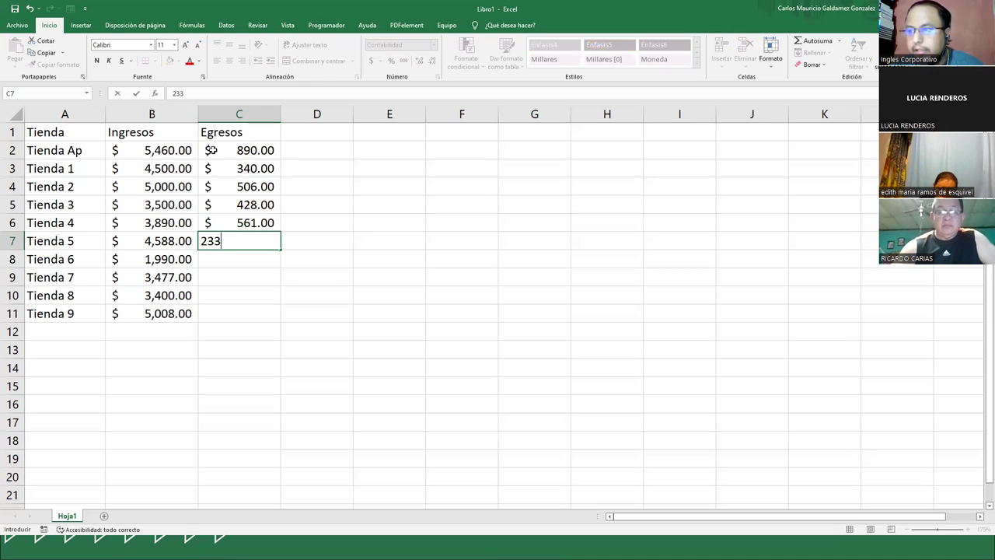
key(Return)
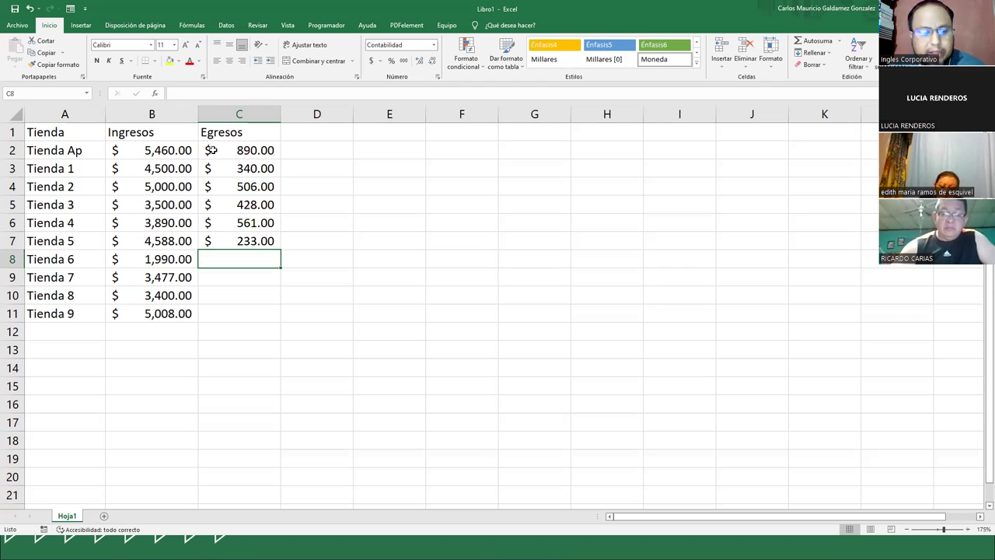
- Enter Egresos 200 (correcting 190), 466, 298 and 305 for Tienda 6 through Tienda 9
text(190)
key(Return)
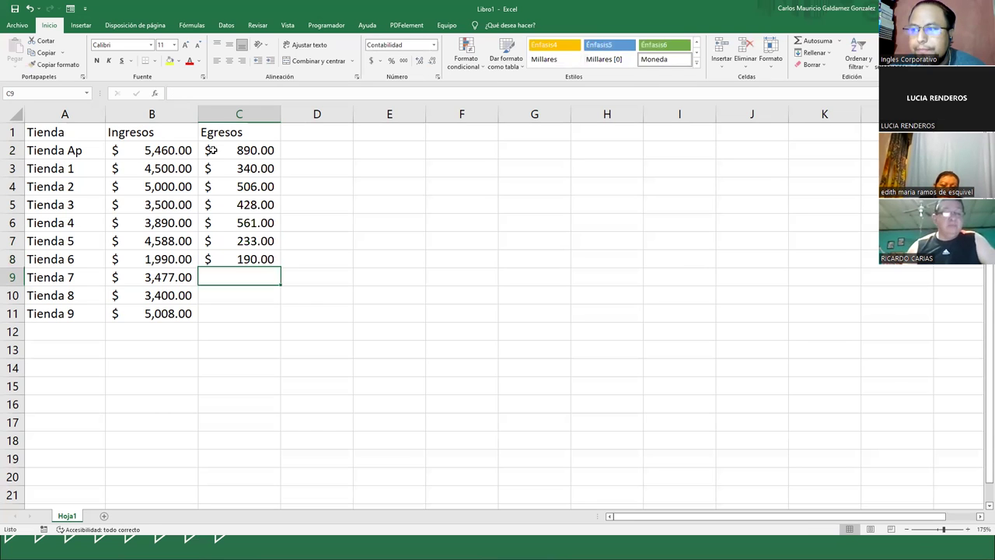
key(Up)
text(200)
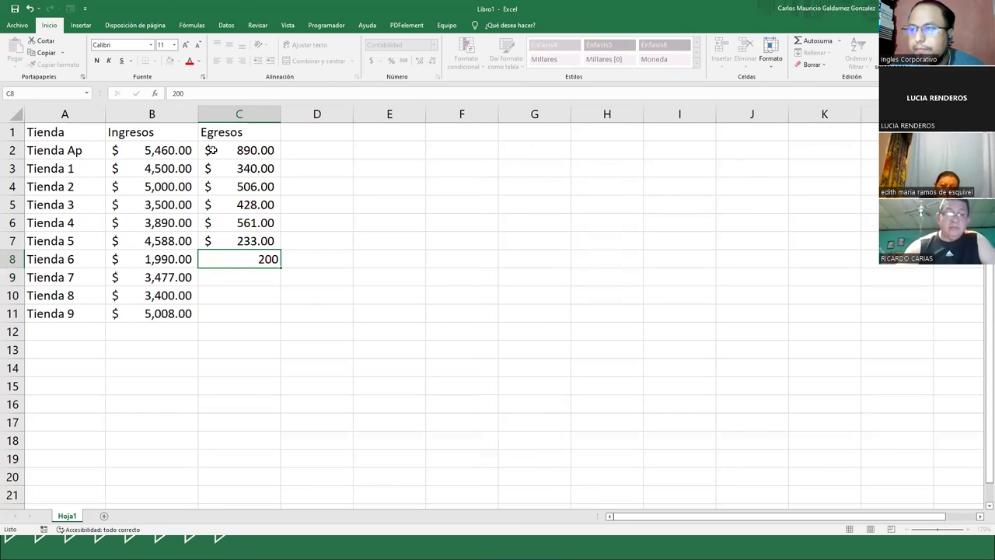
key(Return)
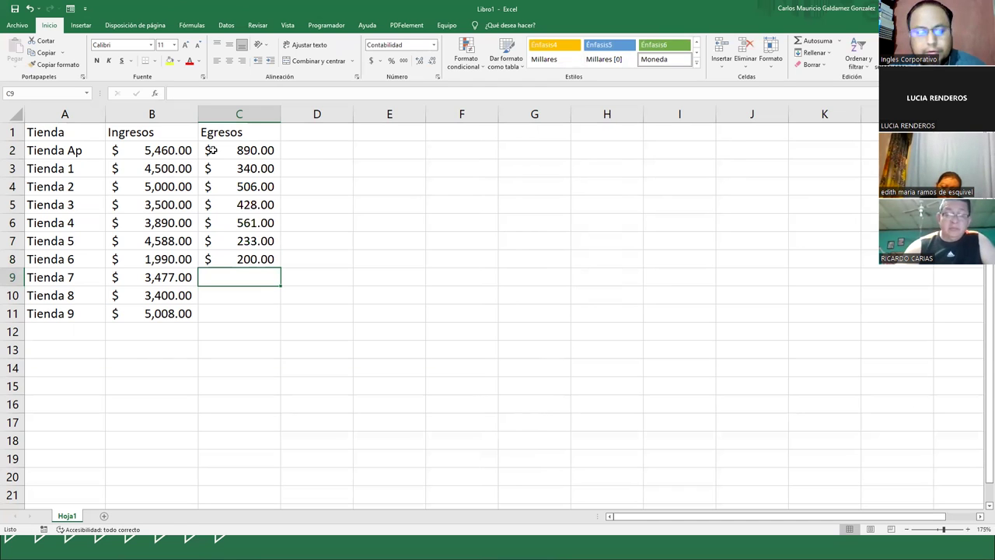
text(4)
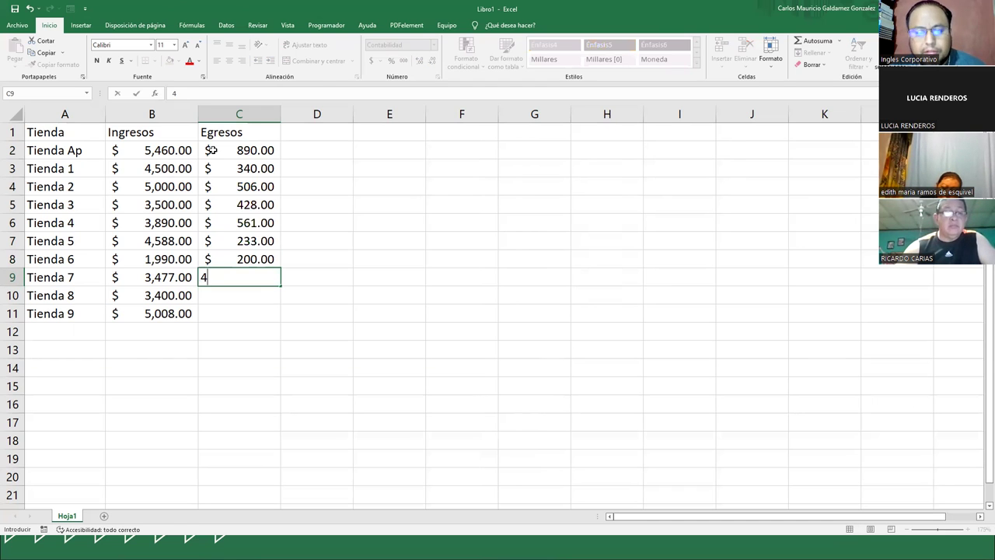
text(66)
key(Return)
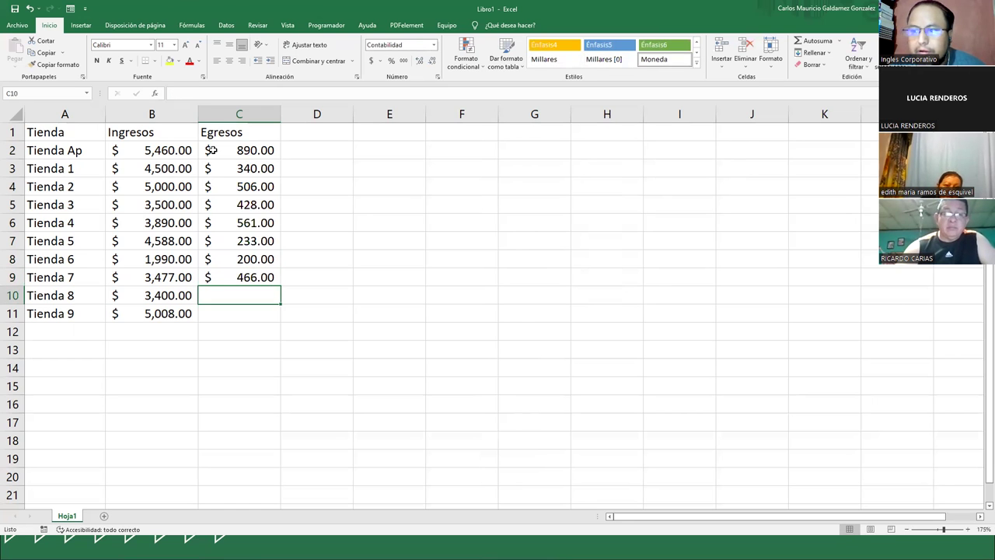
text(2)
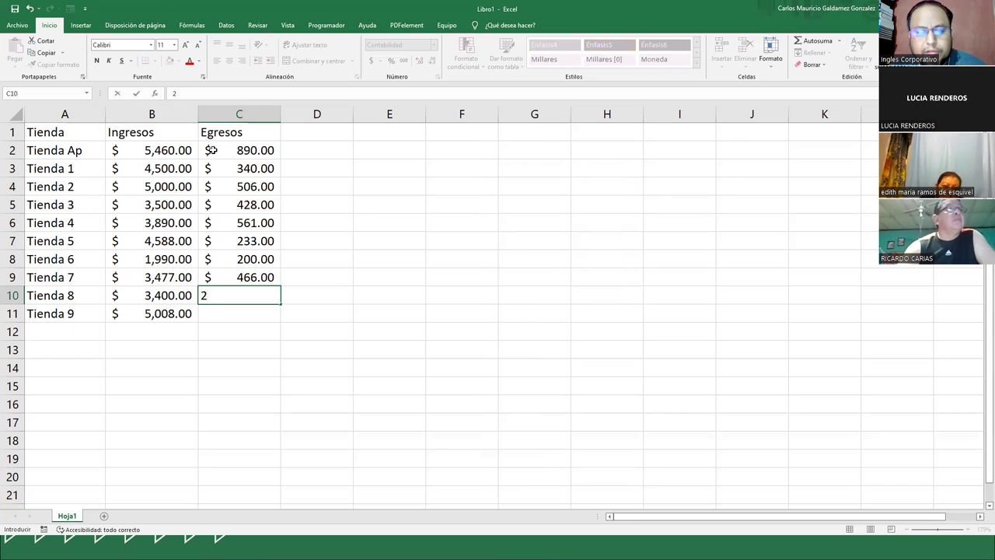
text(98)
key(Return)
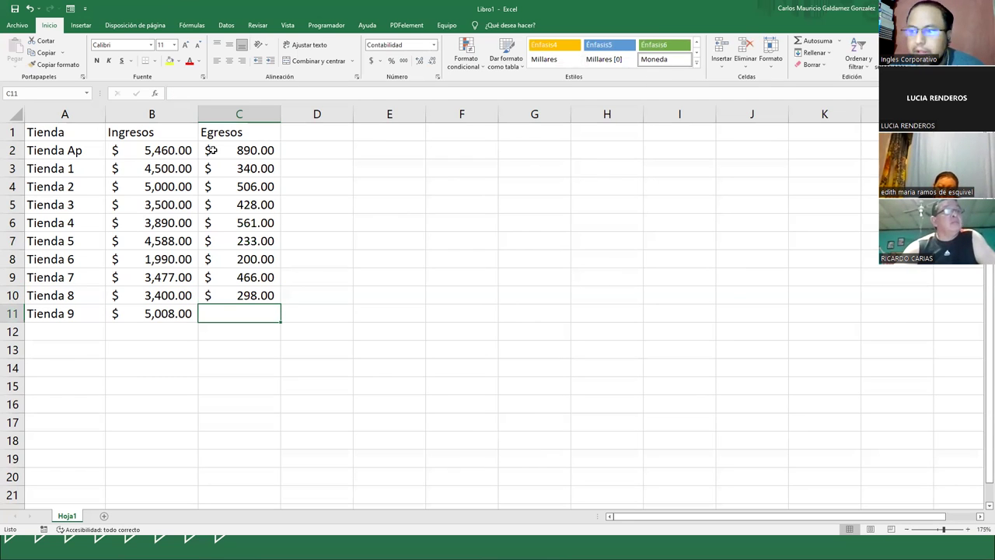
text(3)
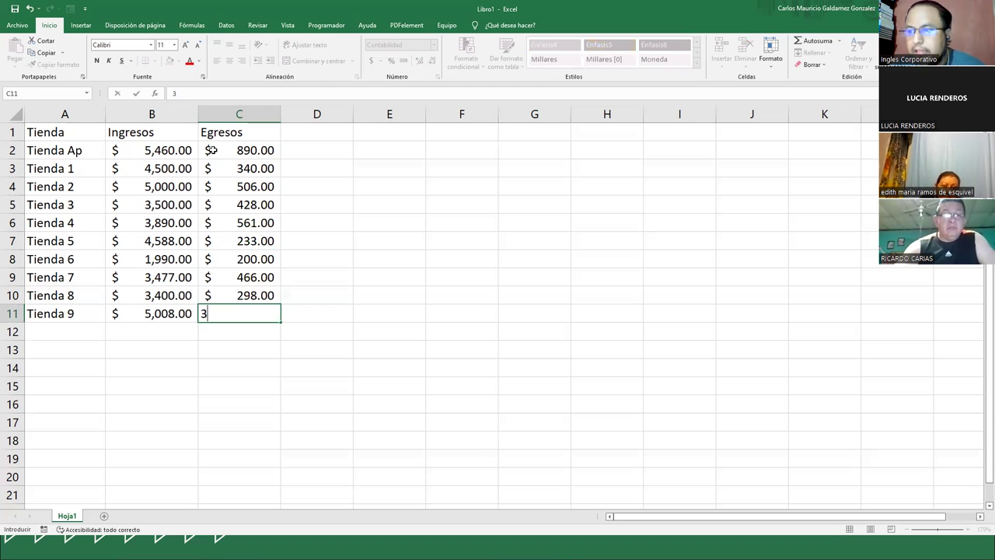
text(05)
key(Return)
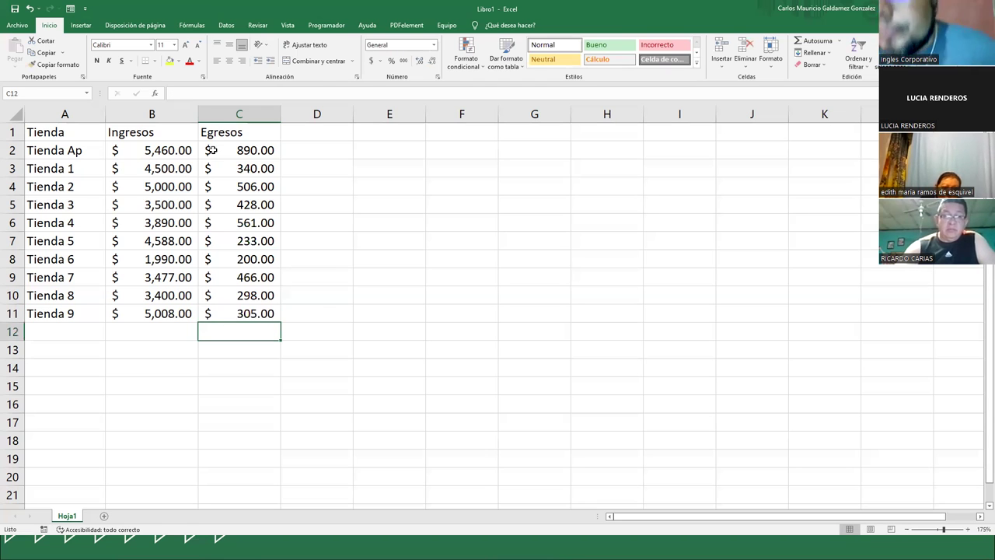
ctrl+click(174, 278)
scroll(175, 276, up, 1)
scroll(174, 276, up, 1)
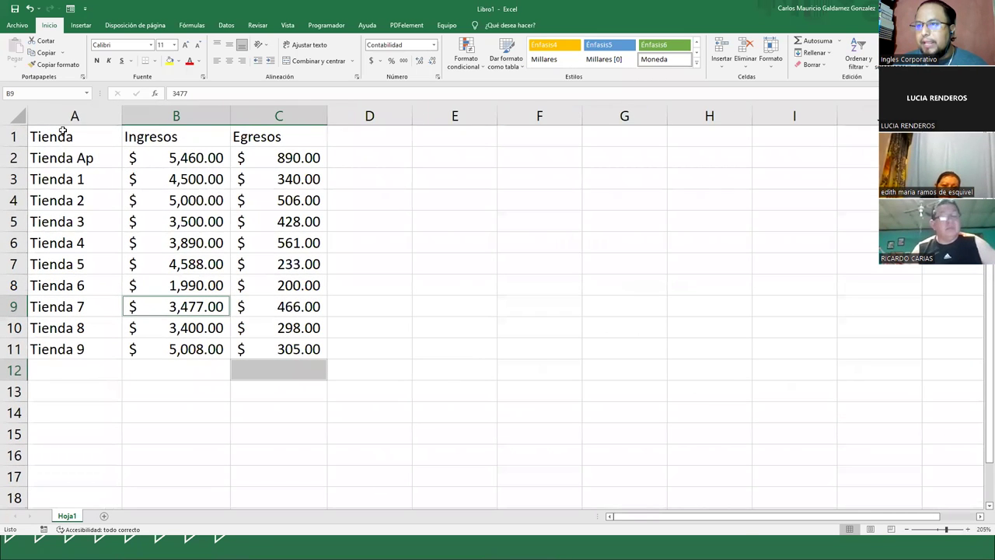
drag(62, 133, 209, 195)
click(191, 221)
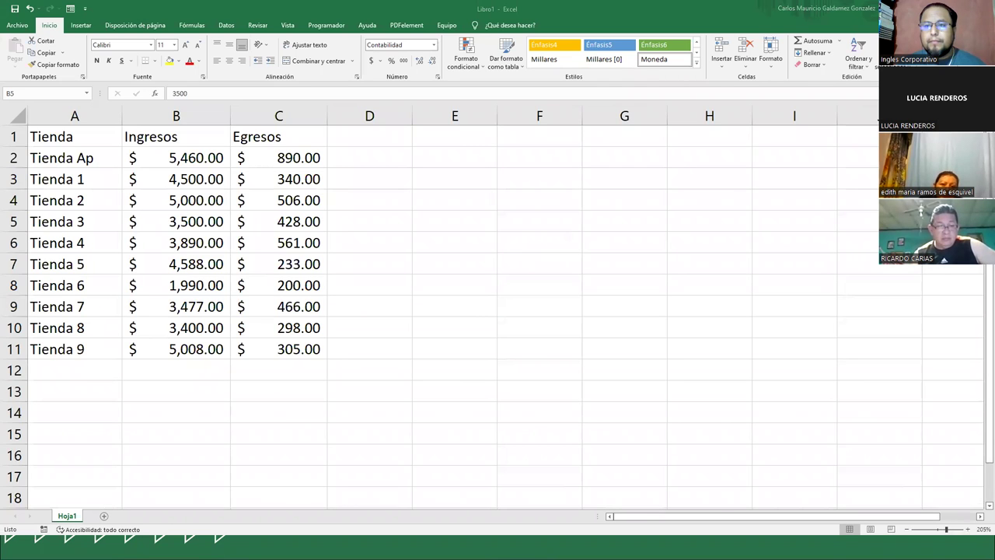
click(268, 358)
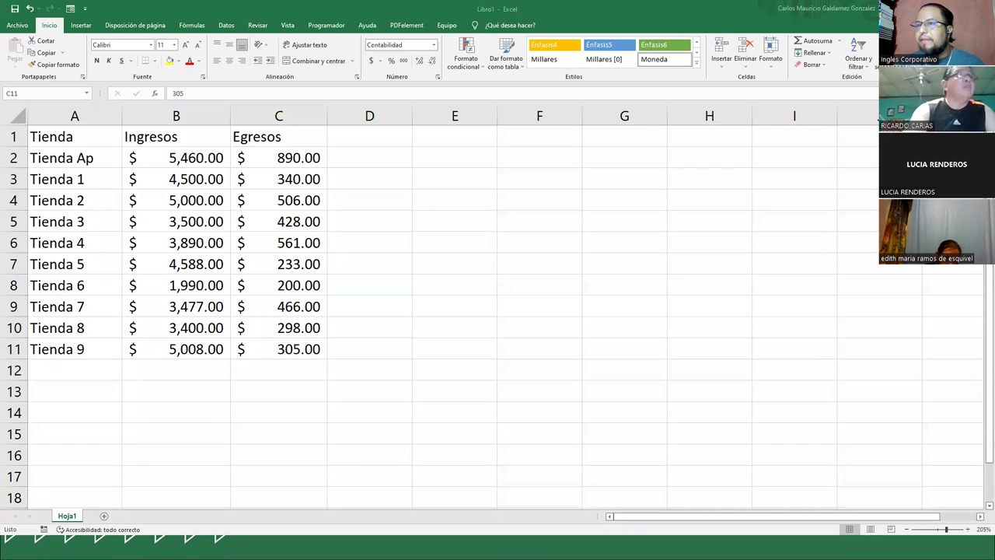
drag(72, 354, 288, 354)
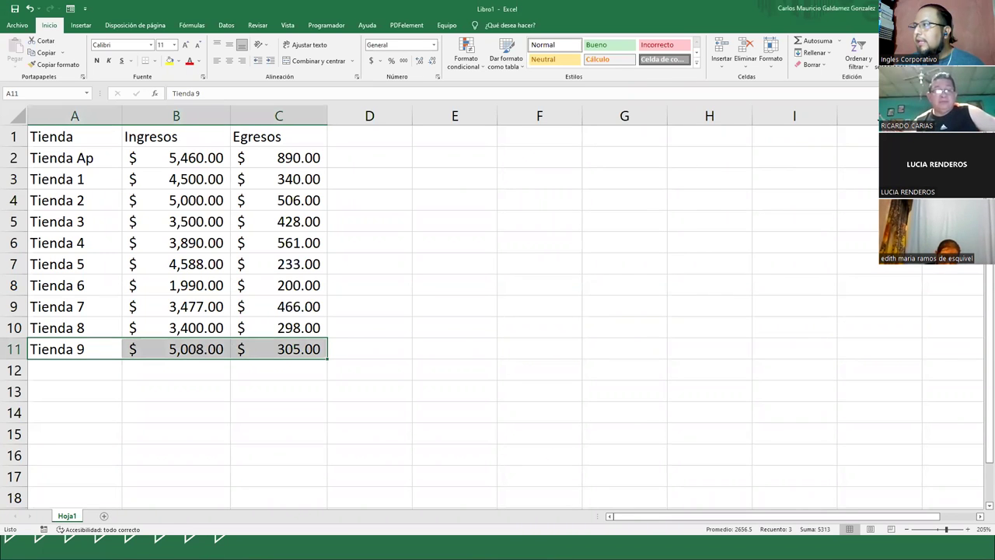
key(ctrl+shift+l)
click(447, 314)
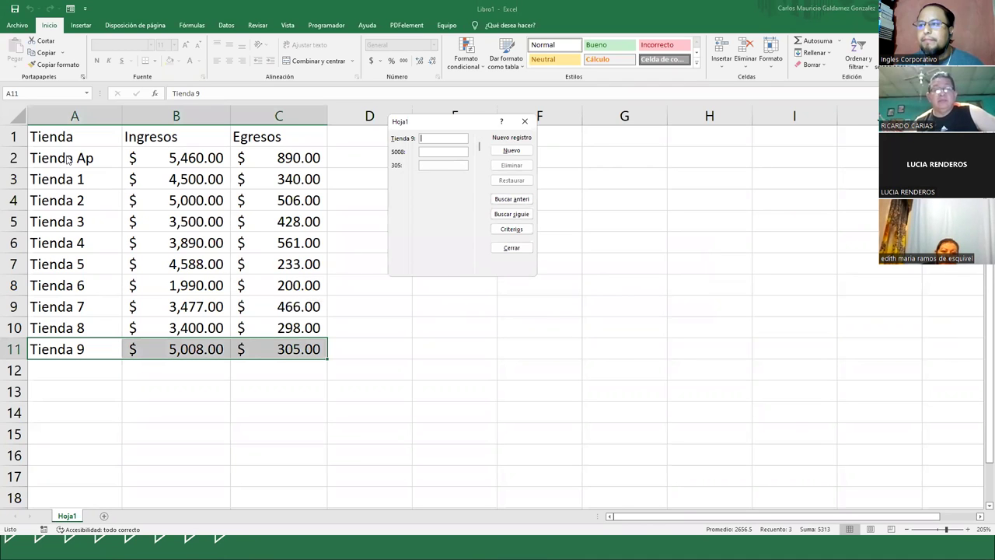
click(525, 121)
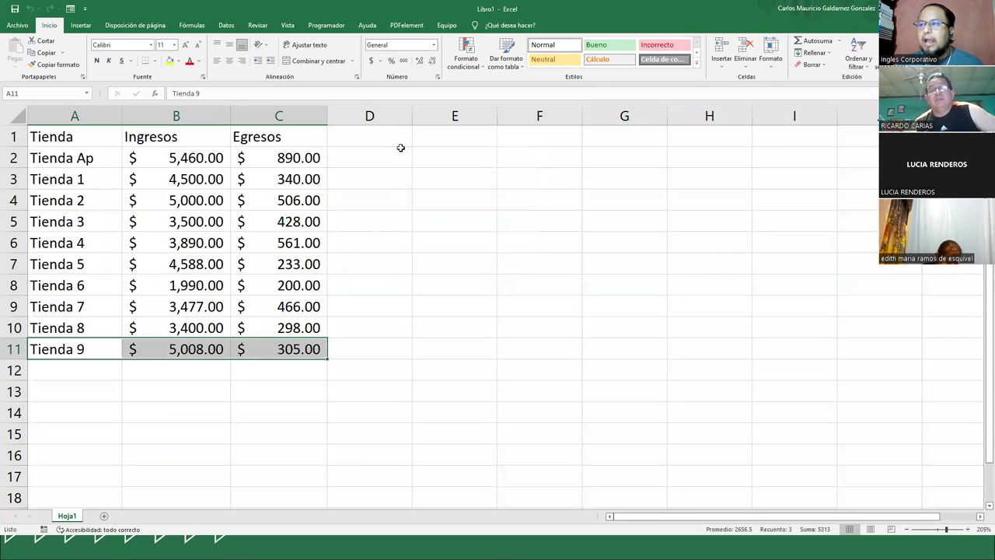
click(362, 148)
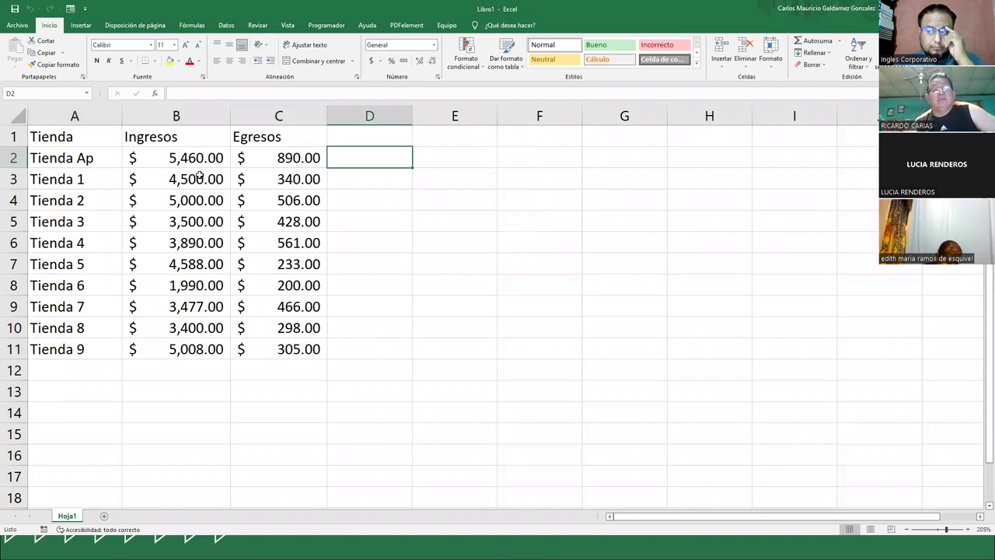
click(197, 178)
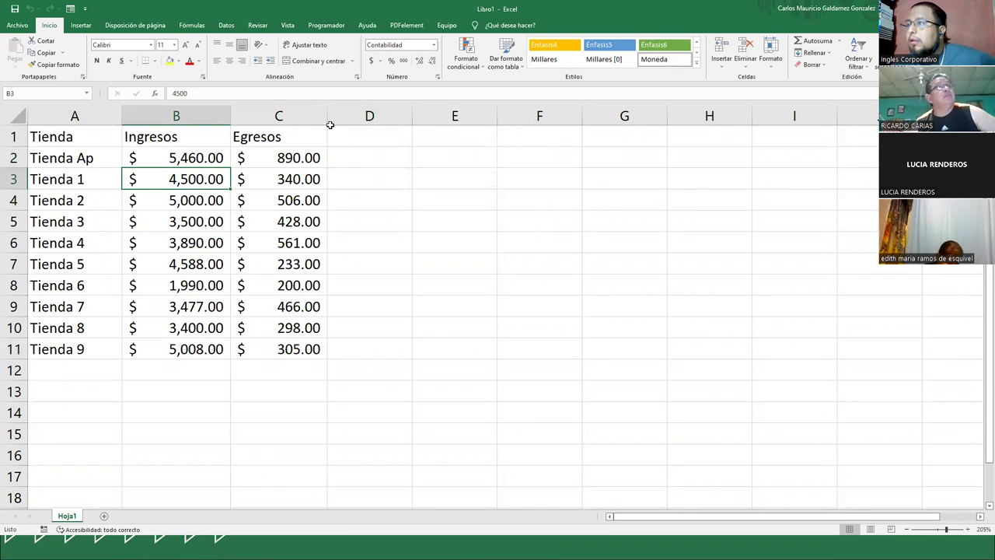
click(555, 45)
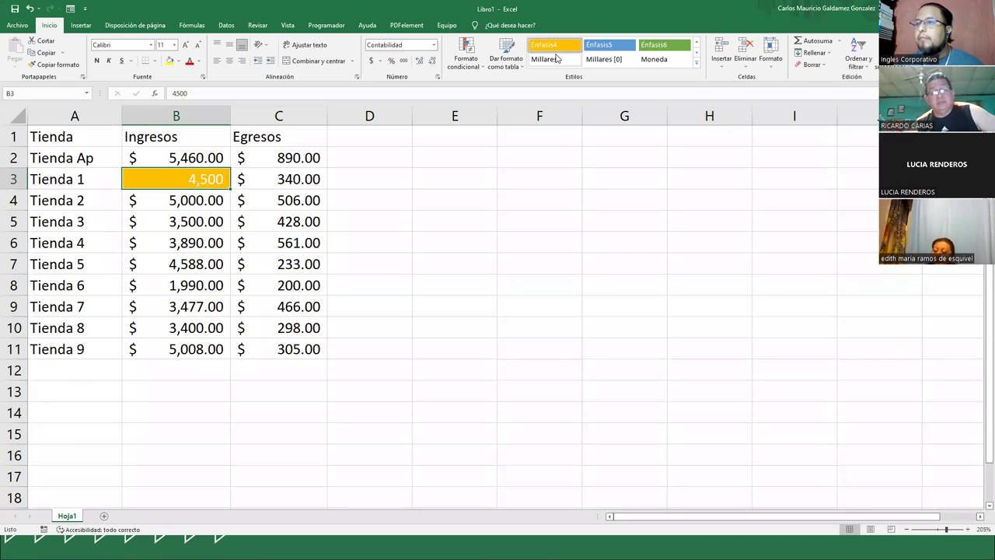
key(ctrl+z)
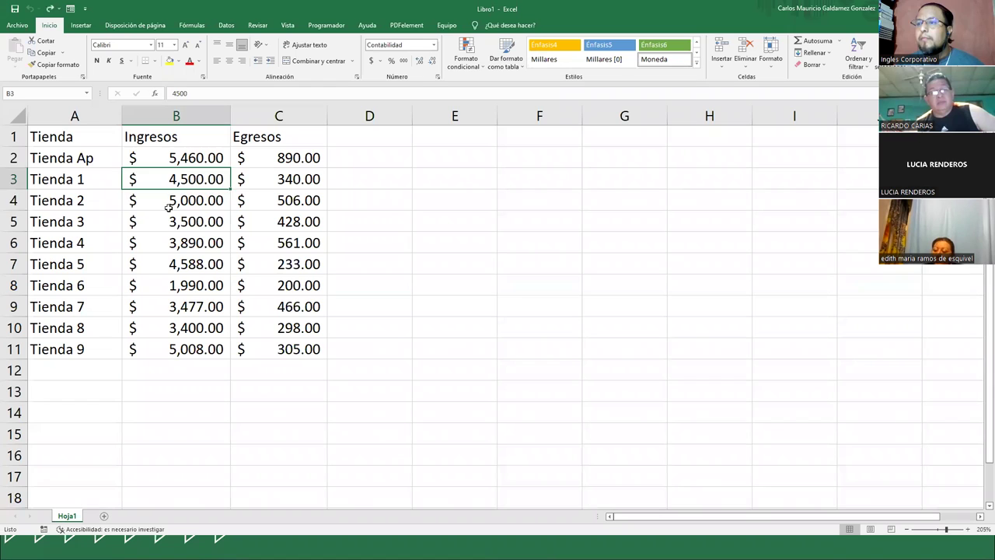
click(169, 207)
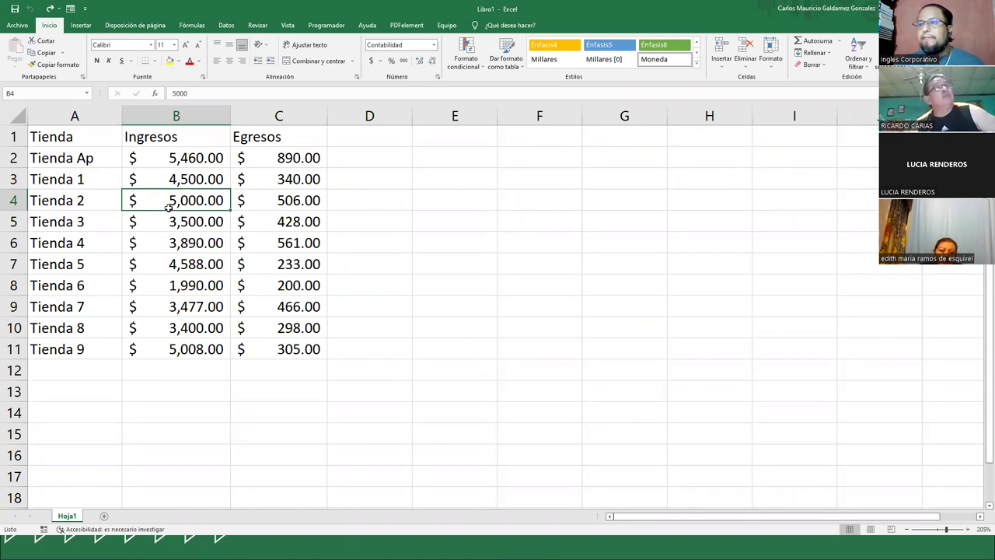
drag(66, 140, 283, 349)
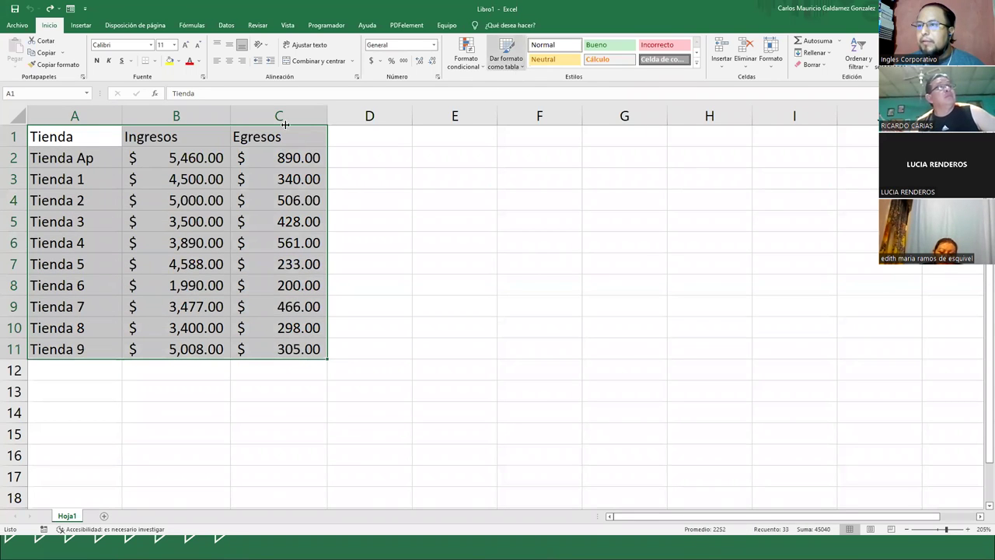
- Try applying a medium table style, then cancel the Crear tabla dialog
click(76, 134)
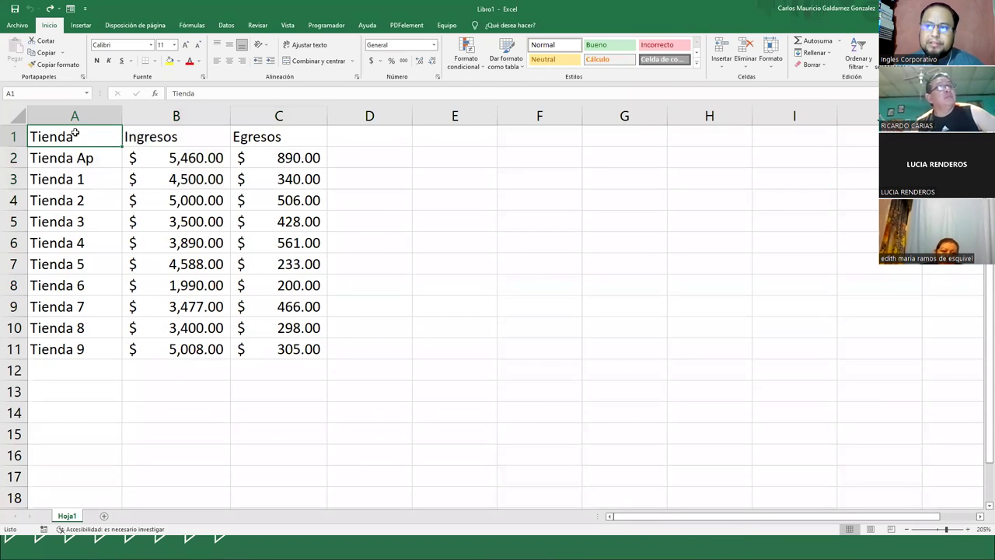
click(508, 65)
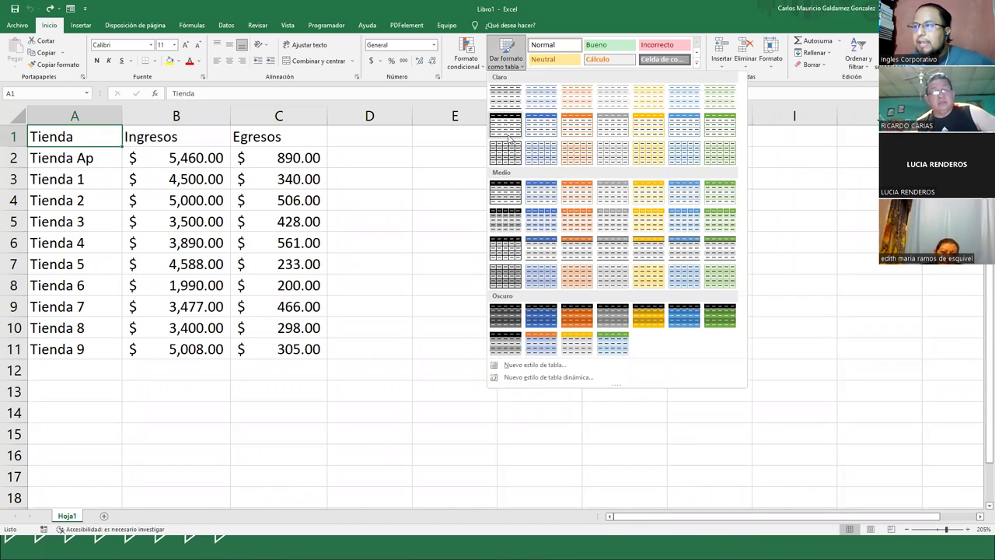
click(514, 217)
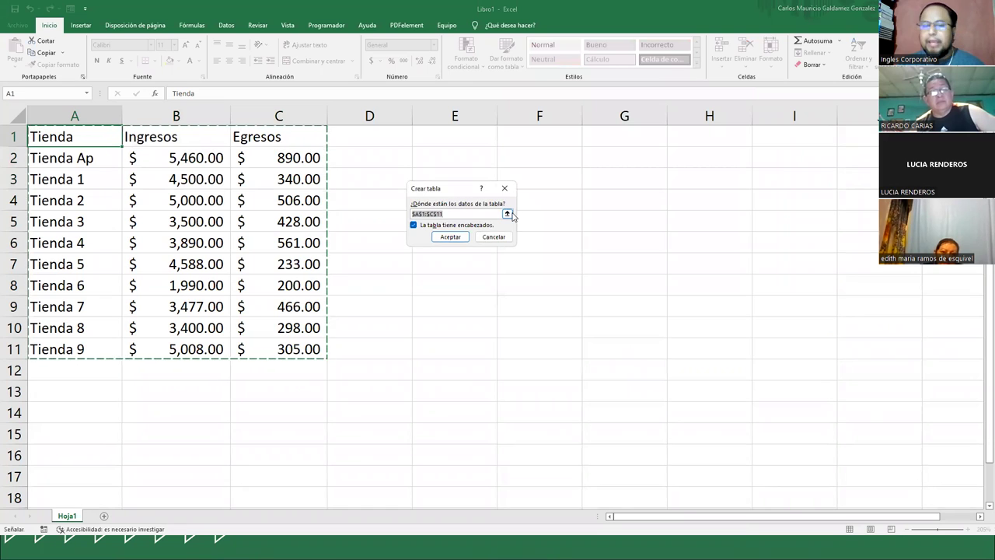
click(493, 236)
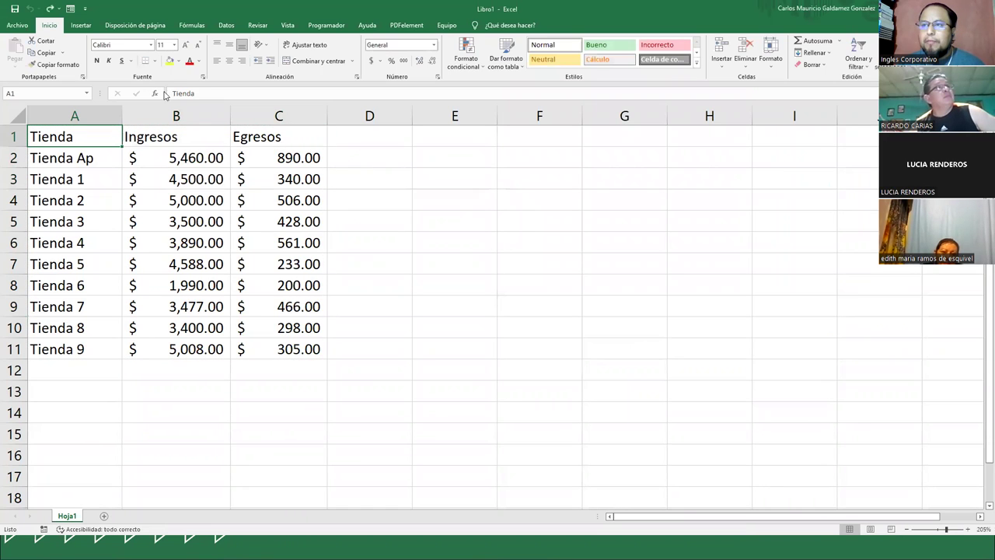
- Start Insertar > Tabla, cancel it, and reopen the Dar formato como tabla gallery on Inicio
click(87, 26)
click(97, 53)
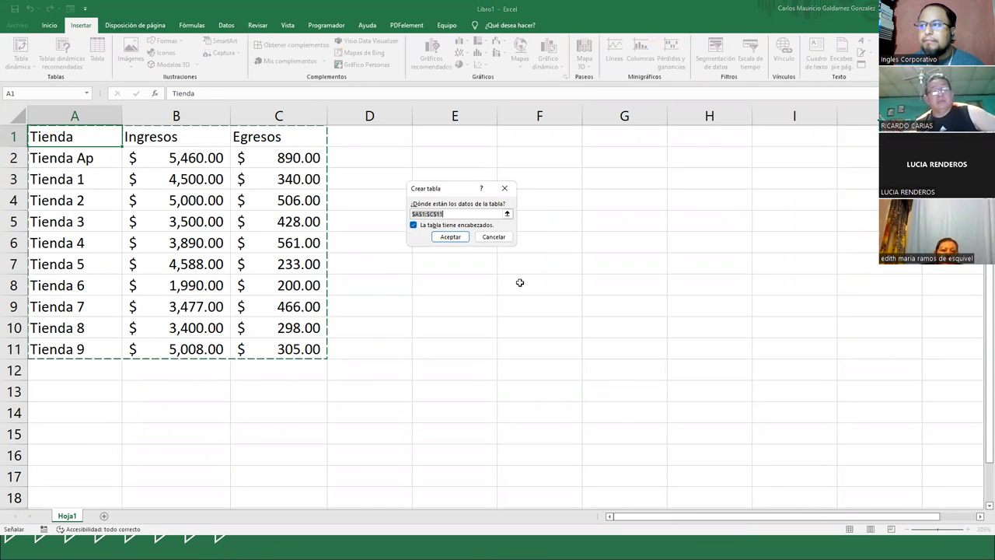
click(485, 239)
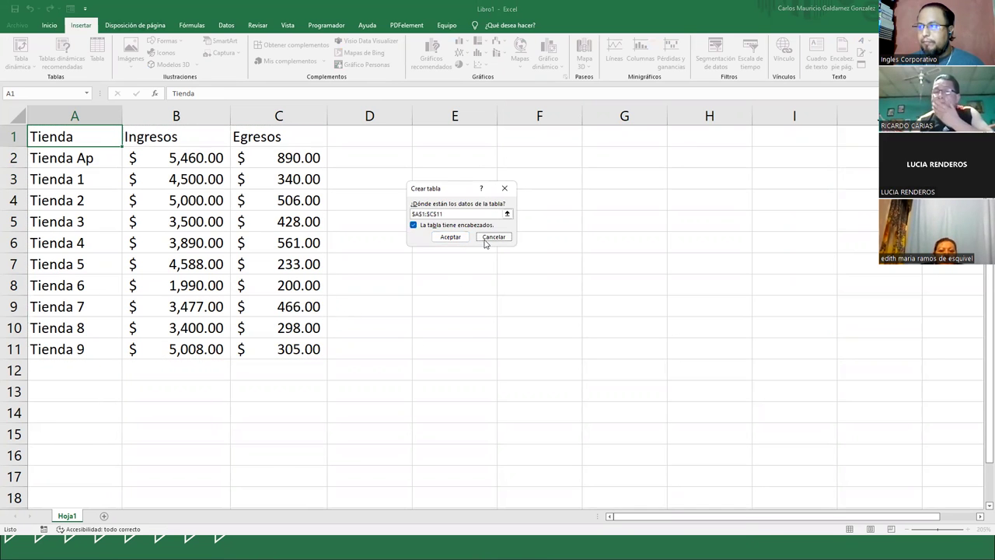
click(49, 25)
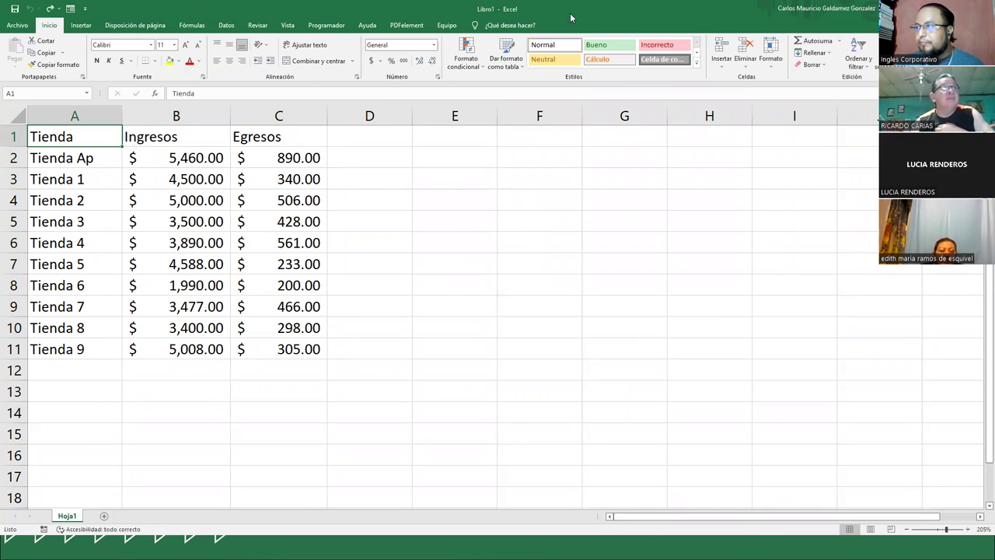
click(507, 56)
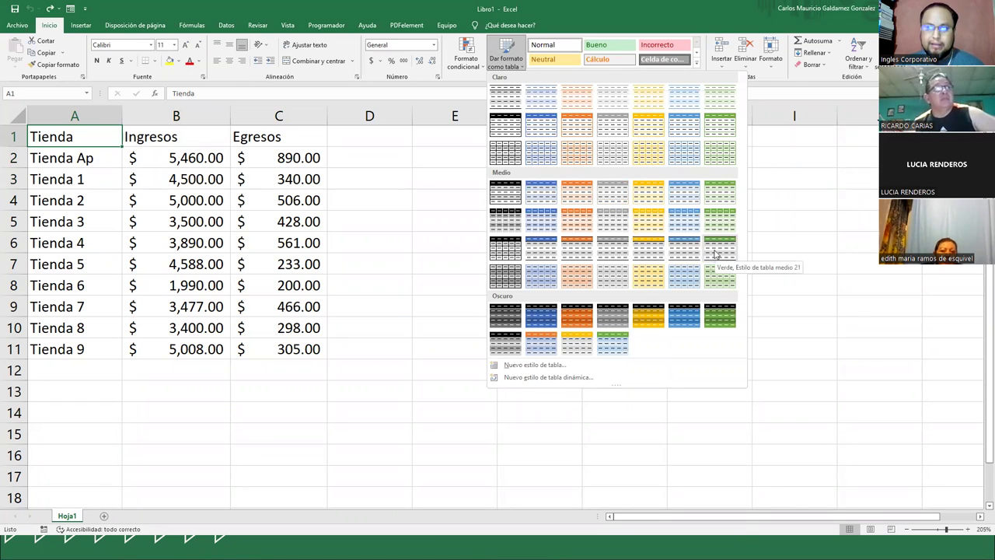
- Start a new custom table style and browse the Elemento de tabla list to Tabla completa
click(544, 366)
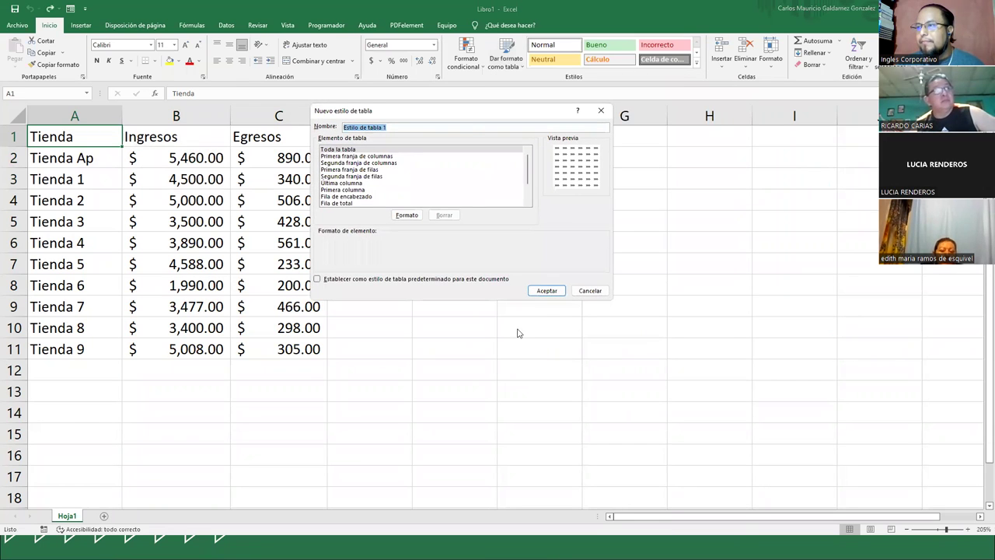
drag(468, 121, 610, 144)
click(513, 180)
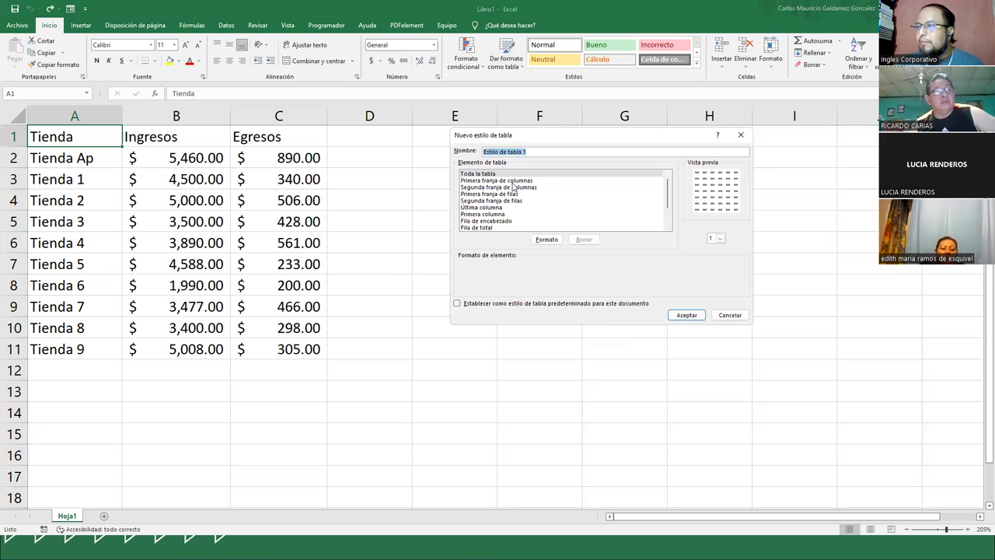
click(514, 187)
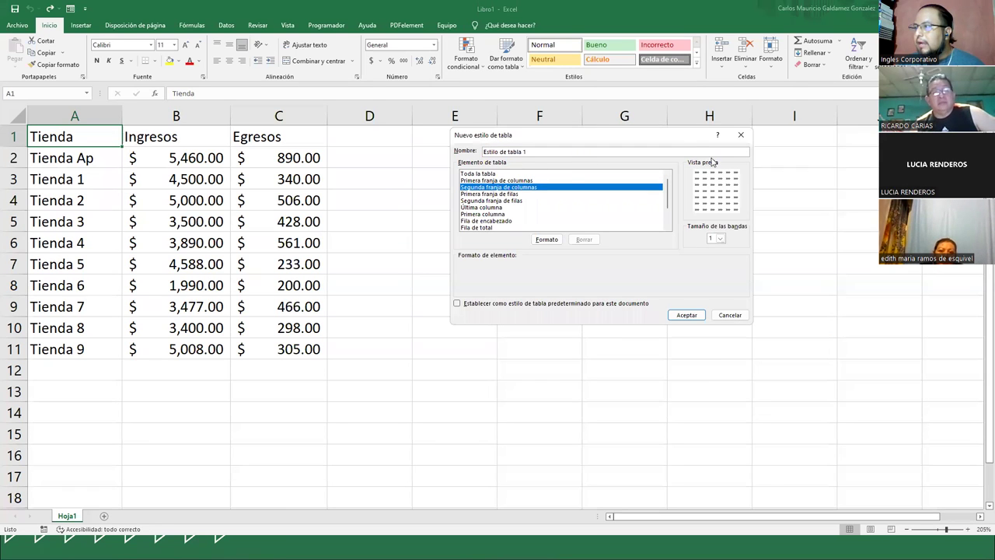
scroll(490, 222, down, 2)
click(494, 215)
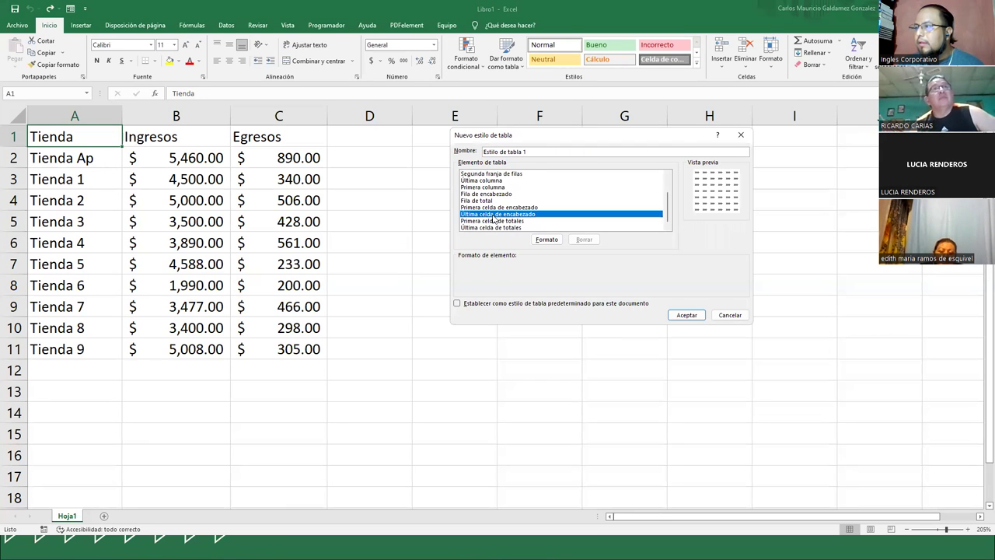
click(482, 206)
click(478, 193)
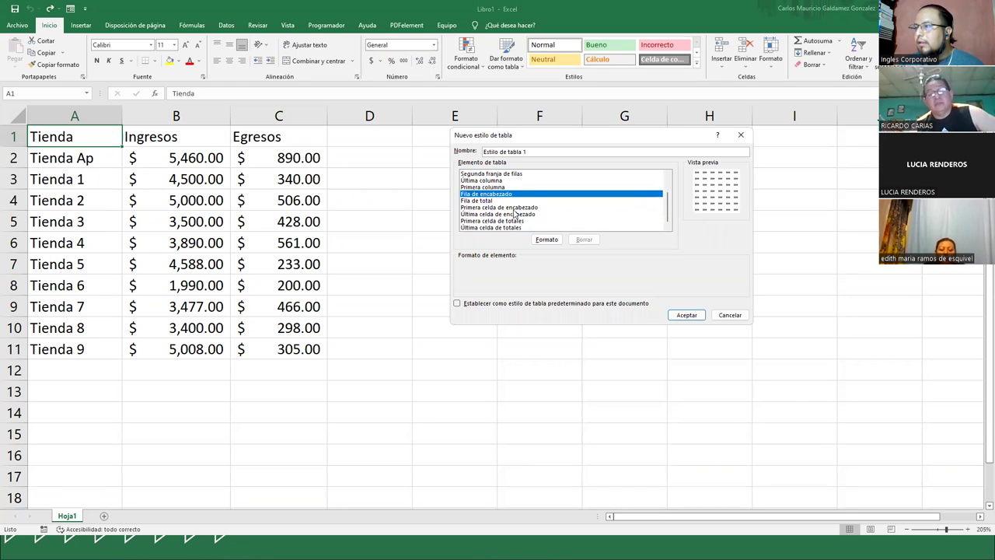
scroll(506, 202, up, 2)
click(486, 173)
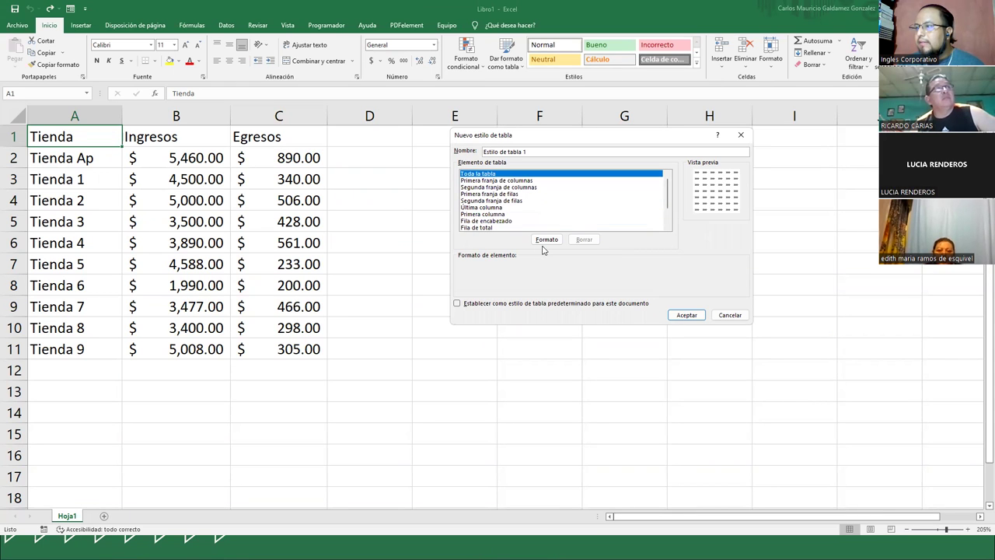
- View the Borde, Relleno and Fuente format settings for Tabla completa, closing without changes
click(544, 242)
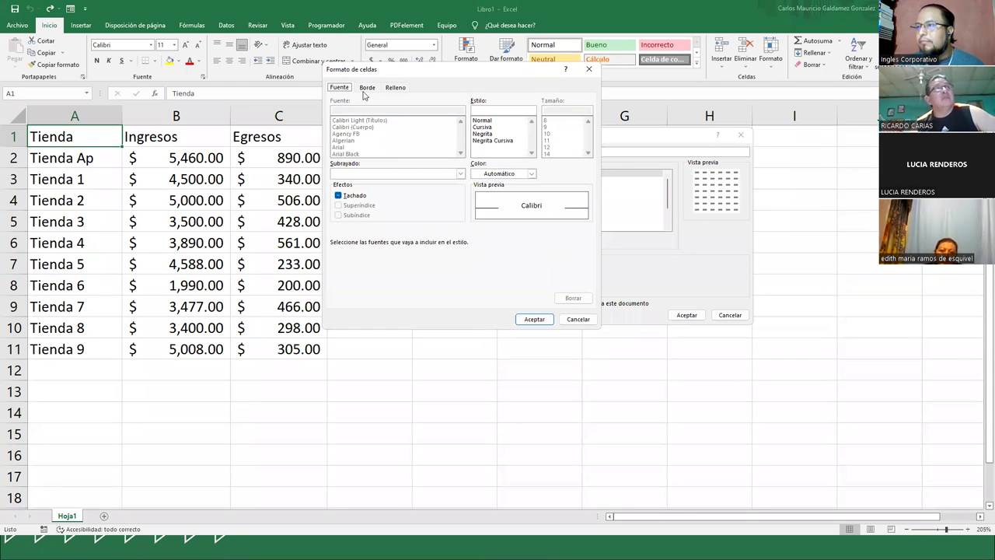
click(366, 88)
click(394, 87)
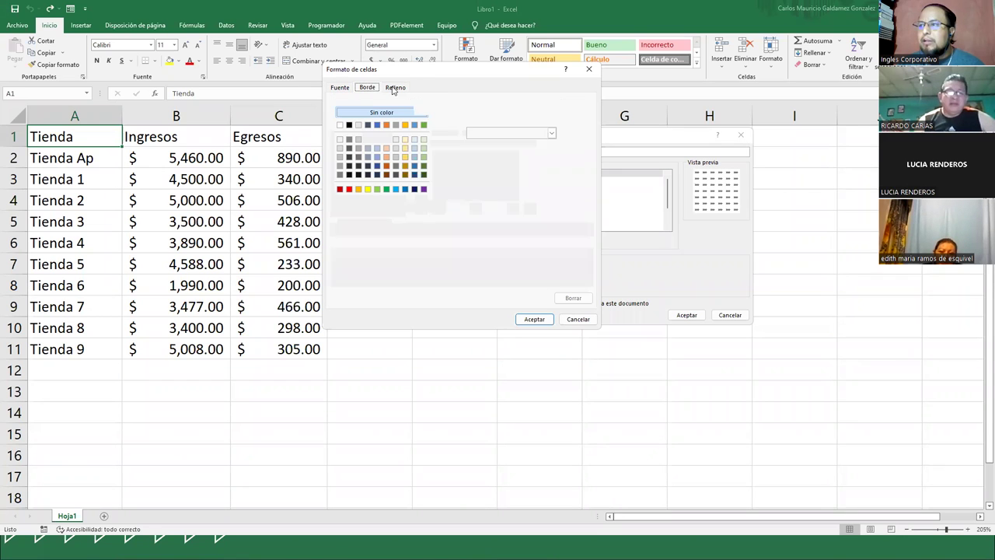
click(335, 87)
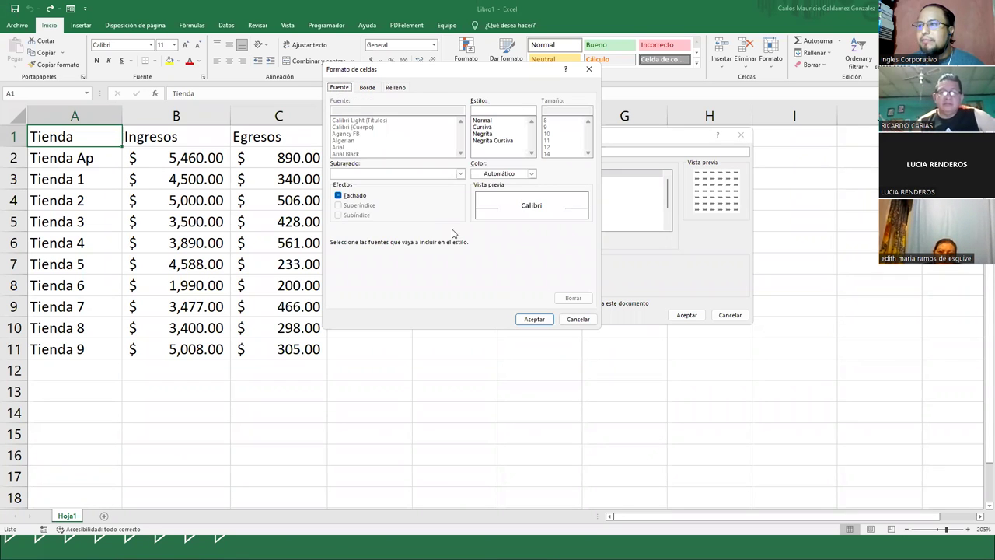
click(579, 318)
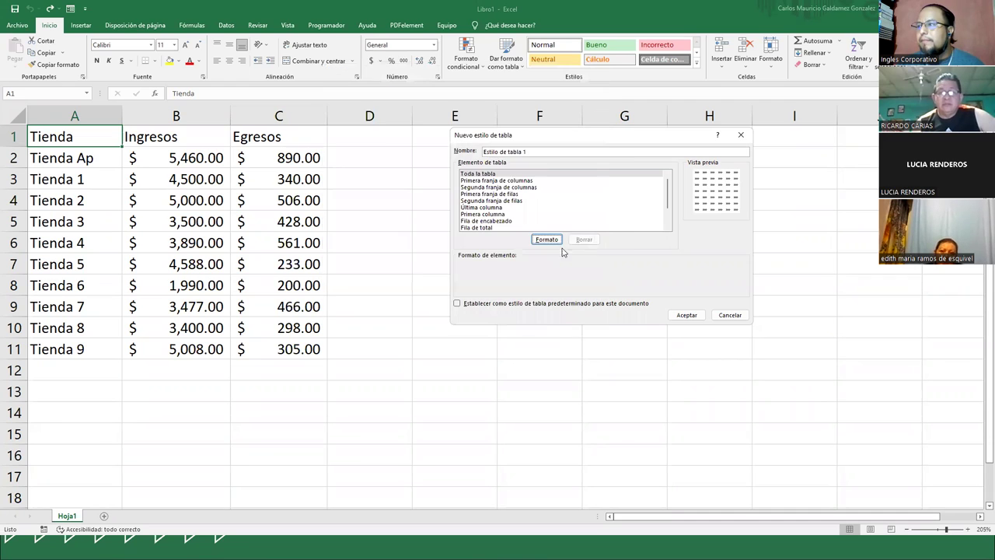
- Inspect the column and row stripe elements, keeping the band size at 1
click(483, 181)
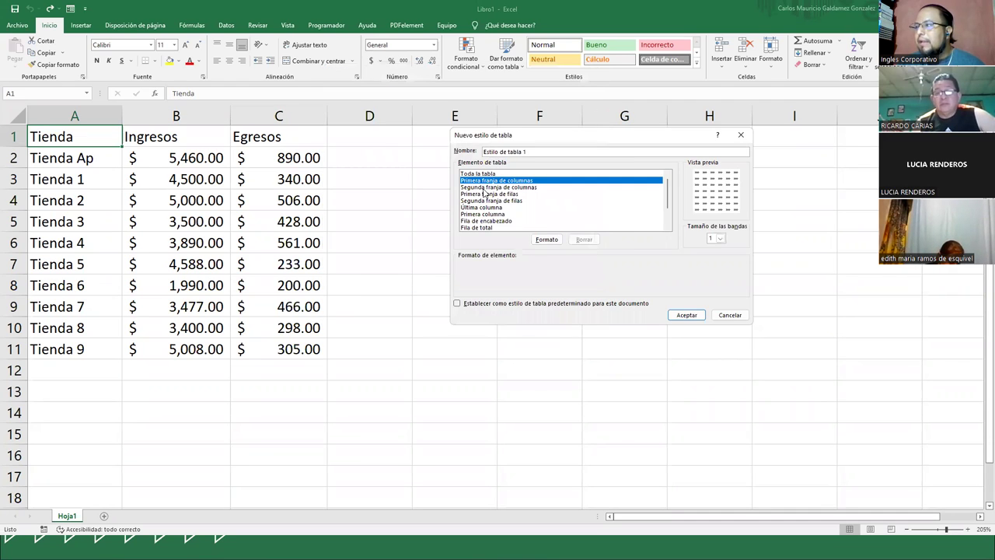
click(722, 241)
click(714, 246)
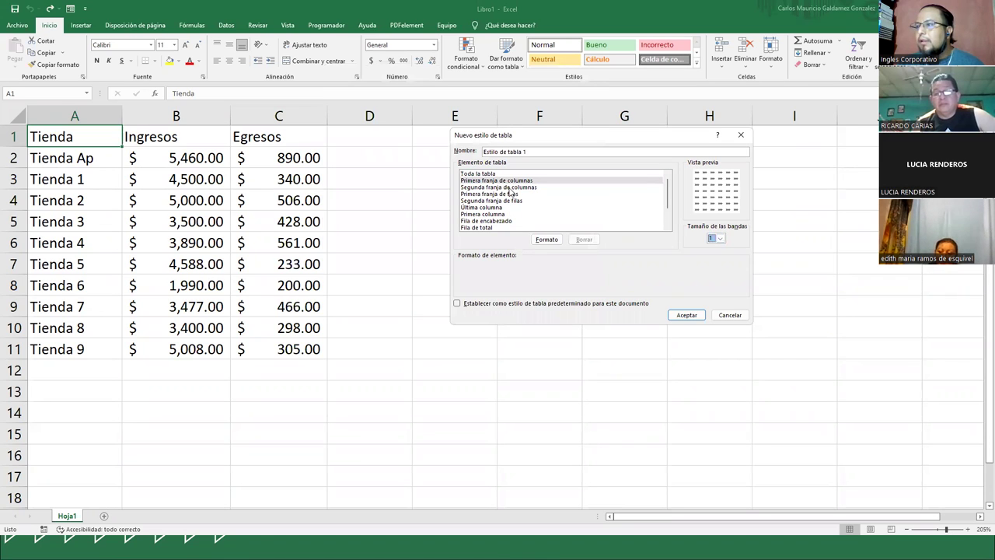
click(510, 187)
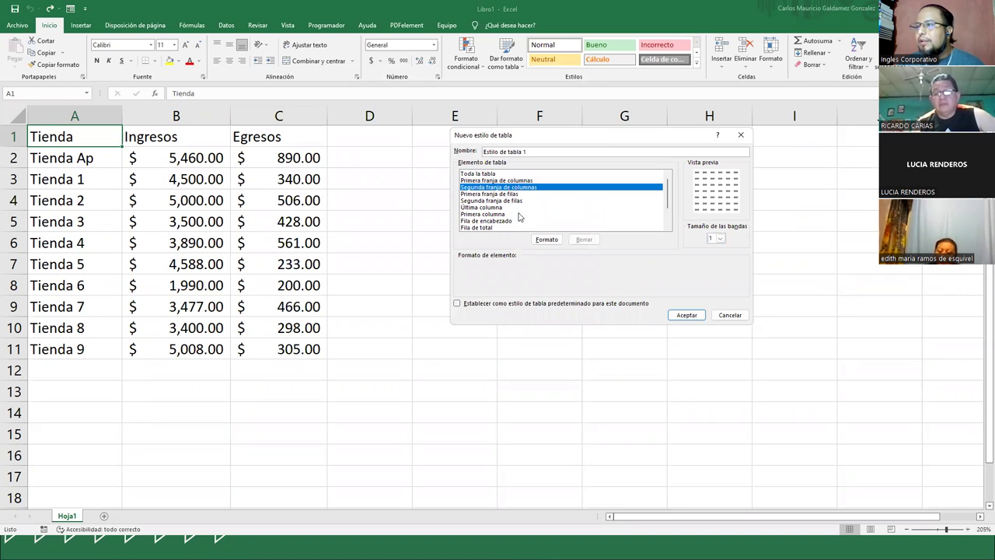
click(481, 194)
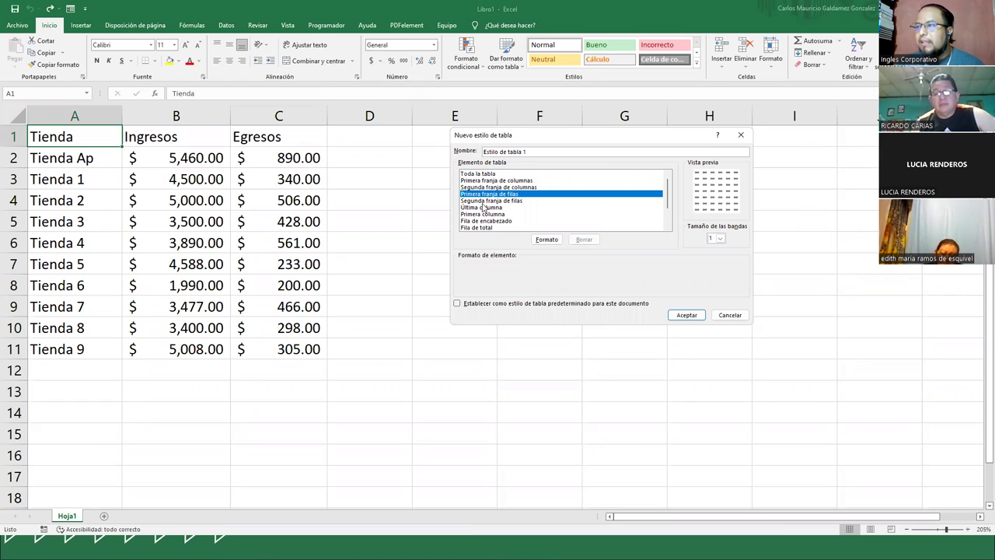
click(482, 202)
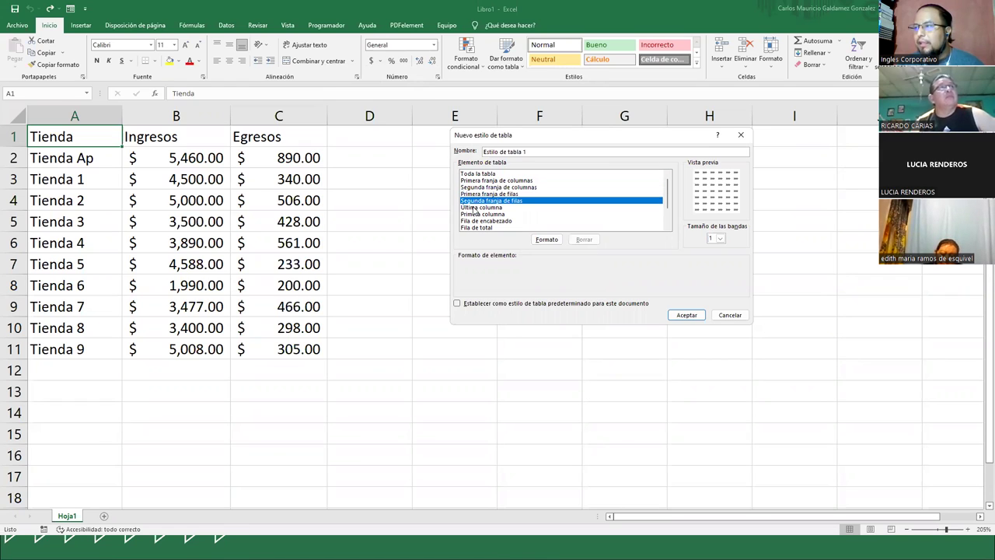
click(474, 208)
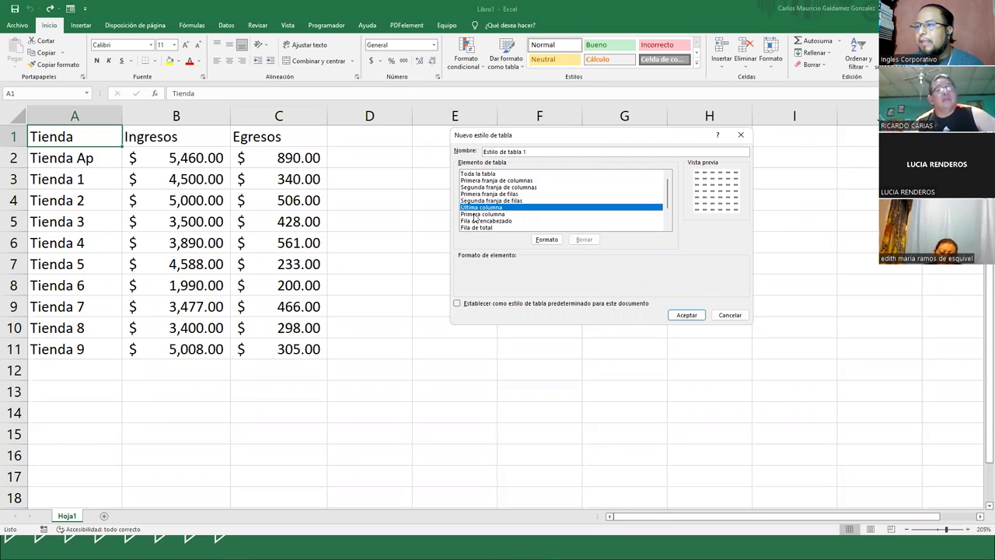
click(475, 214)
- Leave the default-style option unchecked and cancel the Estilo de tabla 1 style
click(458, 304)
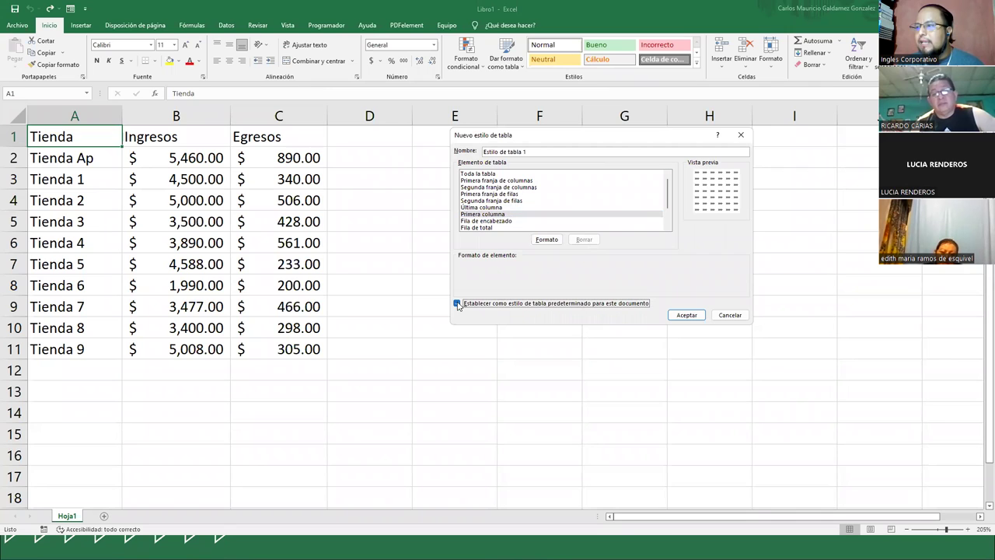
click(458, 303)
drag(528, 153, 346, 155)
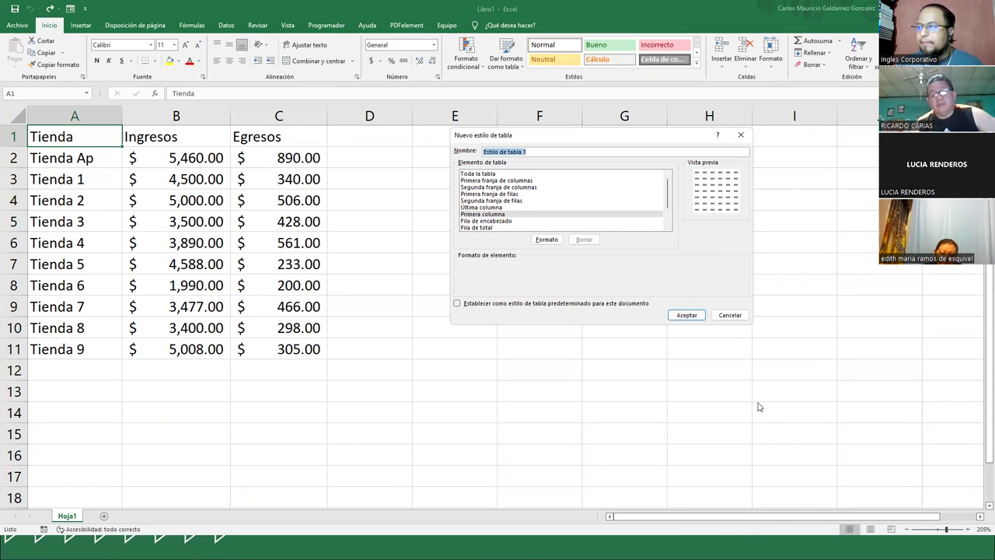
click(730, 315)
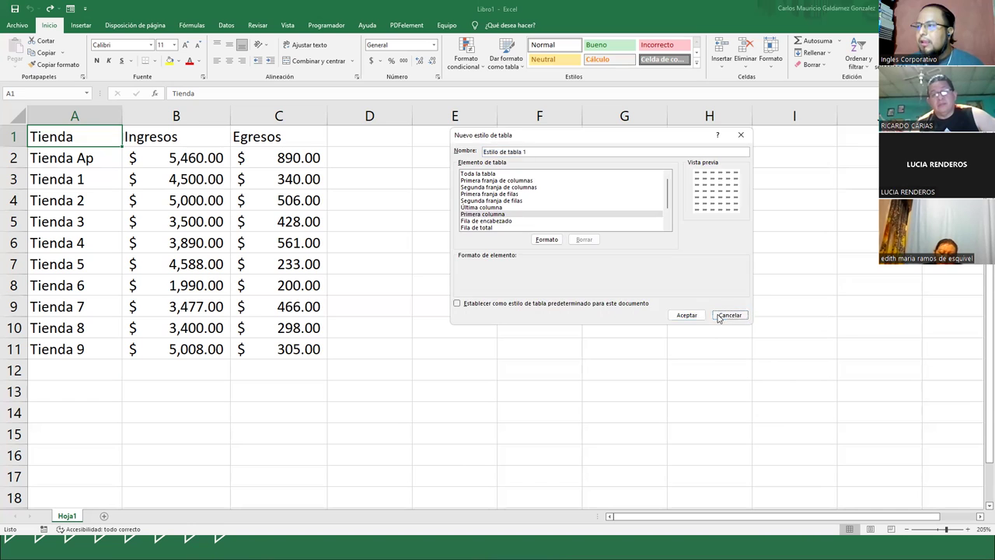
- Format A1:C11 as a table with headers using Azul, Estilo de tabla medio 16
click(503, 68)
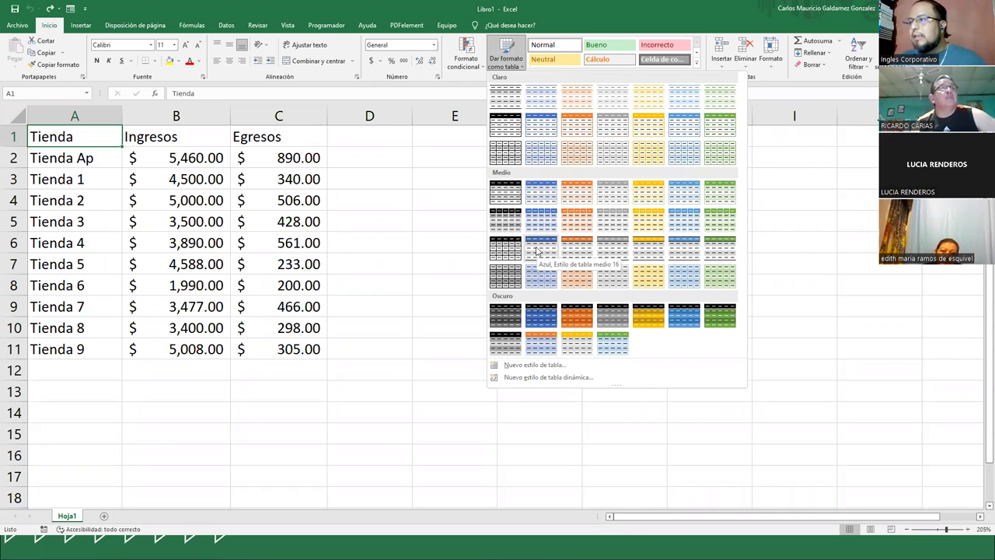
click(537, 250)
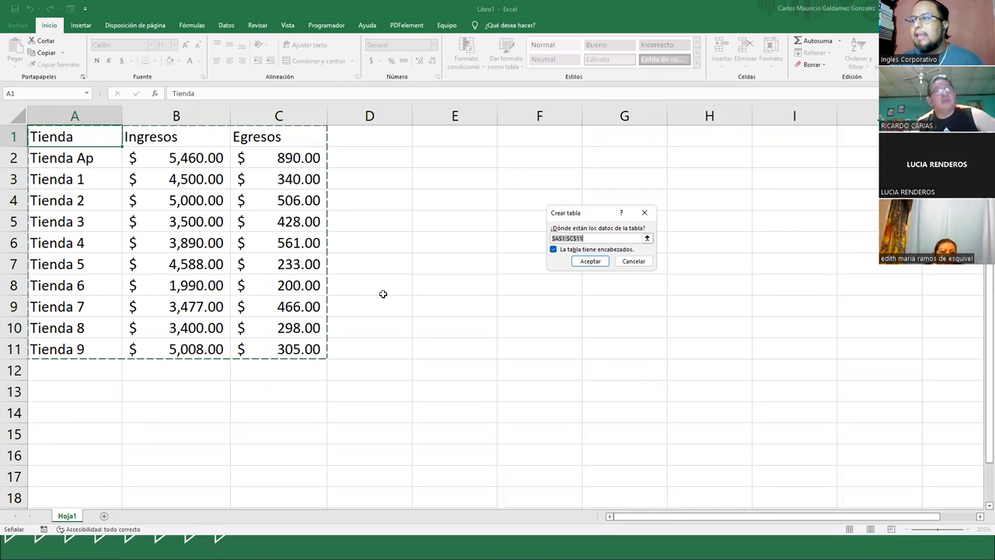
click(598, 264)
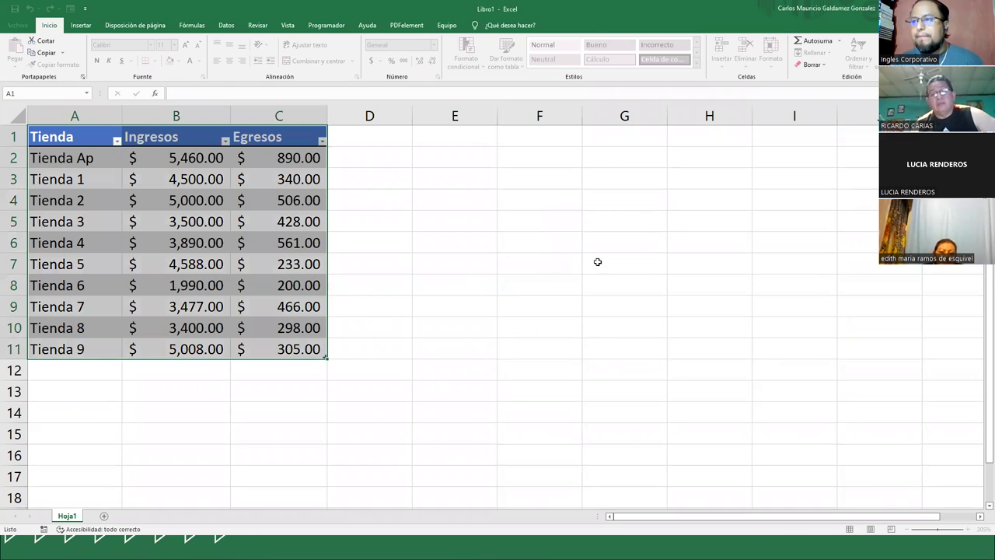
click(251, 264)
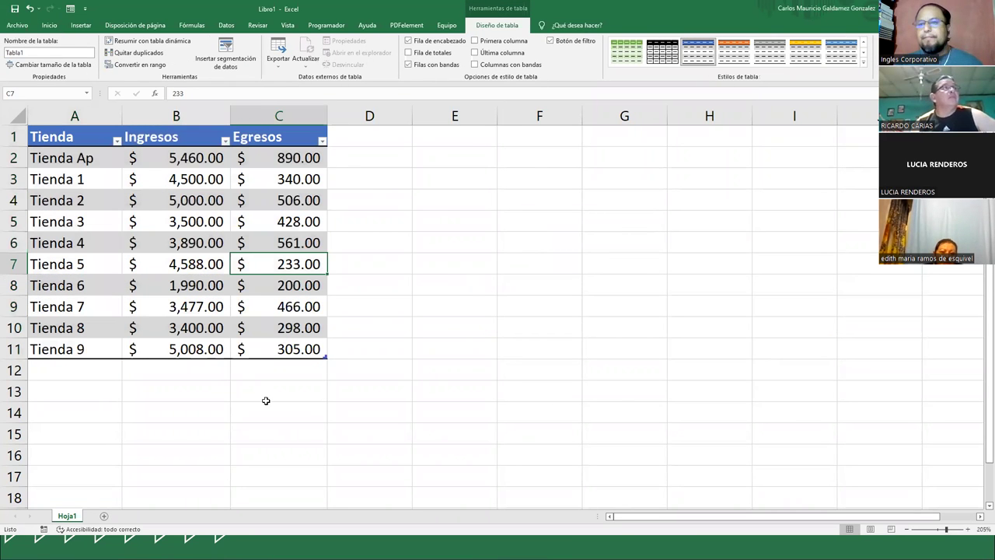
click(233, 287)
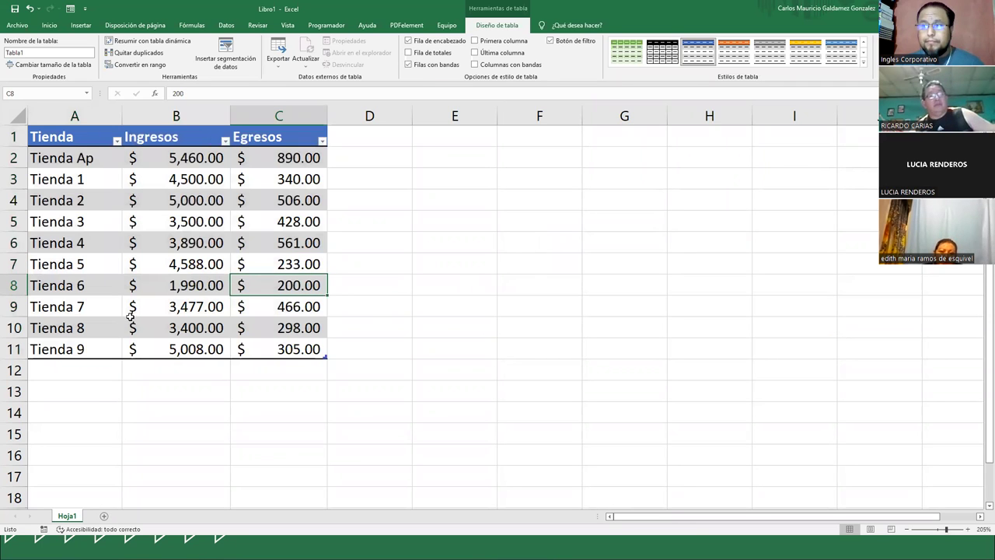
click(95, 159)
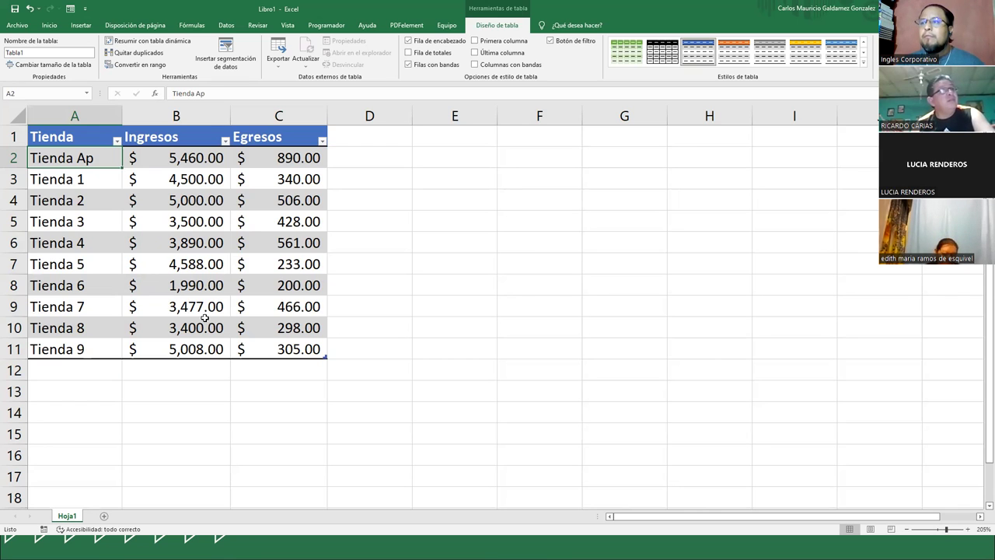
click(226, 58)
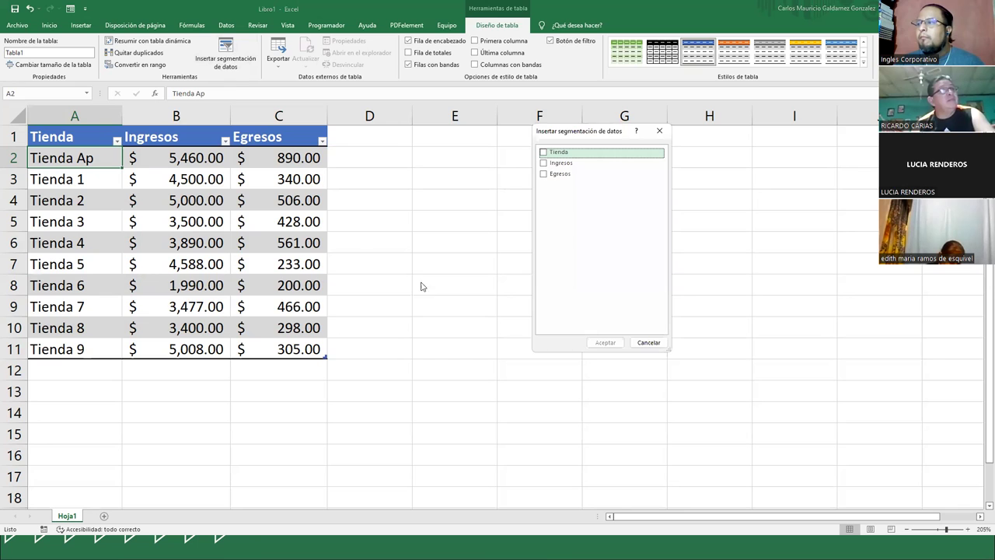
click(659, 131)
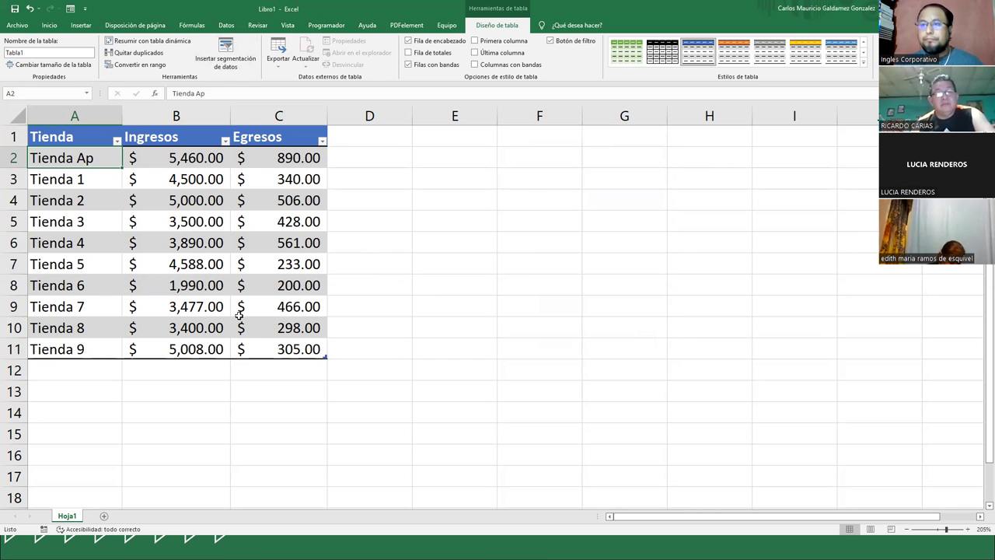
click(208, 266)
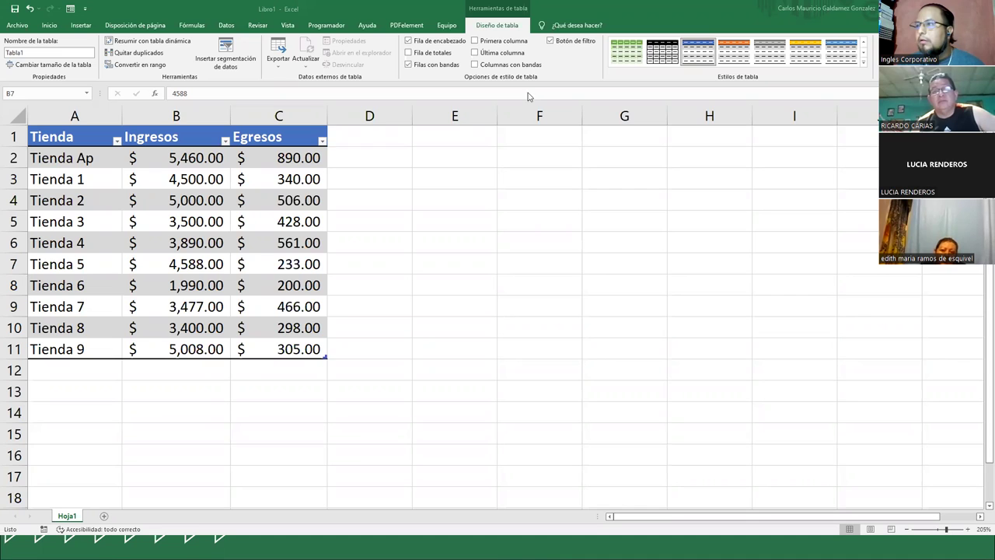
drag(400, 34, 610, 98)
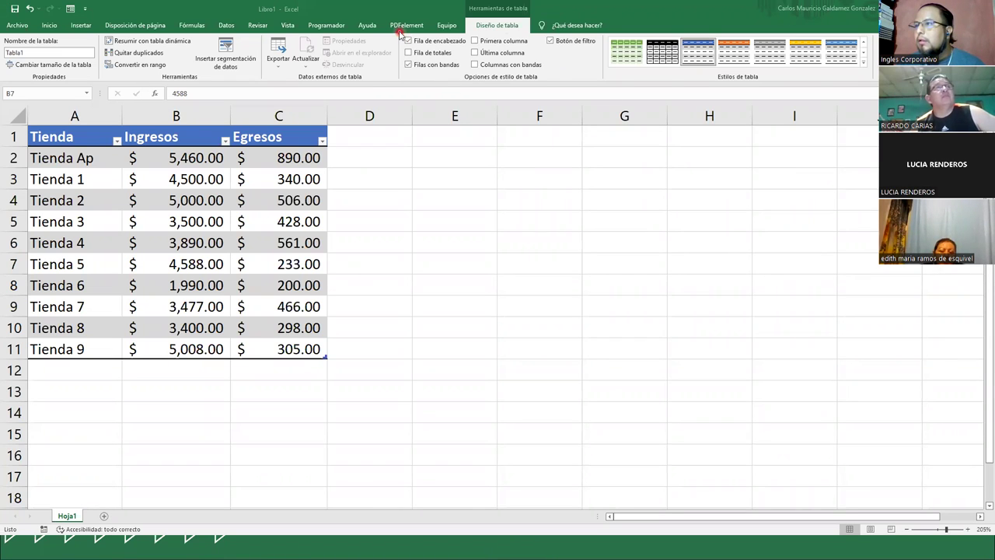
click(555, 80)
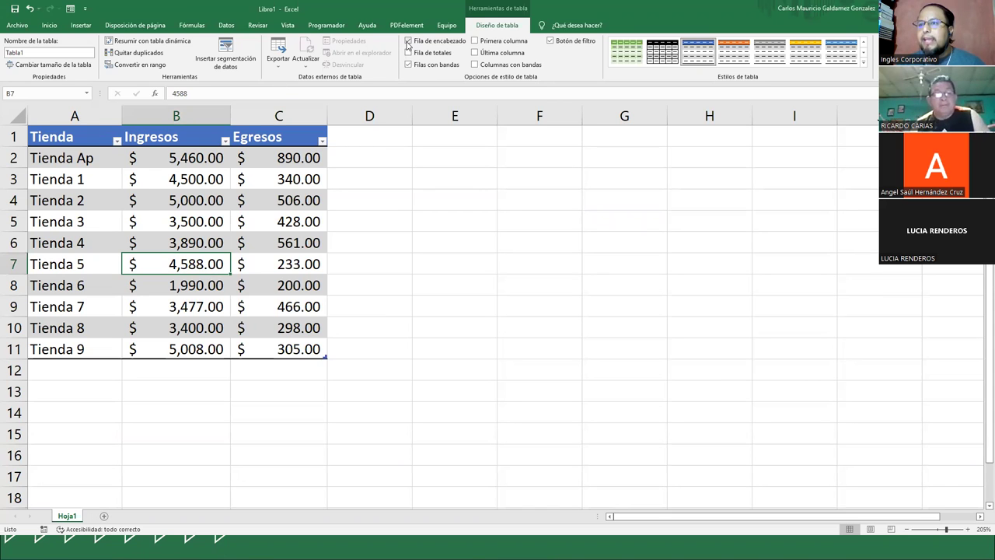
- Toggle Fila de encabezado off and on, then enable Fila de totales for a $ 4,227.00 Egresos total
click(408, 41)
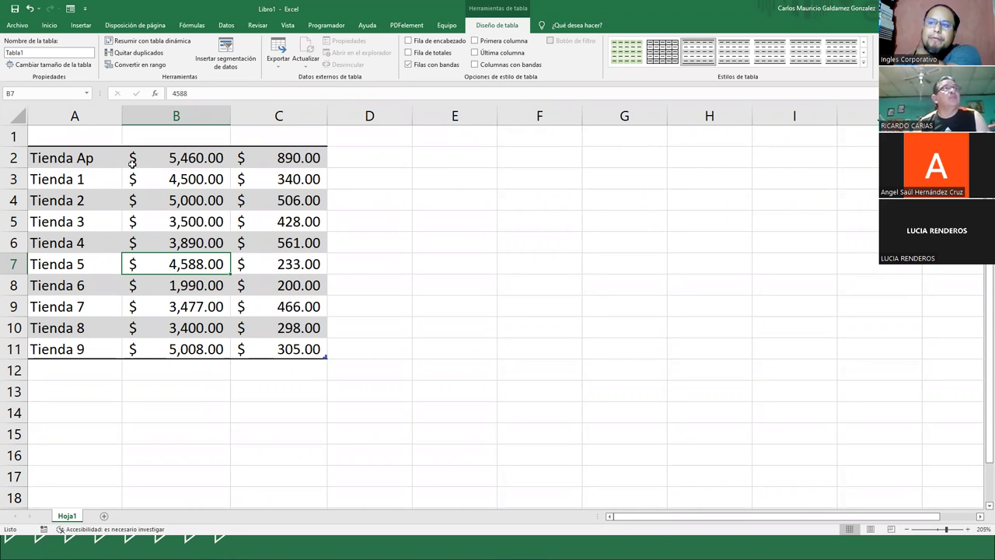
click(408, 41)
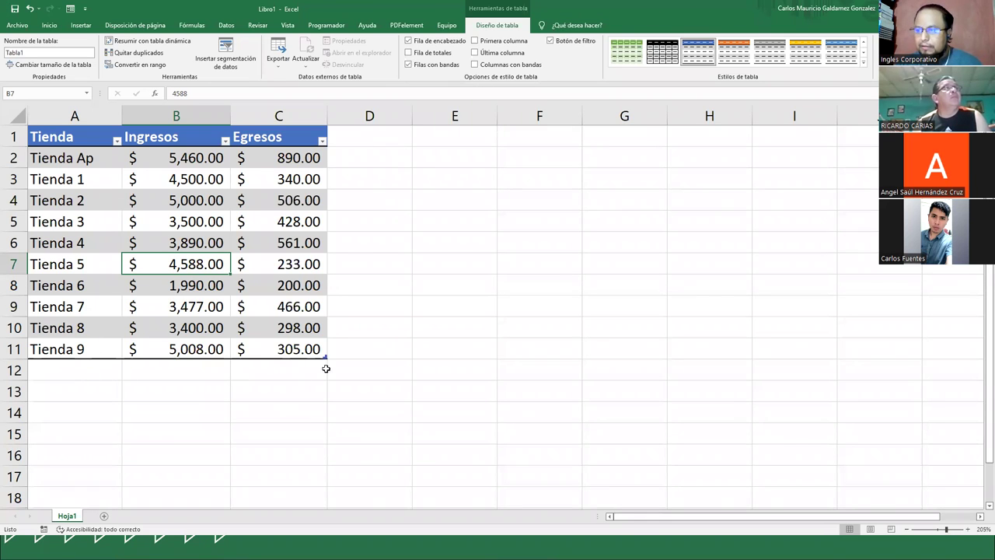
click(410, 54)
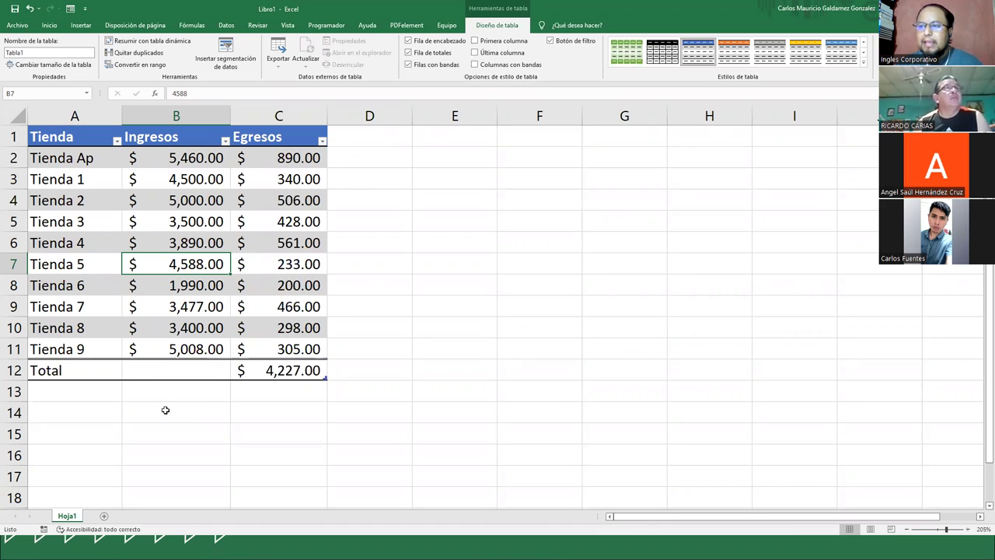
- Inspect the Total row cells, try an average in the Tienda total, then undo so A12 reads Total
click(212, 368)
click(289, 366)
click(83, 362)
click(162, 363)
click(279, 371)
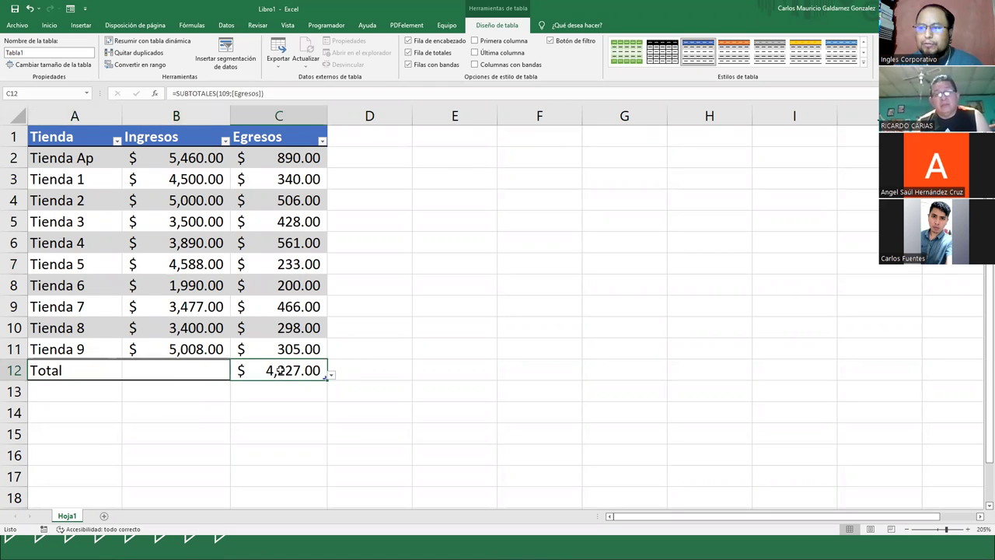
click(166, 369)
click(96, 369)
click(126, 375)
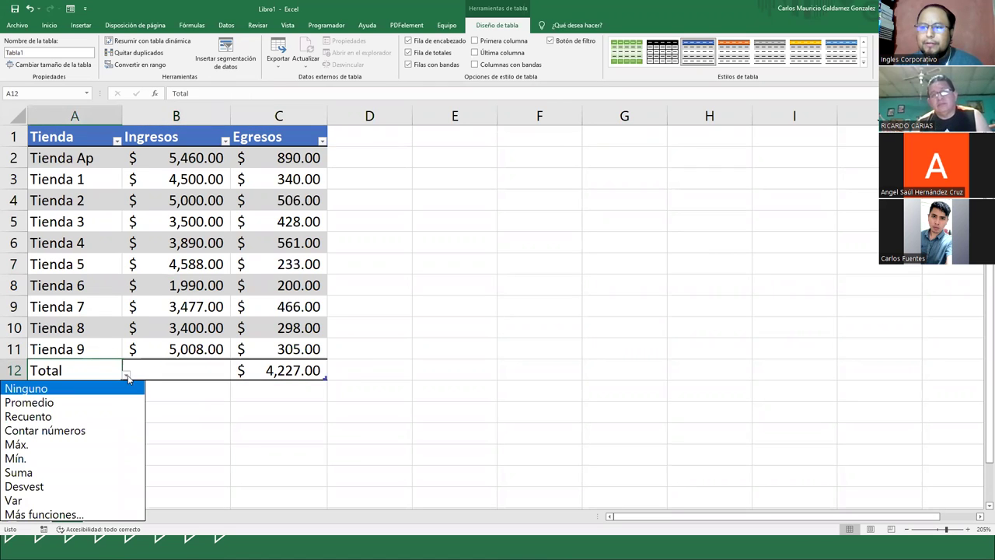
click(55, 402)
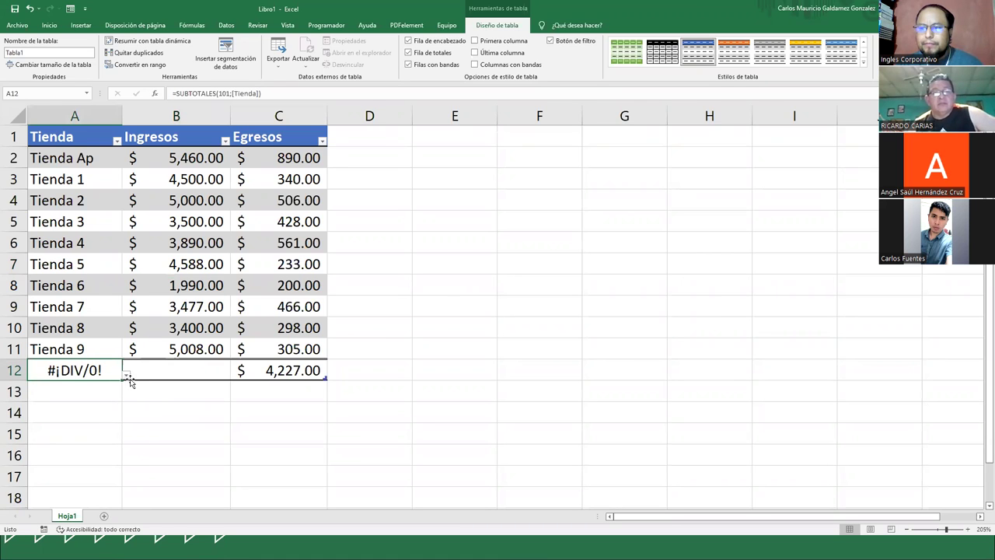
click(124, 372)
click(121, 373)
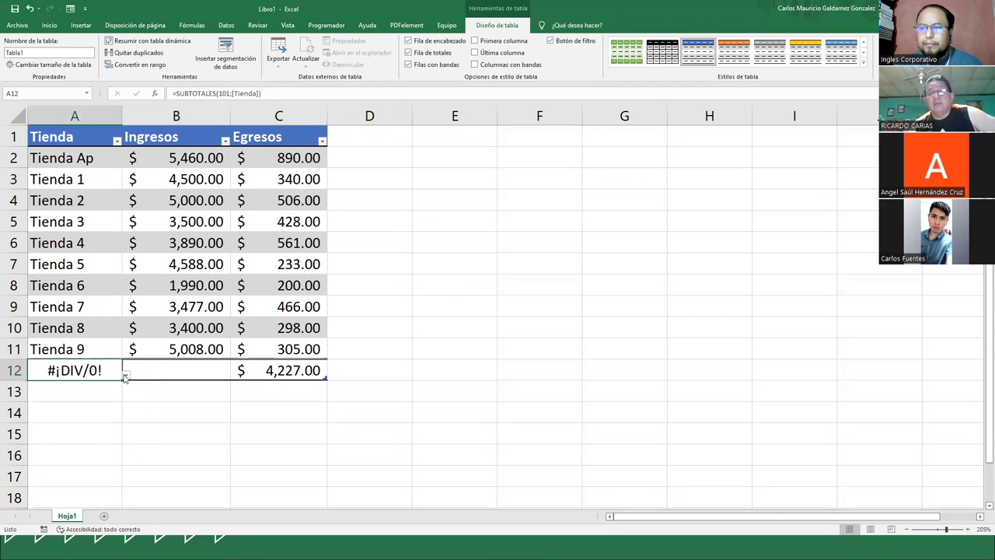
click(126, 375)
click(125, 374)
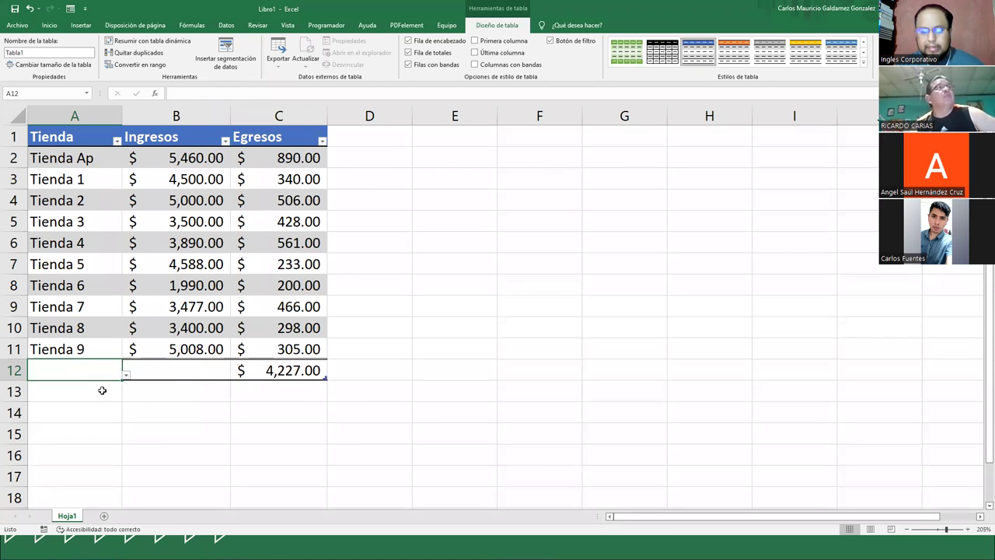
key(ctrl+z)
- Set Suma for the Ingresos and Egresos totals, checking them against B2:B11 and C2:C11
click(218, 370)
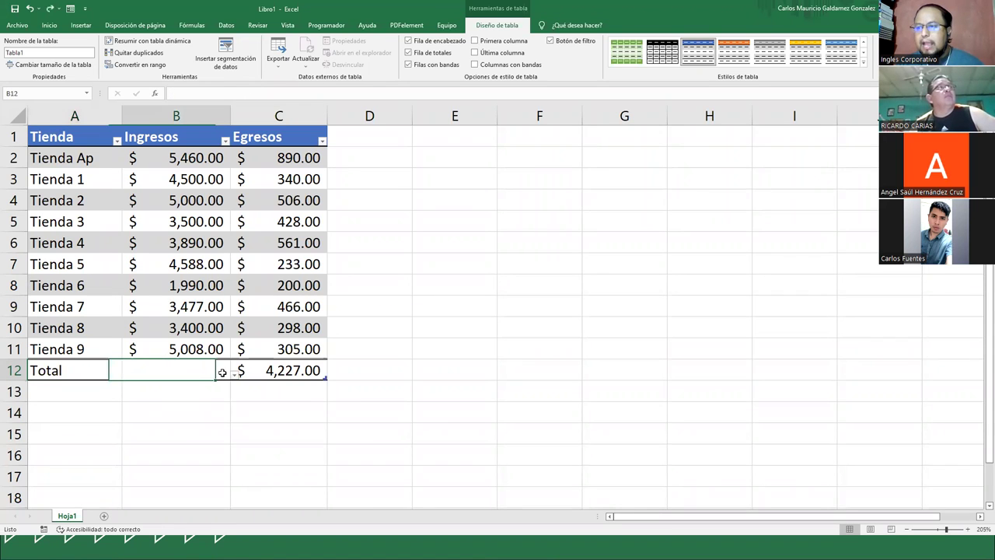
click(235, 377)
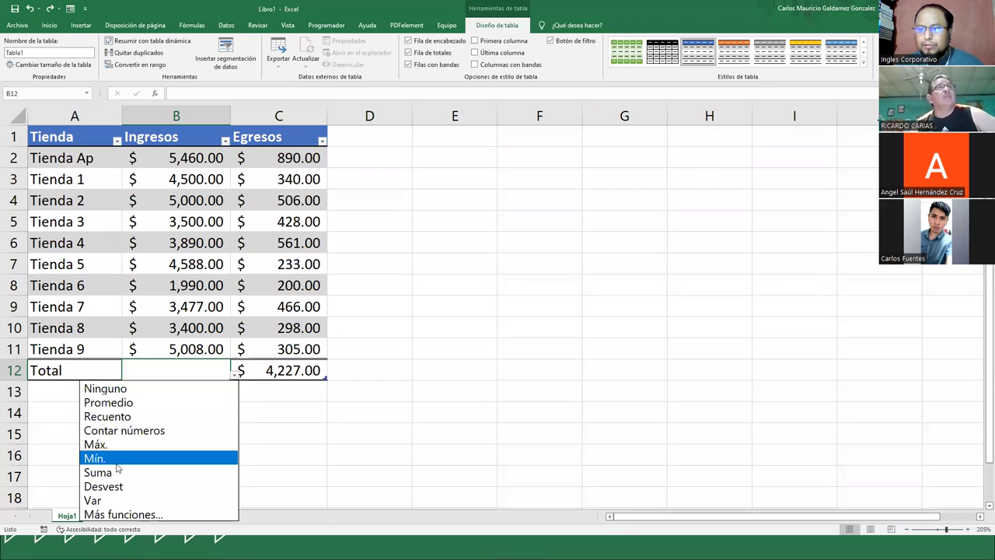
click(140, 472)
drag(190, 159, 186, 349)
drag(271, 158, 271, 349)
click(319, 367)
click(331, 375)
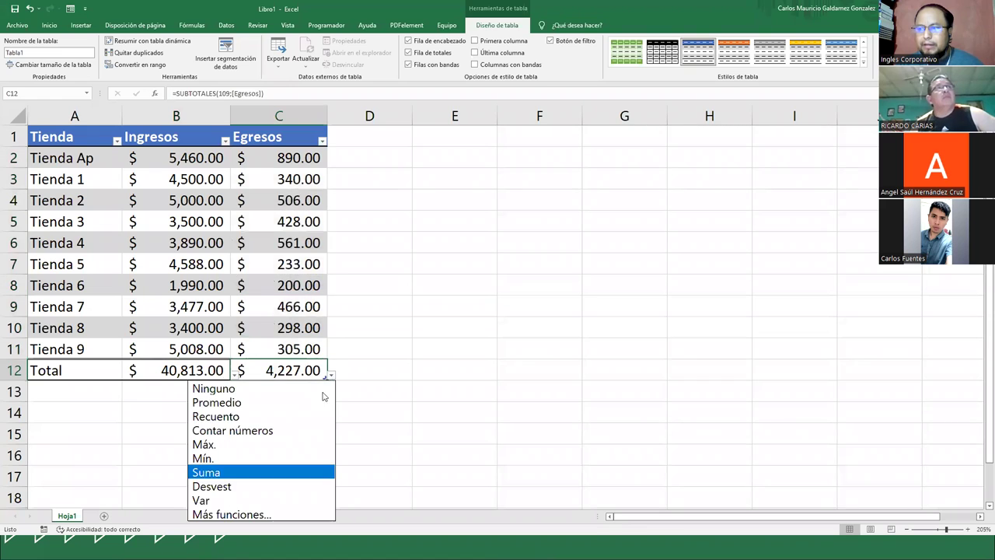
click(255, 472)
- Switch the Ingresos and Egresos totals to Promedio, showing 4,081.30 and 422.70
click(224, 372)
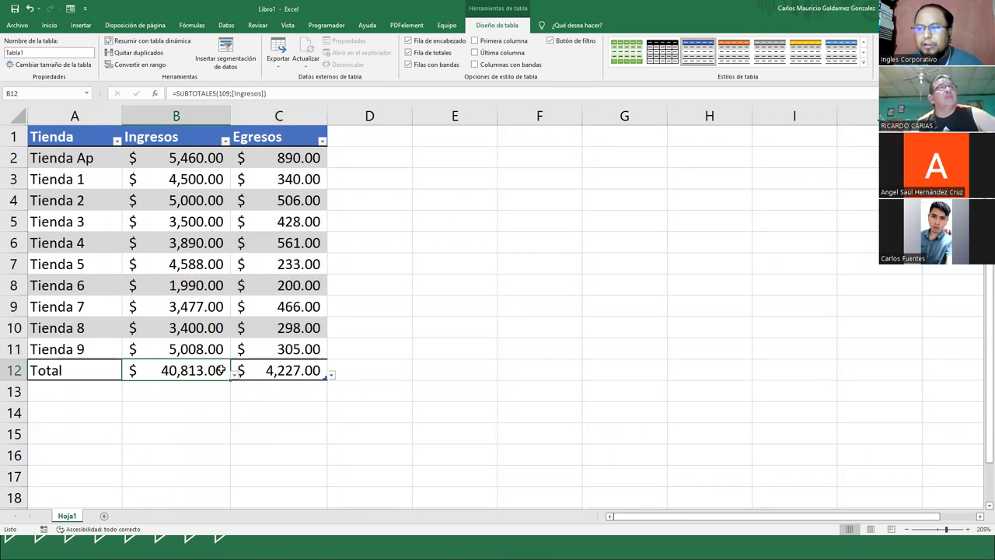
click(235, 376)
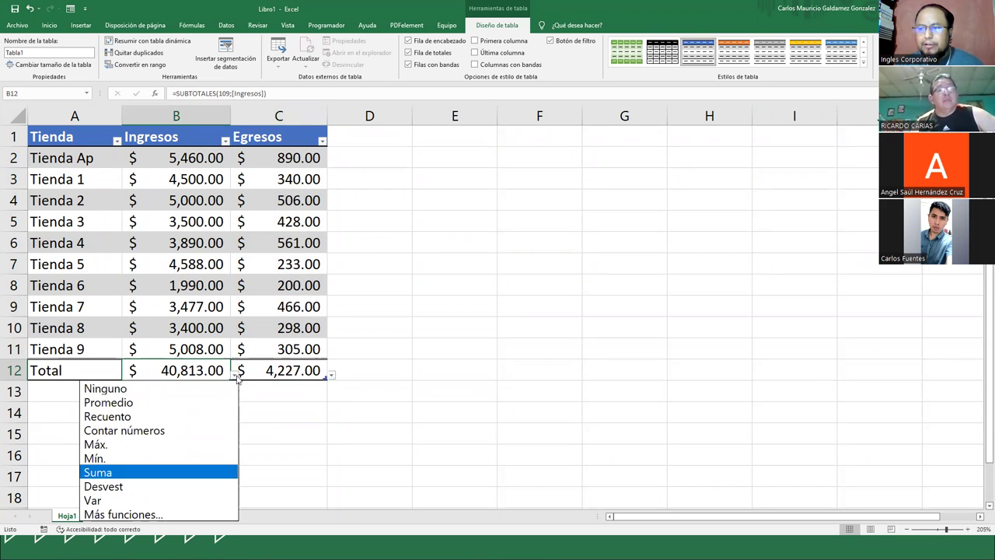
click(136, 402)
click(330, 374)
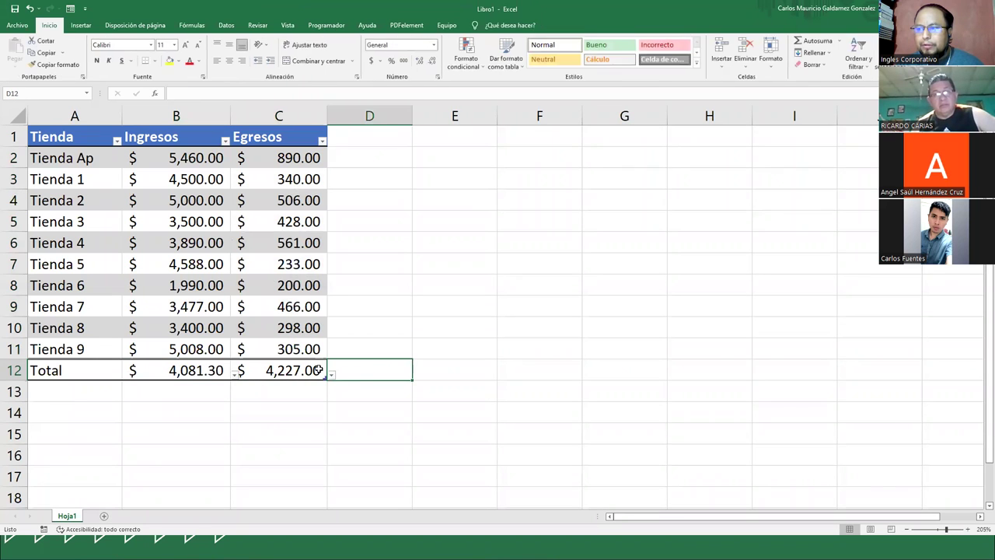
click(324, 374)
click(330, 377)
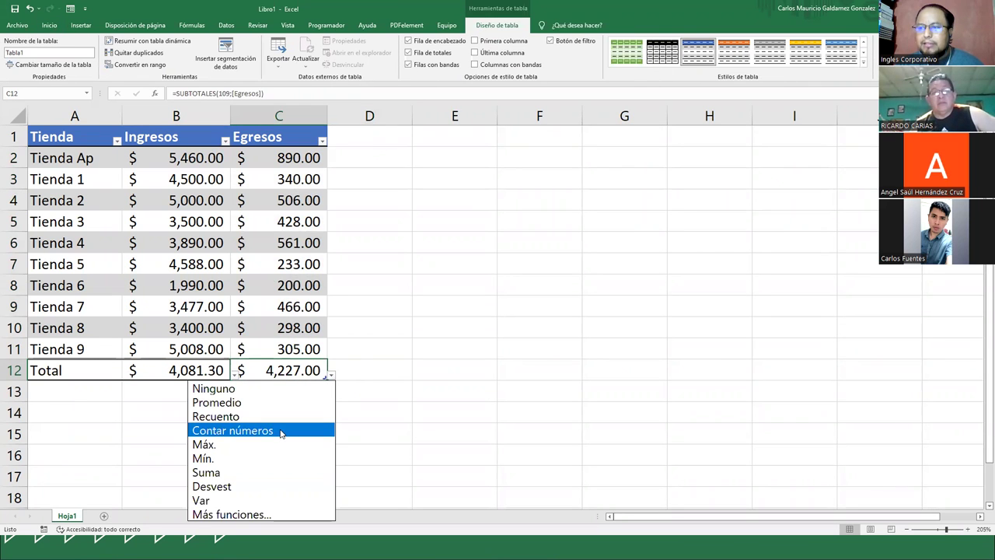
click(248, 403)
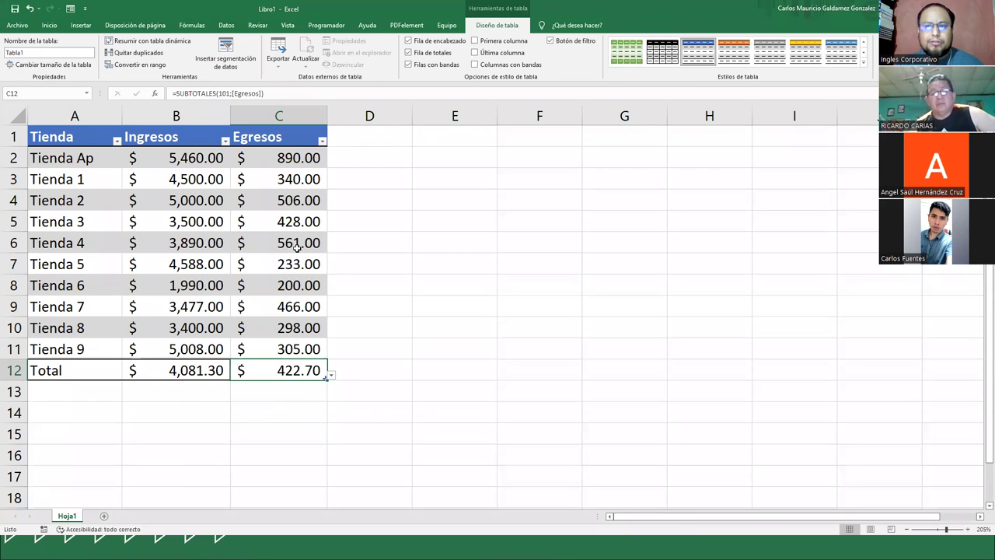
drag(164, 369, 270, 369)
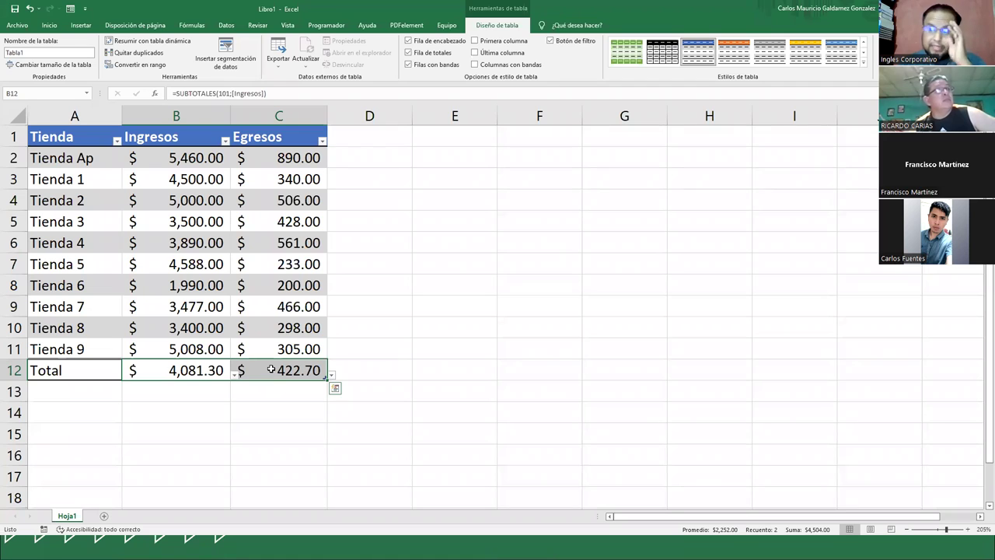
- Toggle the Total row off, on and off again, then review the store rows
click(408, 52)
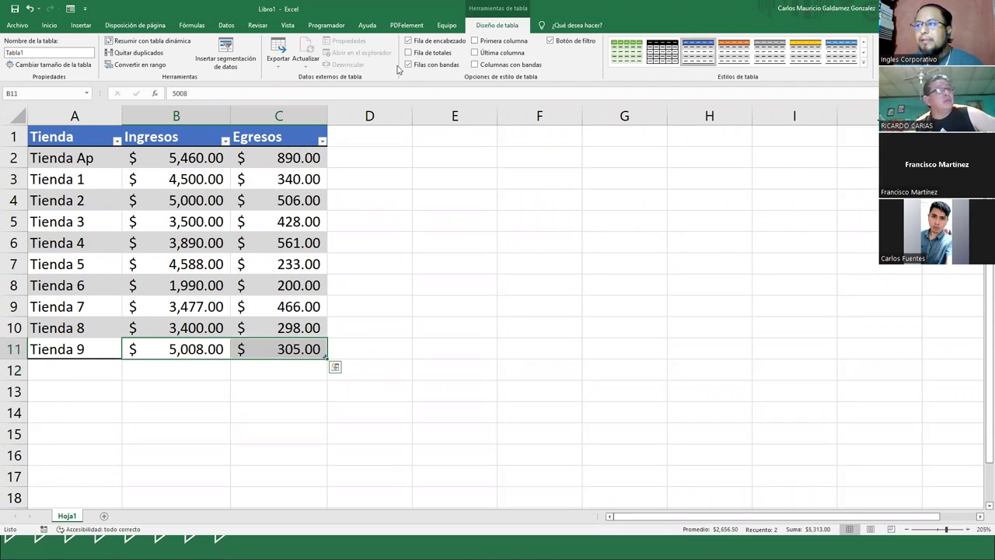
click(408, 53)
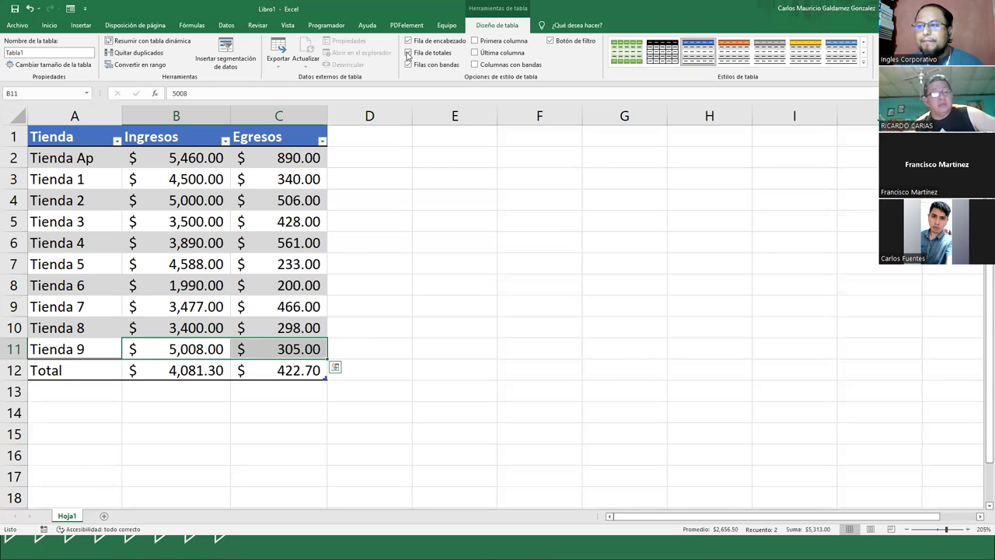
click(408, 53)
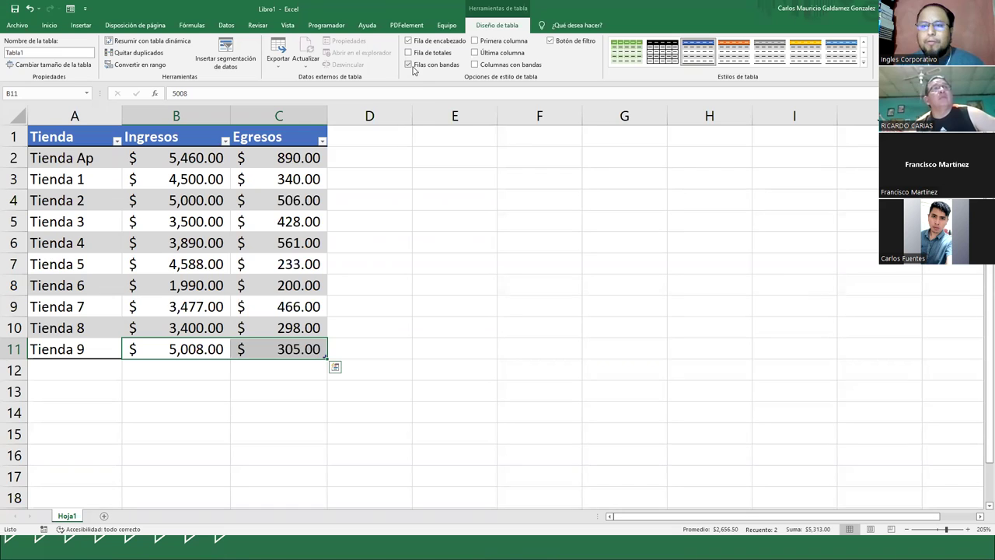
drag(61, 159, 282, 158)
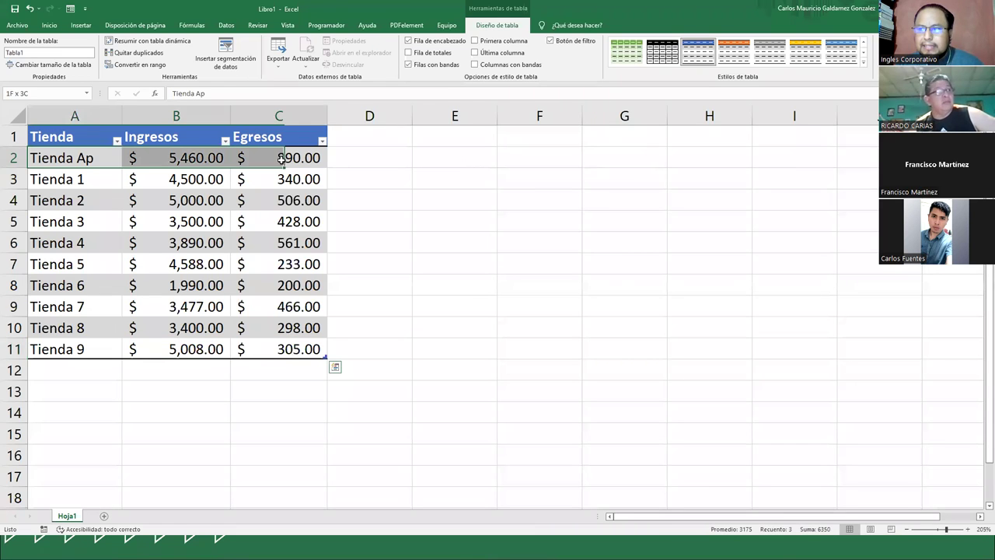
drag(67, 201, 296, 201)
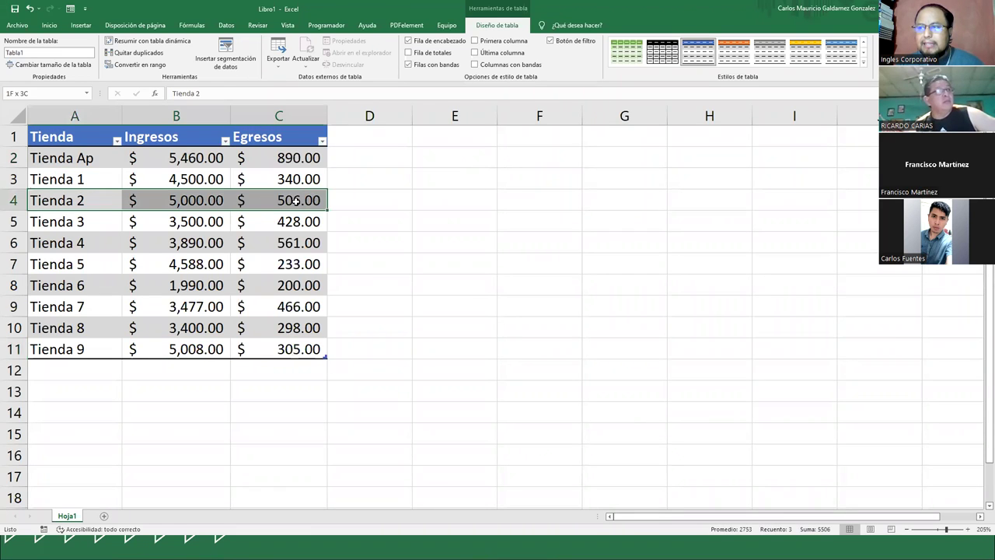
drag(68, 245, 295, 242)
drag(70, 288, 299, 286)
drag(108, 320, 297, 324)
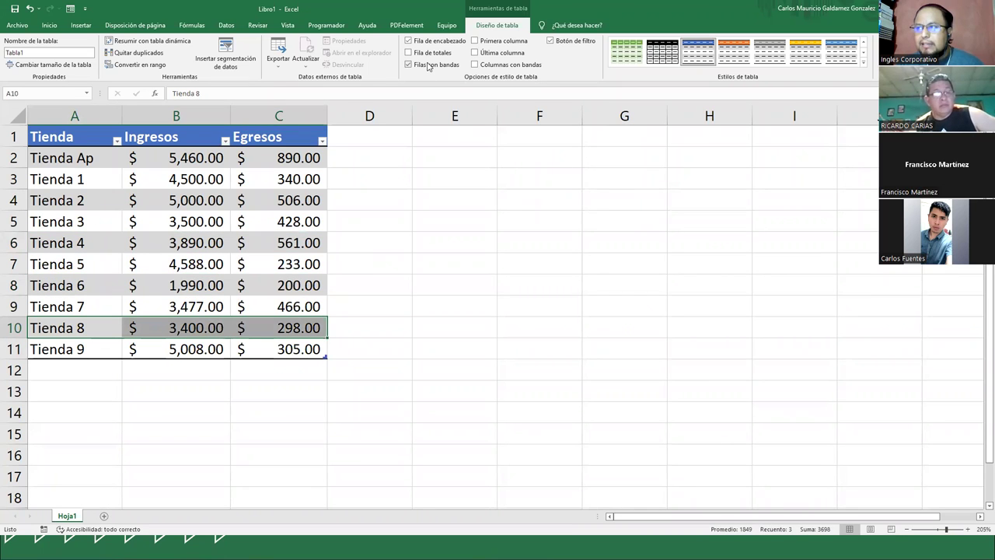
- Toggle row banding off and on, leaving Filas con bandas enabled
click(409, 64)
key(Up)
key(Up)
key(Up)
key(Right)
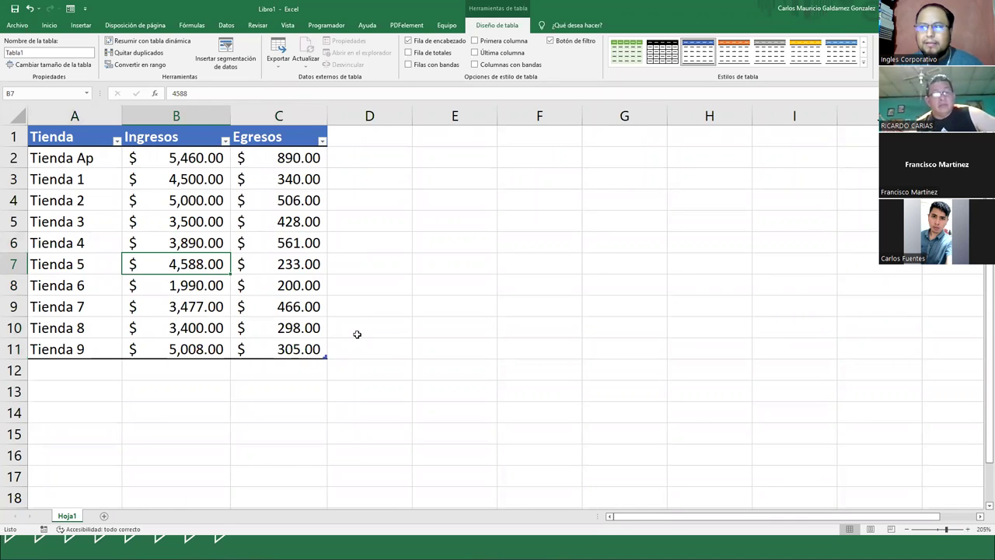
click(409, 65)
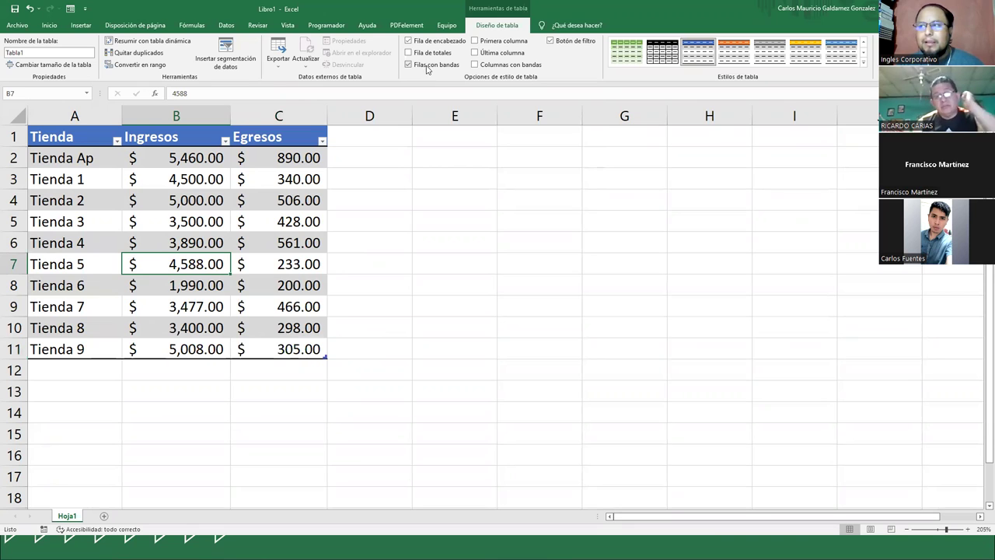
click(427, 70)
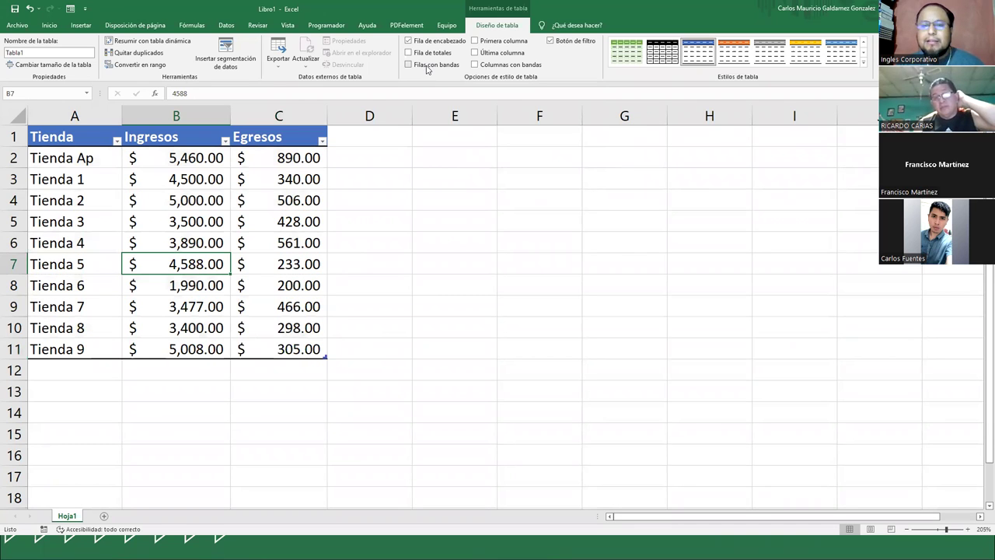
click(427, 70)
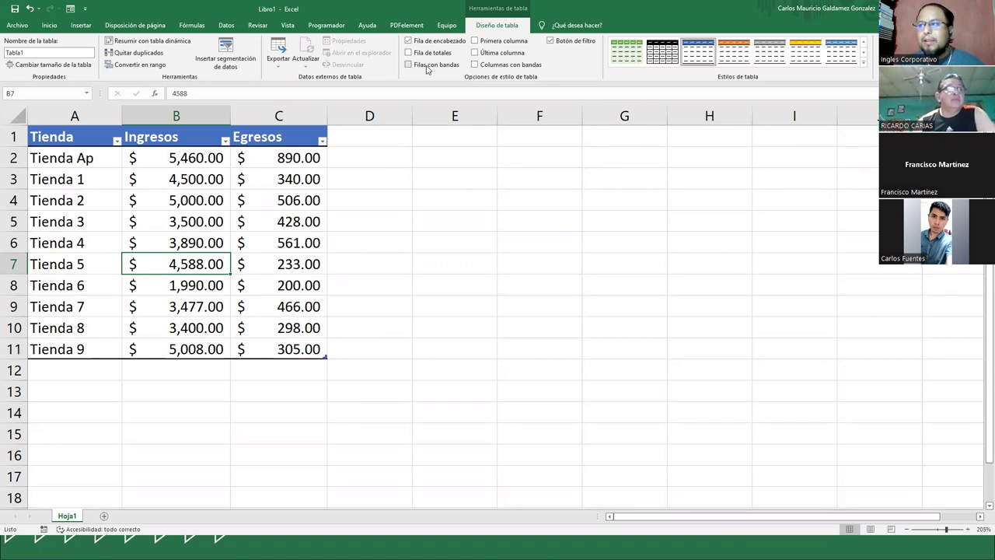
click(425, 68)
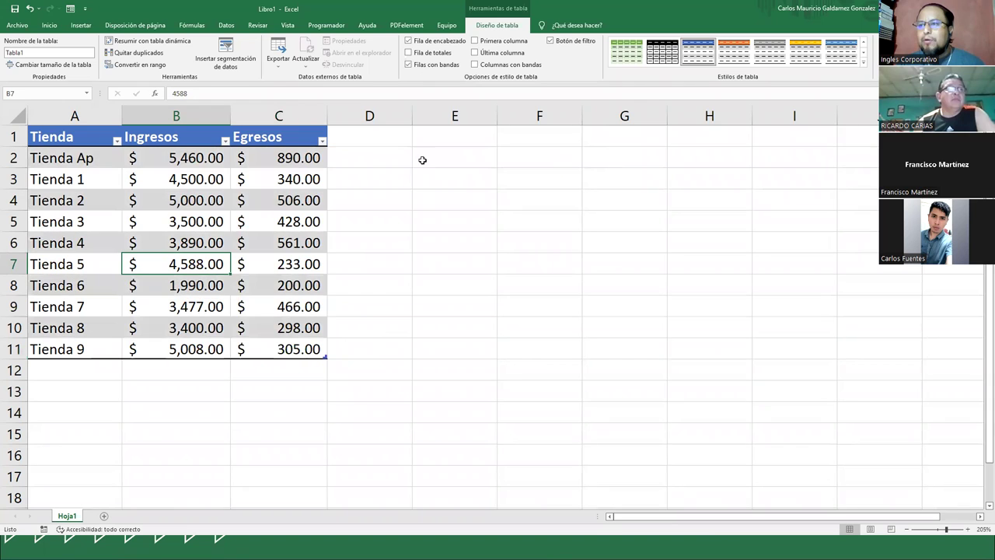
- Try Primera columna emphasis on the Tienda column, then turn it off
click(216, 307)
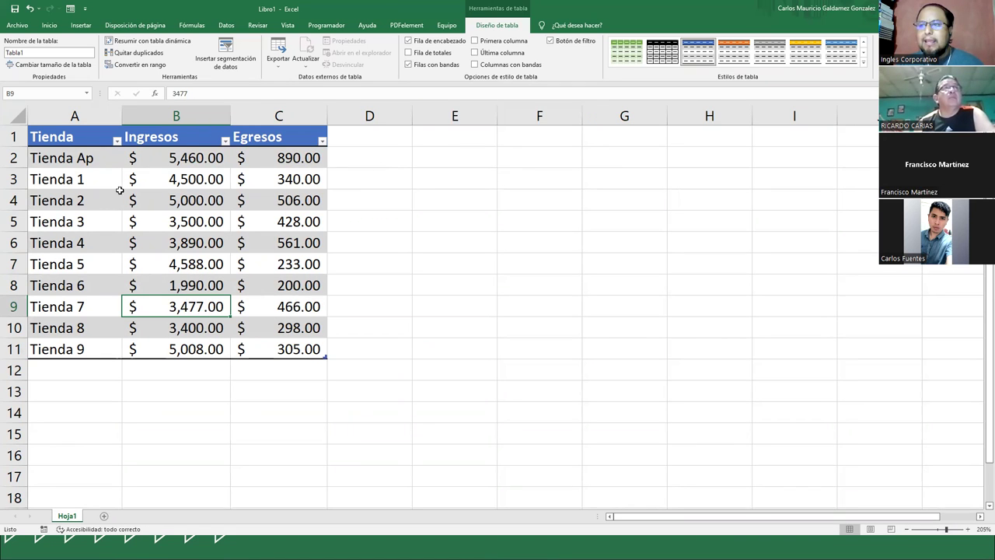
drag(77, 140, 74, 348)
click(479, 42)
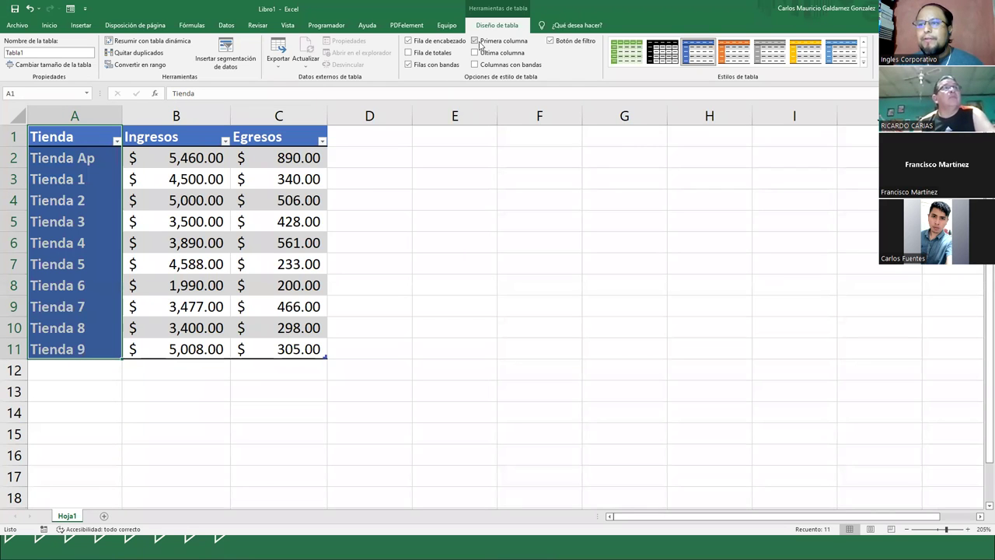
click(115, 246)
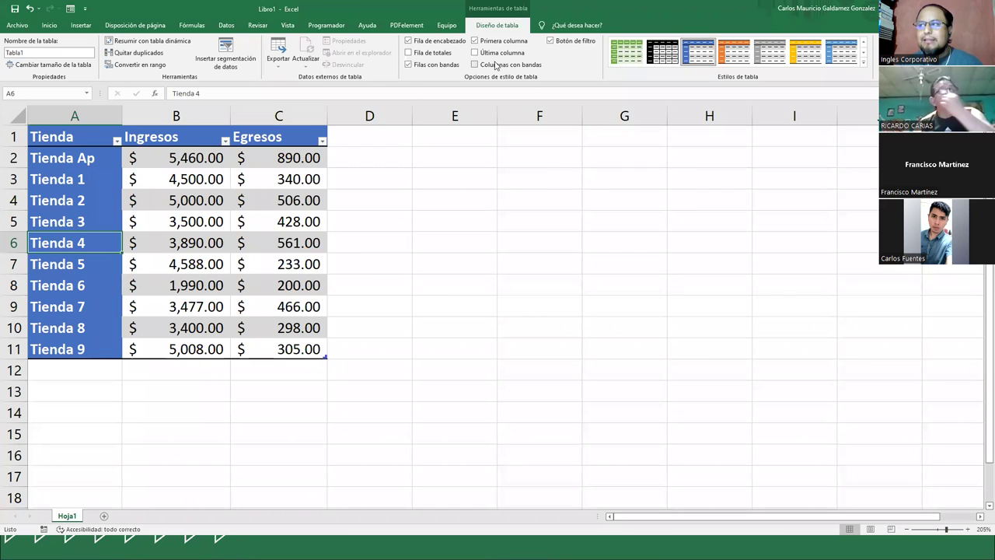
click(475, 41)
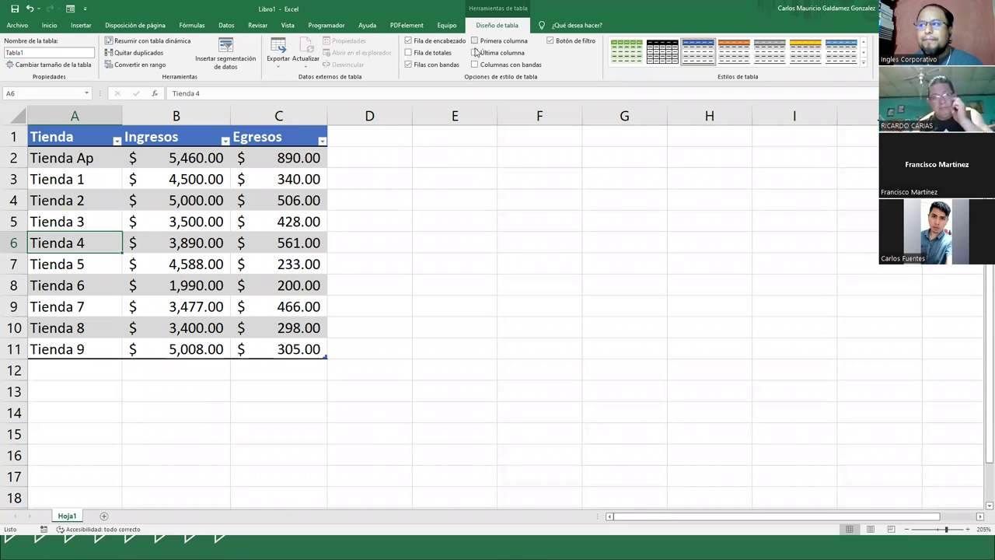
- Try Última columna and Columnas con bandas, leaving both turned off
click(475, 52)
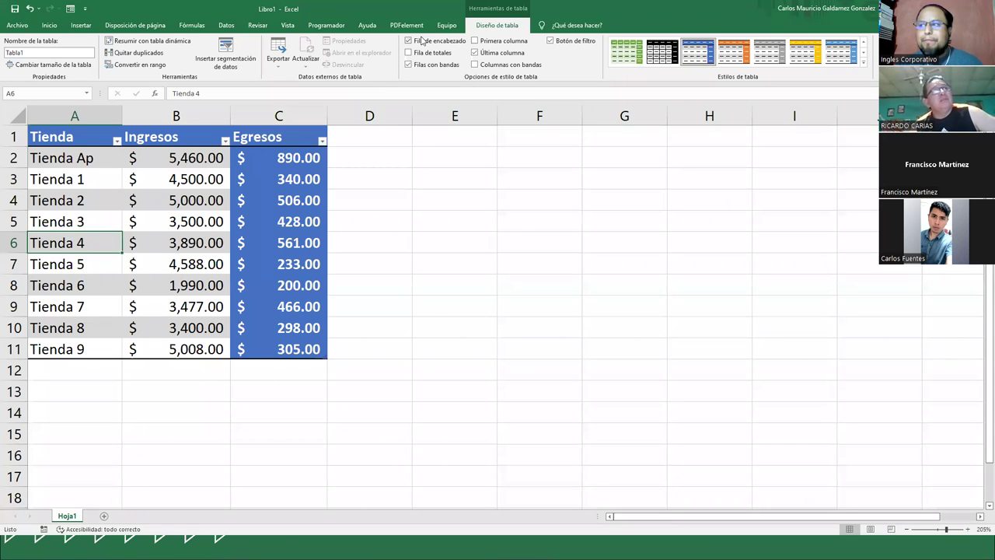
click(476, 54)
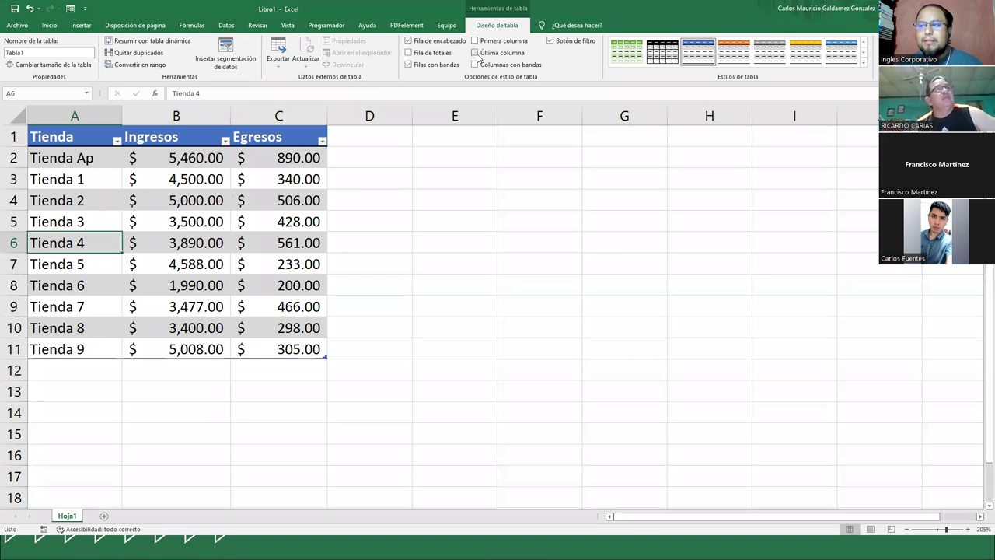
click(476, 67)
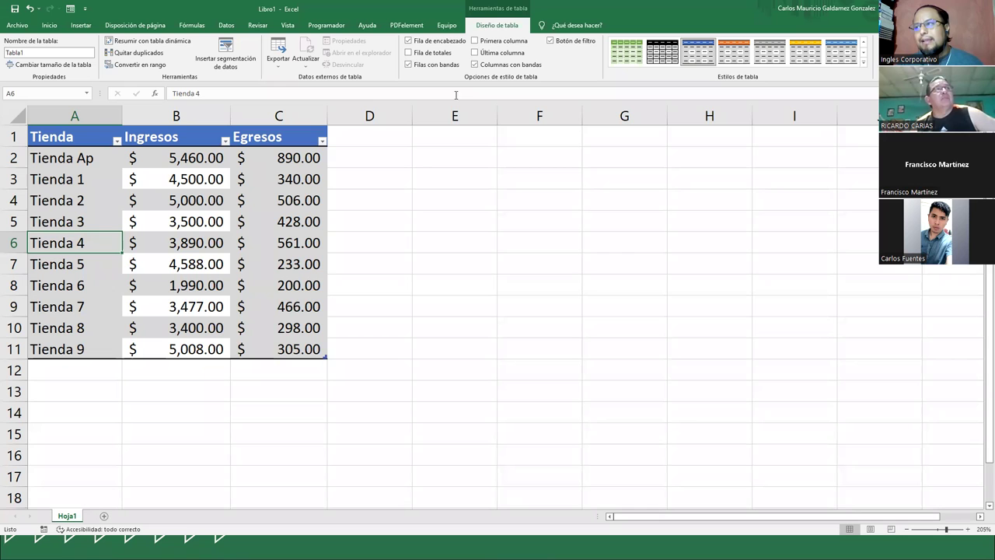
click(475, 65)
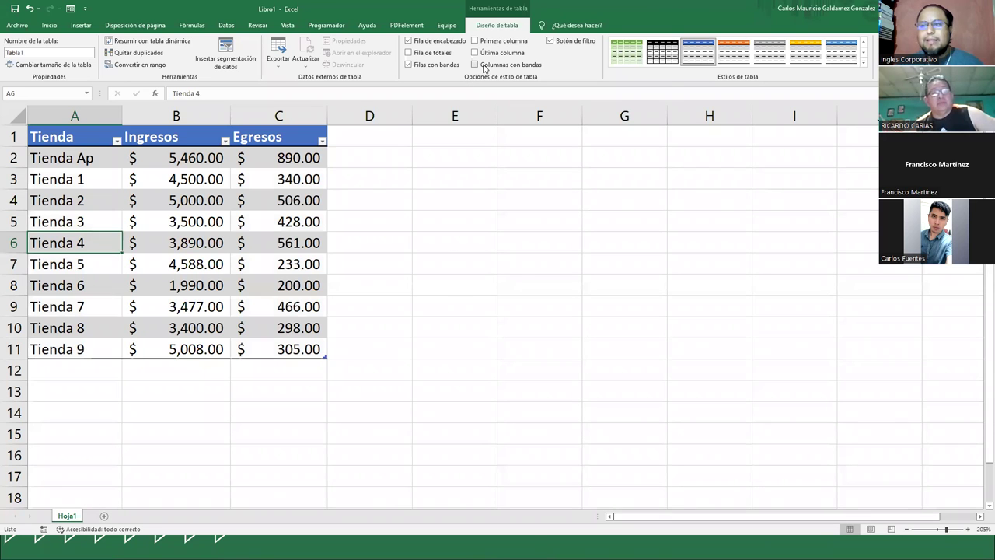
click(476, 65)
click(476, 65)
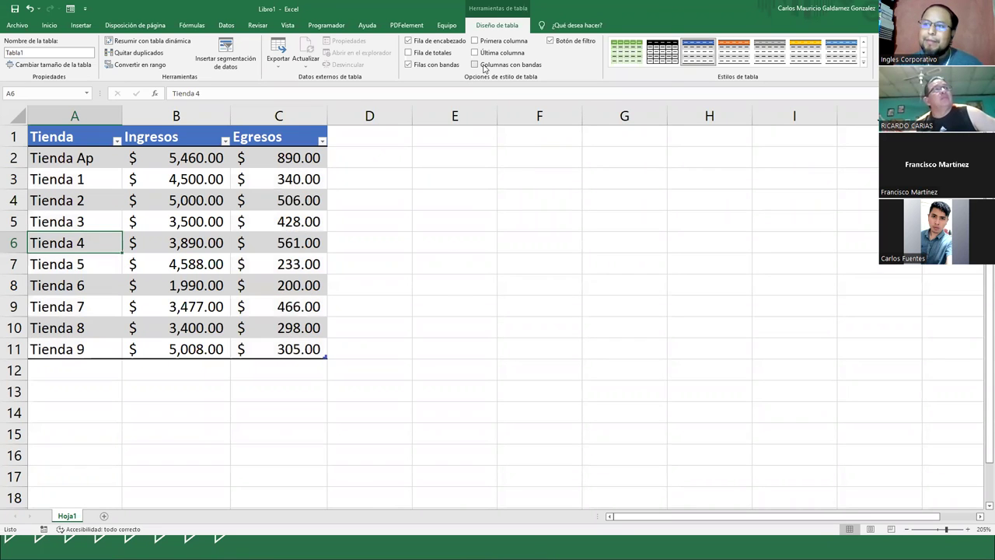
click(550, 41)
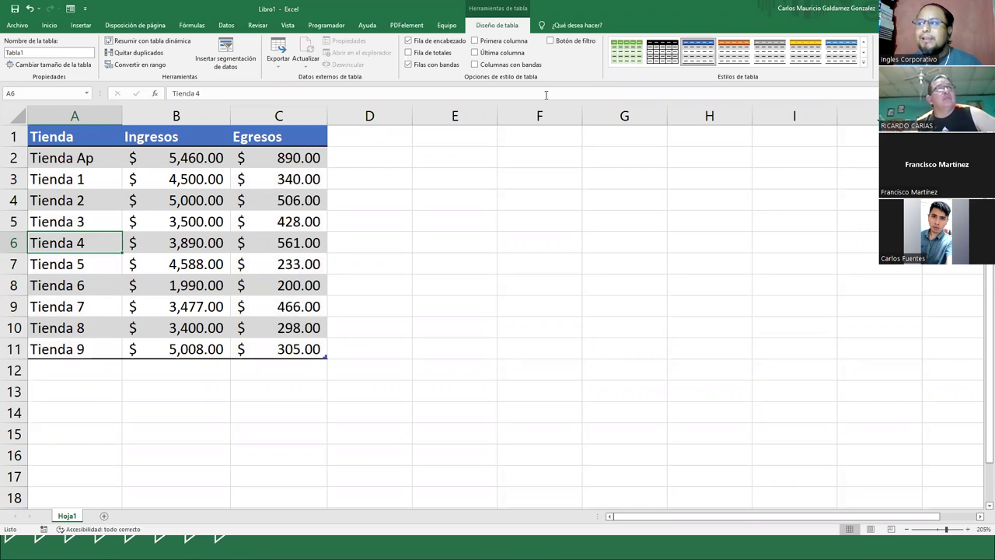
click(550, 42)
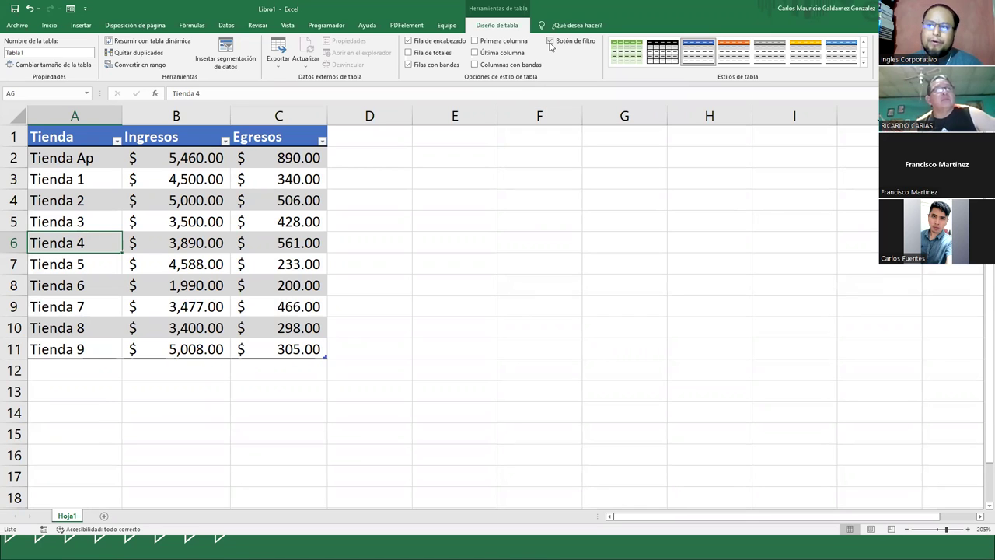
click(550, 42)
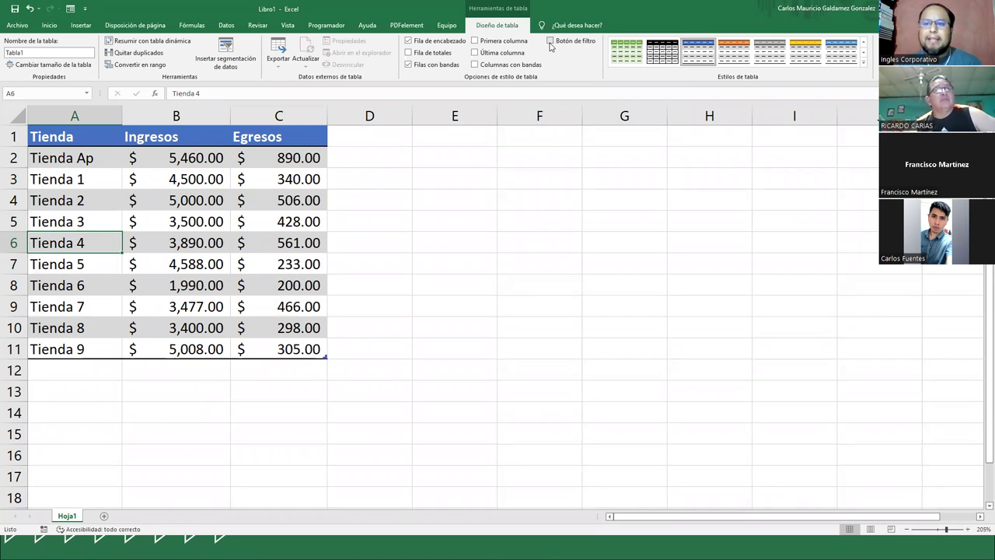
click(550, 42)
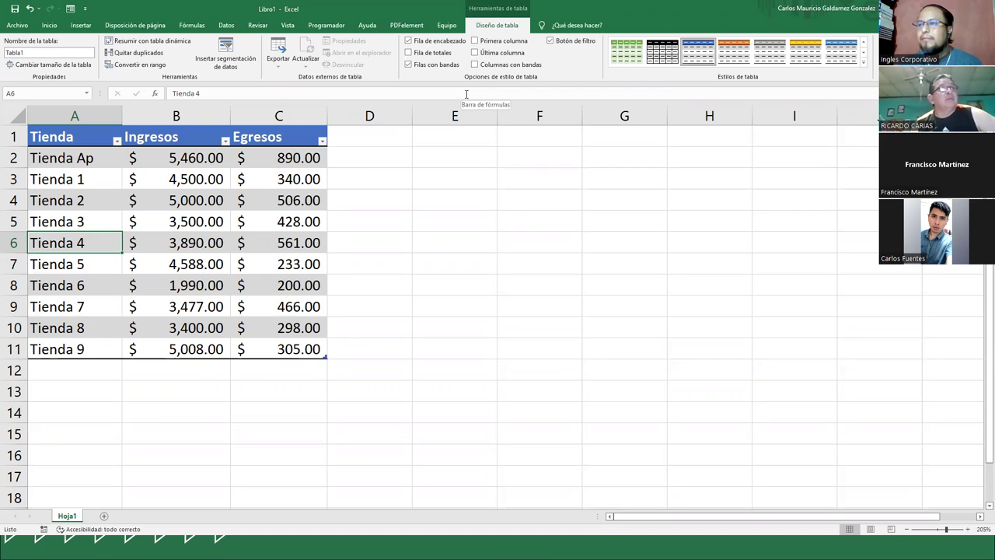
click(128, 181)
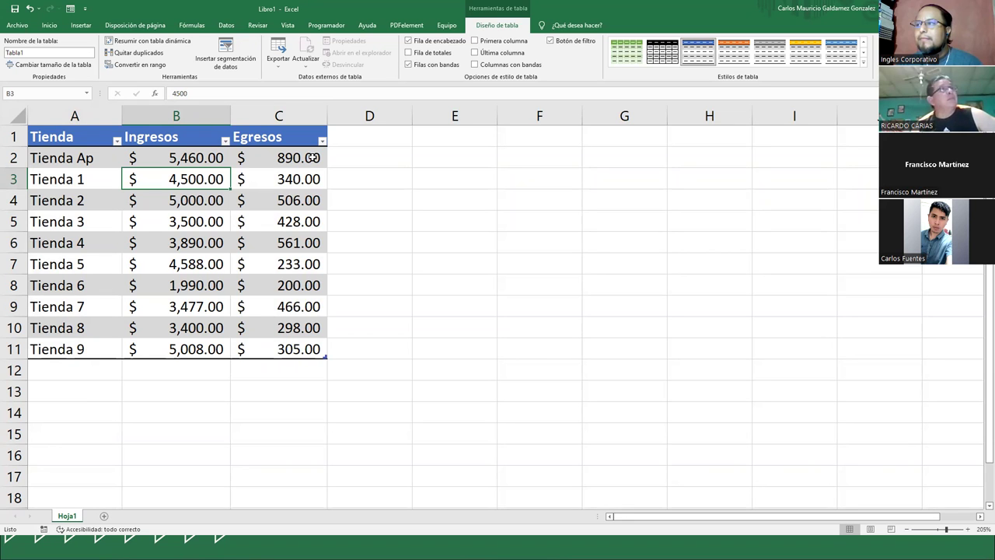
click(552, 41)
click(551, 41)
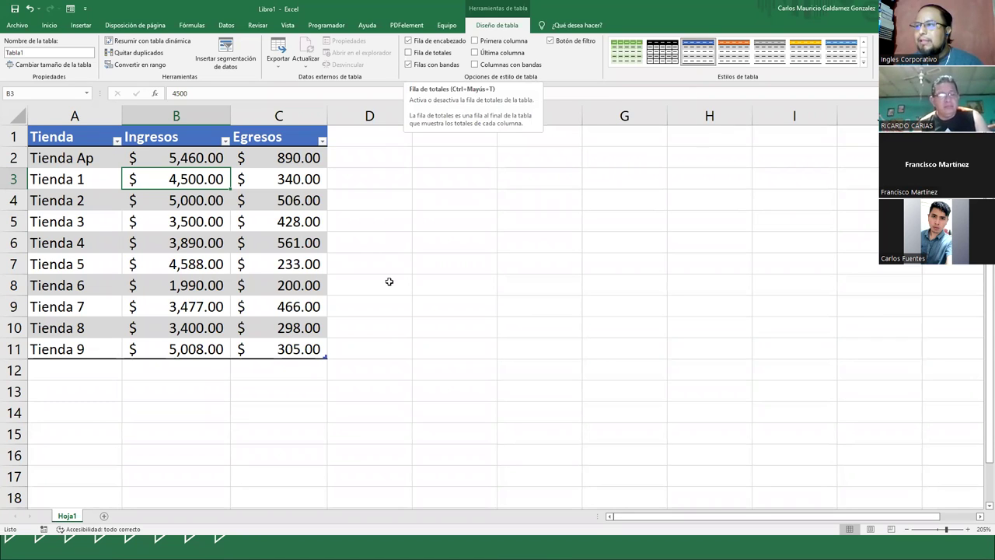
click(362, 298)
click(253, 279)
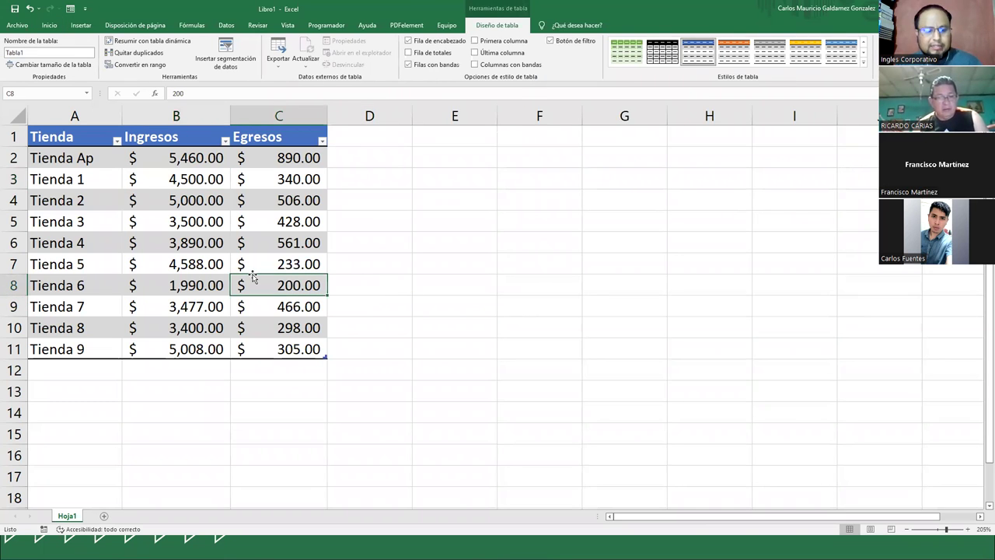
key(ctrl+shift+t)
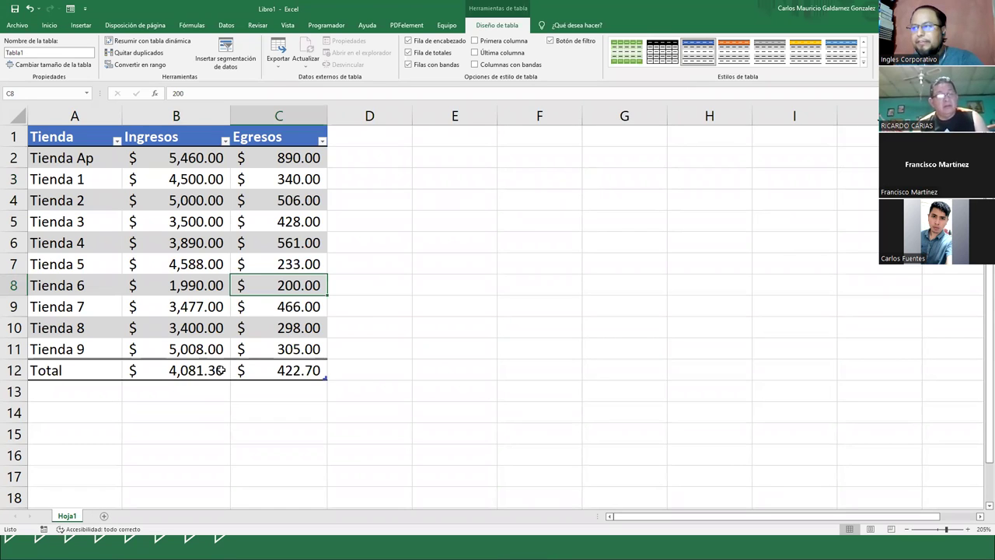
key(ctrl+shift+t)
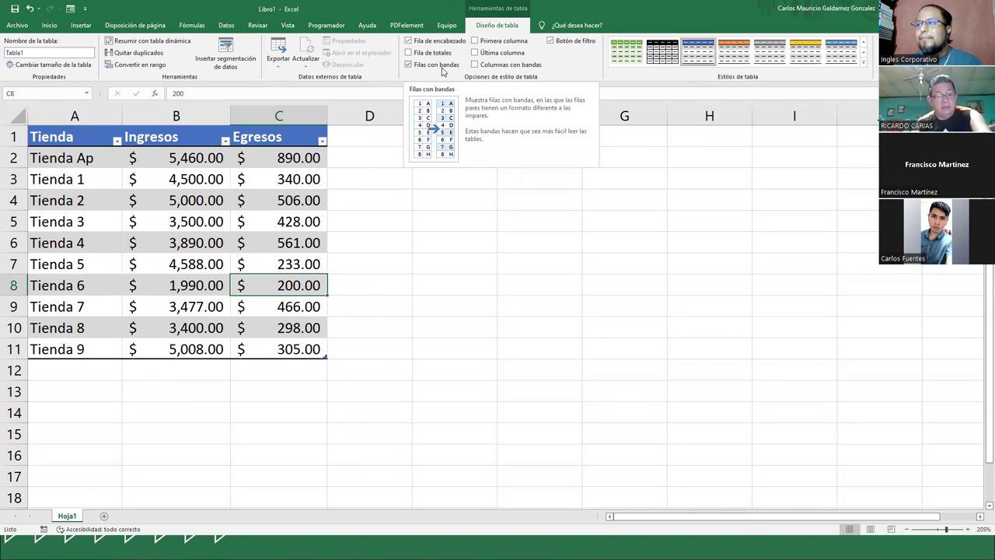
click(226, 250)
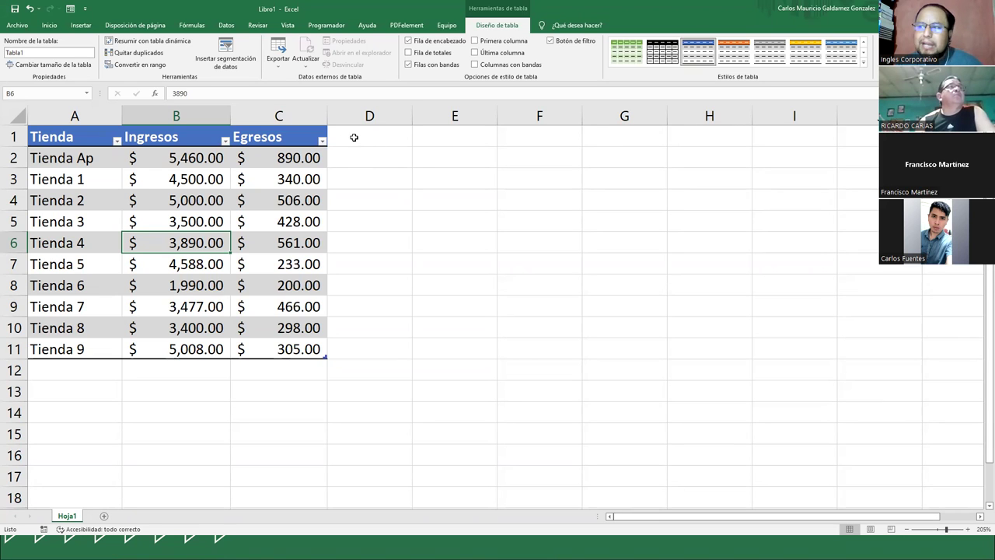
- Enter the header Ganancia in D1 so Tabla1 extends to column D
click(354, 137)
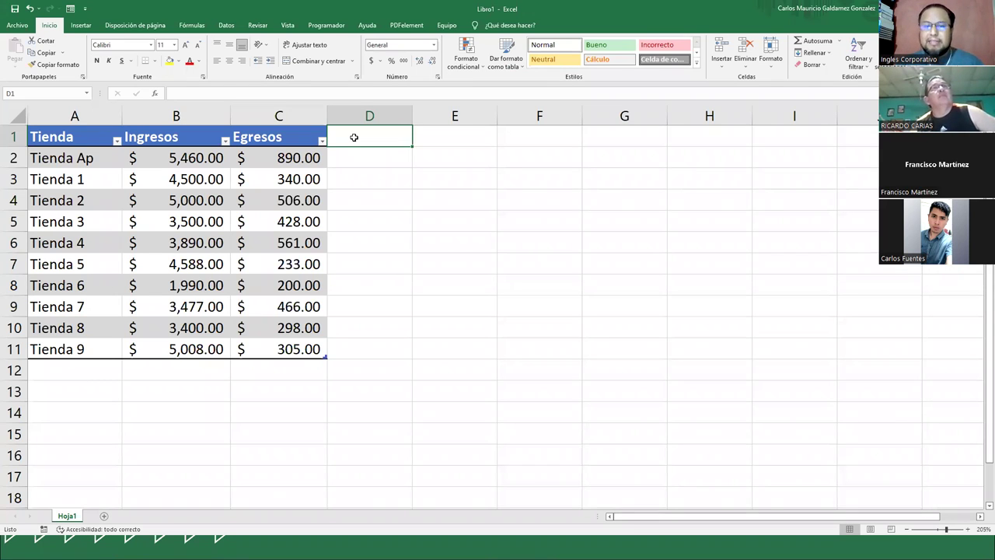
text(Ga)
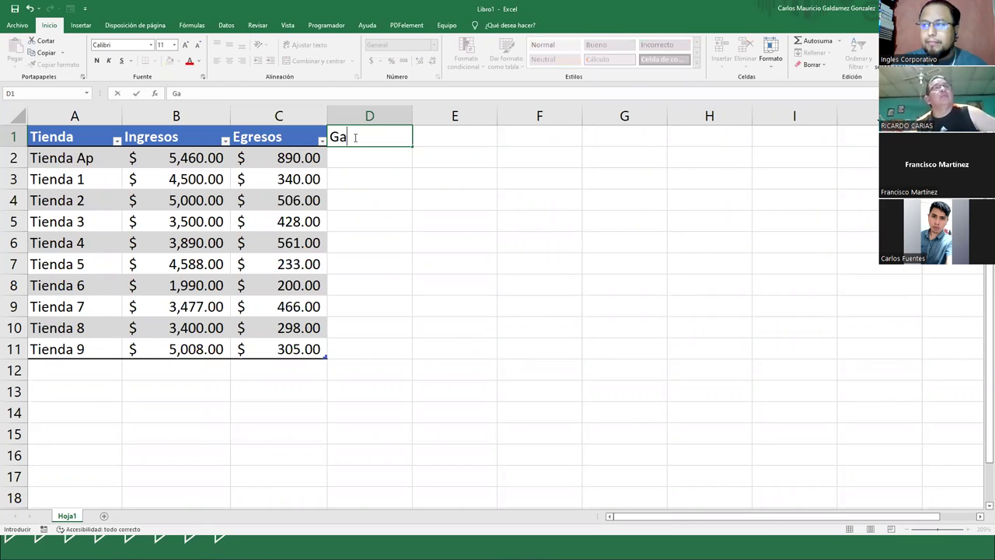
text(nancia)
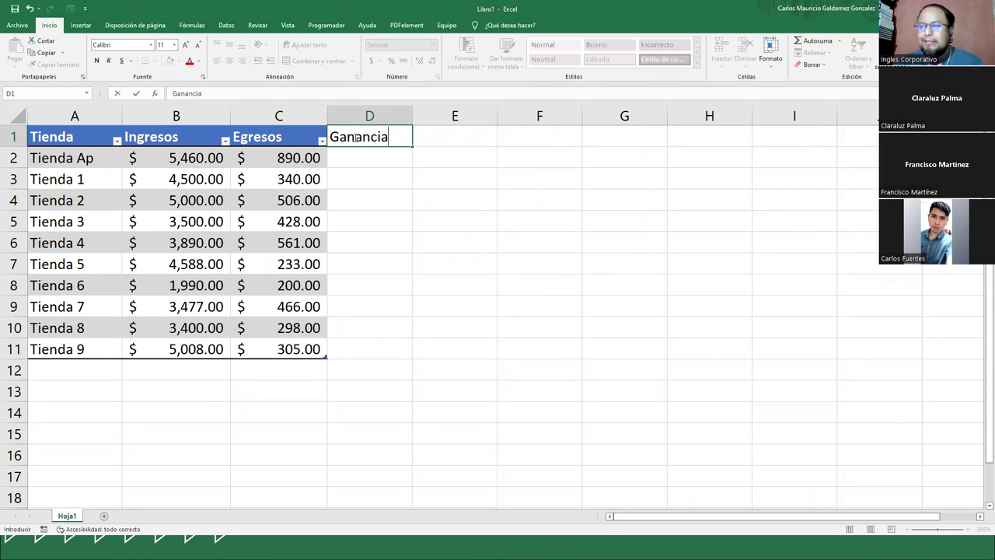
key(Return)
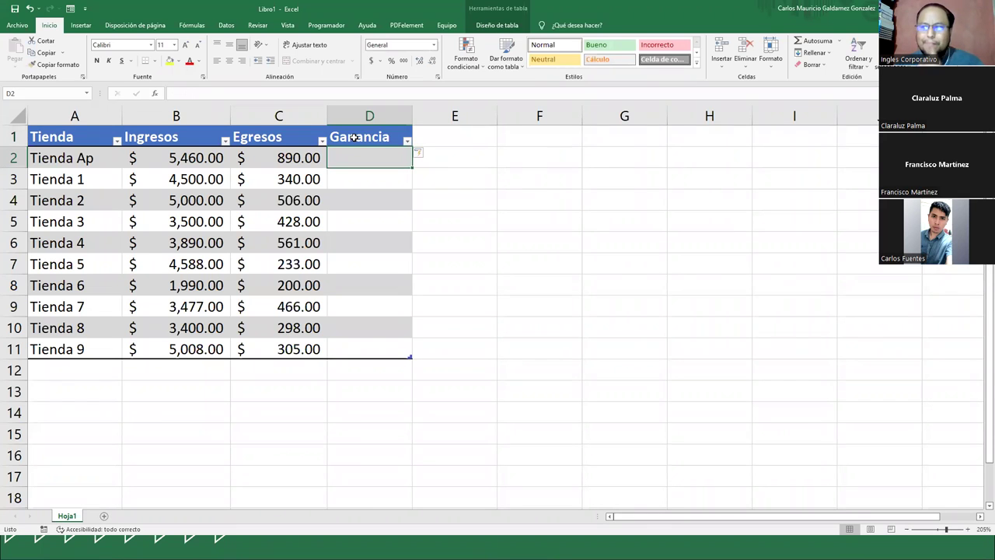
click(347, 137)
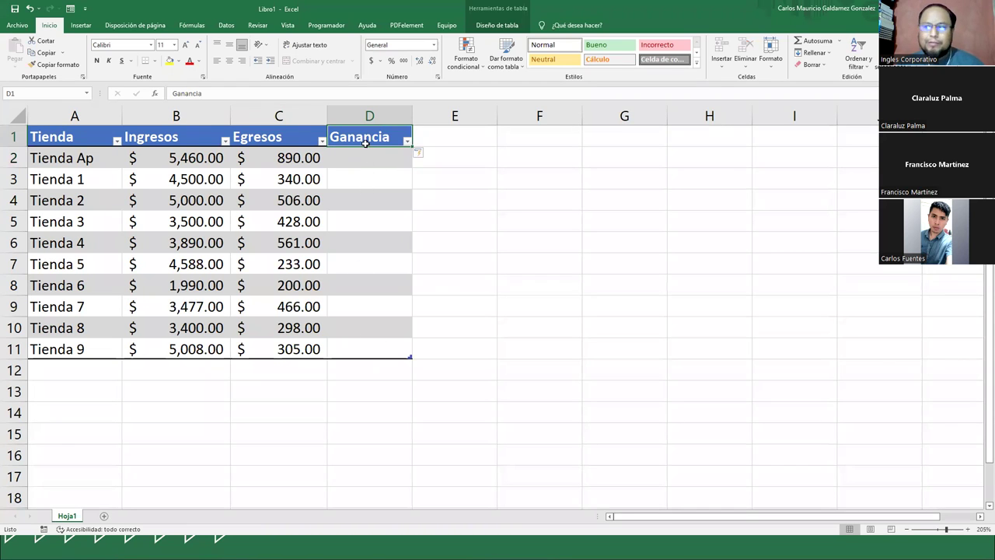
click(363, 162)
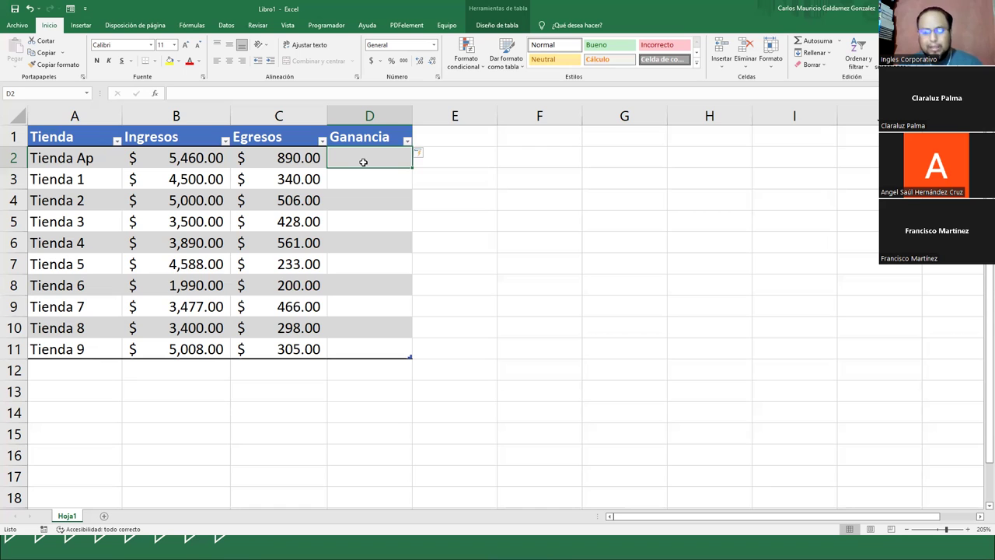
text(=b)
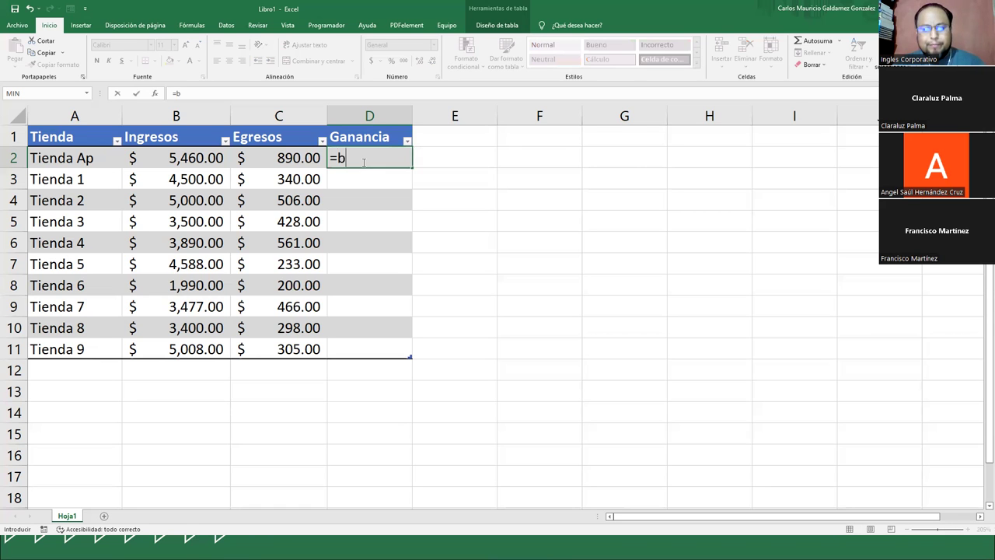
text(2-c2)
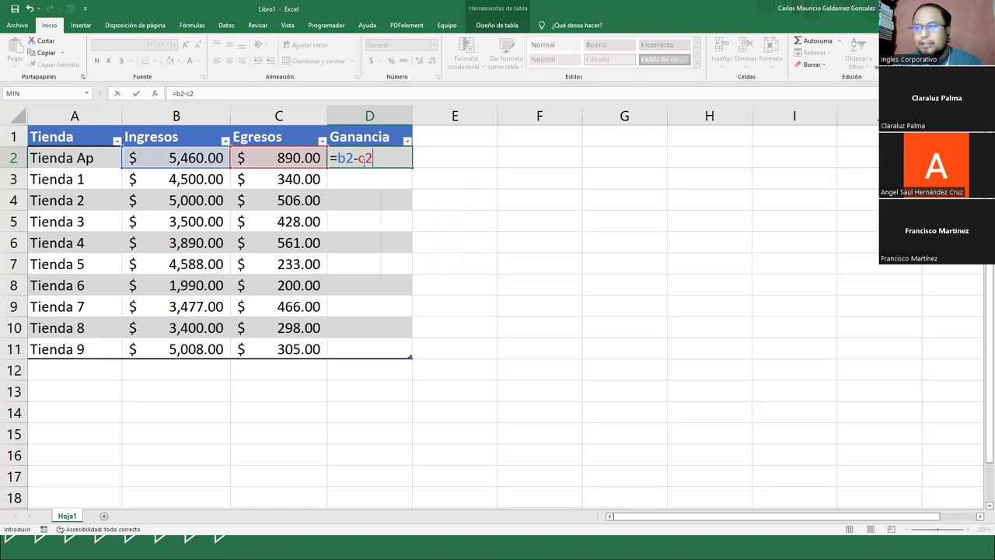
key(Return)
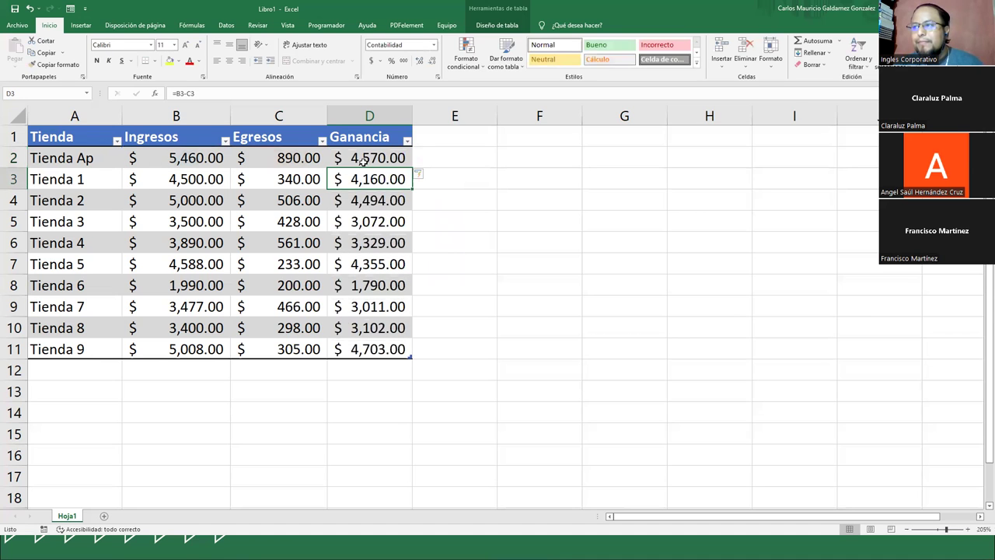
key(Down)
key(Down)
key(Down)
key(Down)
key(Down)
key(Down)
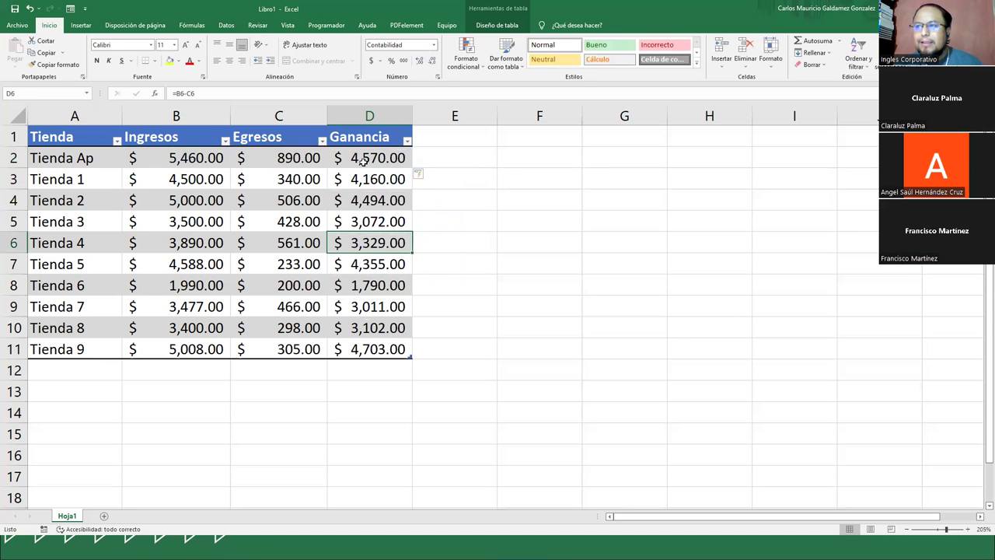
key(Down)
key(Down)
key(Down)
key(Up)
key(Up)
key(Up)
key(Up)
key(Up)
key(Up)
key(Up)
key(Up)
key(Up)
key(Up)
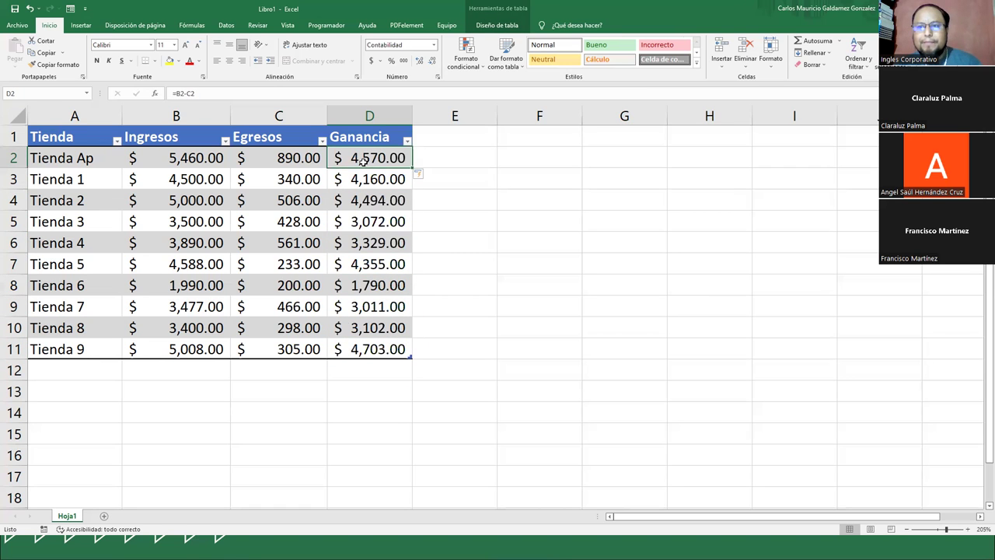
key(shift+Down)
key(shift+Down)
key(shift+Down)
key(shift+Down)
key(shift+Down)
key(shift+Down)
key(shift+Down)
key(shift+Down)
key(shift+Down)
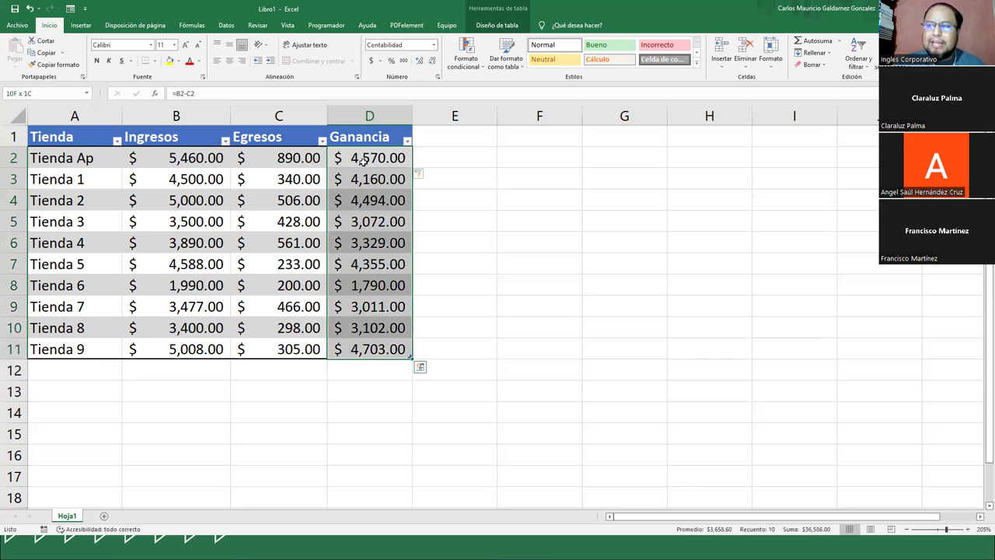
key(Delete)
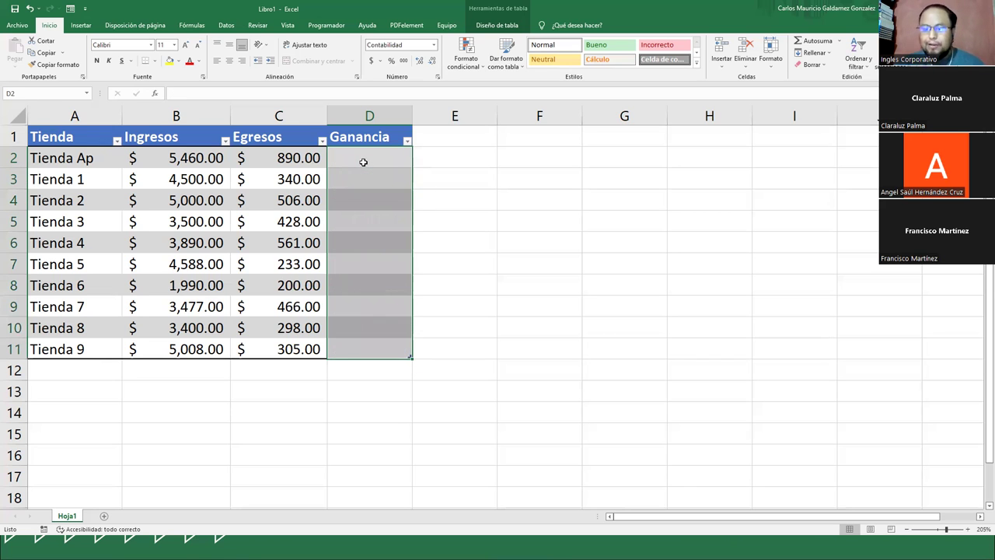
click(364, 162)
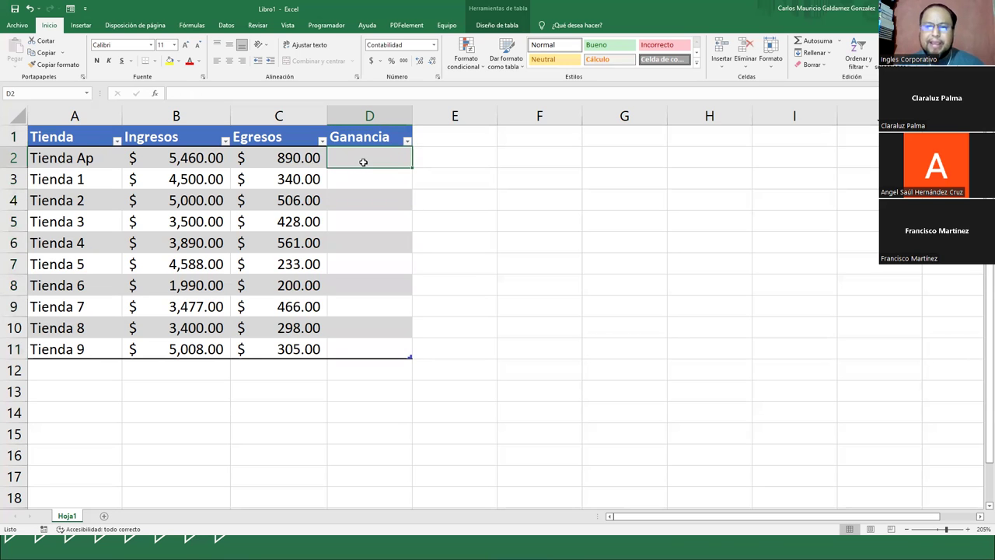
text(=)
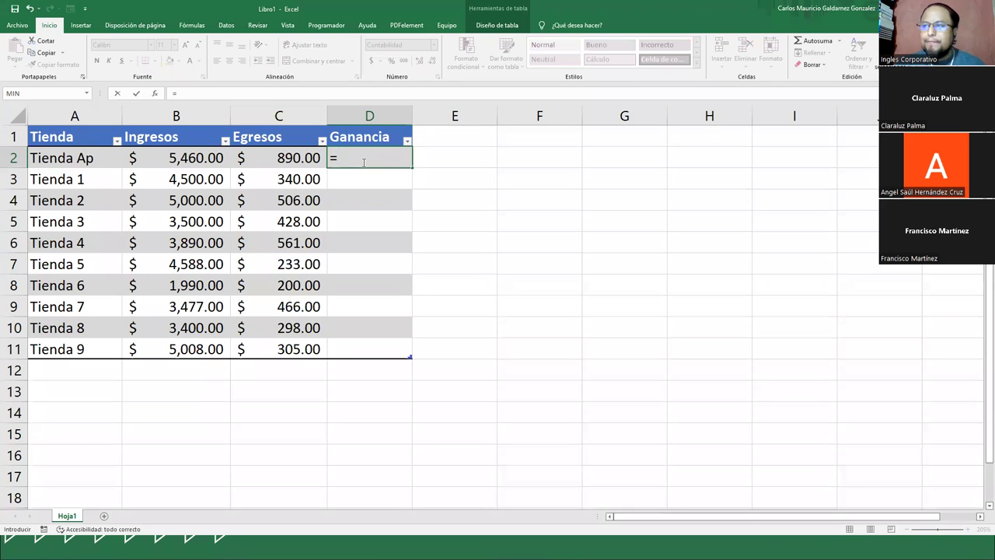
click(183, 161)
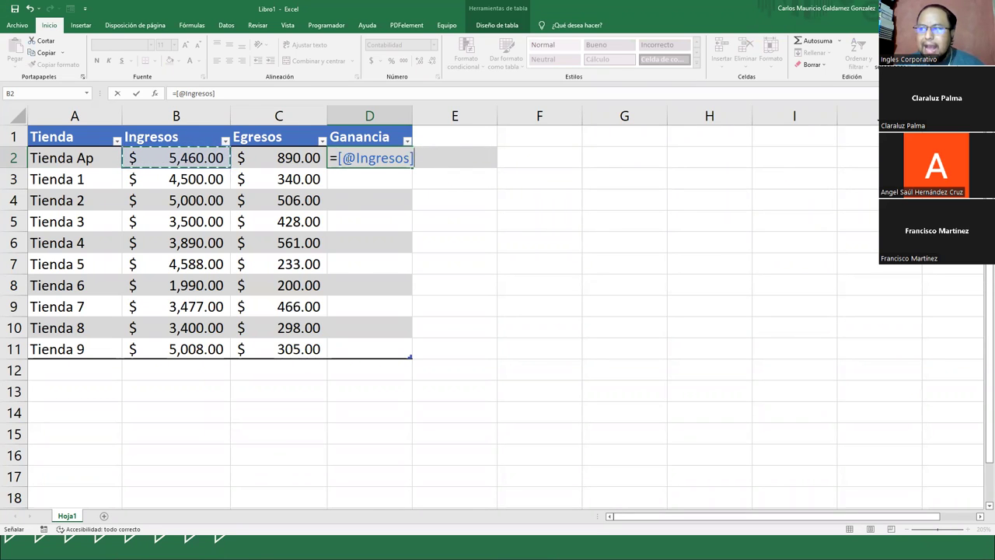
text(-)
click(286, 158)
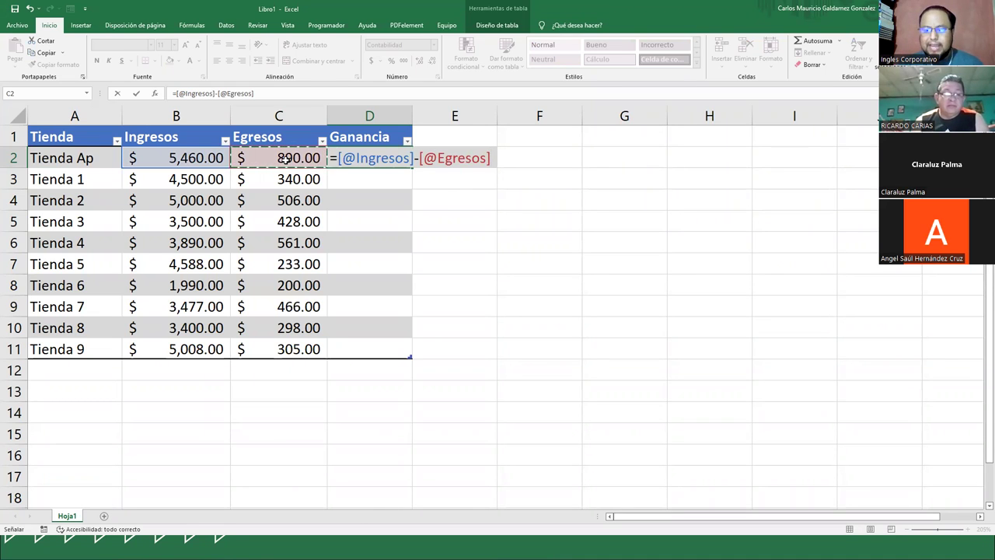
key(Return)
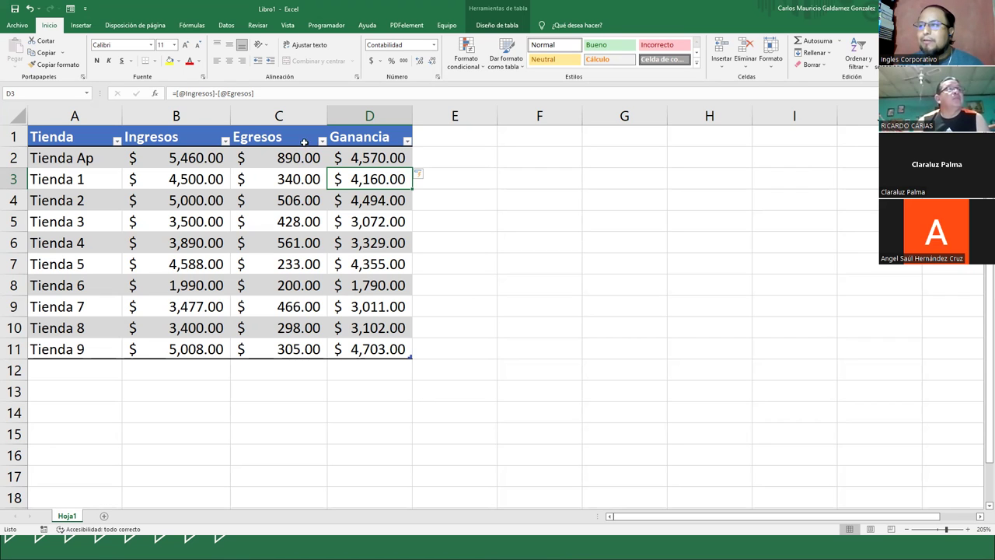
- Turn on Fila de totales for the store table
click(101, 372)
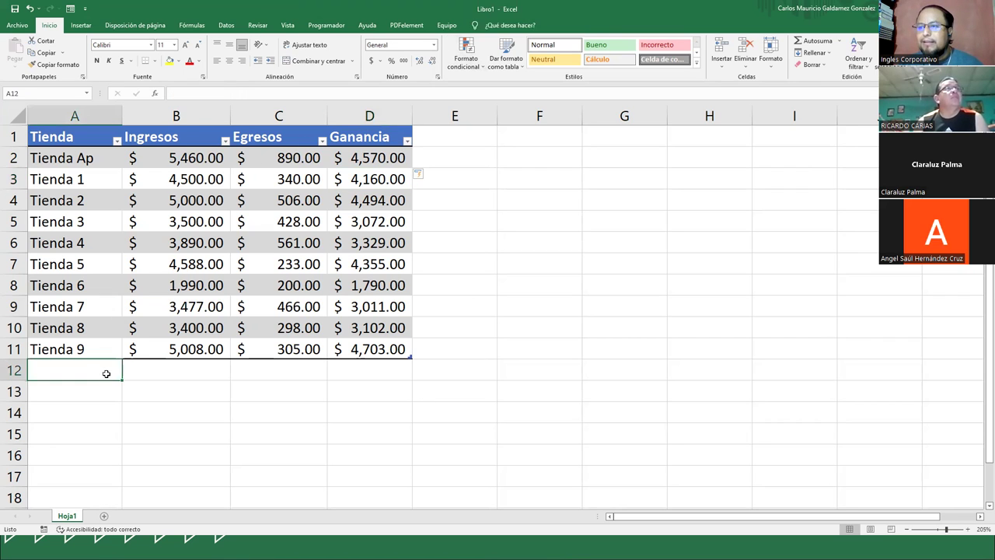
click(292, 224)
click(496, 25)
click(429, 53)
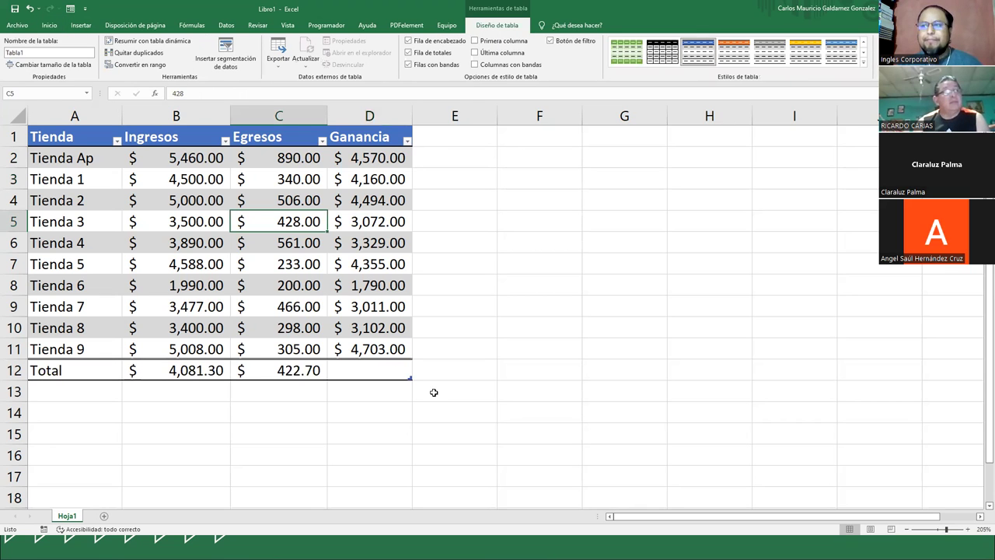
- Set Suma for Ingresos and Egresos totals, giving 40,813.00 and 4,227.00
click(178, 373)
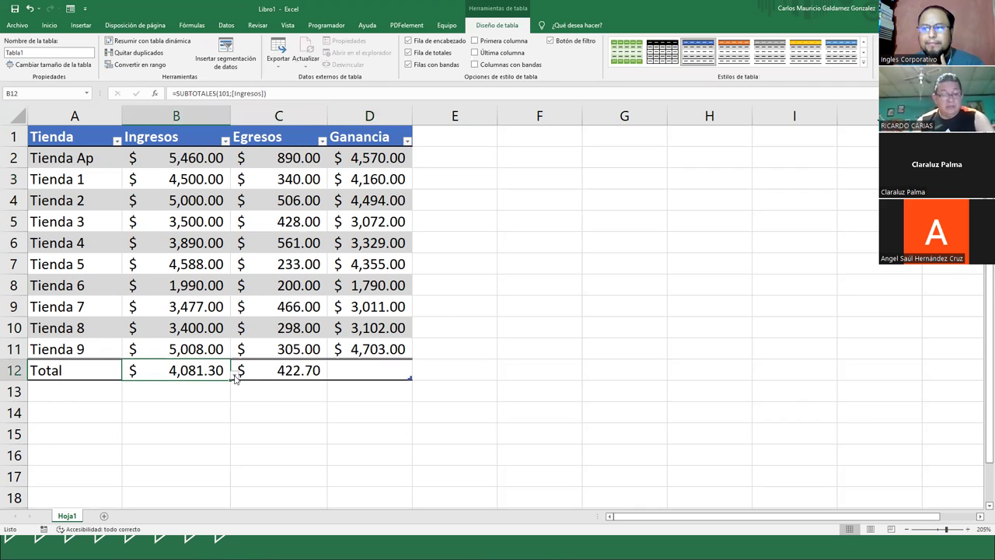
click(234, 376)
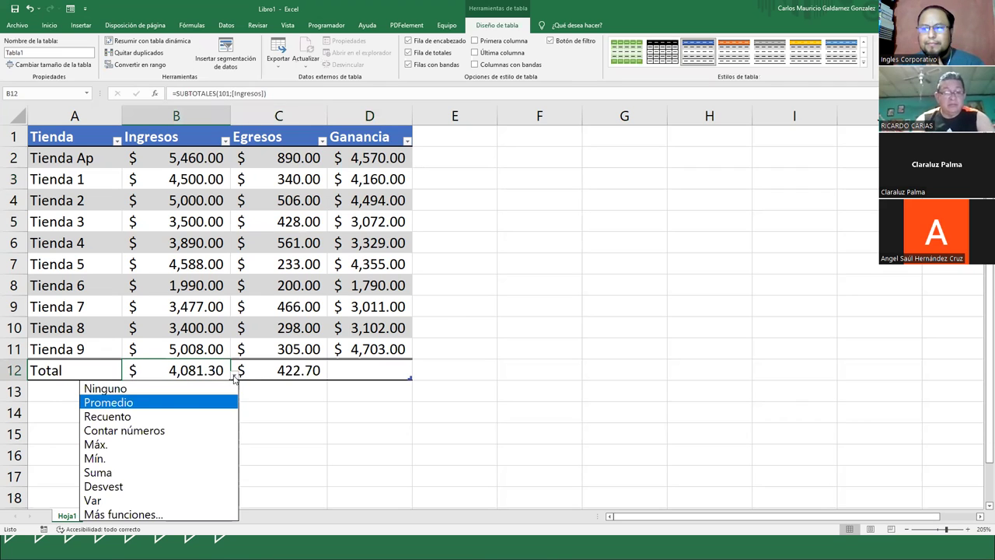
click(120, 471)
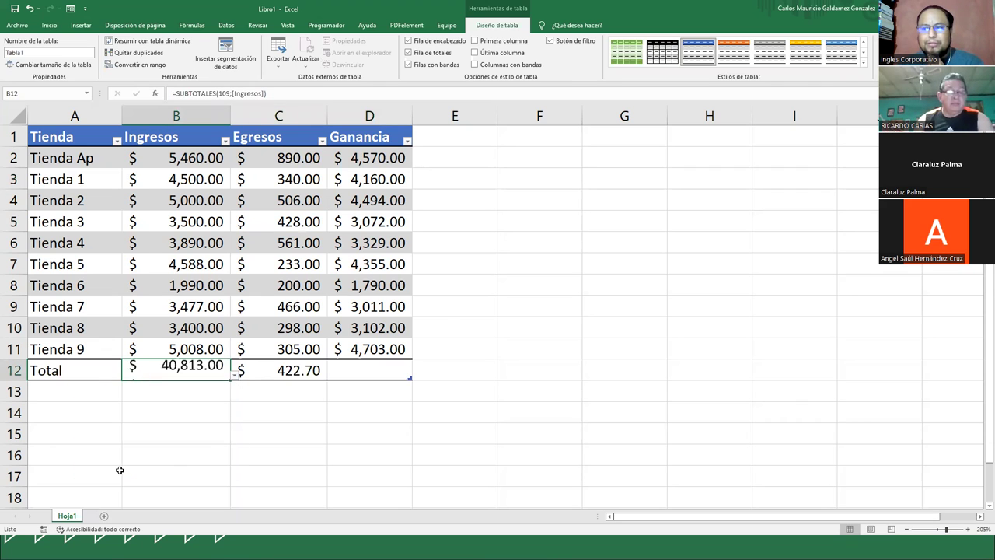
click(284, 371)
click(332, 375)
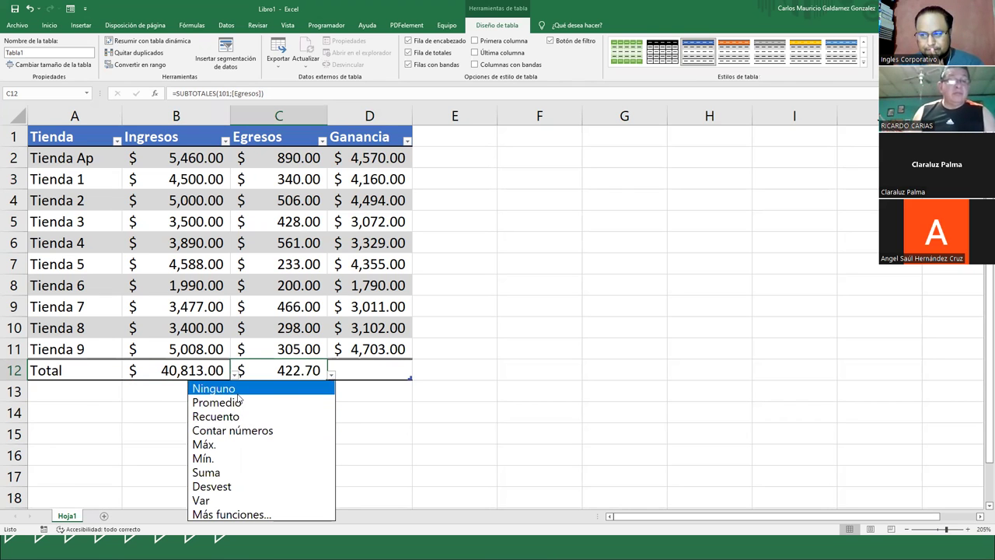
click(219, 472)
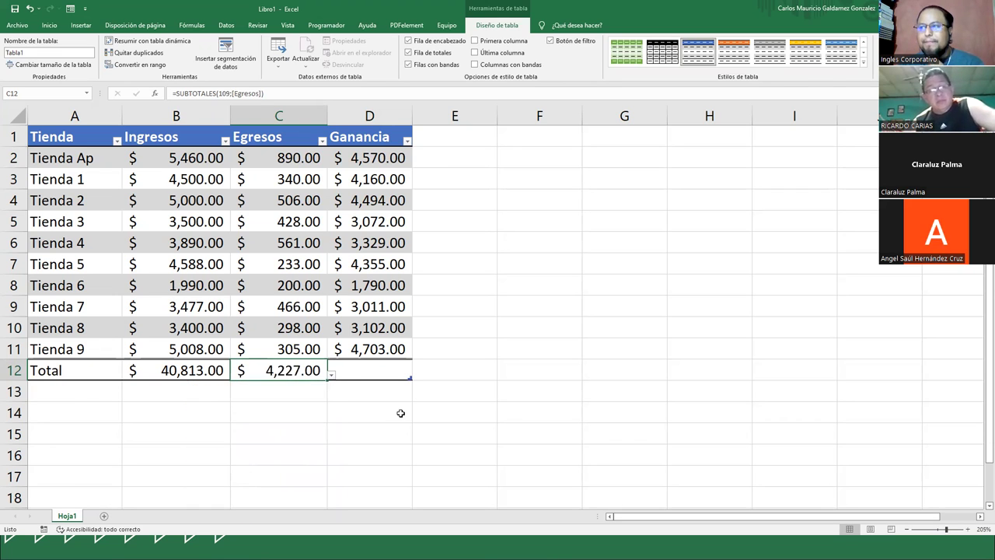
click(447, 140)
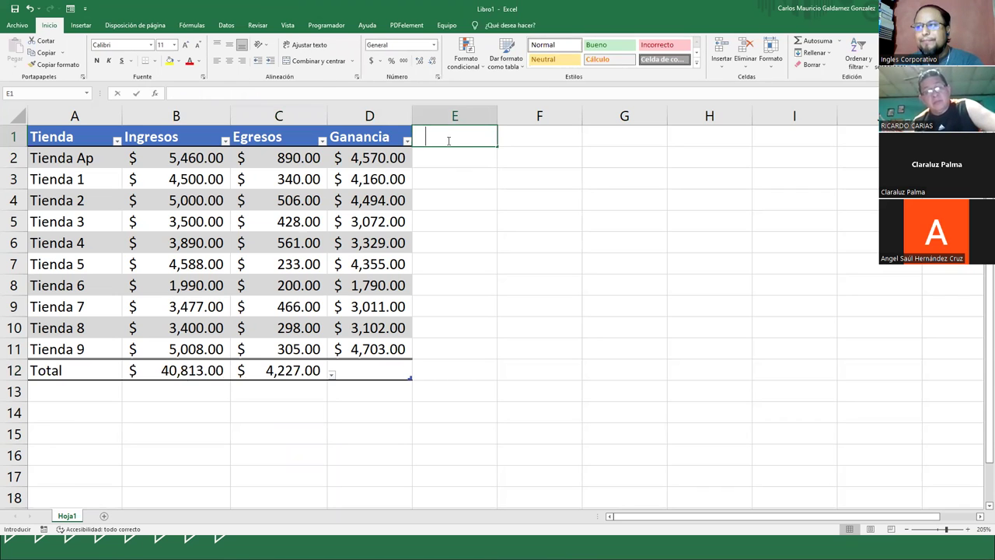
- Enter a % header in E1 and centre it
text(%)
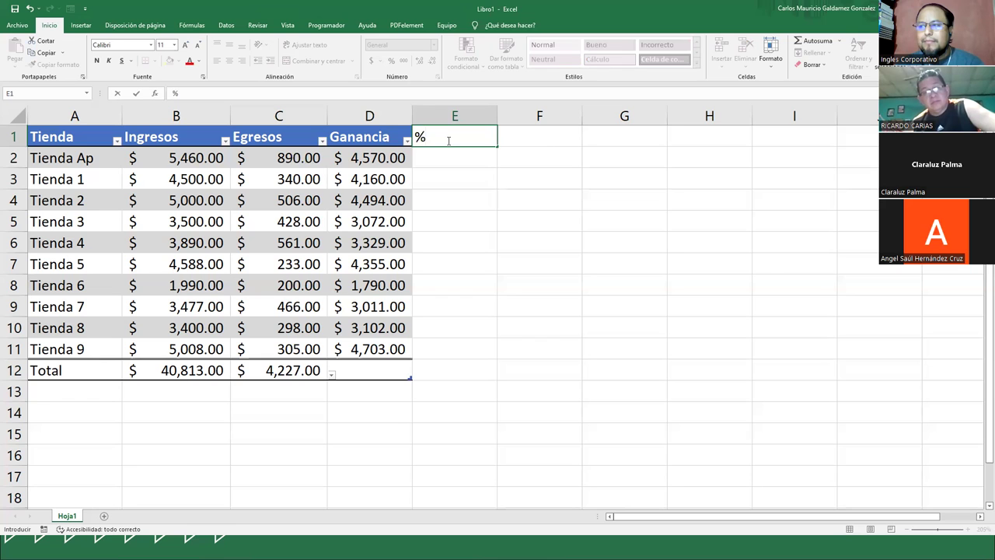
key(Return)
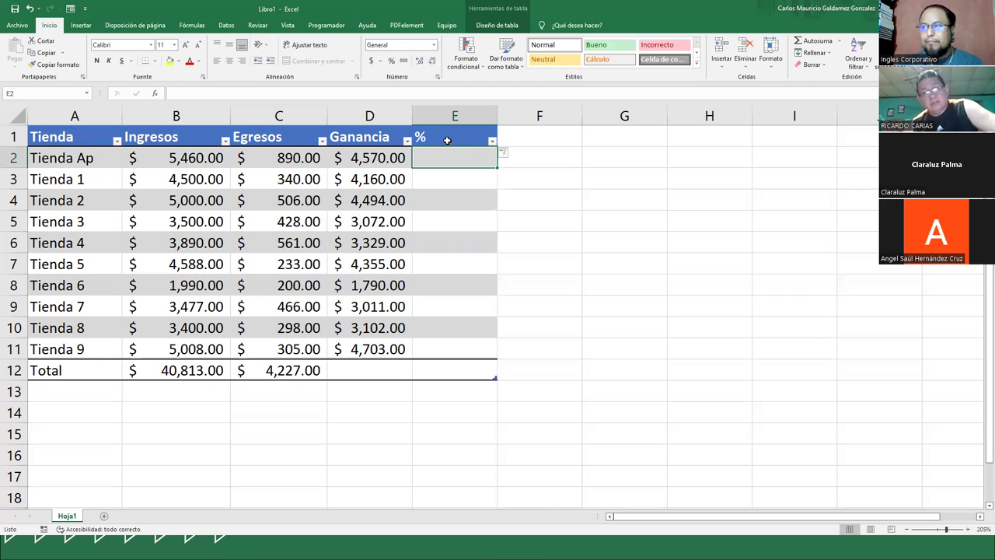
click(447, 140)
click(229, 61)
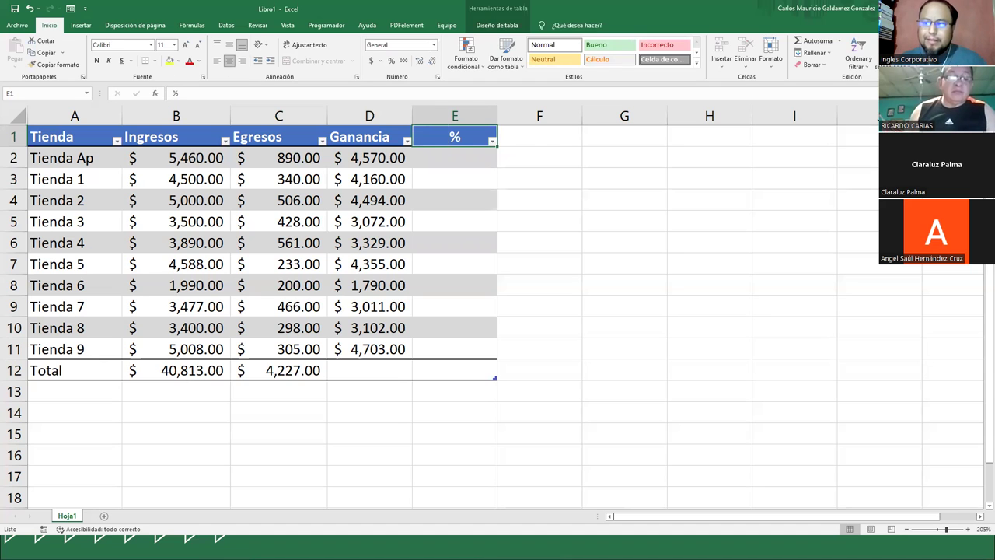
- Choose Suma for the Ganancia total in D12, giving $36,586.00
click(177, 371)
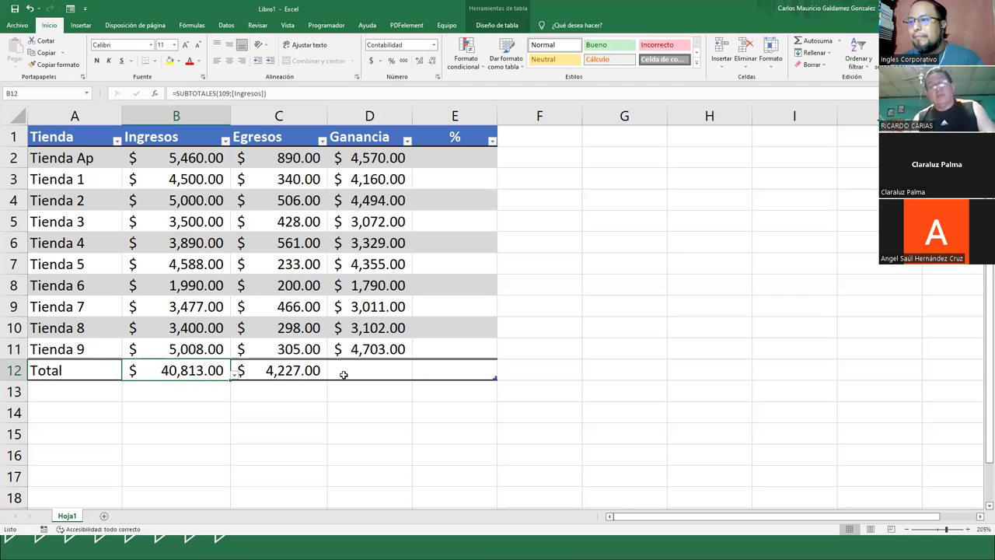
click(363, 371)
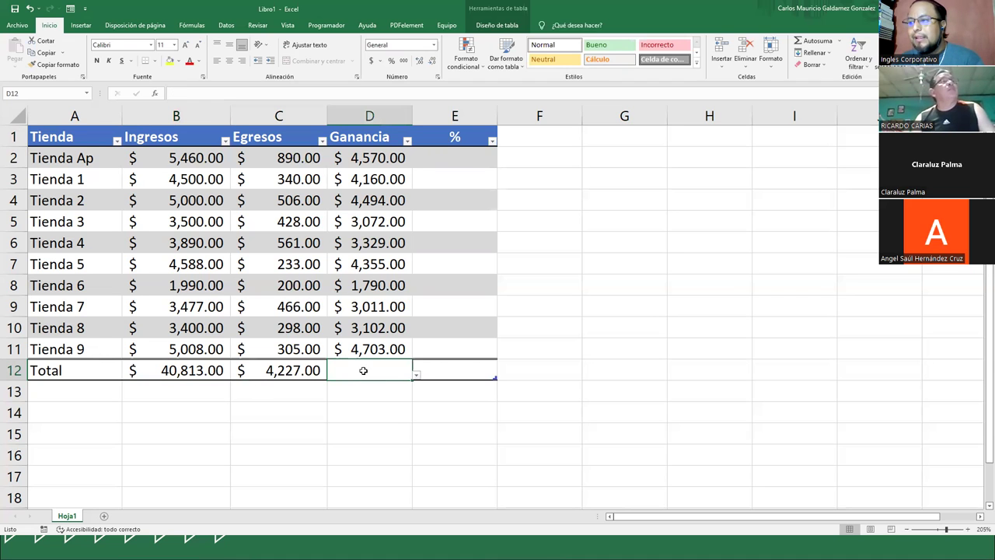
click(416, 374)
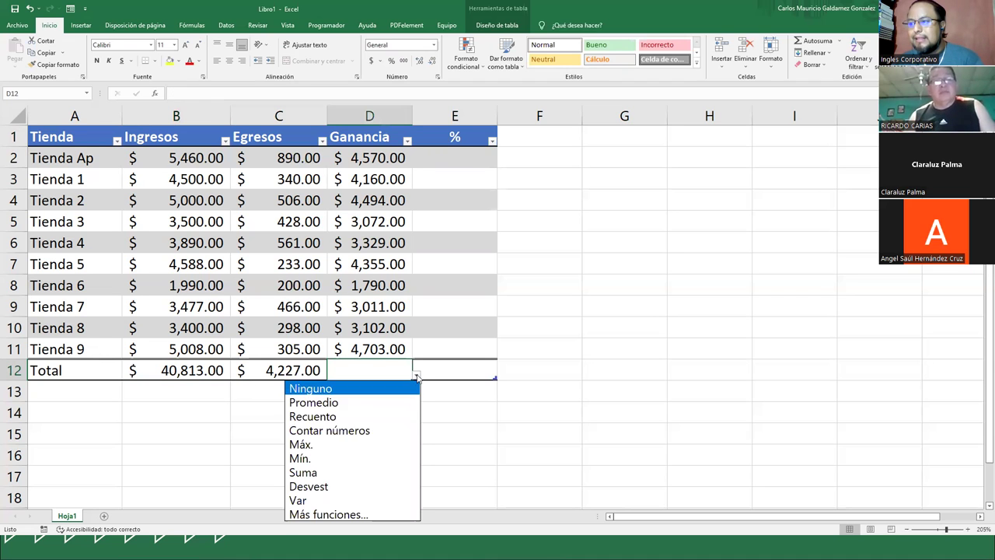
click(319, 471)
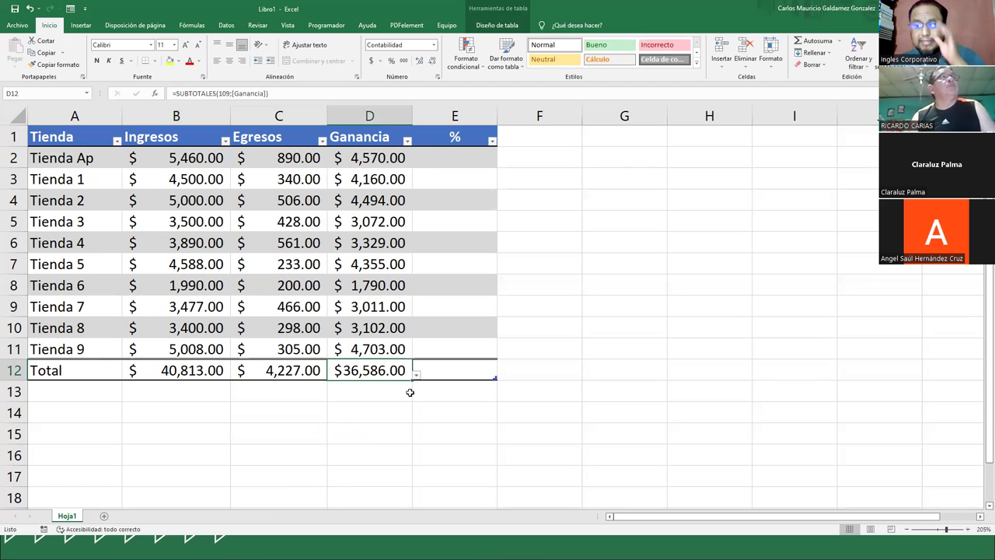
click(441, 156)
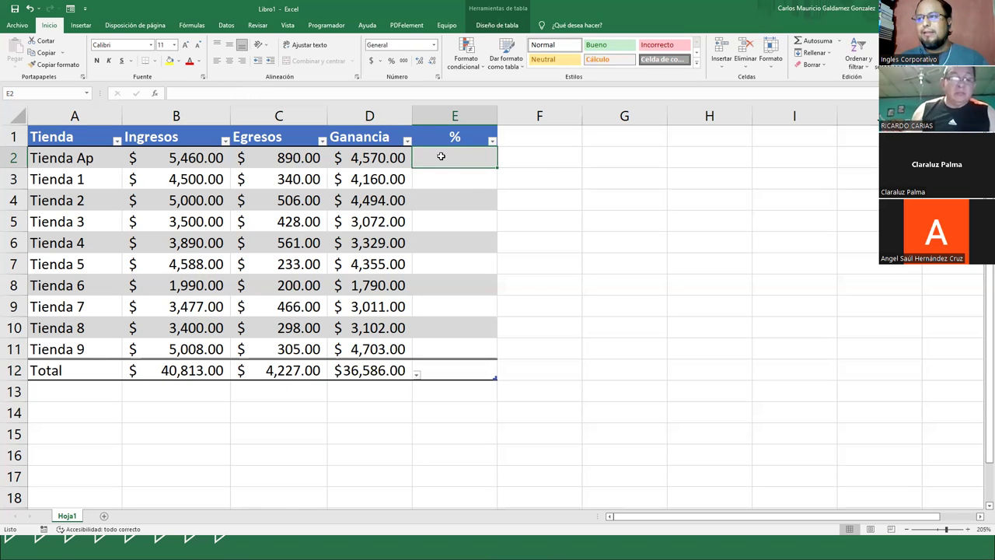
click(363, 161)
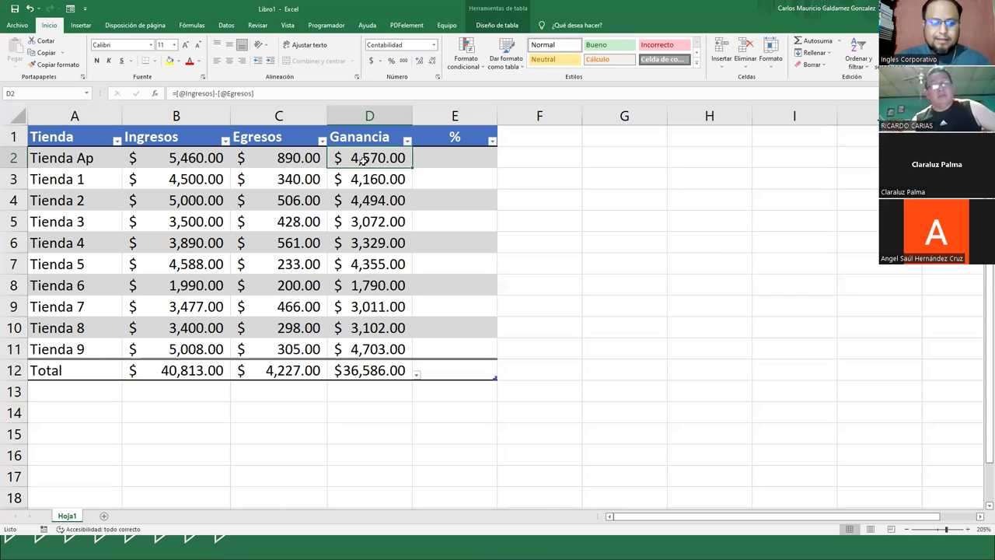
key(alt)
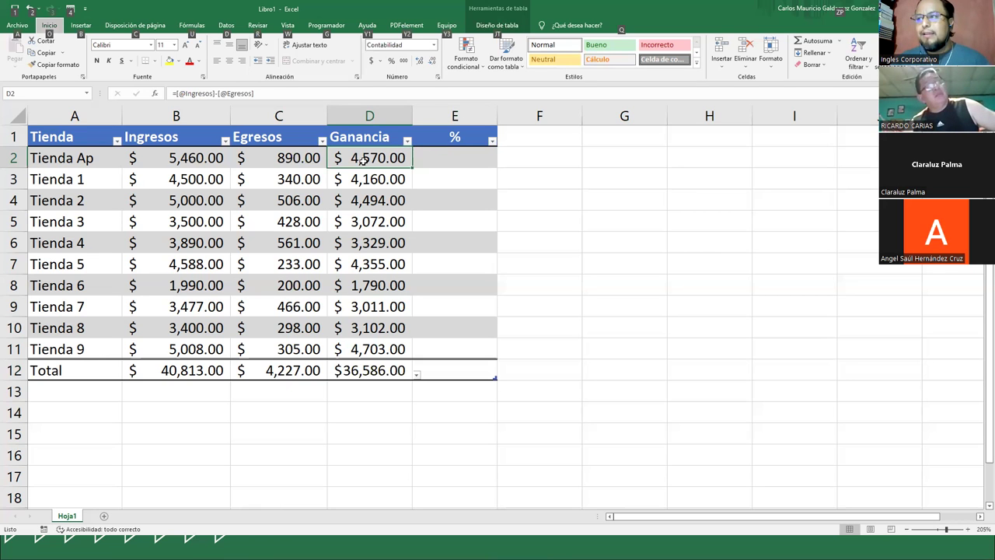
click(456, 158)
text(=)
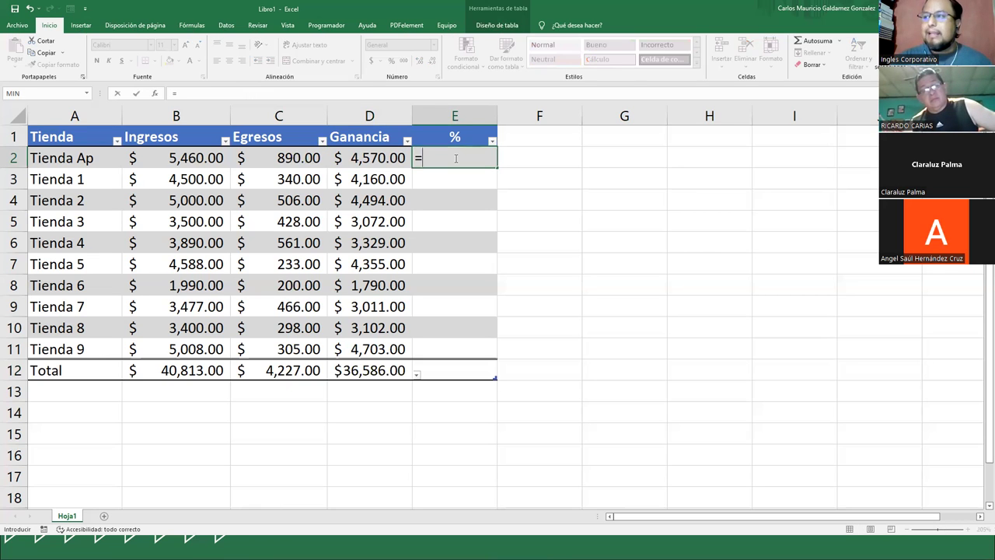
click(385, 159)
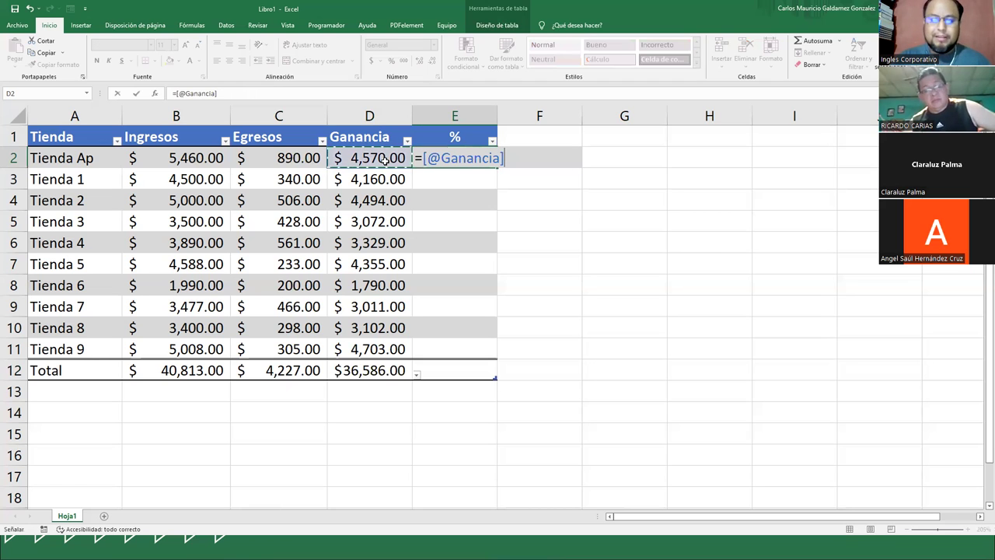
text(/Tabla1[[#Totales];[Ganancia)
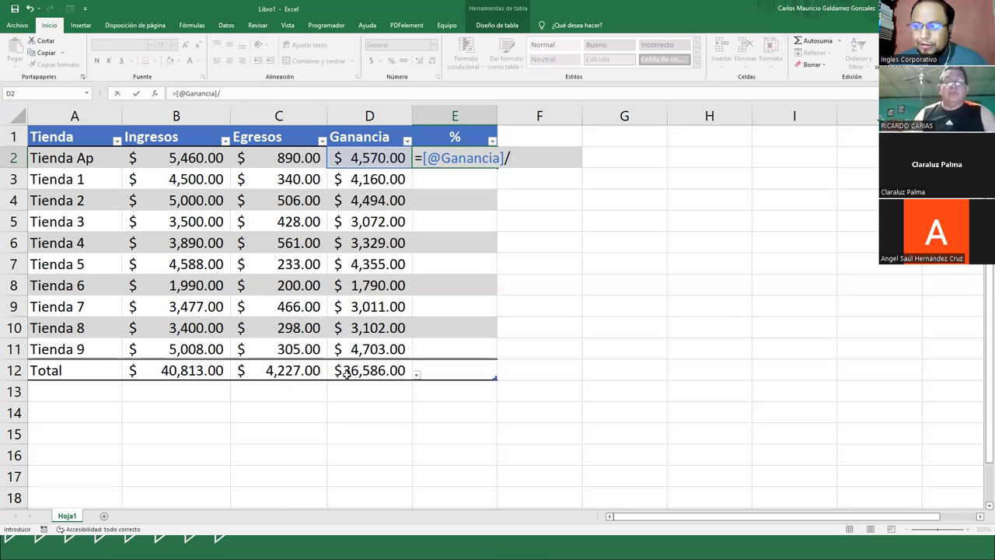
click(347, 373)
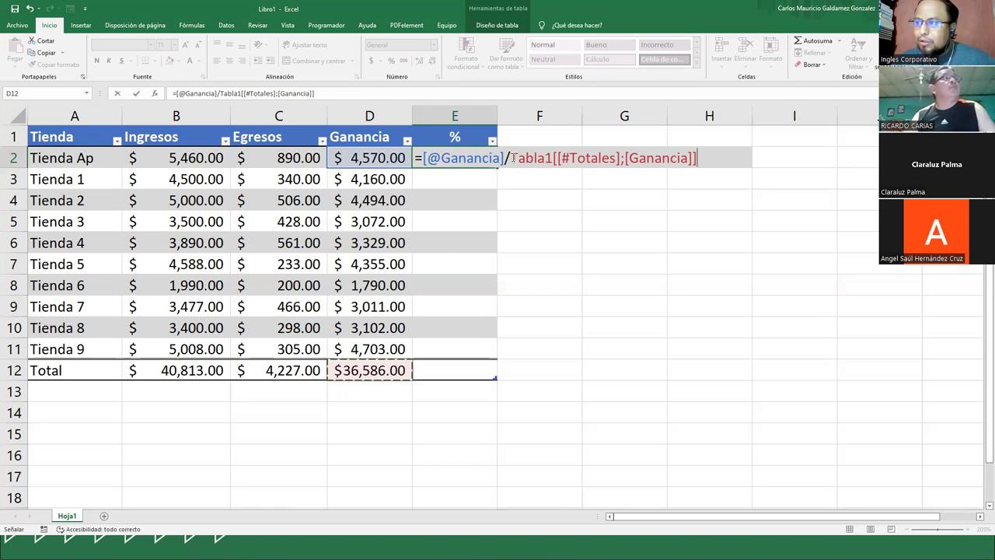
click(562, 158)
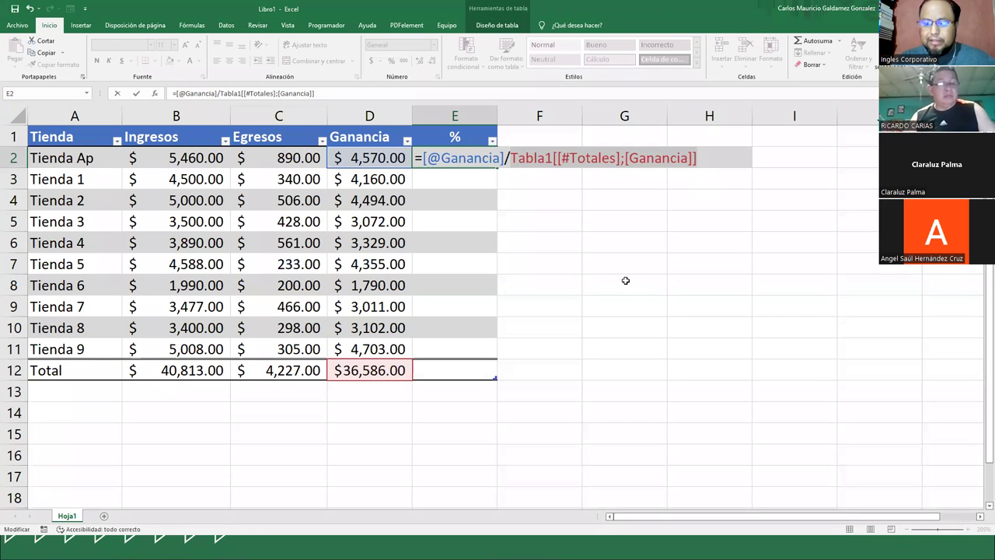
key(Return)
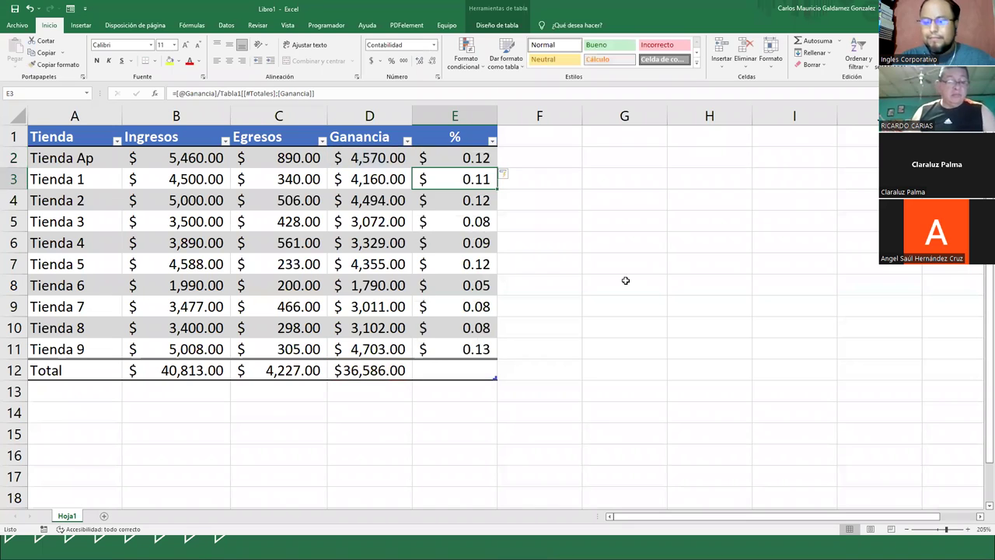
key(Up)
- Format E2:E11 as percentages and sum the % column to 100% in E12
drag(451, 159, 455, 358)
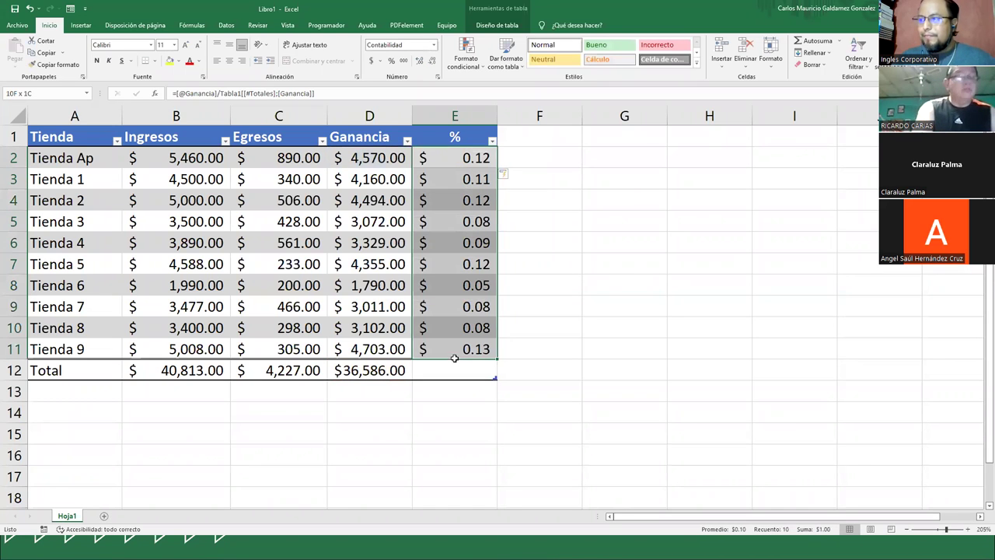
click(392, 62)
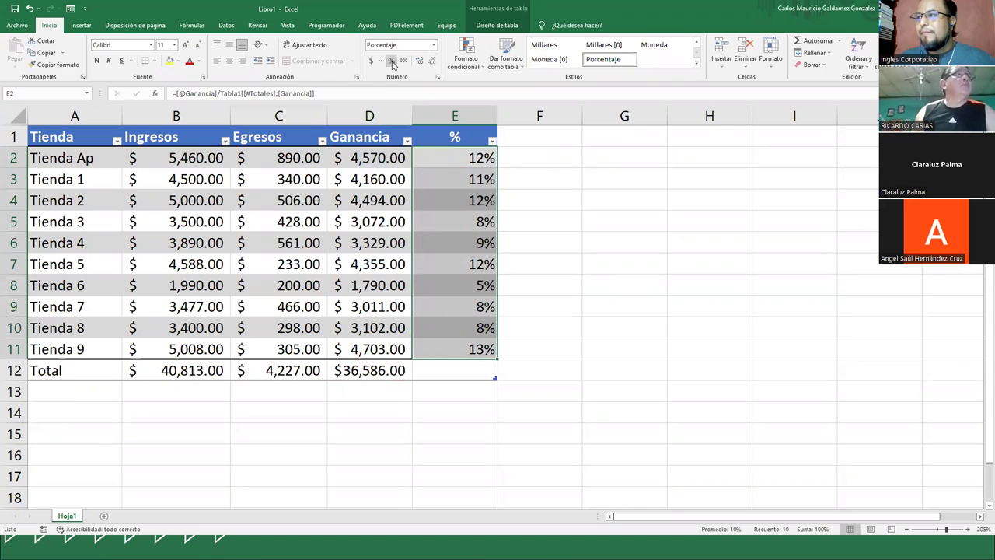
click(459, 376)
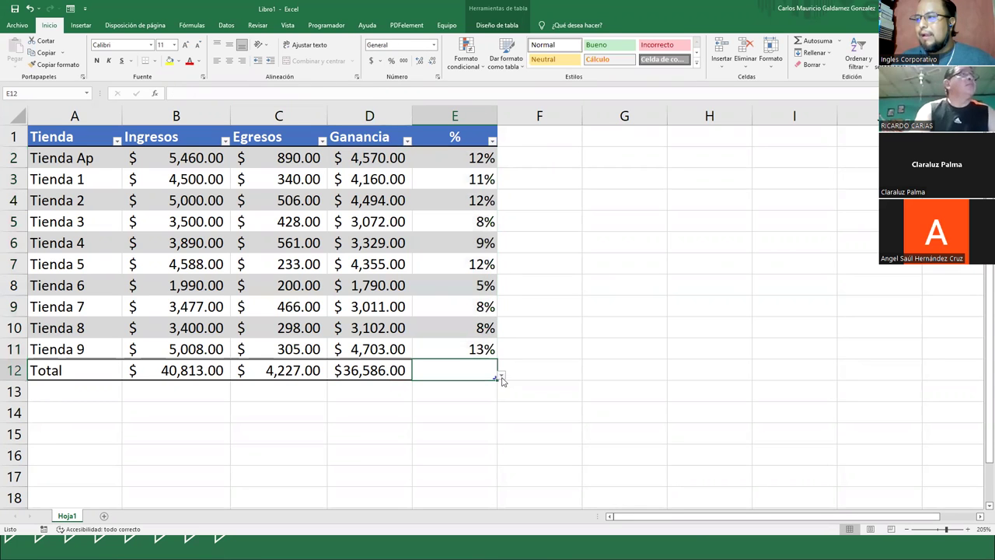
click(502, 375)
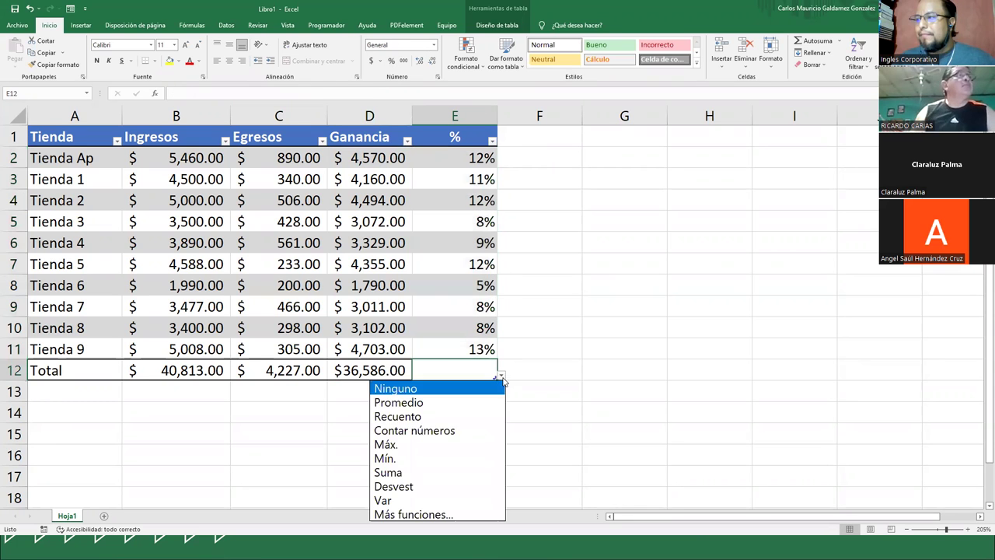
click(392, 472)
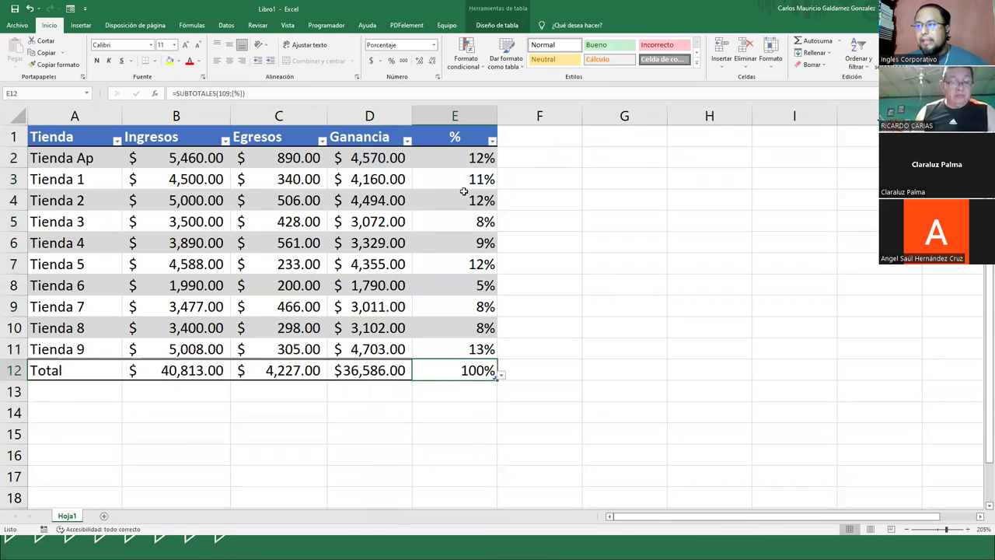
click(45, 160)
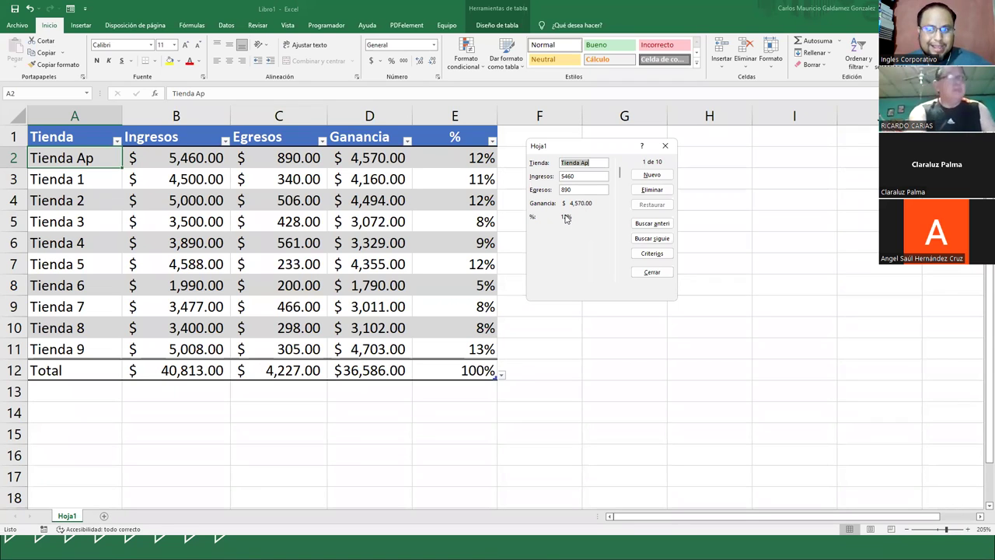
- Add a record Tienda_Ex_GT with Ingresos 5120 and Egresos 498 through the data form
click(650, 176)
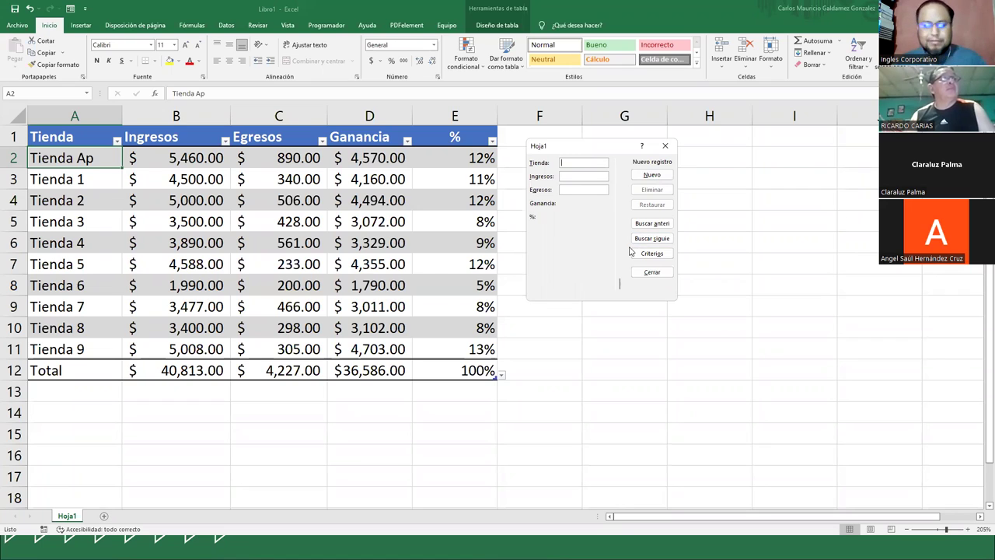
text(Tienda_Ex_GT)
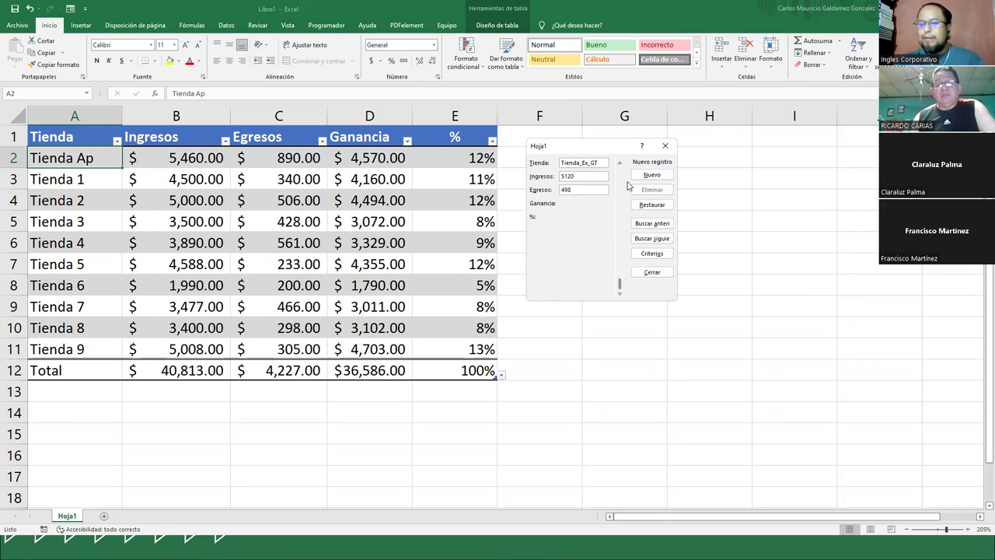
key(Return)
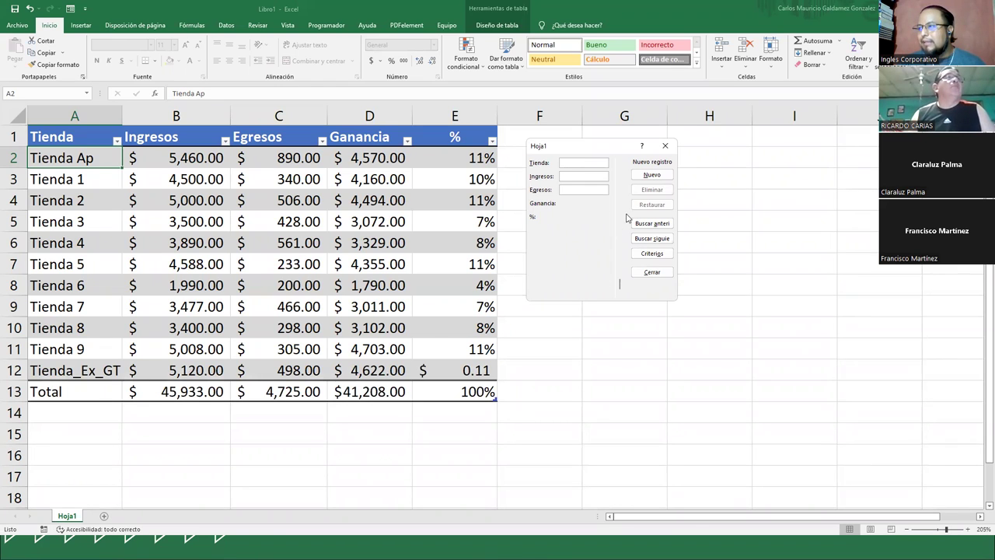
click(665, 146)
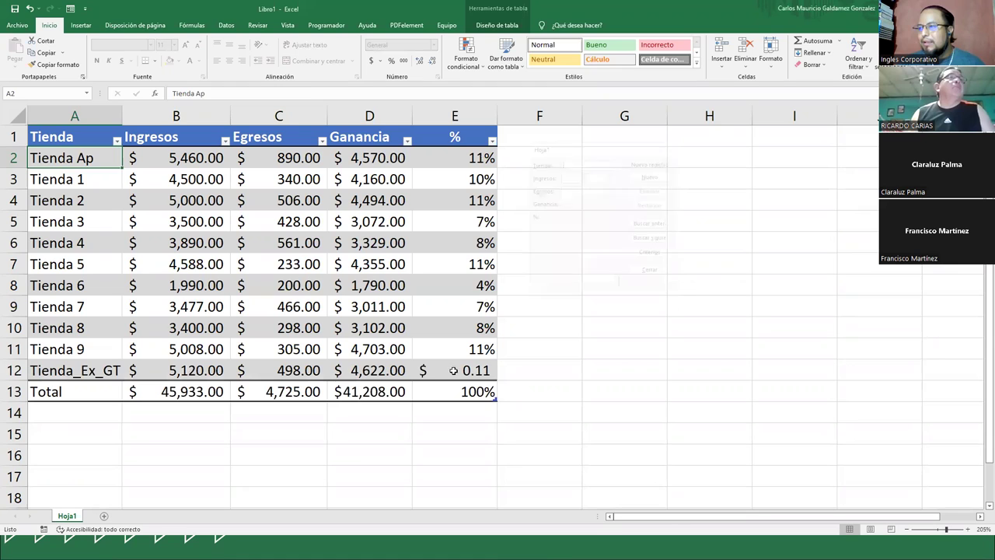
- Format the new row's % cell E12 as a percentage (11%) and reopen the record form
click(435, 373)
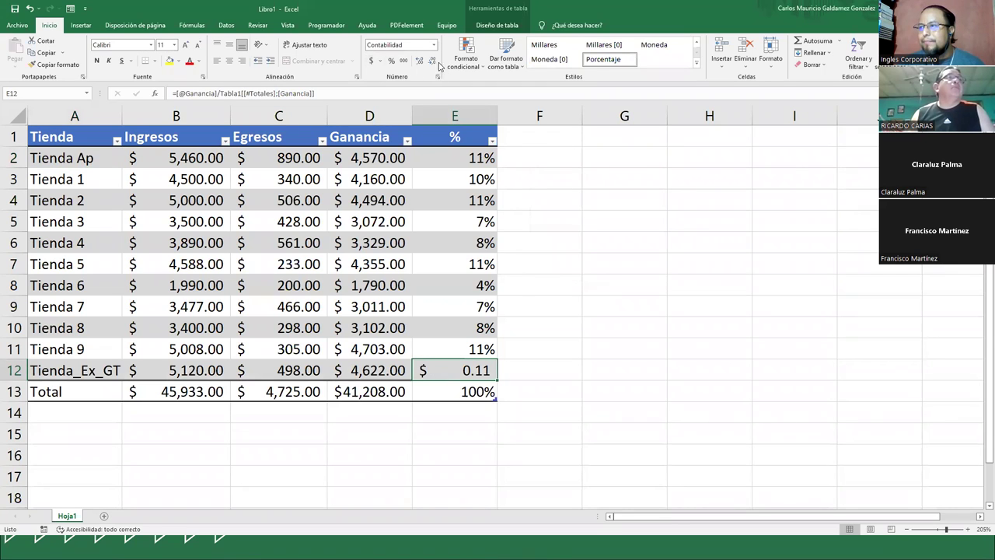
click(391, 61)
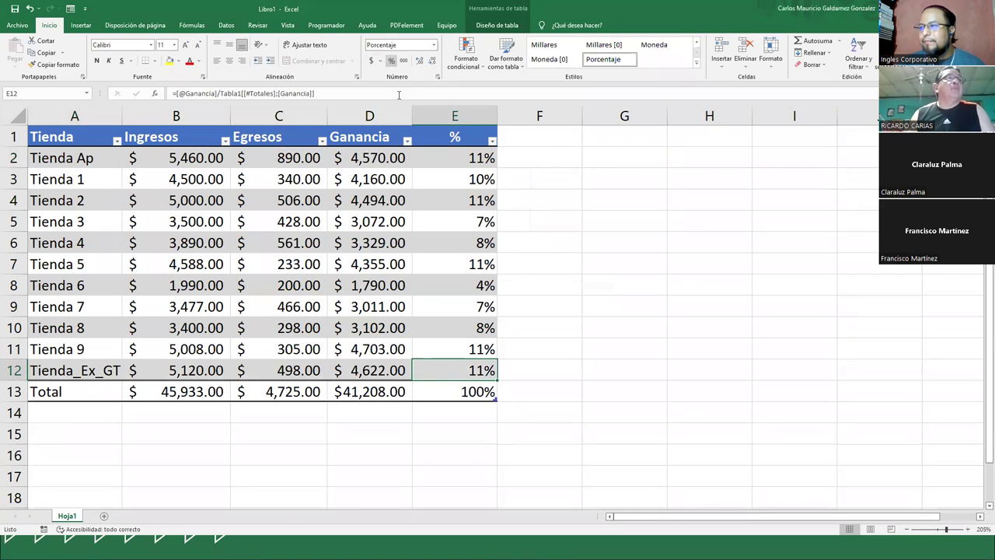
click(100, 371)
key(alt+4)
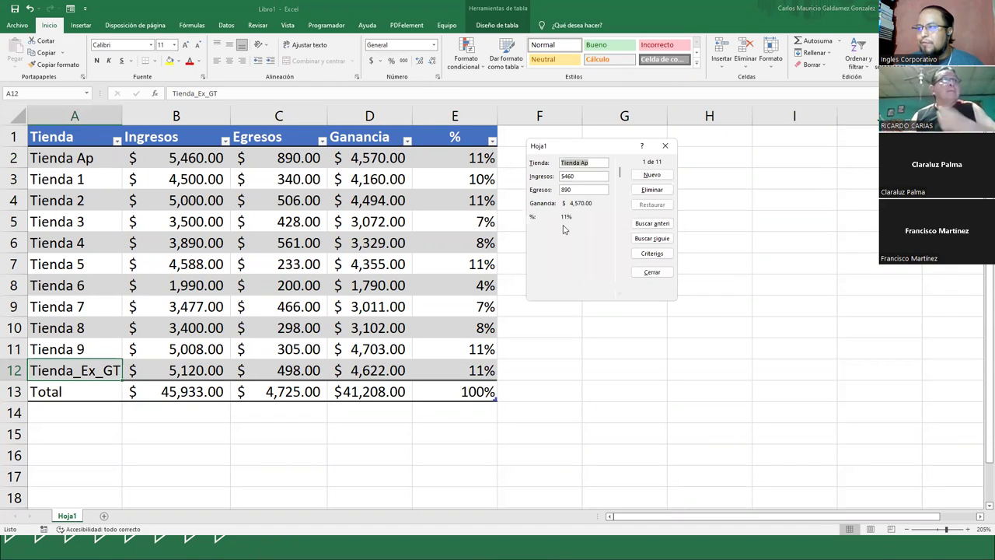
- Step through the store records in the data form and return to Tienda 4
click(619, 294)
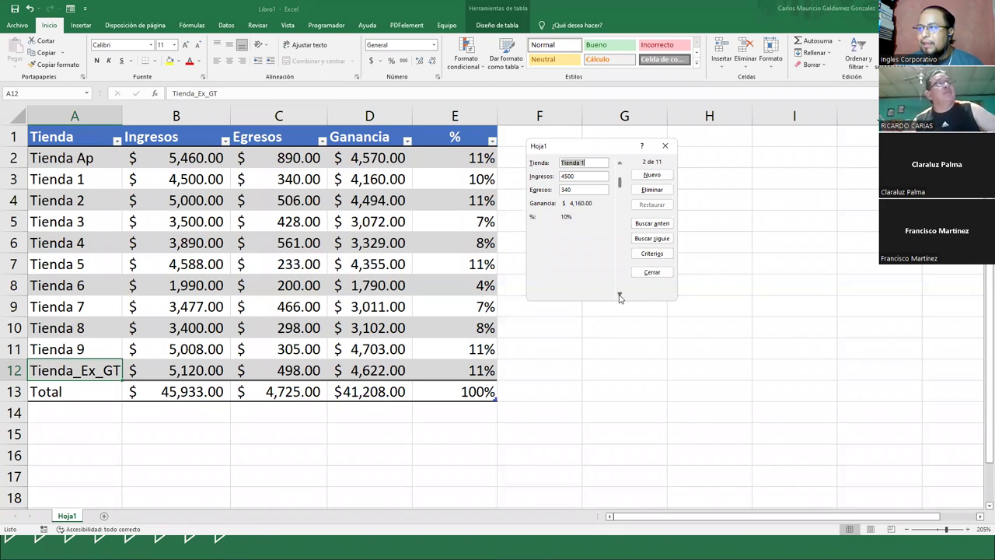
click(620, 295)
click(619, 295)
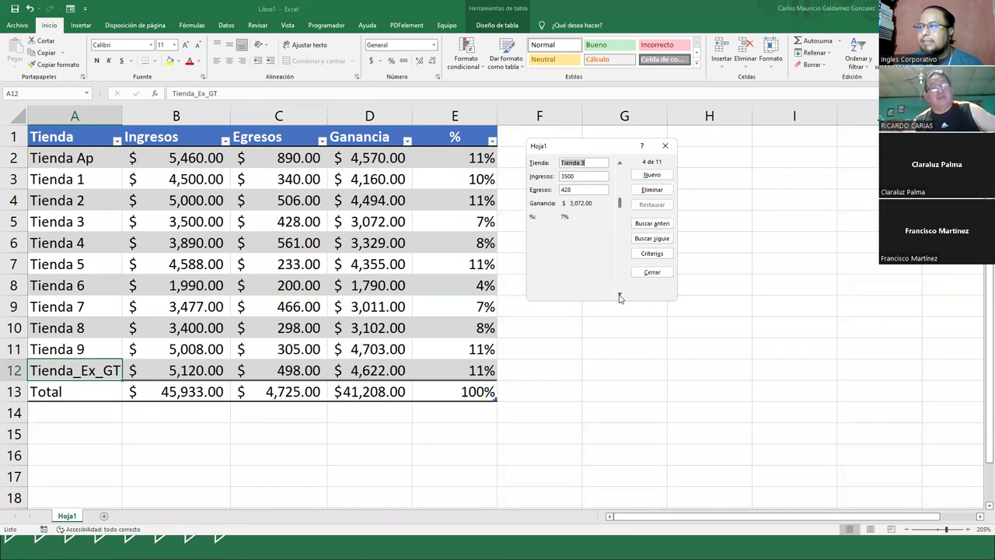
click(619, 295)
click(619, 295)
click(619, 295)
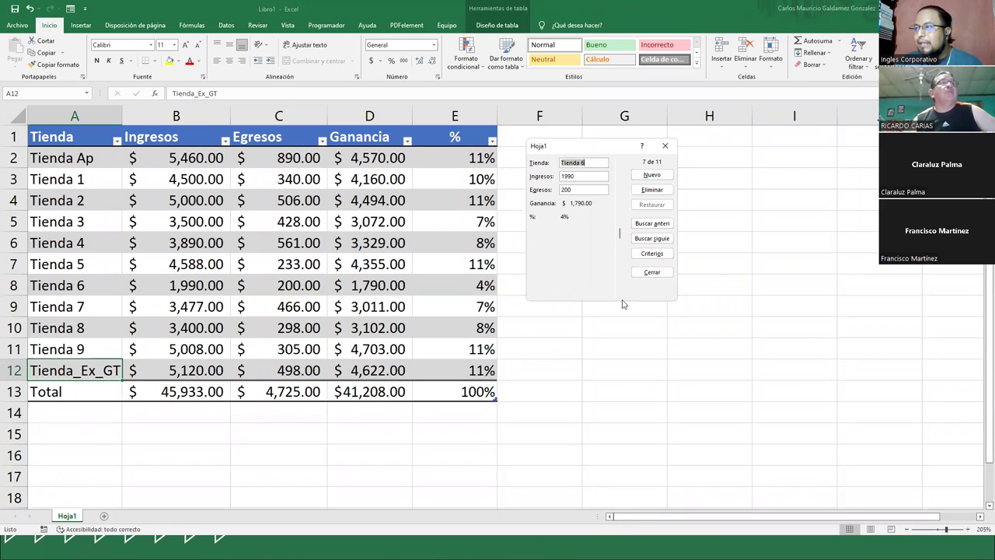
click(652, 224)
click(653, 224)
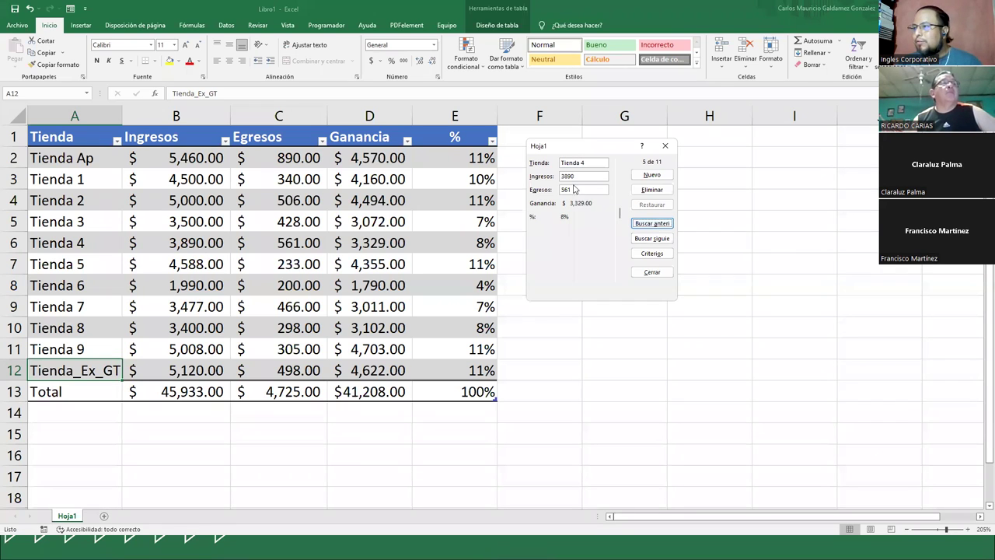
- Change Tienda 4's Ingresos to 4890, save the record and close the form
click(530, 176)
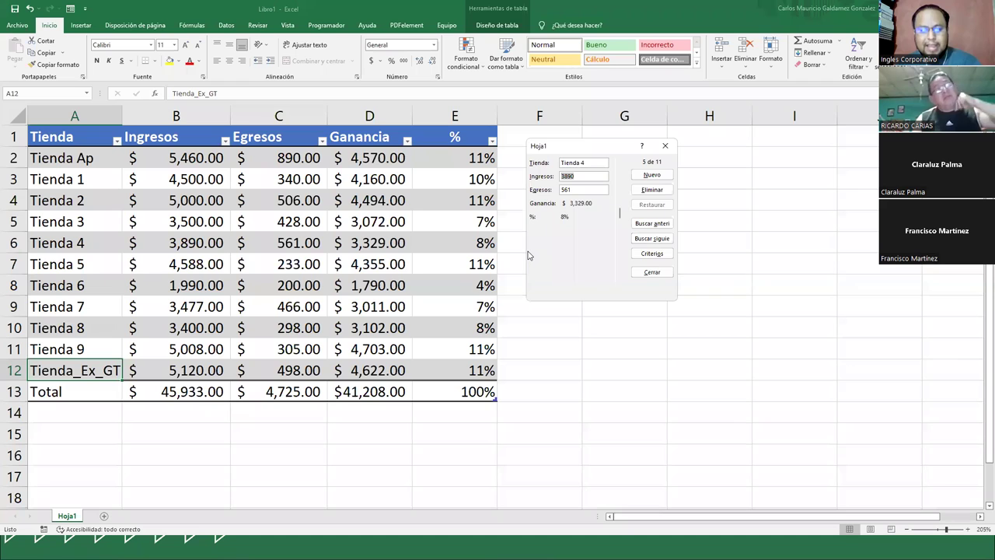
key(Home)
text(4)
key(Delete)
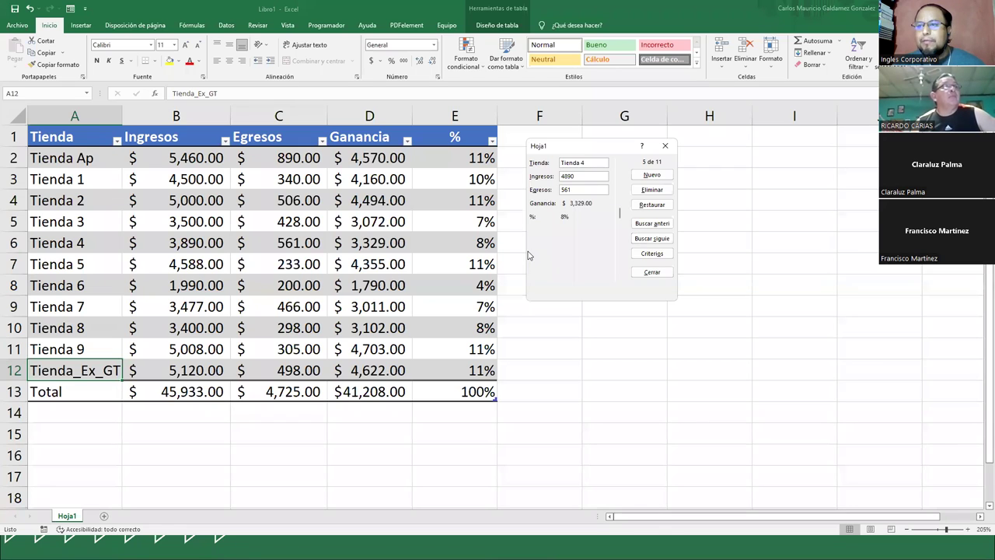
key(Return)
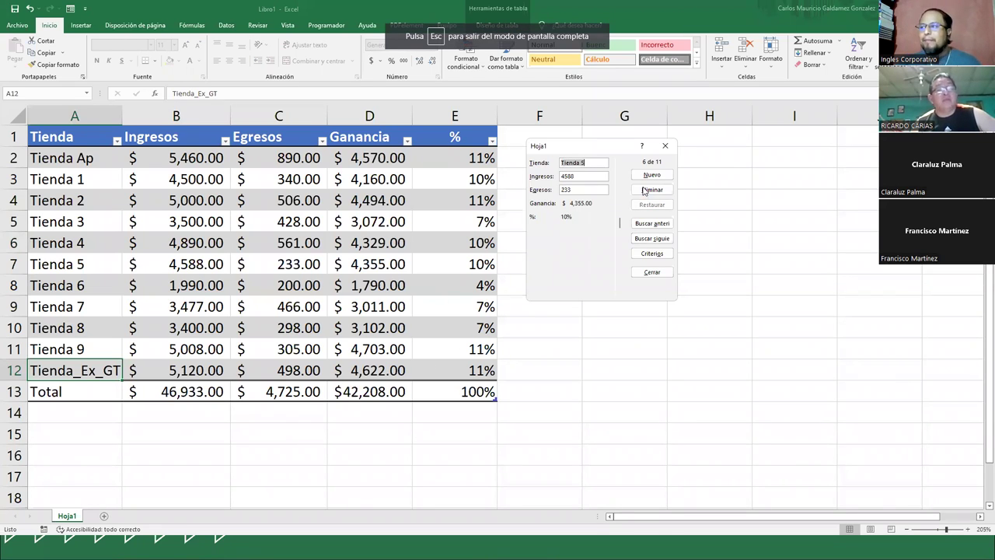
click(665, 145)
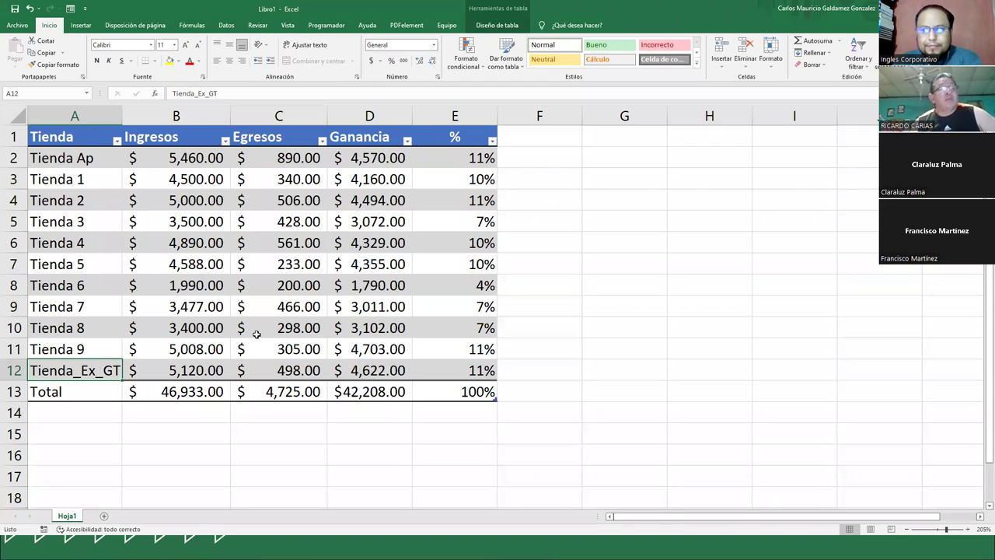
- On E2:E12, add then remove a decimal so percentages show whole values from 4% to 11%
drag(436, 160, 436, 372)
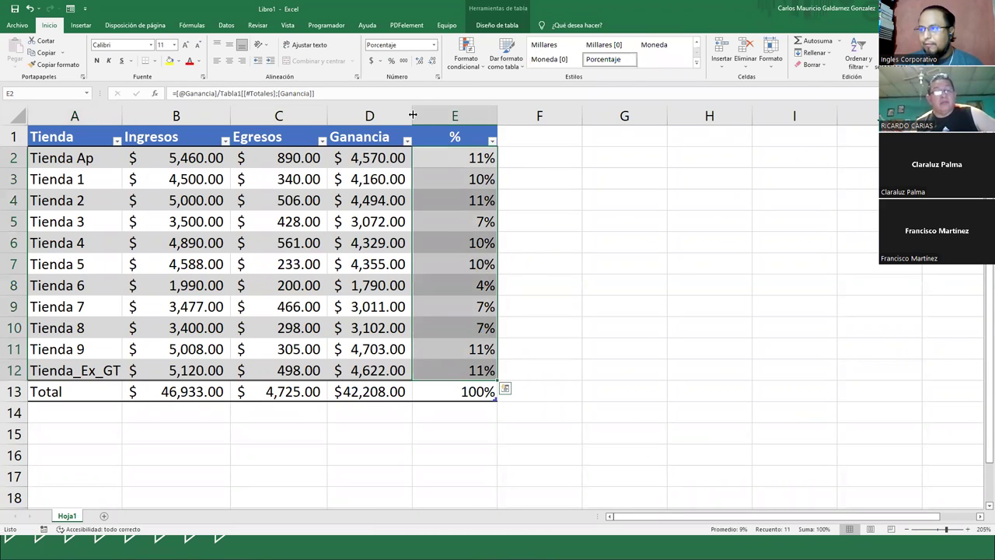
click(420, 61)
click(439, 374)
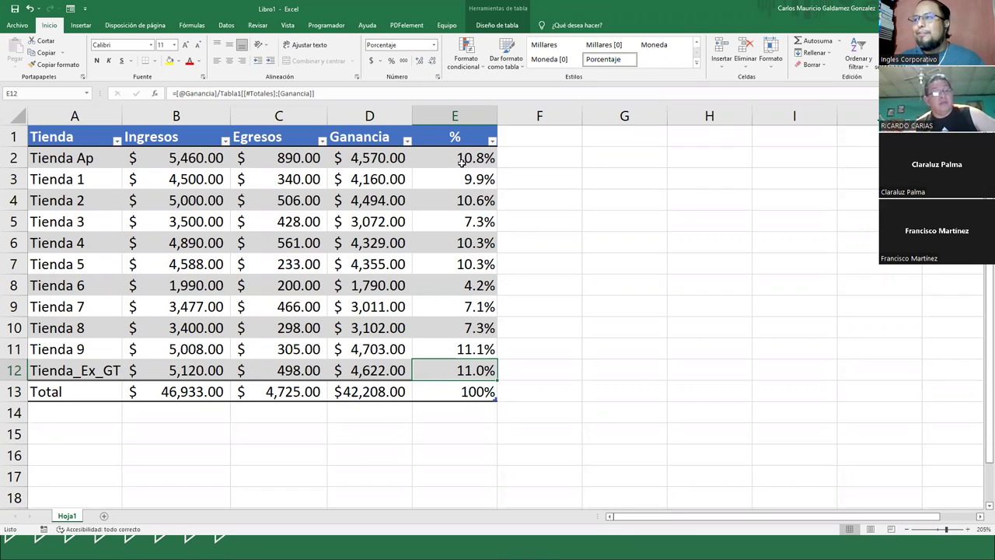
drag(435, 156, 434, 363)
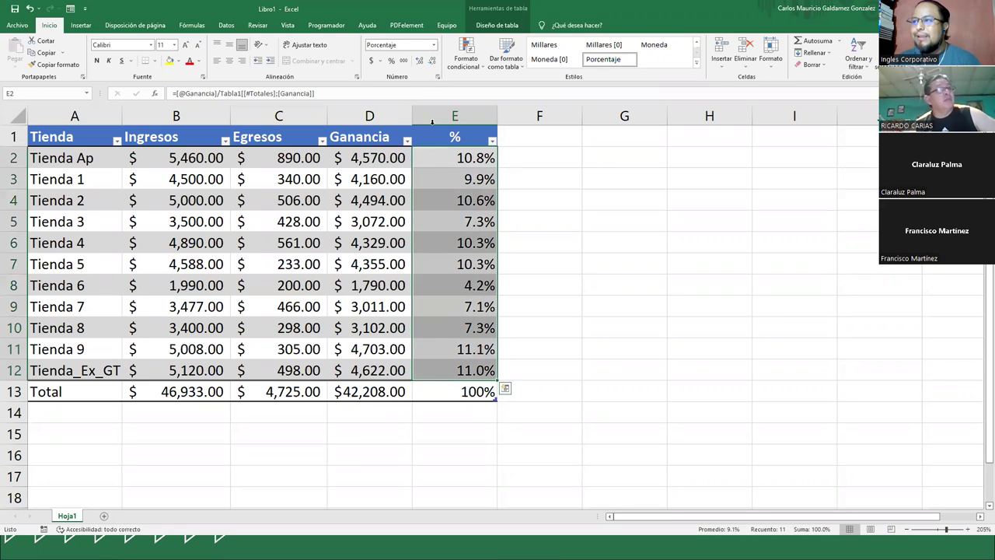
click(432, 61)
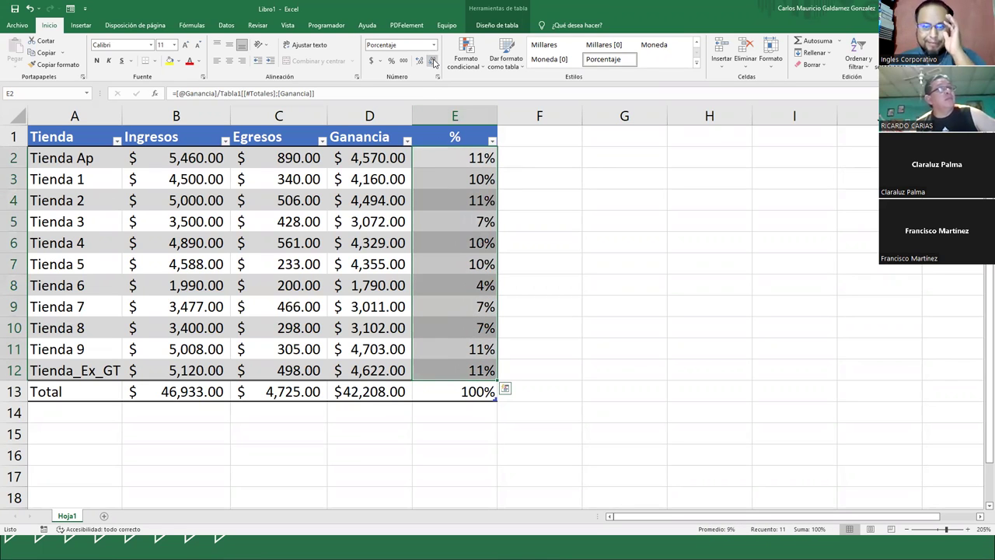
click(463, 72)
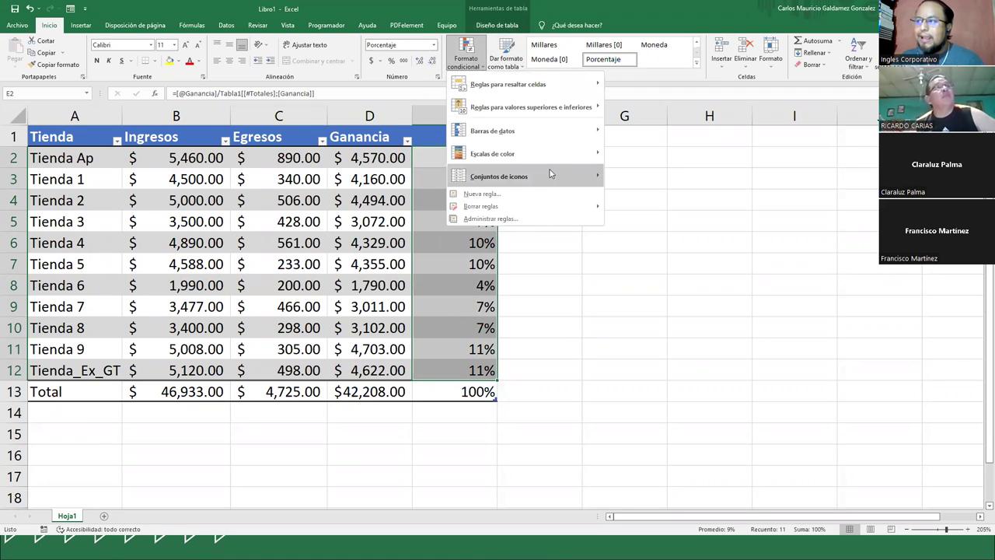
- Apply the 5 Ratings bar icon set to the store percentages in column E
mouse_move(549, 173)
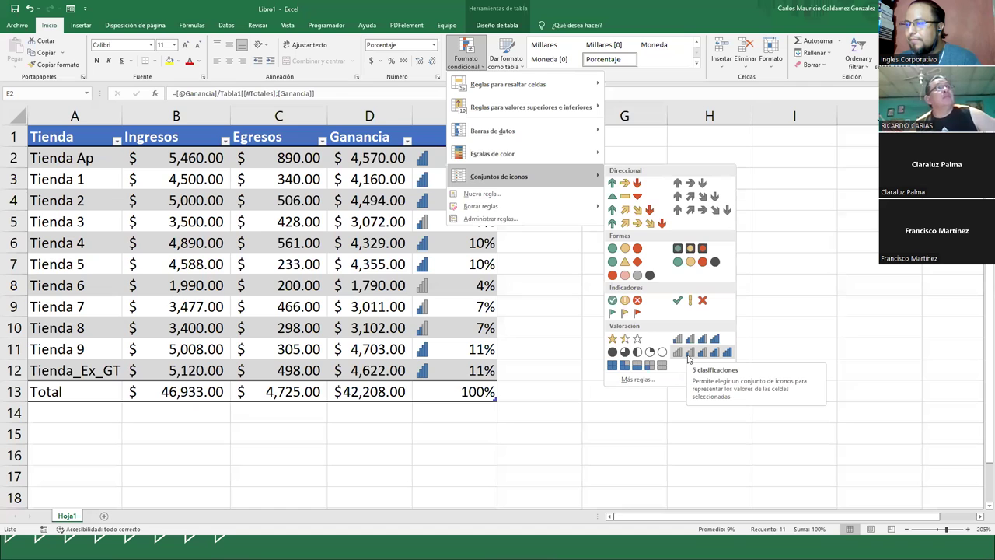
click(687, 354)
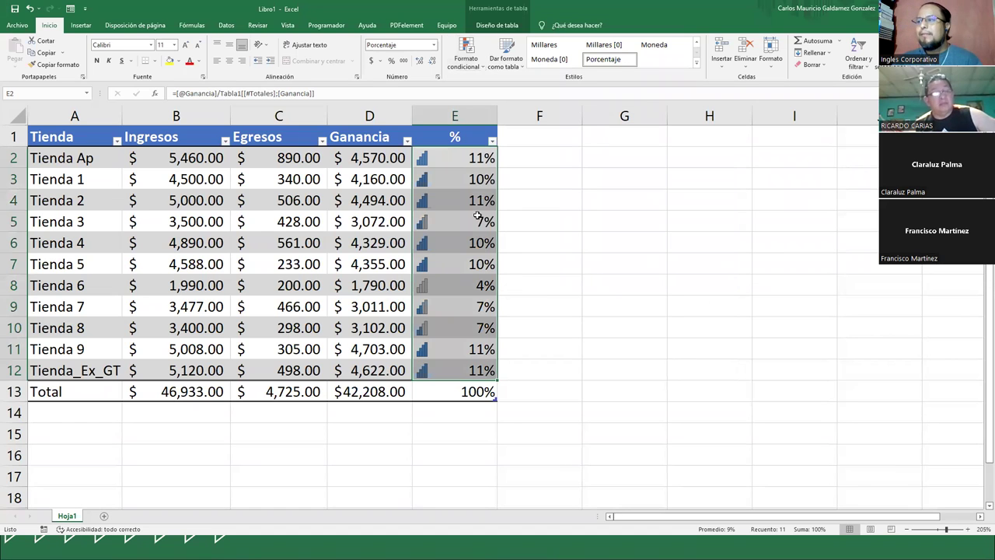
click(456, 162)
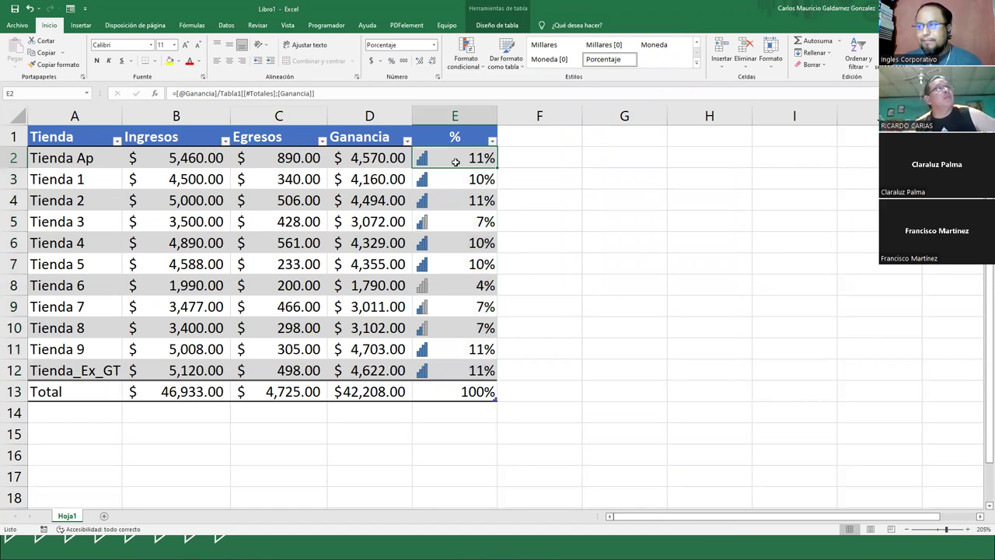
- Give percentages E2:E12 one decimal place, ranging from 4.2% to 11.1%
drag(455, 162, 456, 190)
click(451, 201)
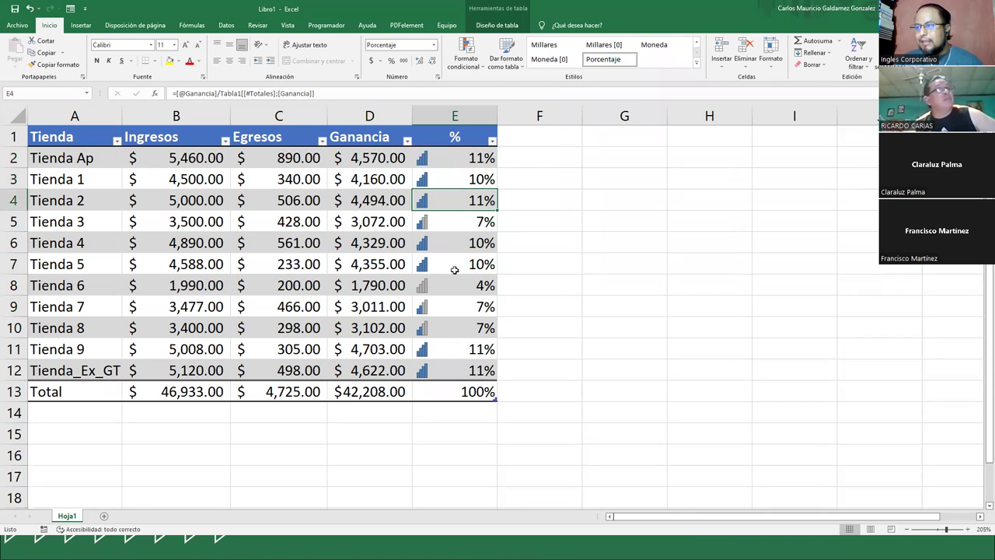
drag(443, 351, 442, 369)
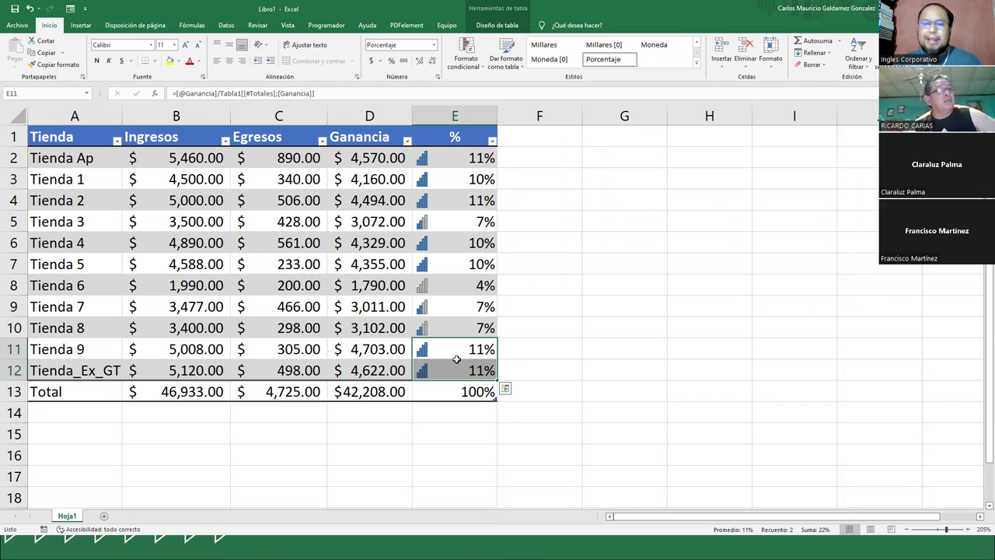
drag(456, 158, 456, 370)
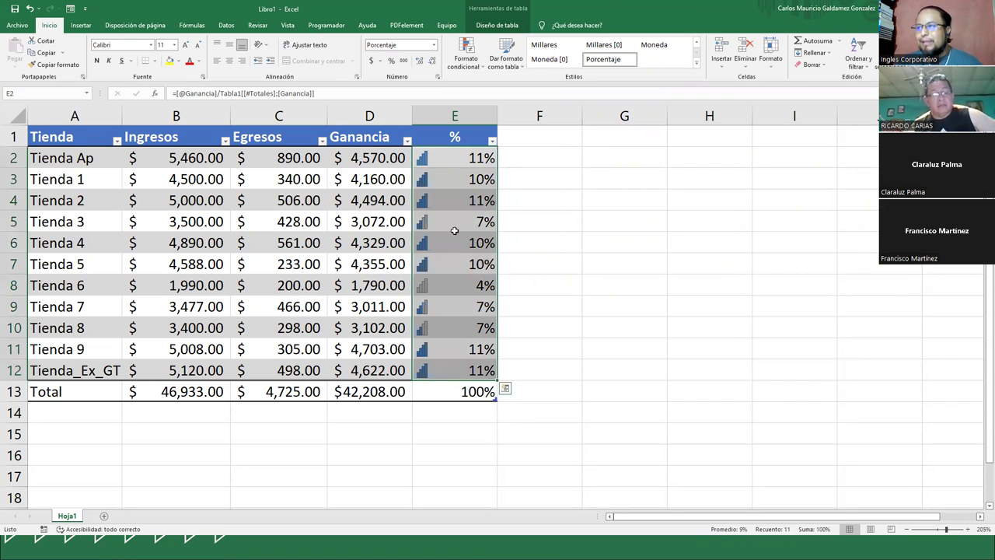
click(419, 62)
click(440, 284)
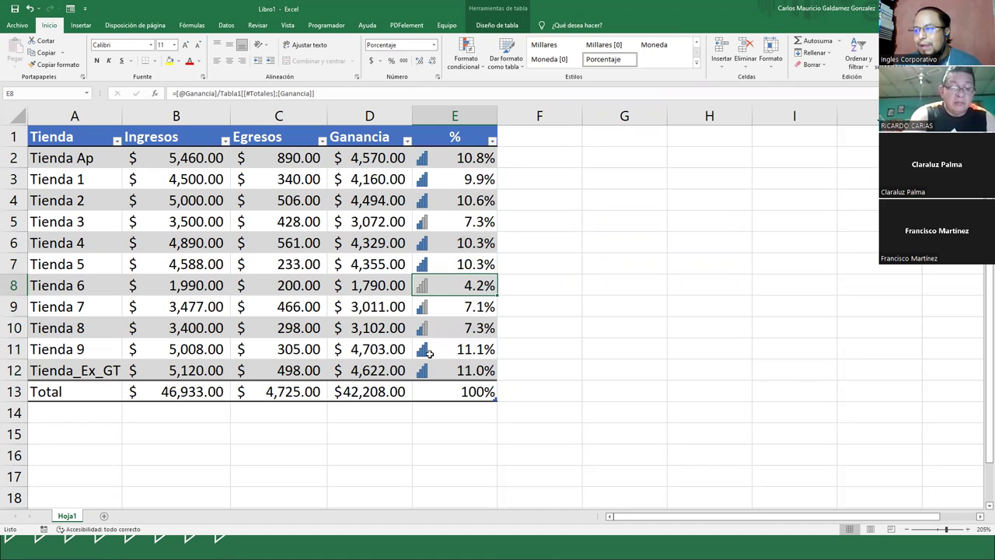
click(426, 352)
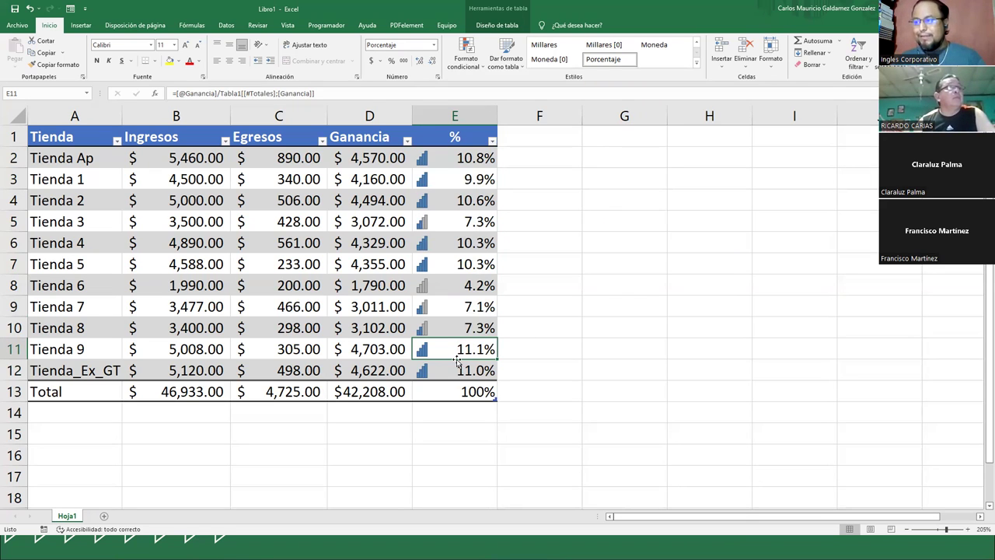
click(465, 137)
- Rename header E1 to '% s Ganancia' and autofit column E to fit the title
double_click(464, 137)
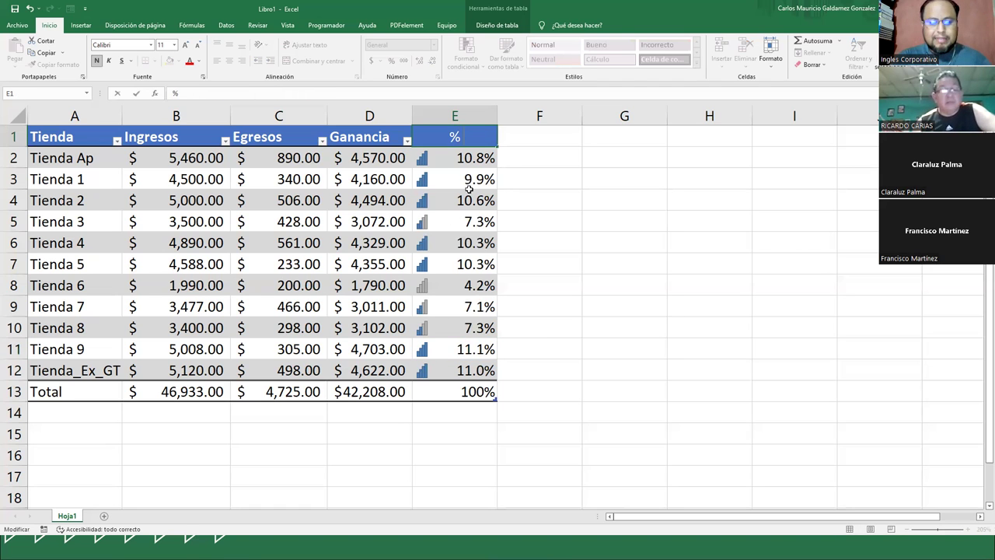
text(s)
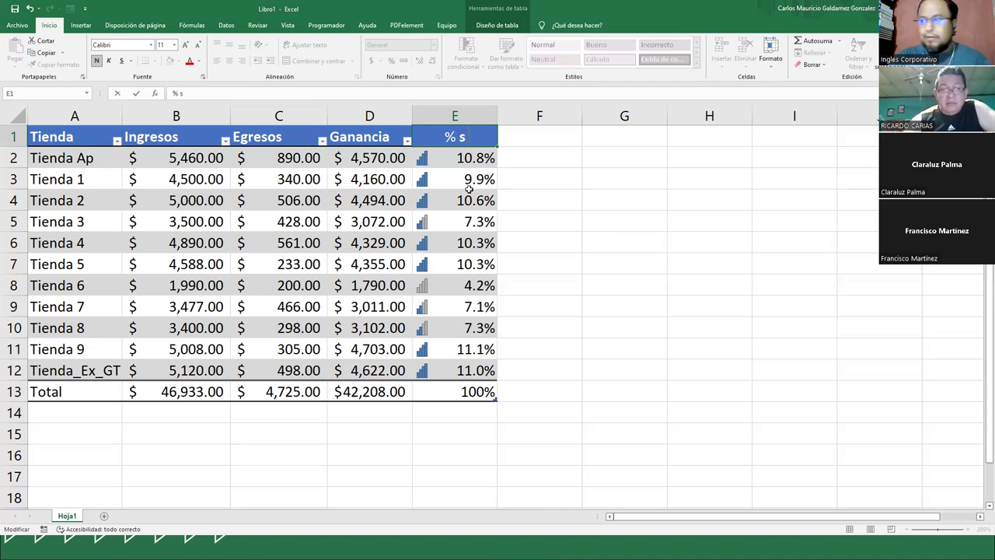
text( Ganancia)
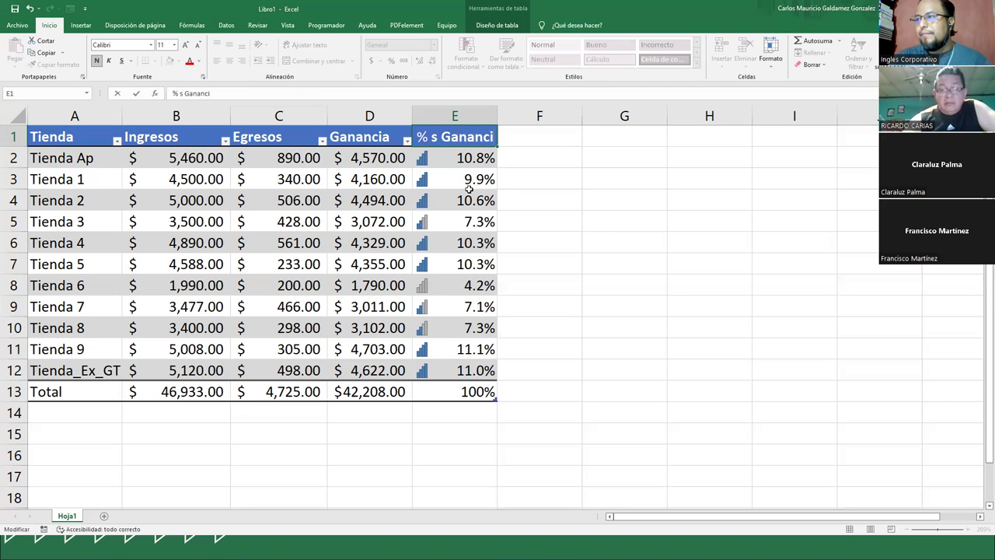
key(Return)
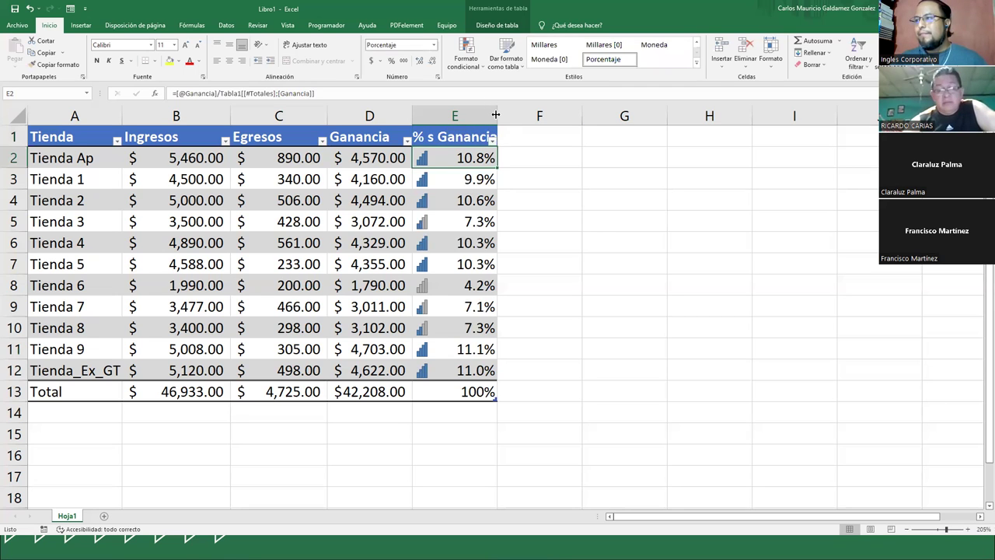
double_click(497, 115)
drag(430, 162, 445, 366)
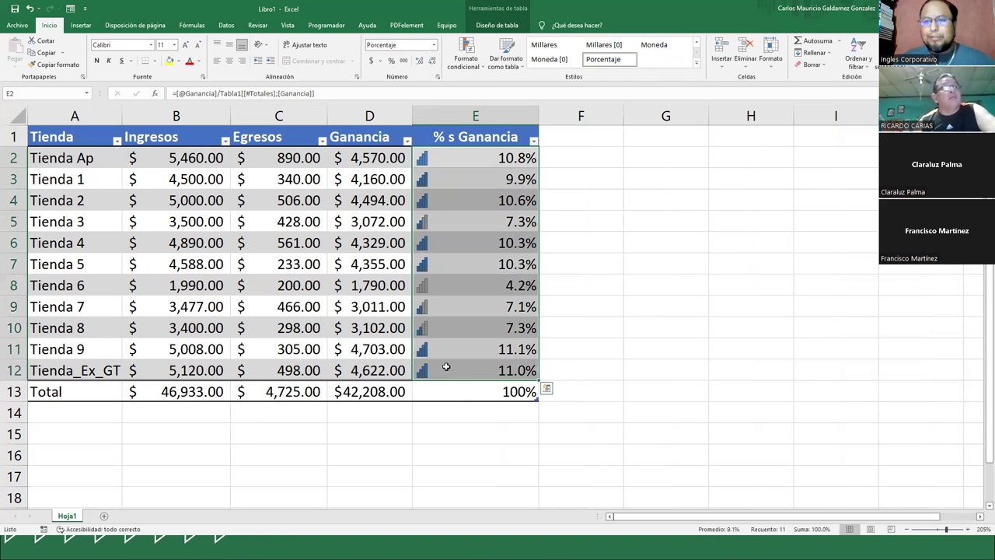
- Apply the Red-Yellow-Green colour scale to % s Ganancia, then undo it
click(459, 69)
mouse_move(547, 155)
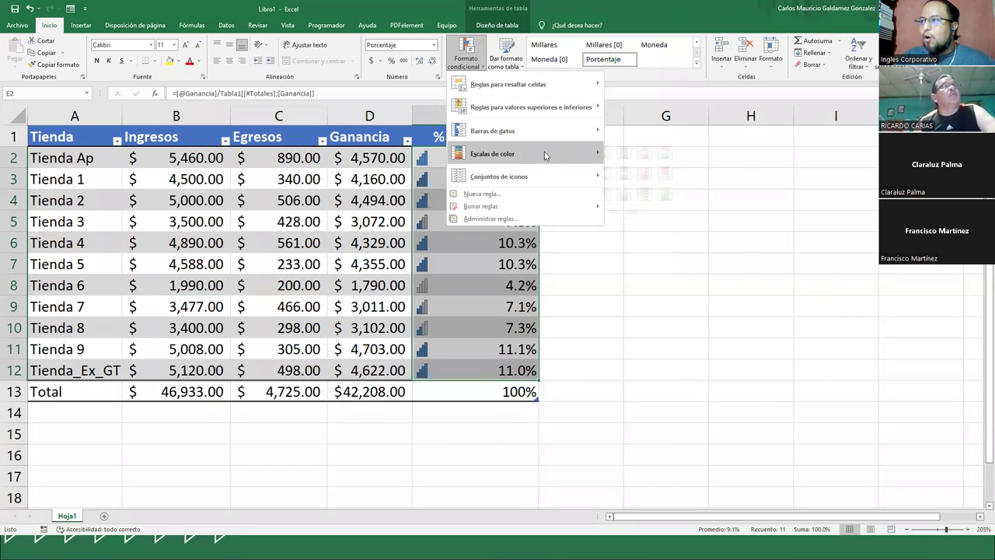
click(637, 174)
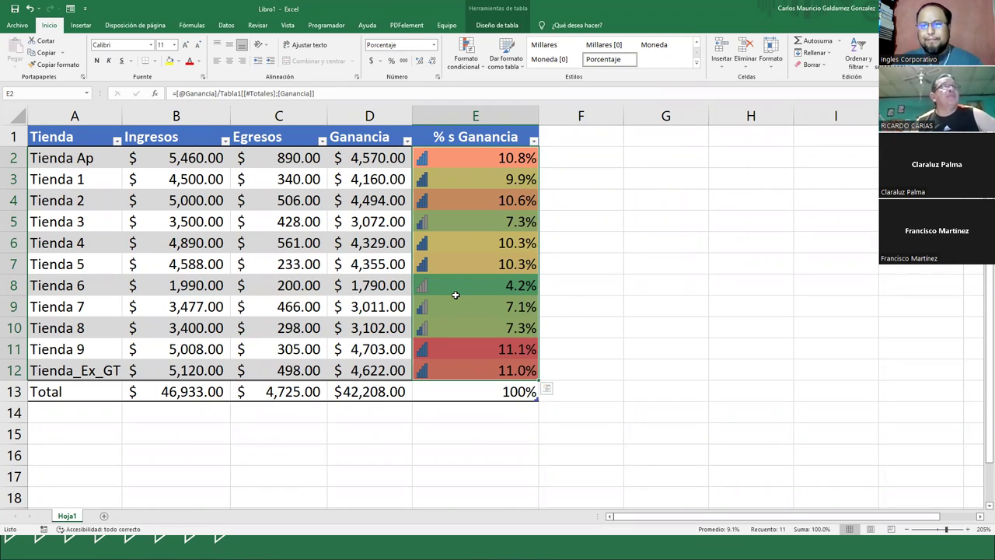
key(ctrl+z)
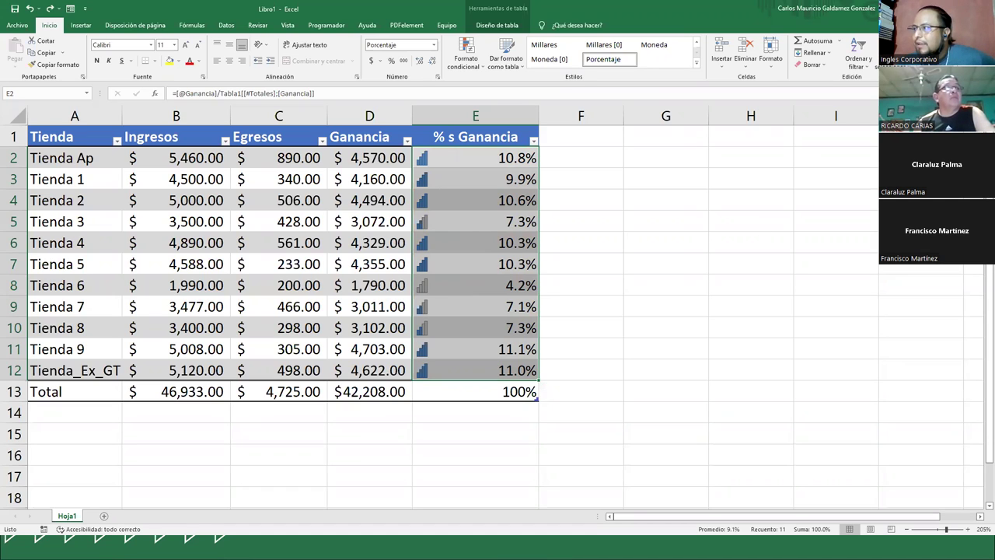
click(81, 25)
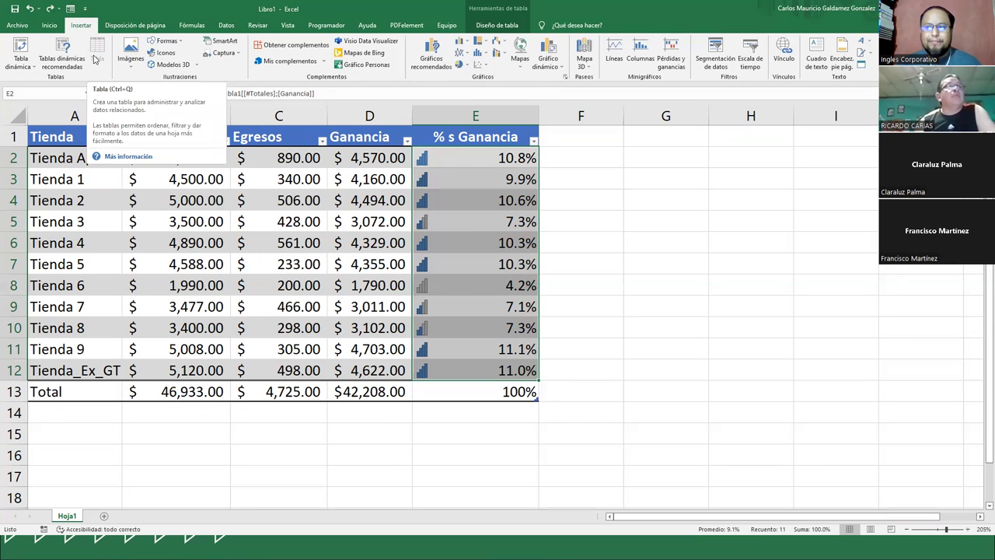
- Filter Ingresos to between 3000 and 4000, leaving Tiendas 3, 7 and 8
click(302, 200)
click(321, 140)
click(321, 141)
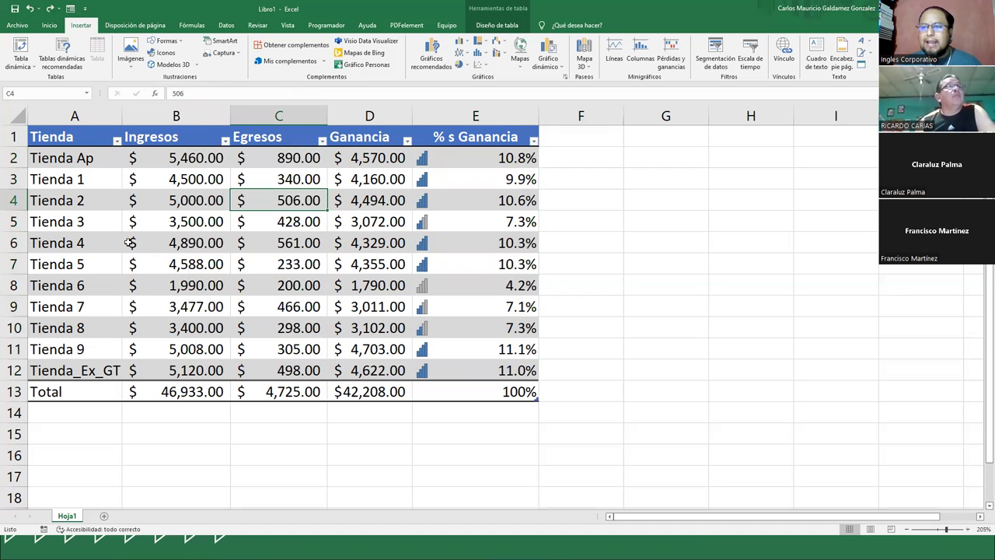
click(225, 141)
mouse_move(208, 234)
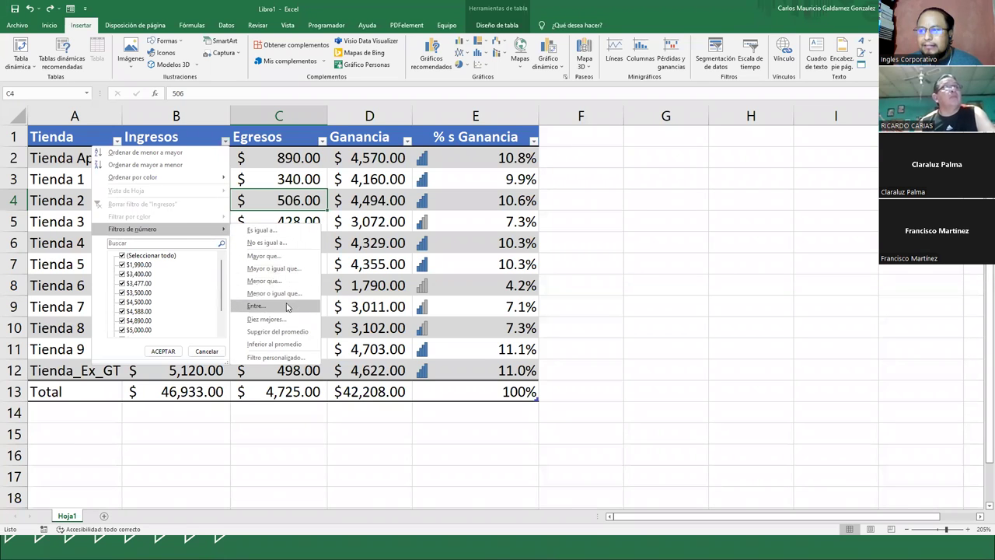
click(260, 305)
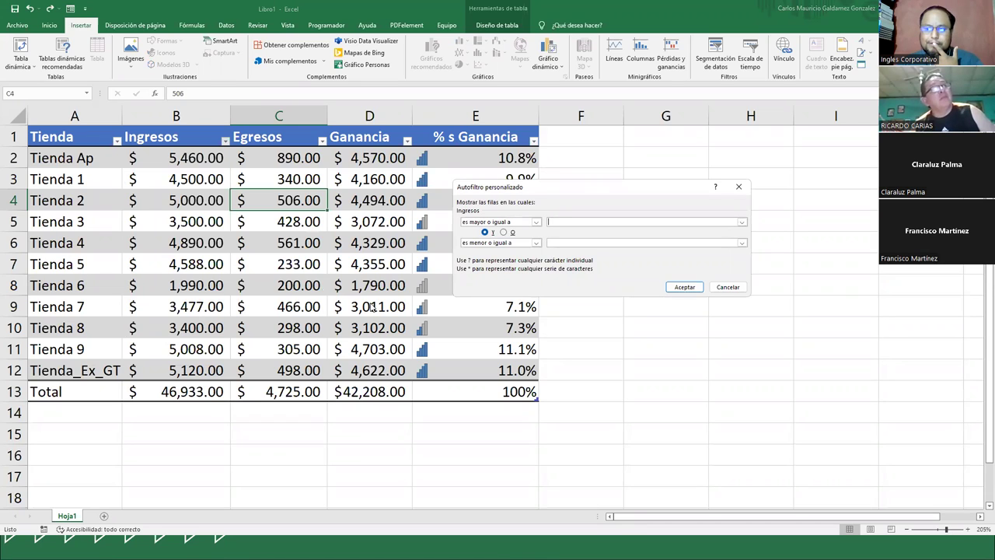
text(3000)
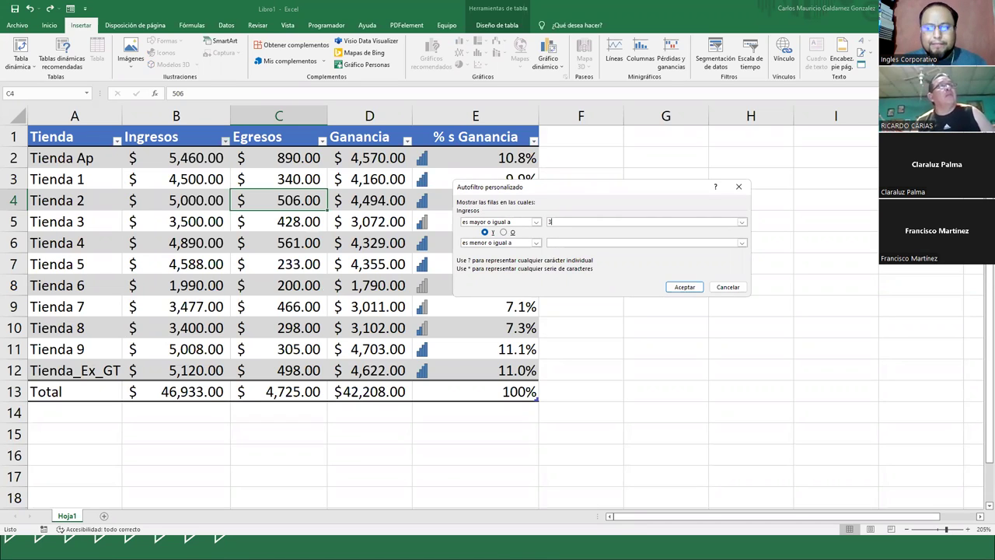
key(Tab)
key(Tab)
key(Tab)
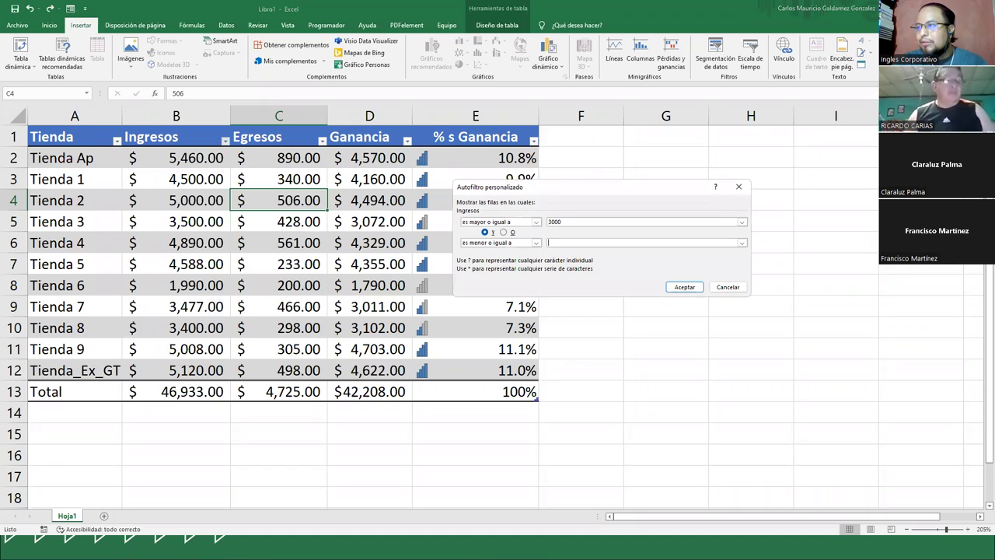
text(4000)
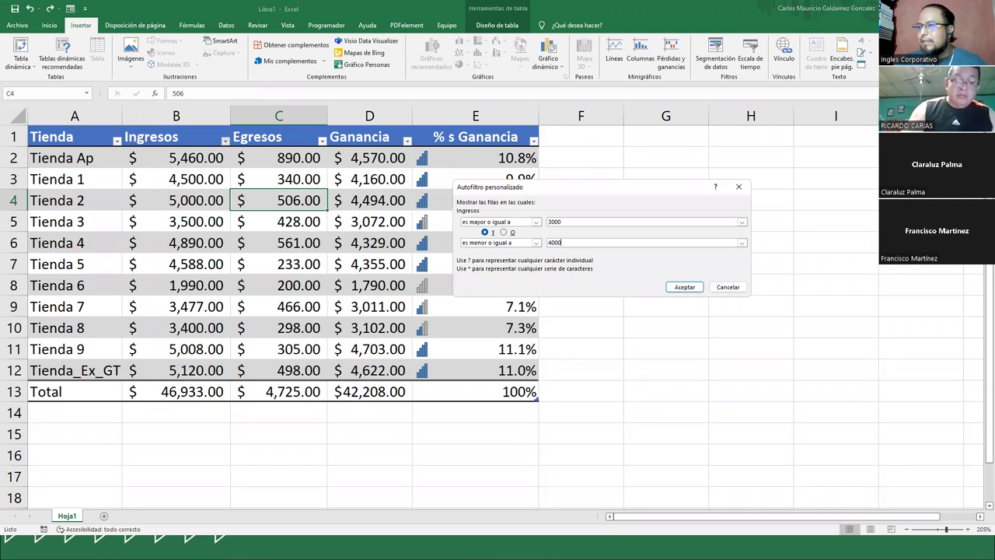
click(682, 288)
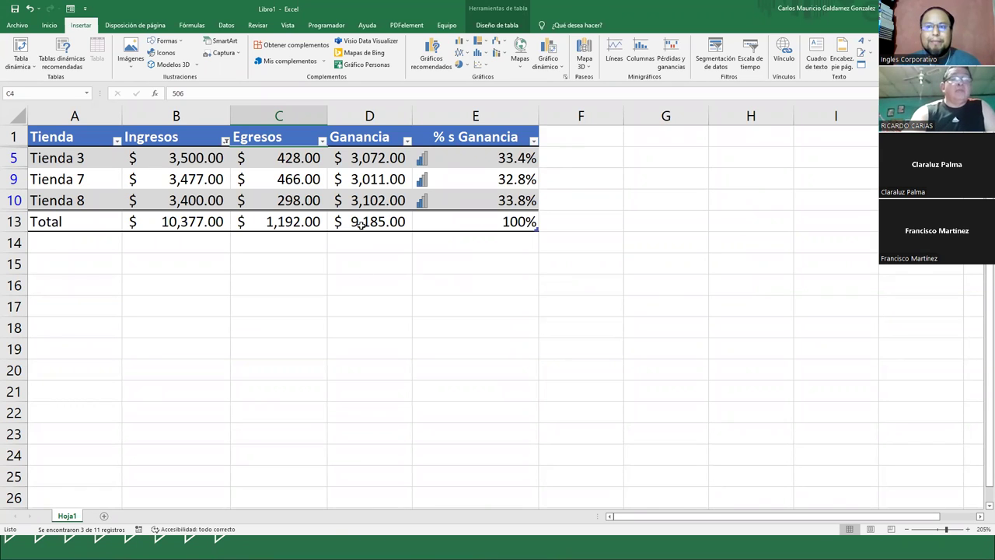
drag(166, 223, 477, 223)
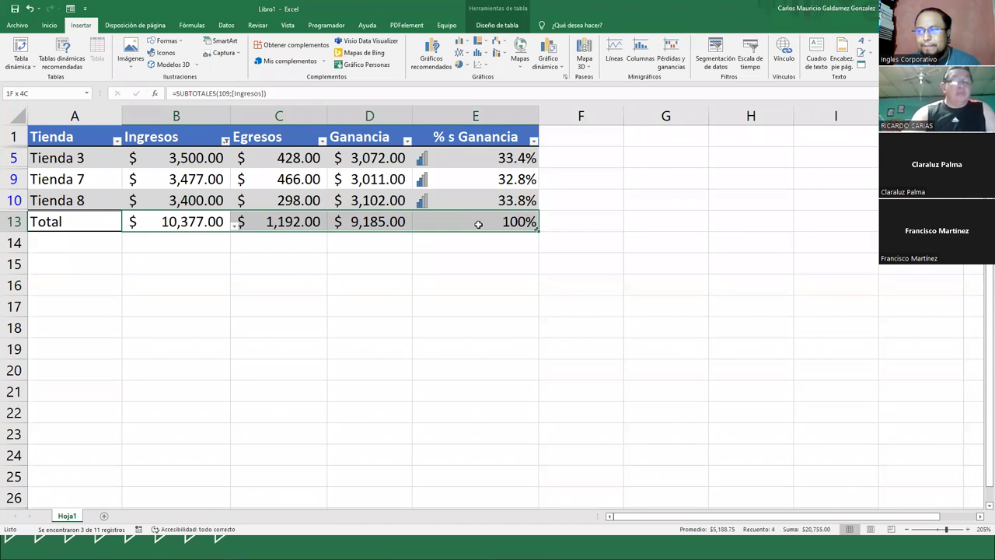
click(179, 222)
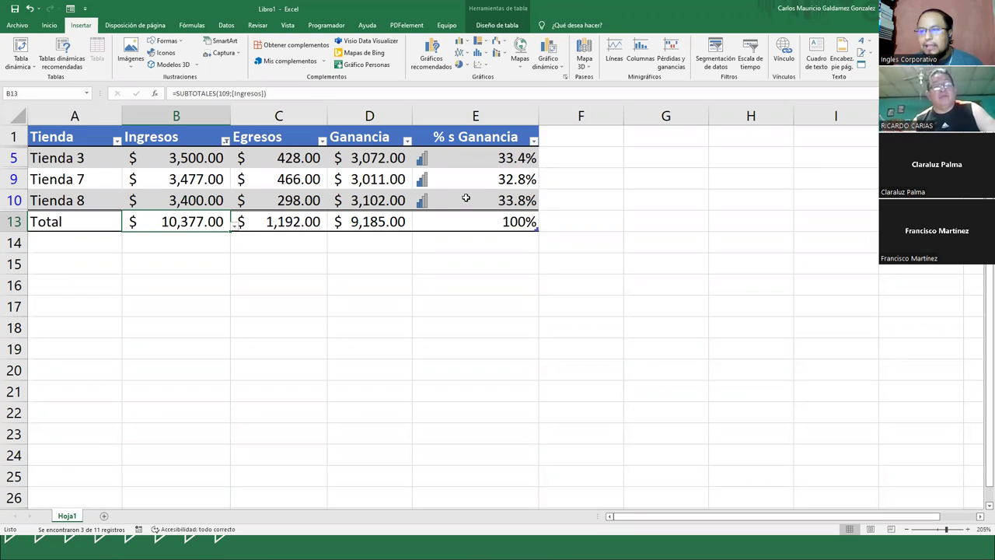
click(465, 198)
drag(194, 155, 189, 199)
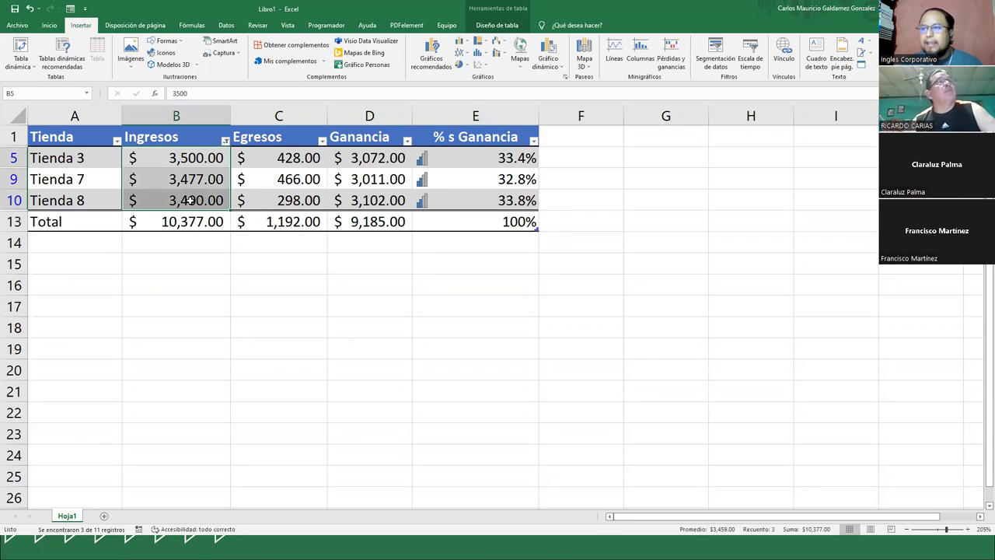
click(399, 201)
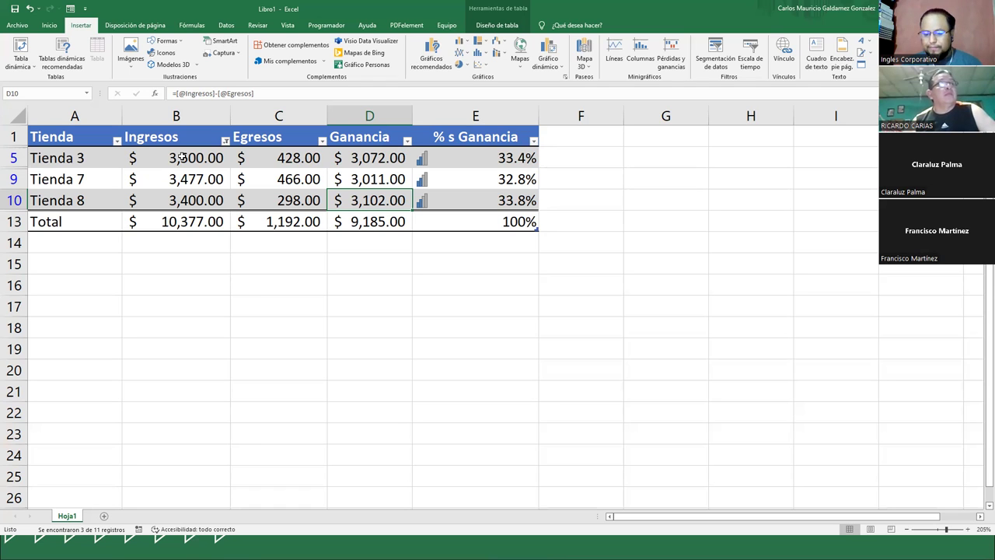
- Filter Ingresos to between 3000 and 4500, then clear it to show all eleven stores
click(225, 140)
mouse_move(202, 230)
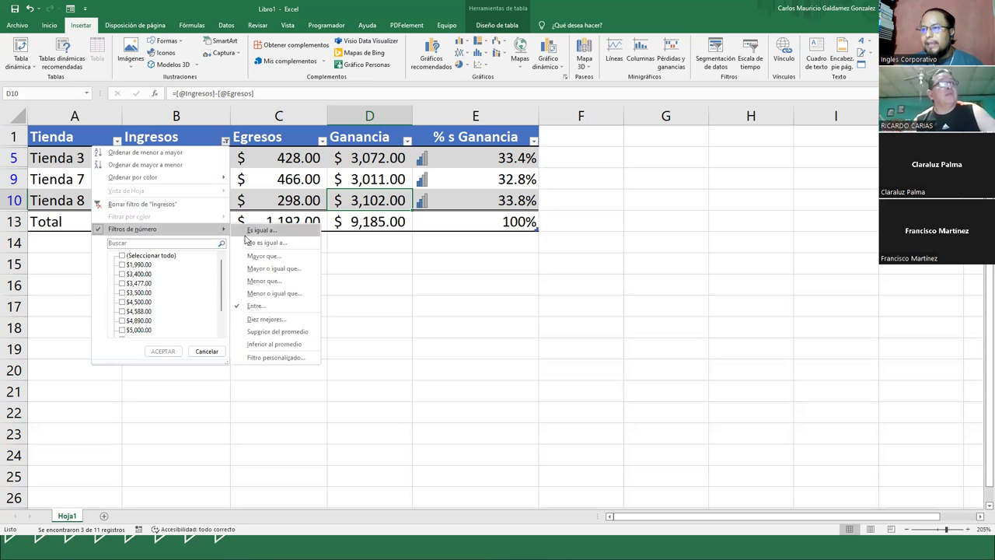
click(269, 308)
click(555, 242)
text(4500)
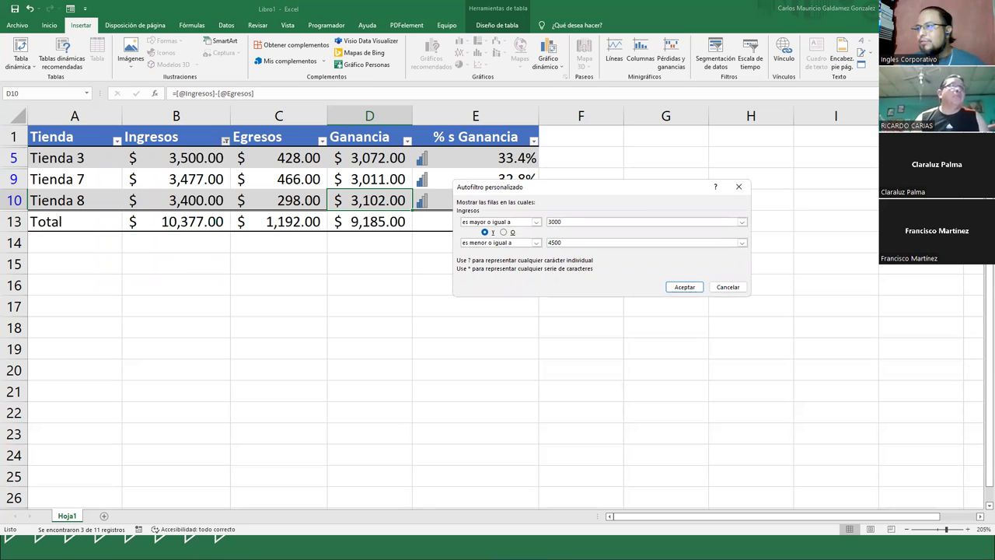
click(697, 287)
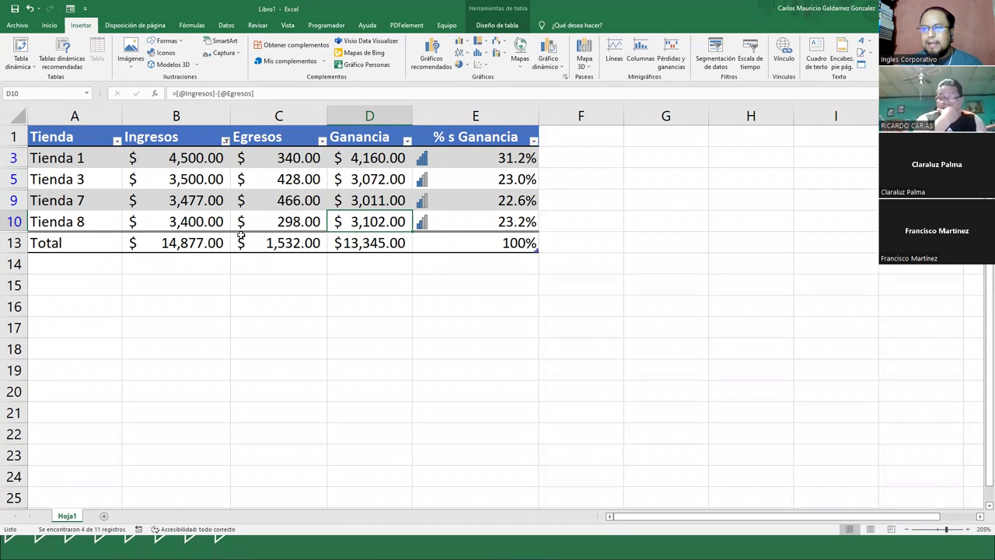
click(225, 140)
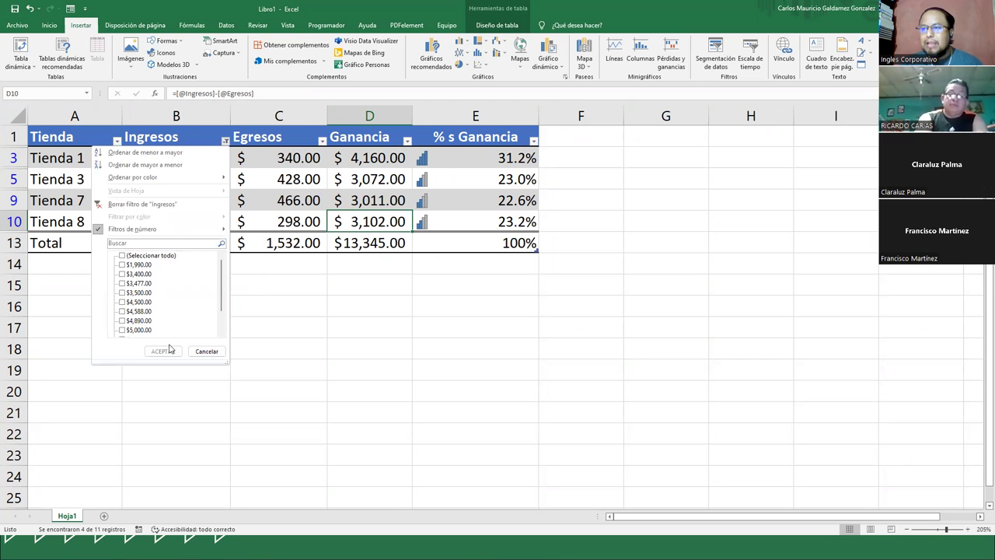
click(121, 204)
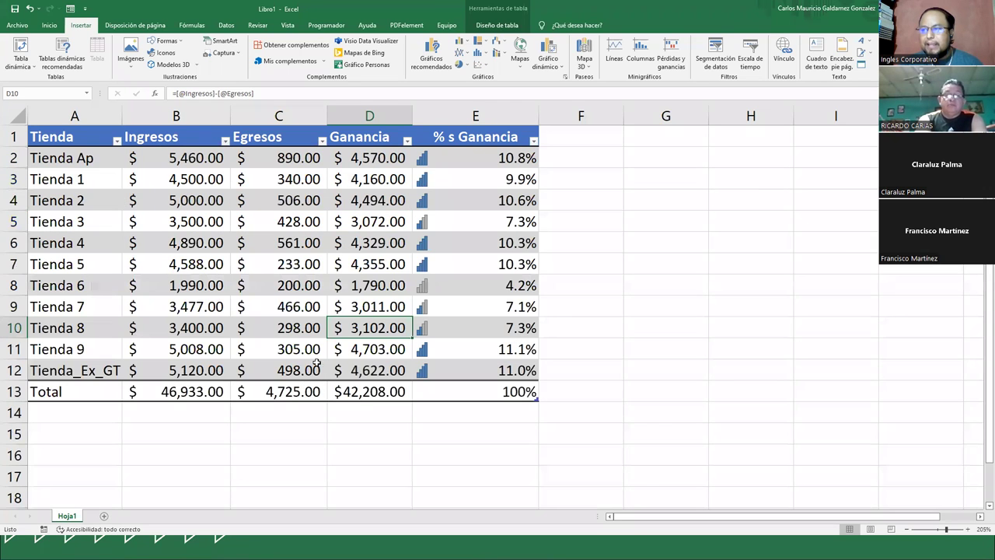
click(317, 371)
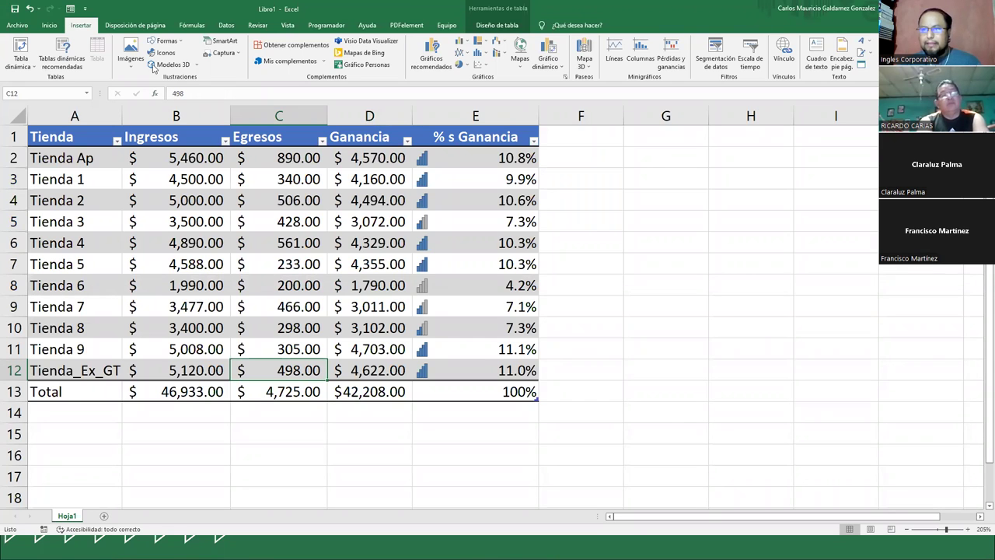
click(49, 25)
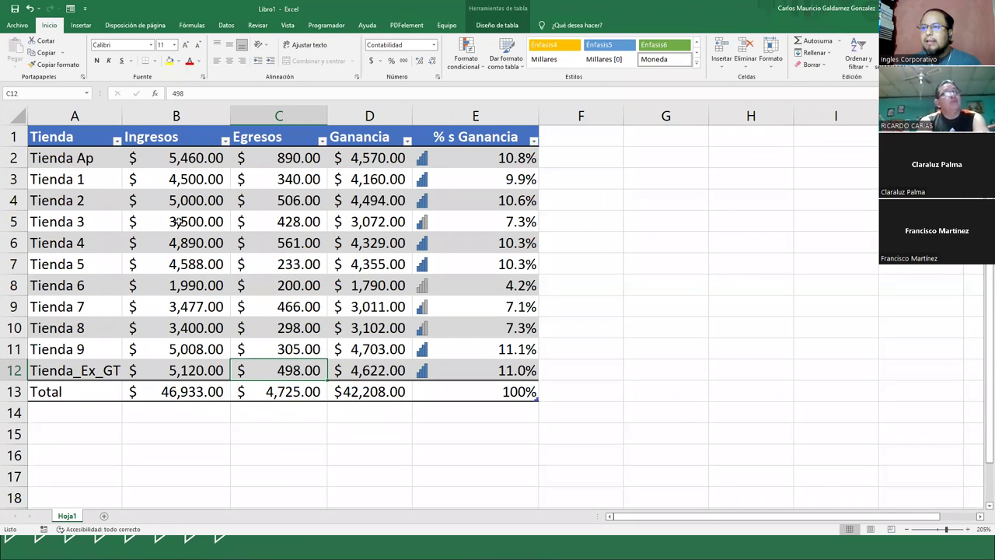
click(171, 223)
click(502, 62)
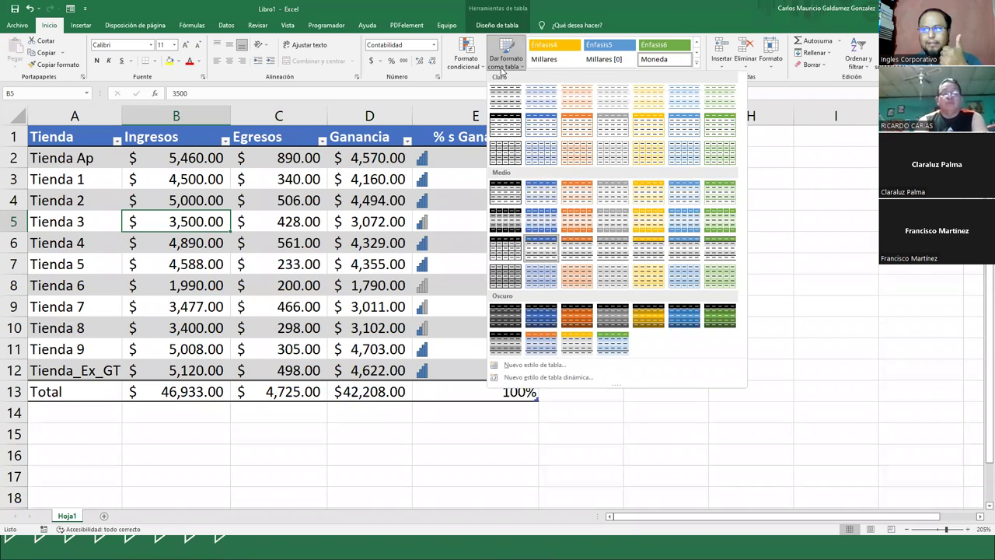
click(467, 69)
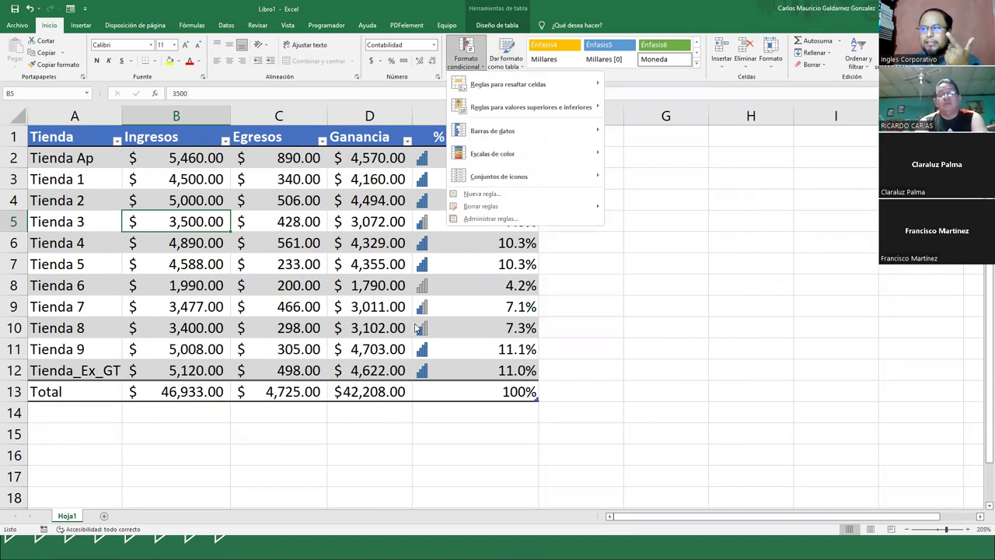
click(443, 295)
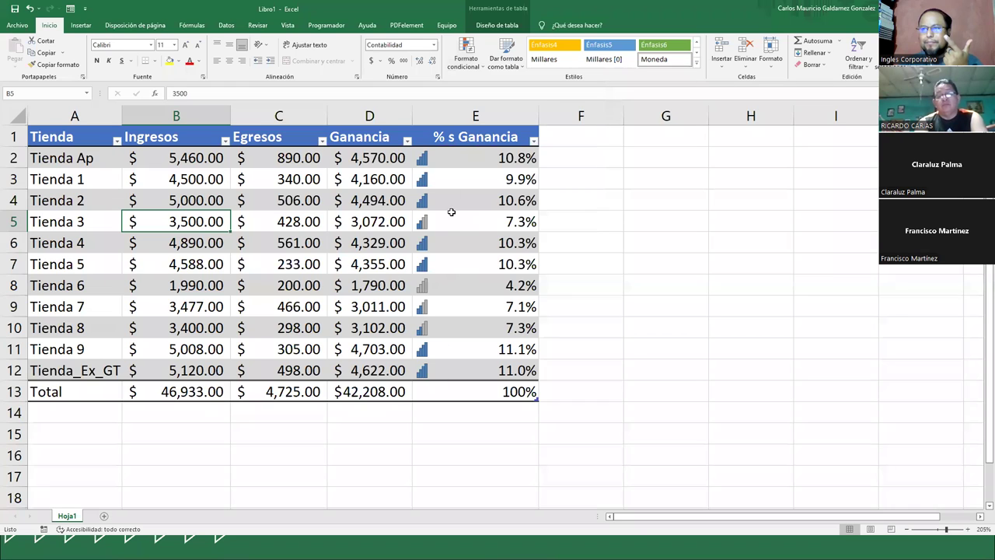
click(80, 25)
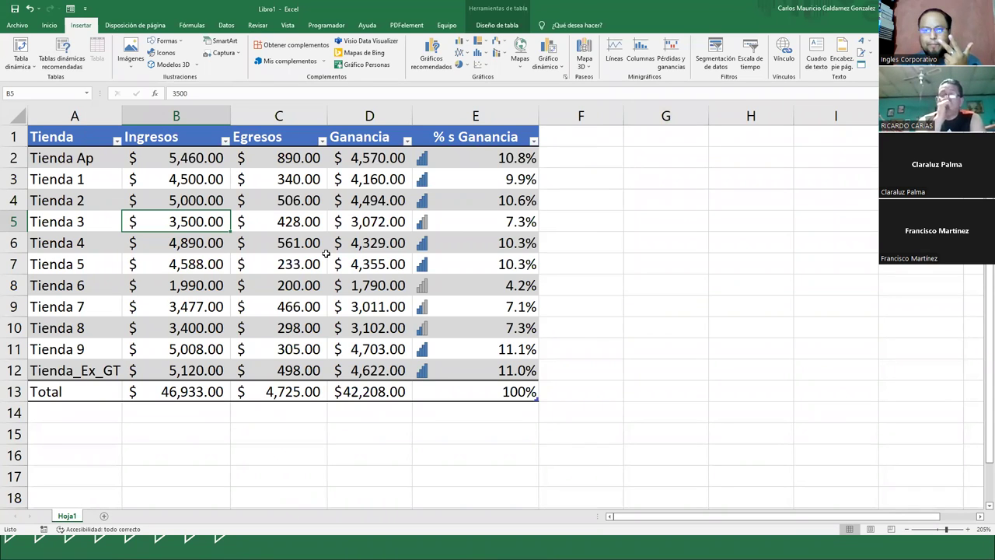
click(374, 159)
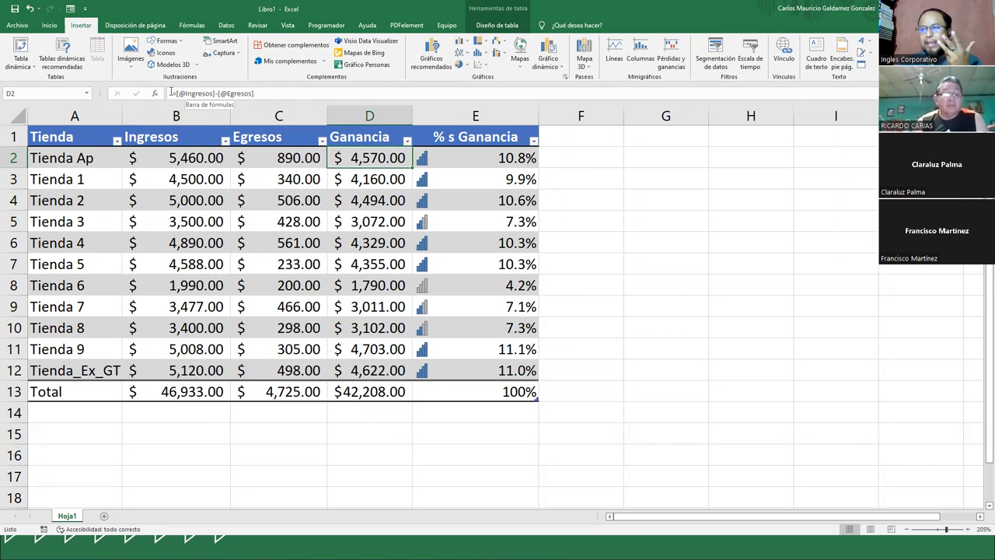
click(467, 158)
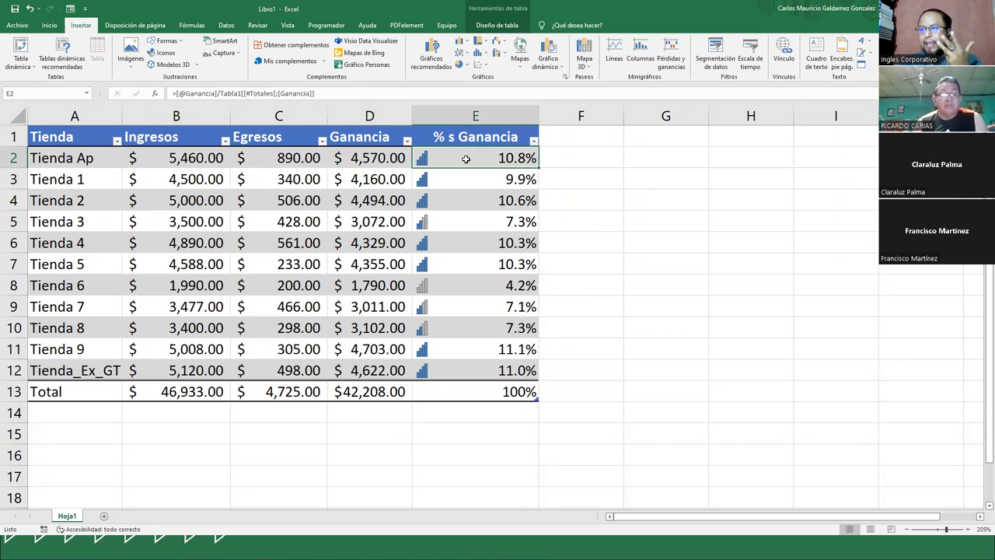
drag(198, 396, 447, 397)
click(204, 390)
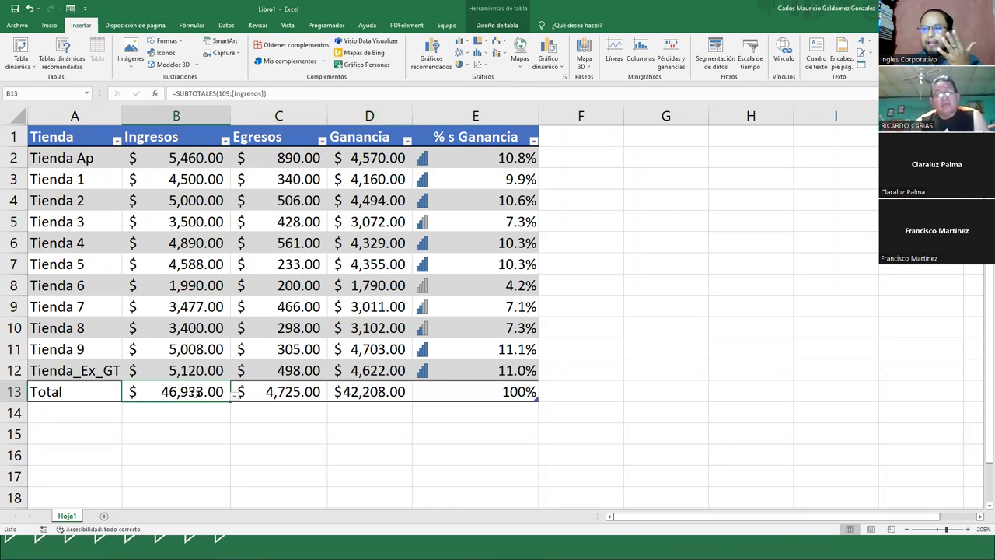
click(258, 395)
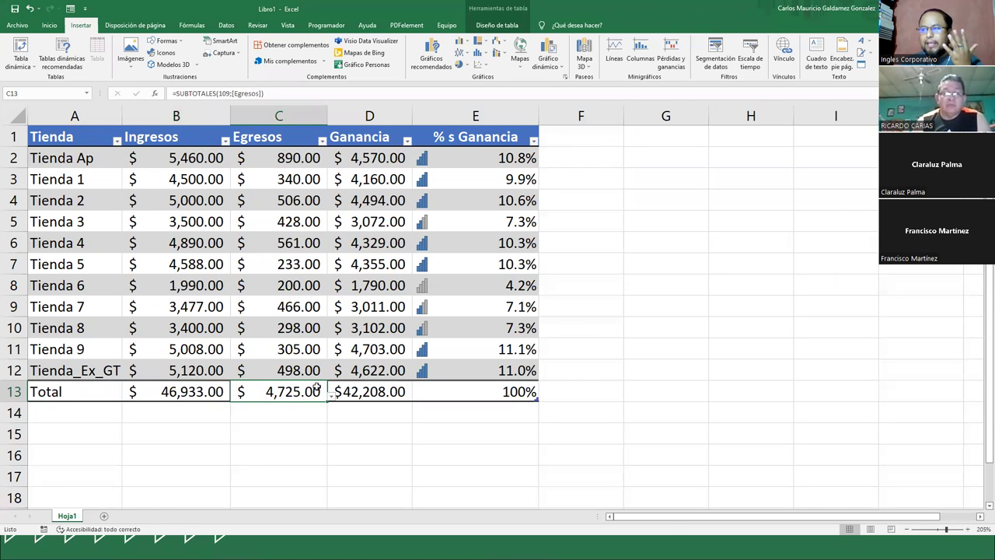
click(195, 392)
click(381, 393)
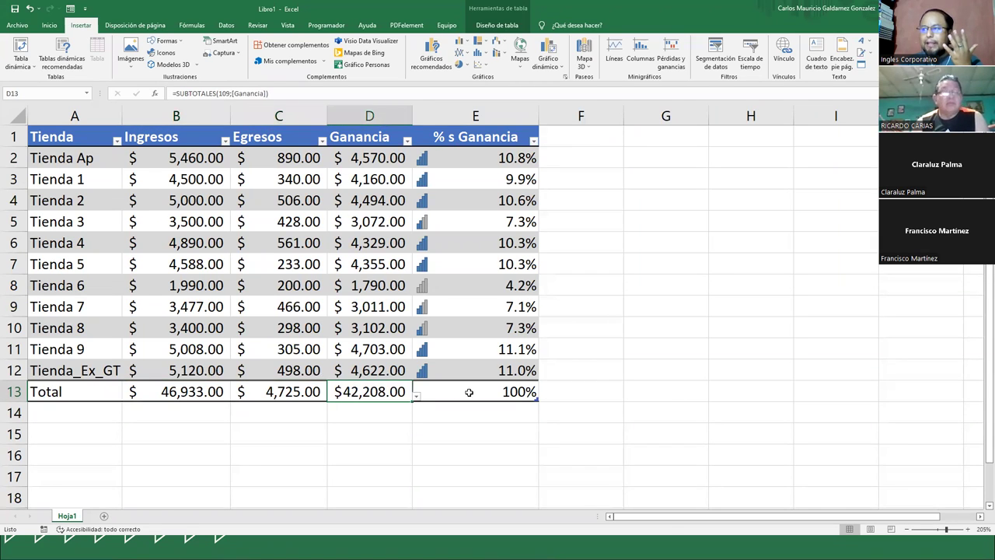
click(469, 392)
drag(199, 393, 454, 394)
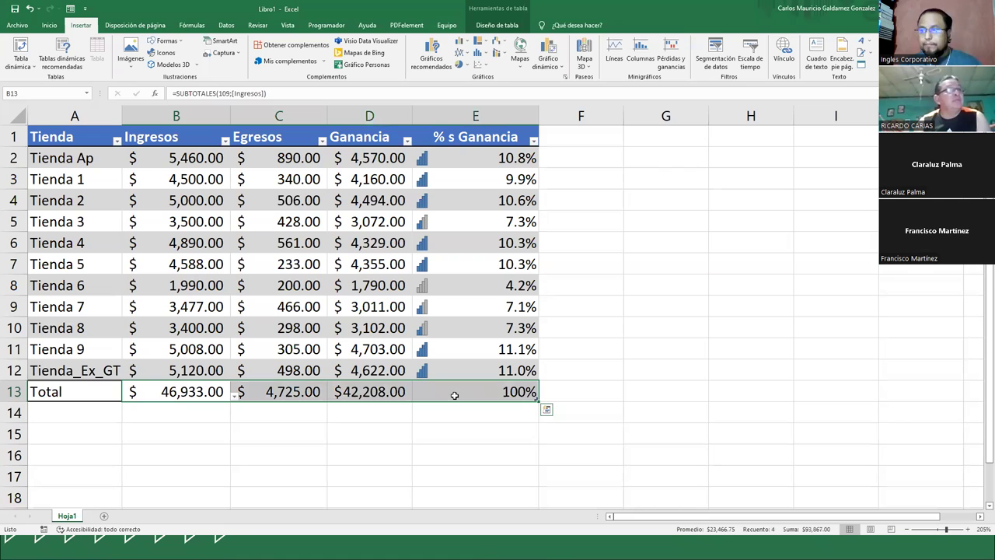
click(304, 391)
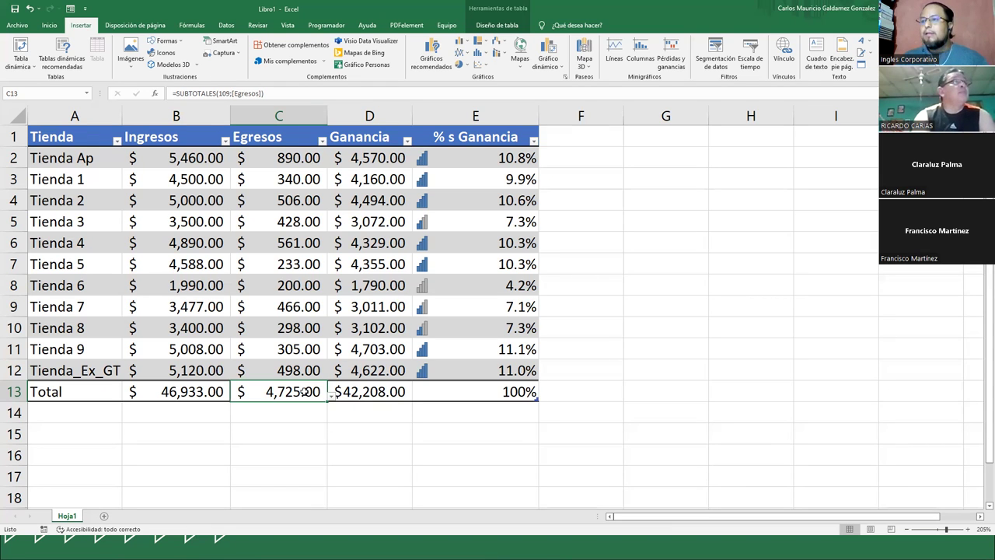
click(86, 137)
- Format Tabla1 with the green Medio style from Dar formato como tabla
click(49, 25)
click(505, 52)
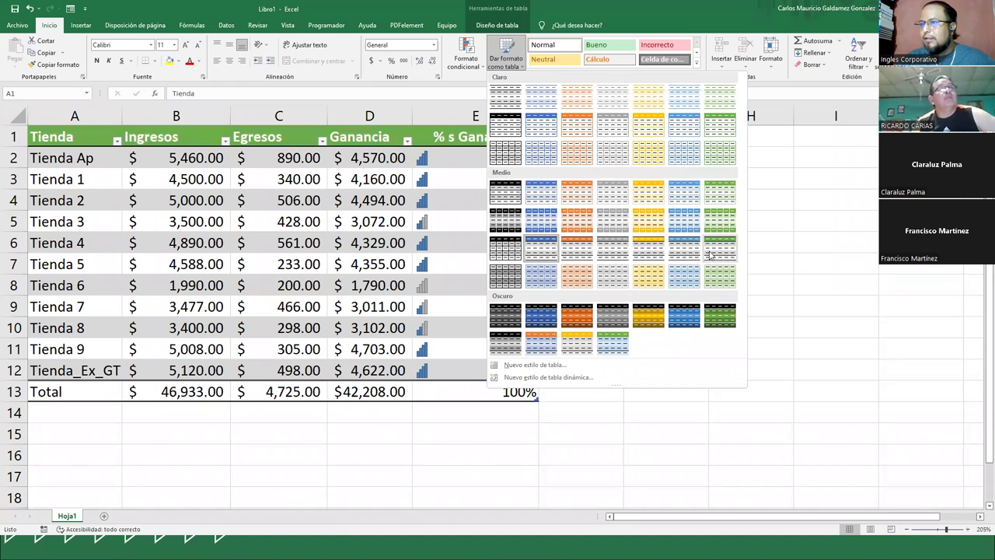
click(718, 222)
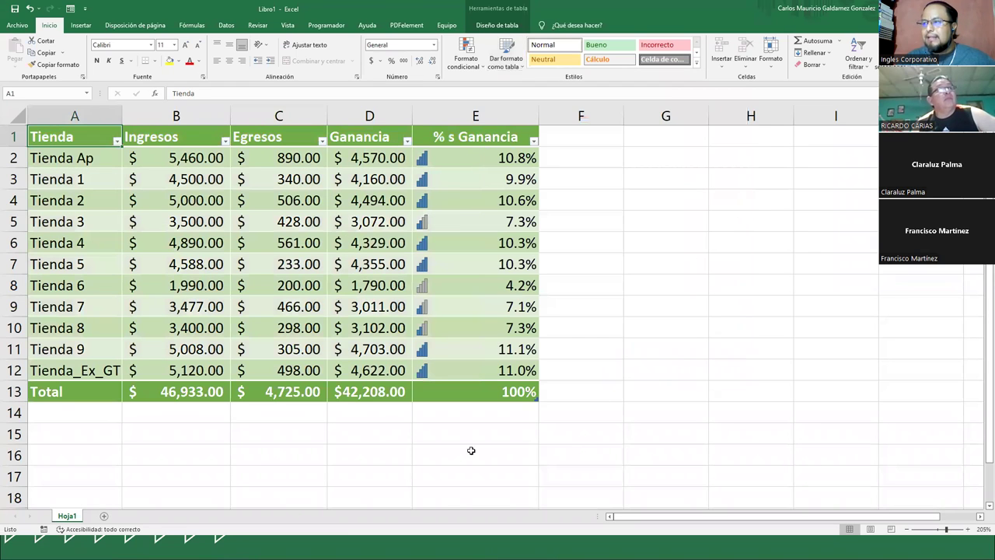
drag(457, 163, 446, 361)
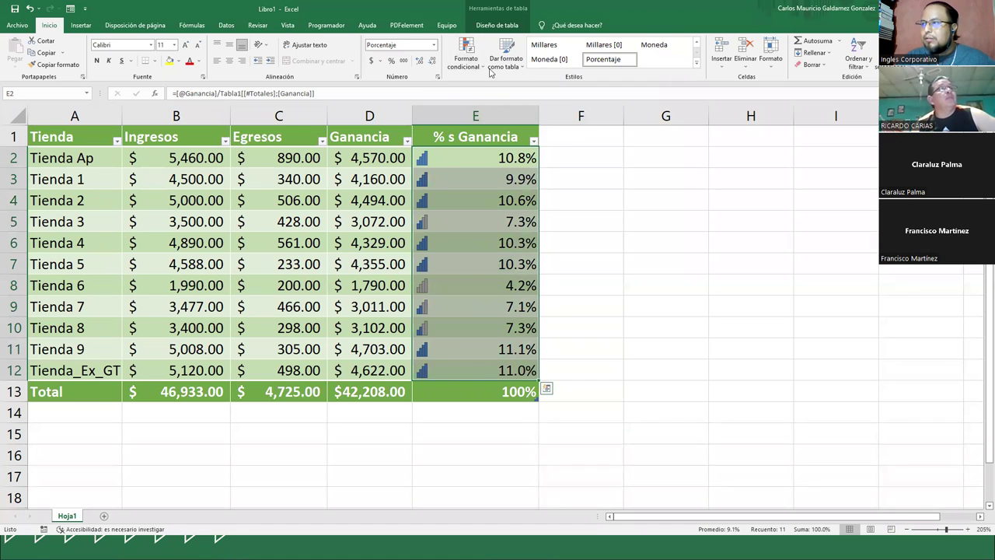
- Apply the Indicadores check/!/X icon set to the % s Ganancia values E2:E12
click(467, 56)
mouse_move(545, 177)
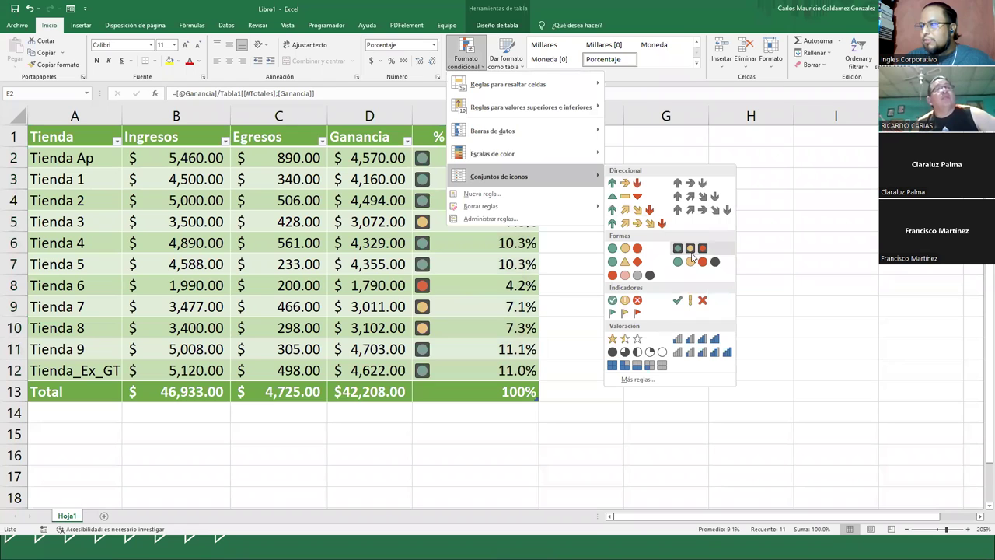
click(701, 302)
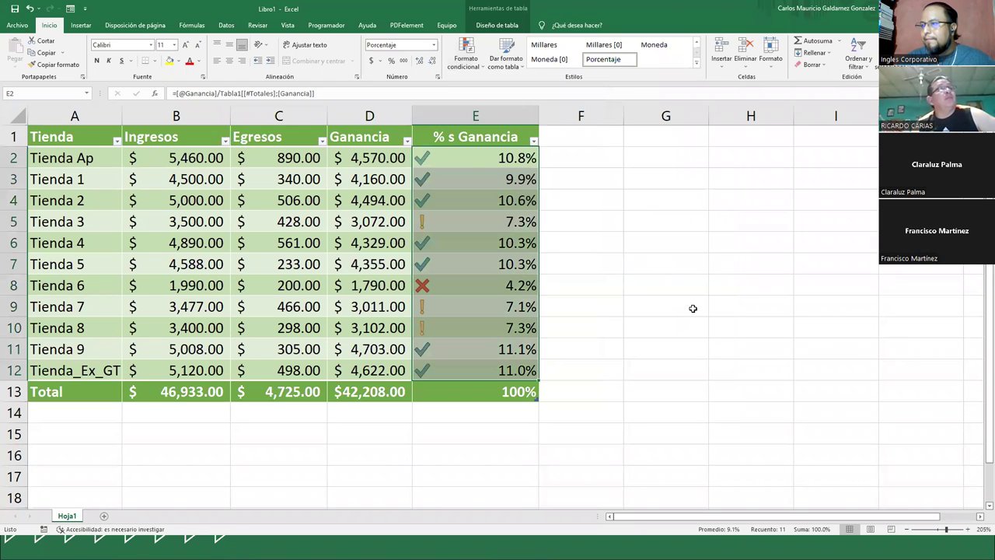
click(449, 320)
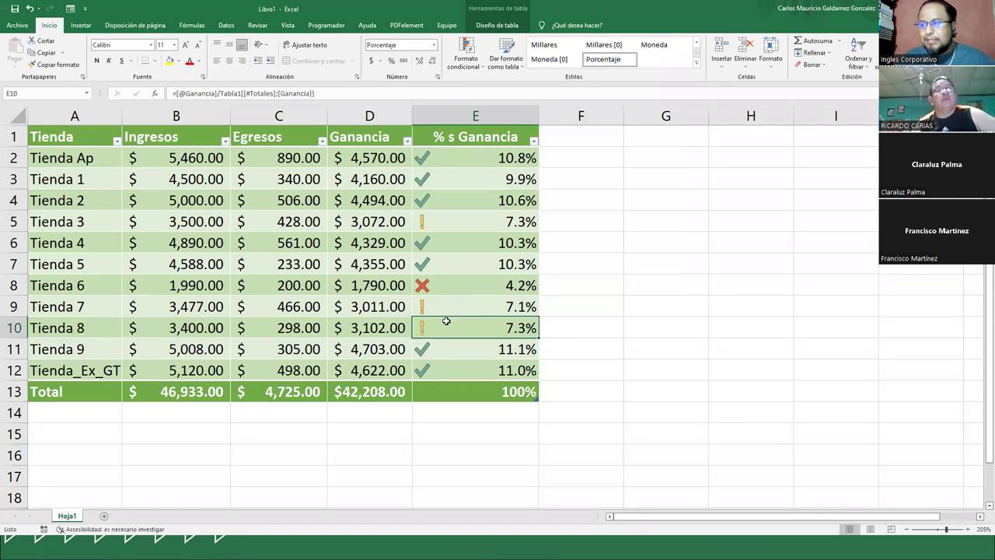
click(445, 284)
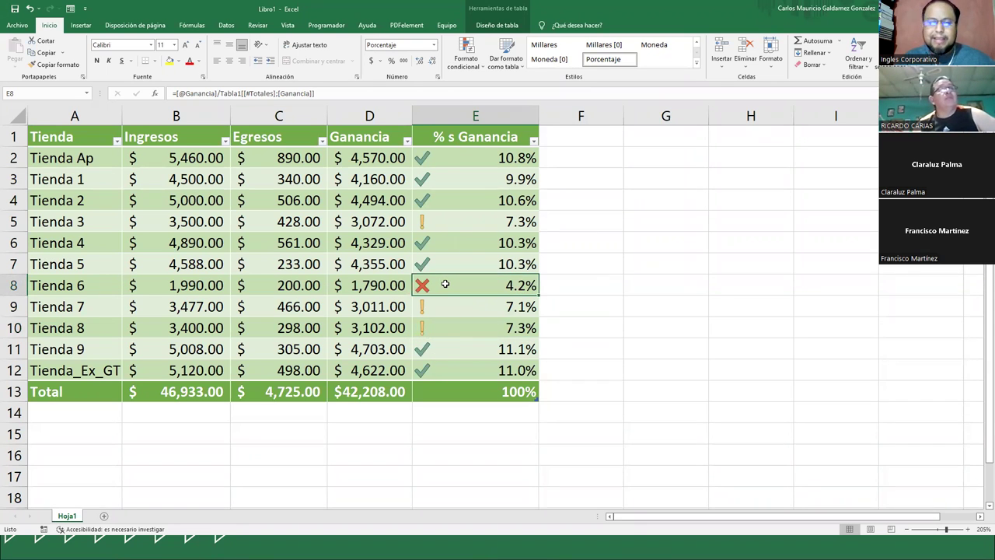
click(429, 258)
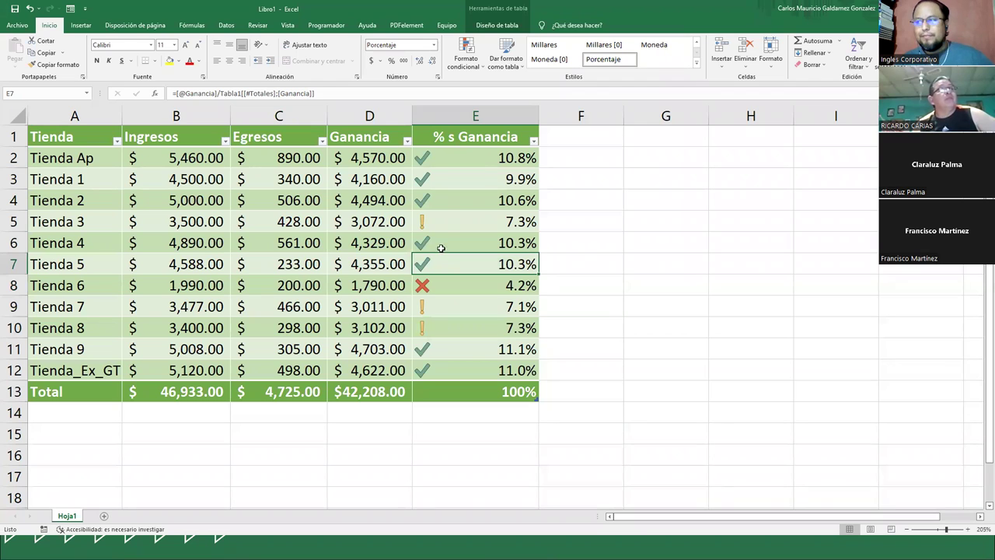
click(460, 215)
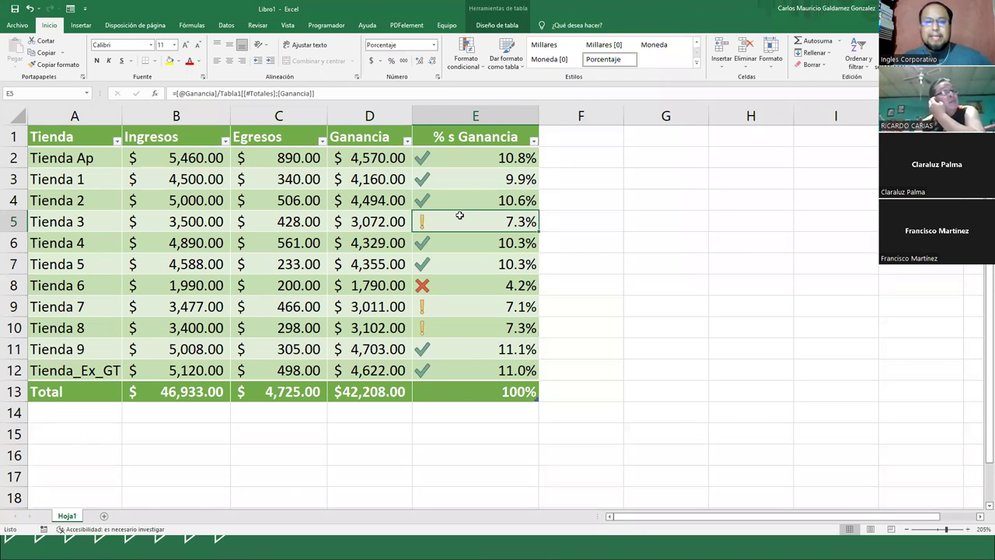
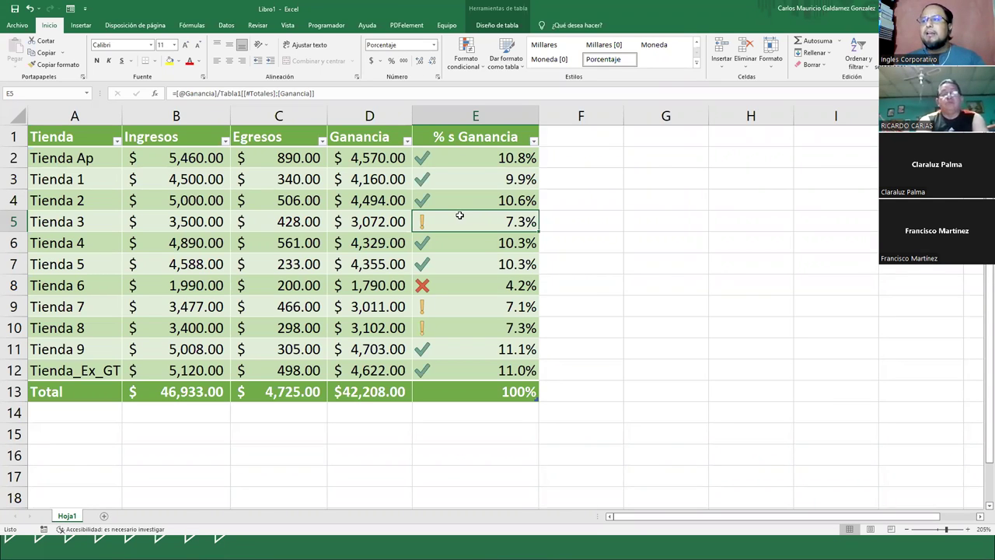
- Check the Ganancia and percentage formulas in cells E5, E6 and E8
drag(365, 137, 432, 391)
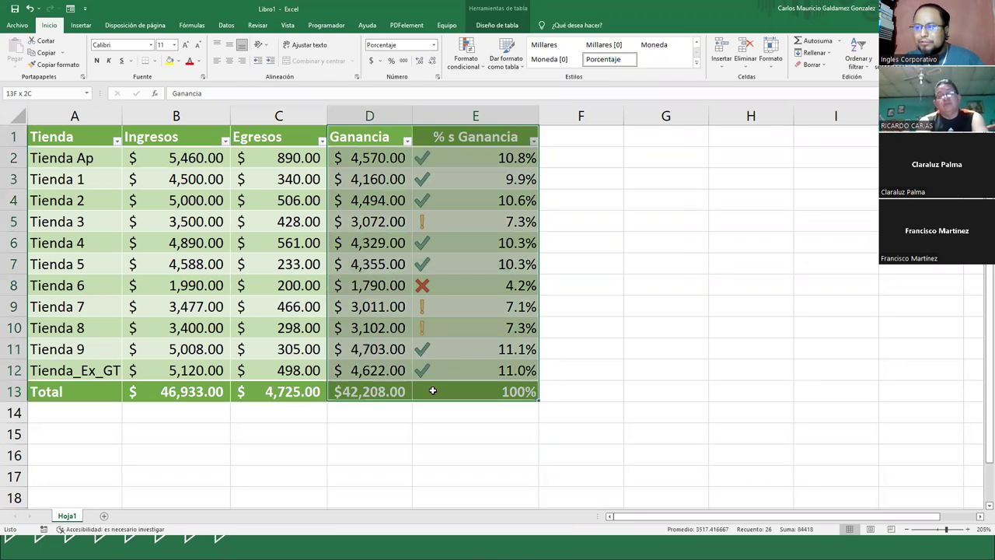
click(515, 289)
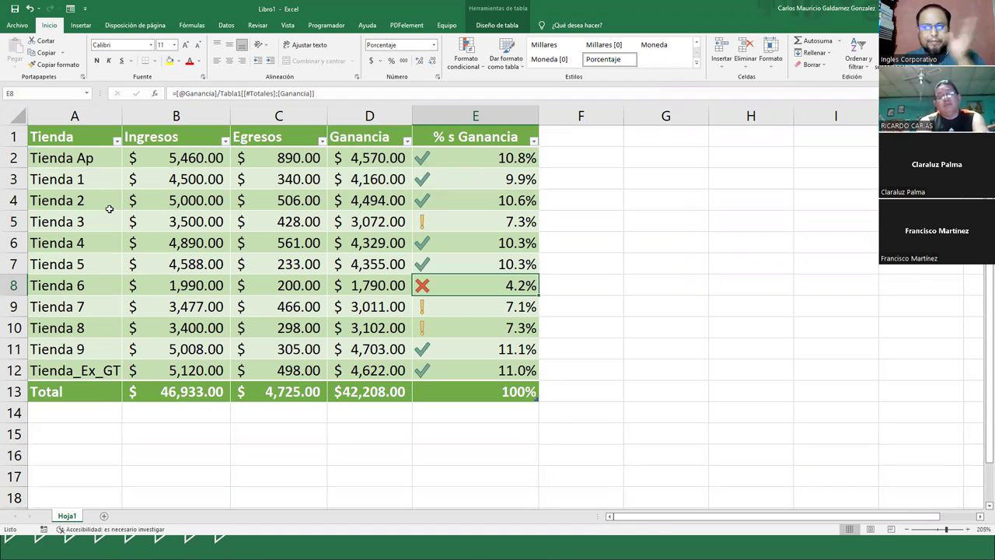
drag(85, 152, 83, 375)
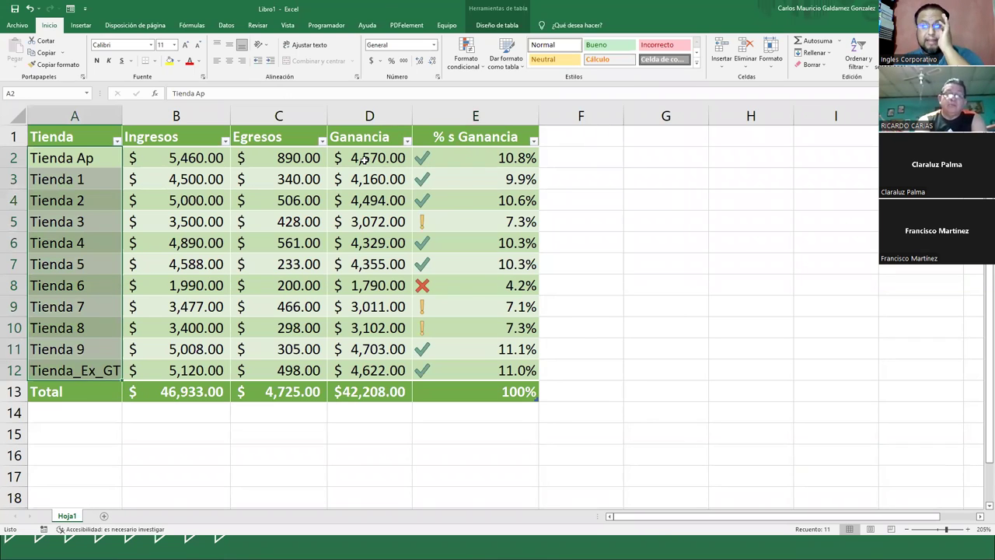
drag(363, 158, 420, 388)
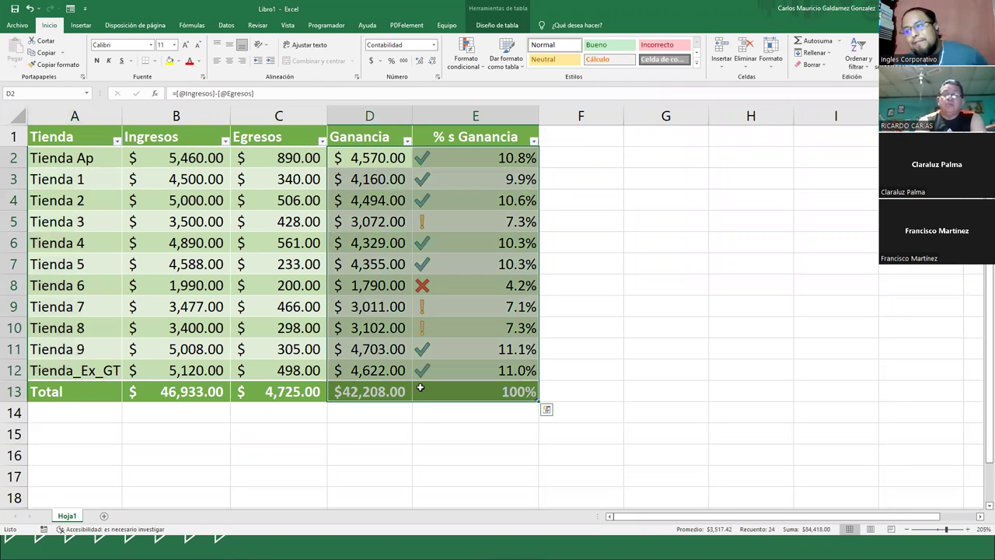
click(472, 243)
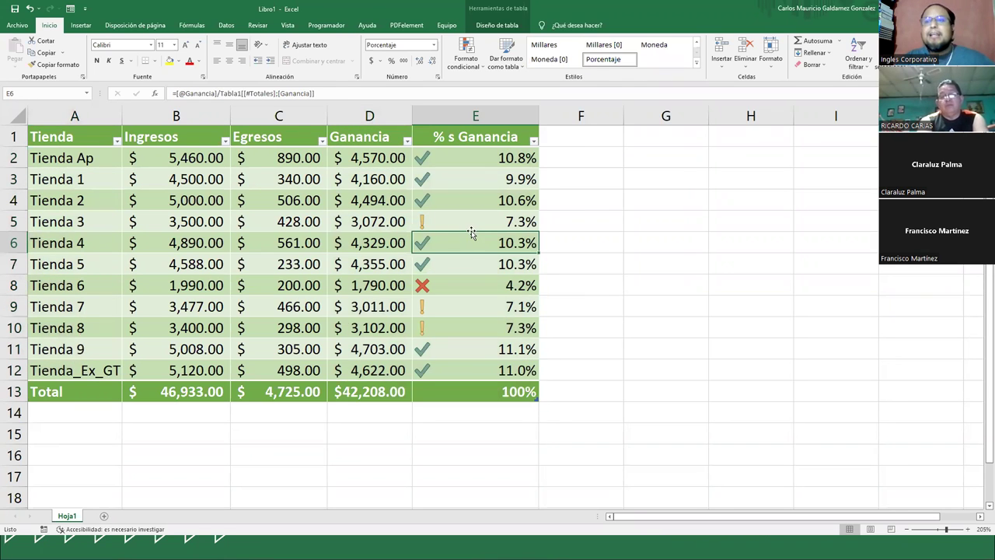
click(457, 229)
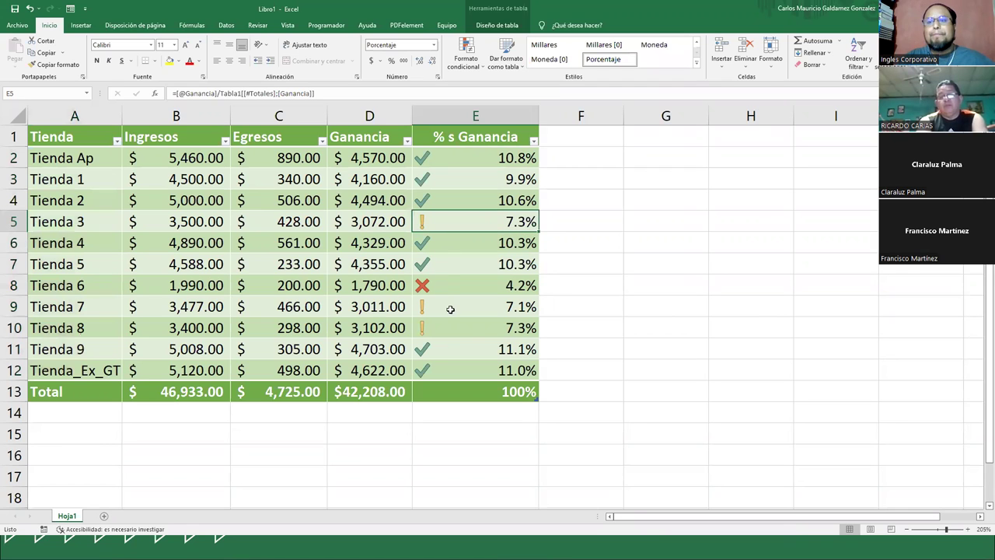
click(460, 286)
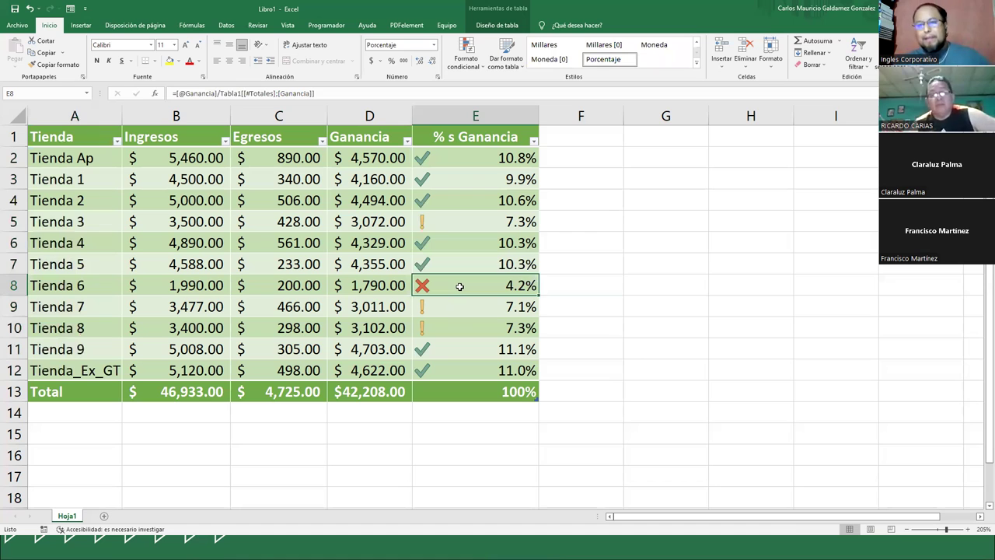
- Narrow column E so it fits the E2:E12 percentages
click(441, 158)
drag(437, 182, 433, 362)
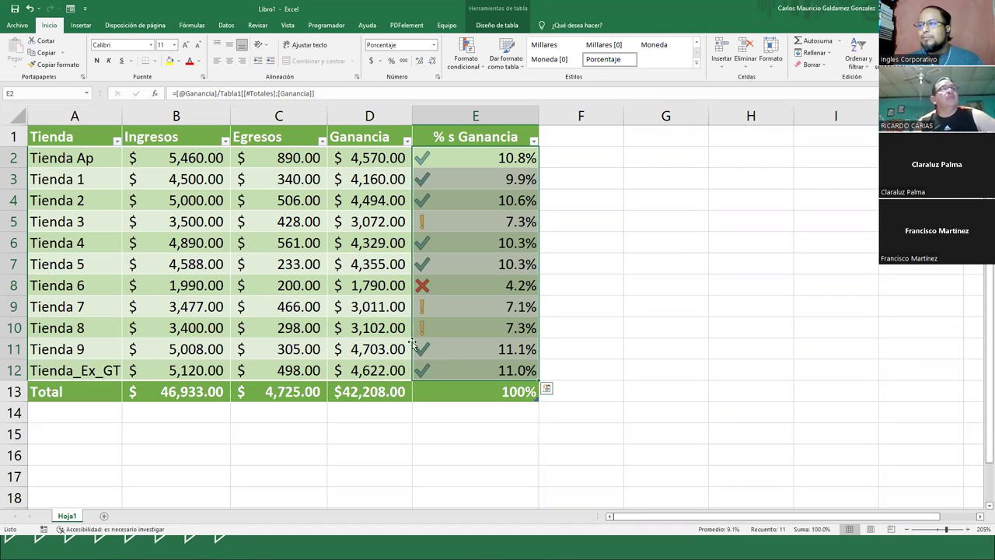
click(464, 310)
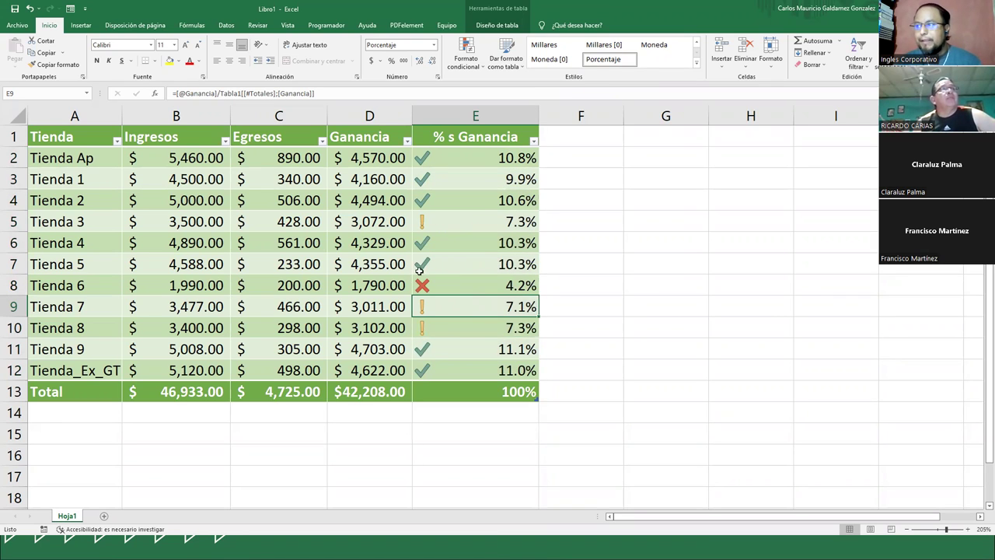
drag(535, 117, 514, 115)
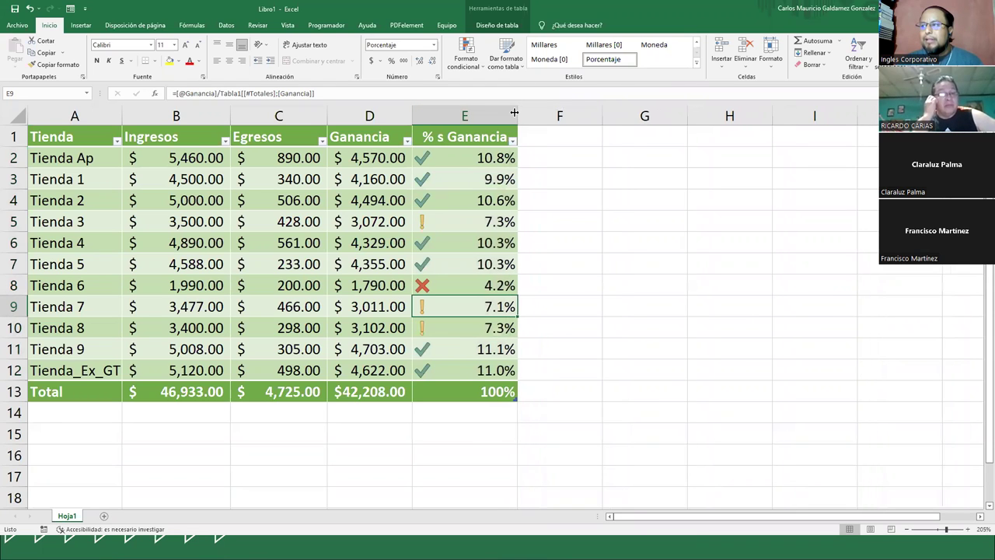
- Center-align the percentages in E2:E12
click(451, 180)
drag(459, 157, 464, 370)
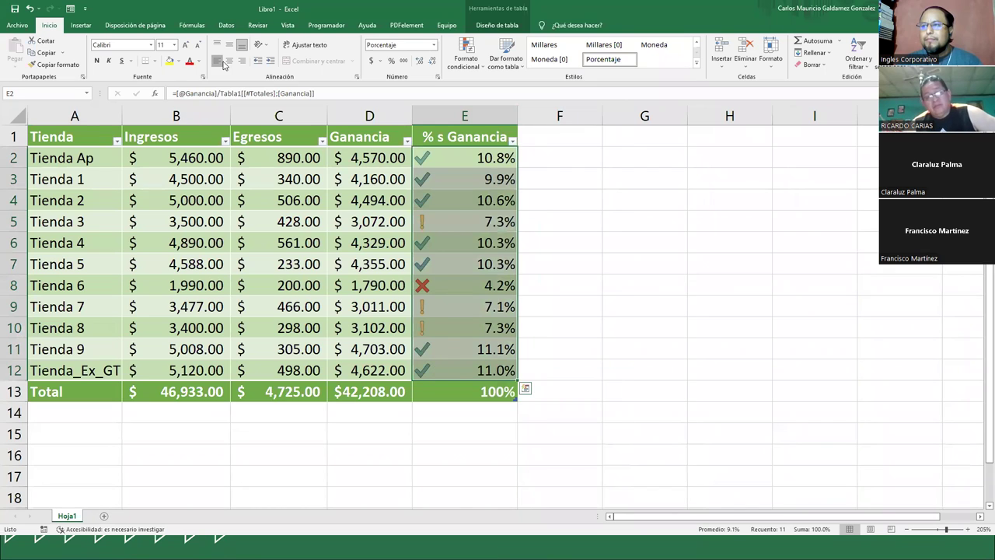
click(218, 60)
click(229, 61)
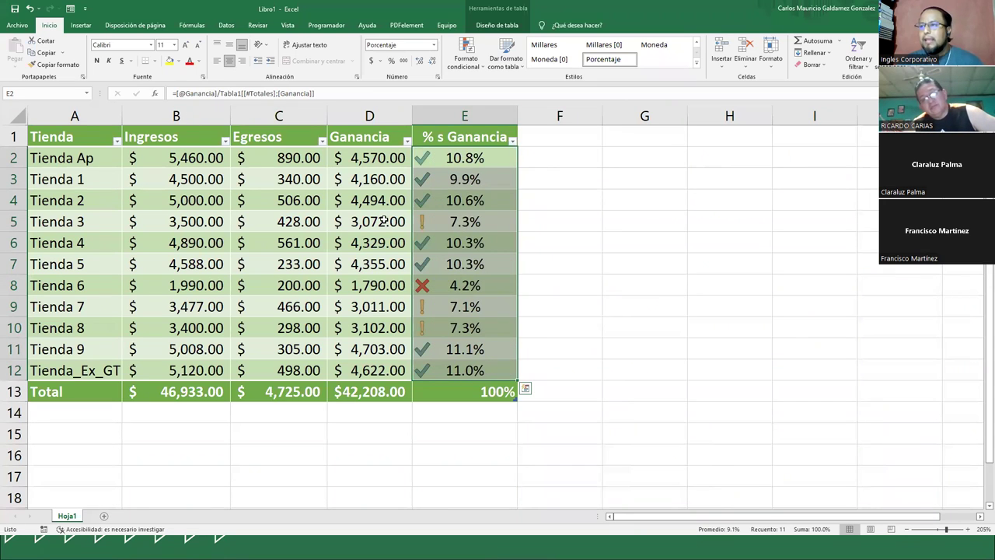
click(458, 282)
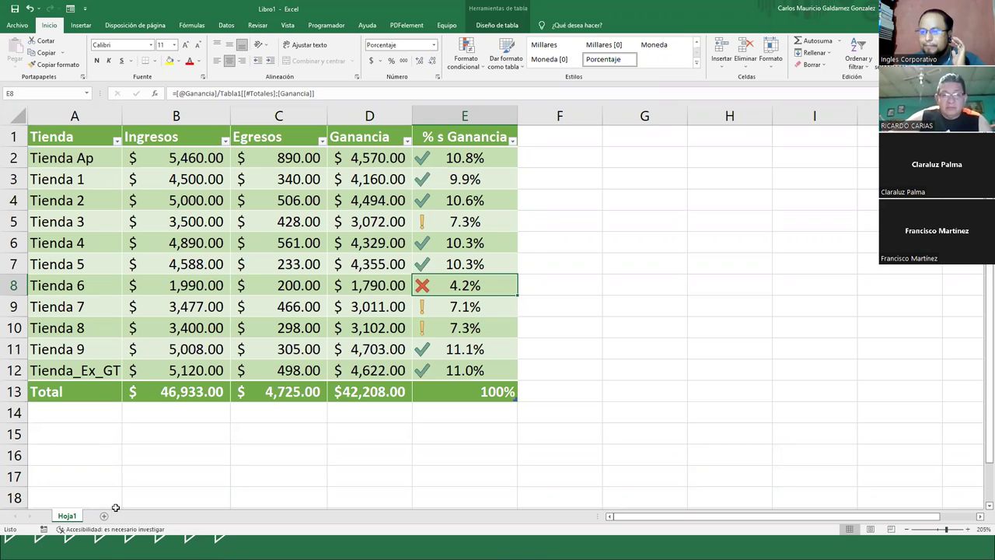
- On a new sheet Hoja2, add the headings Vendedor and Tienda 1, filled right to Tienda 10
click(83, 515)
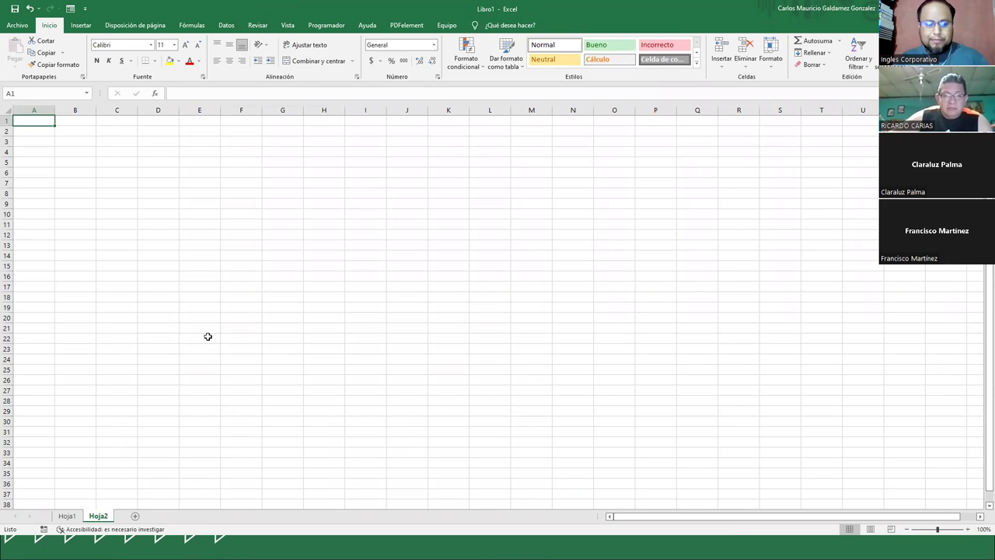
scroll(207, 334, up, 5)
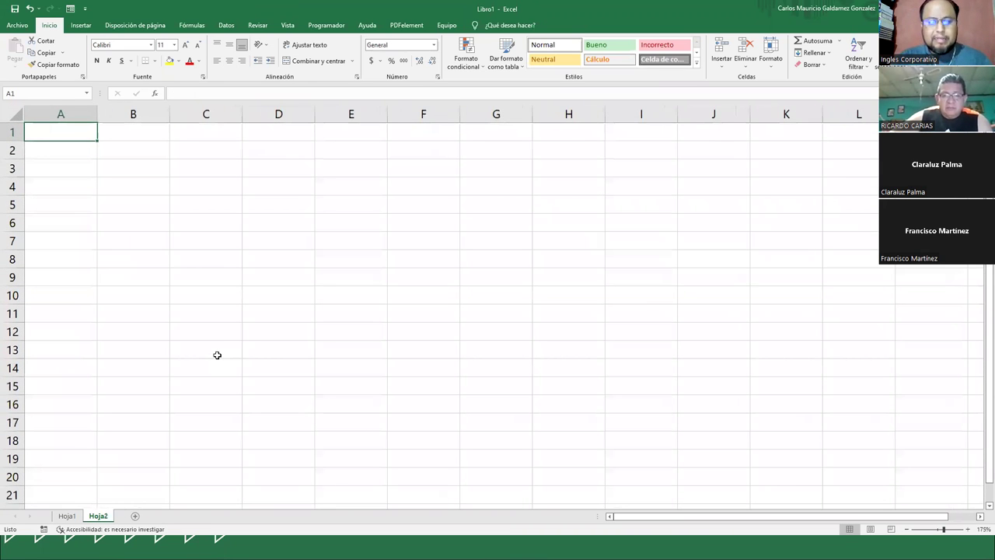
text(Vendedor)
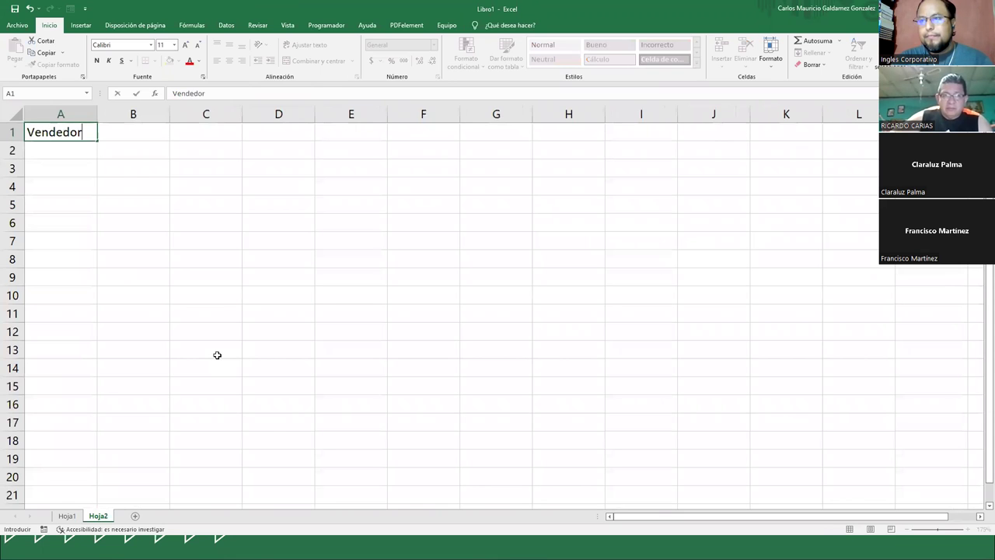
key(Tab)
text(Tienda)
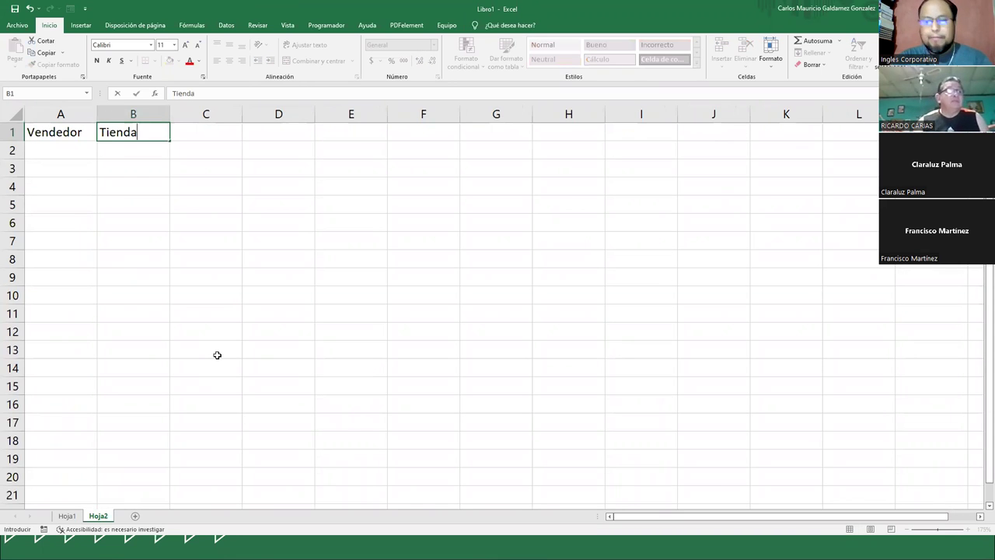
text( T)
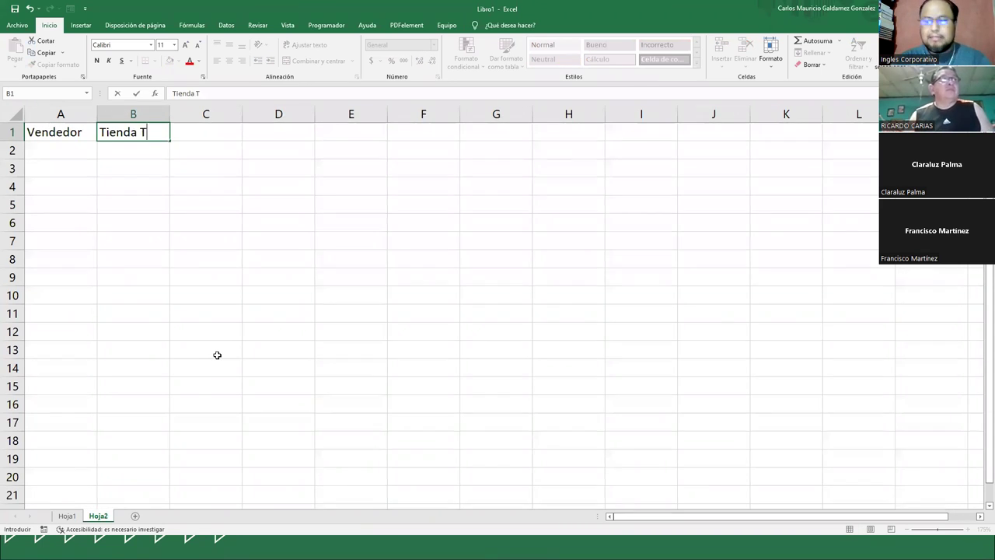
key(BackSpace)
text(1)
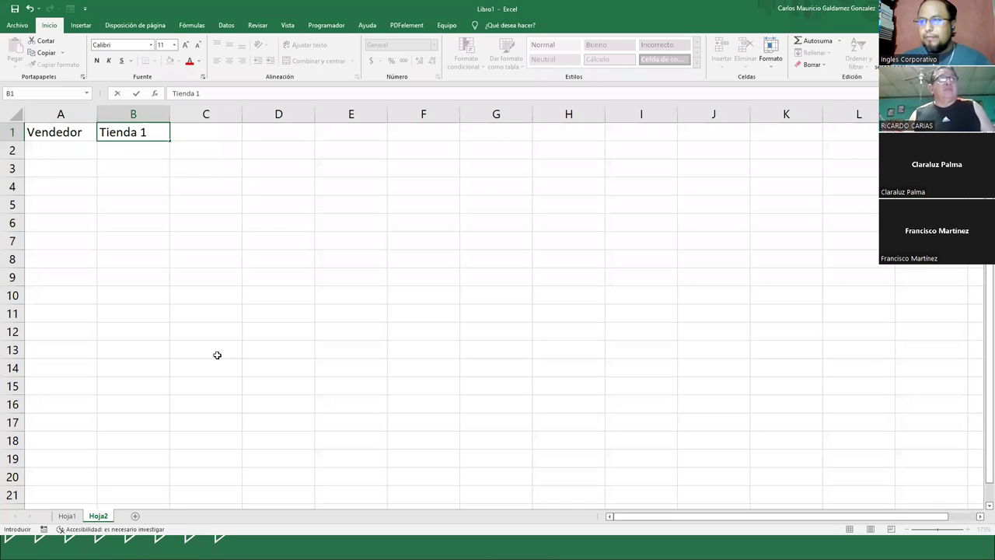
click(110, 208)
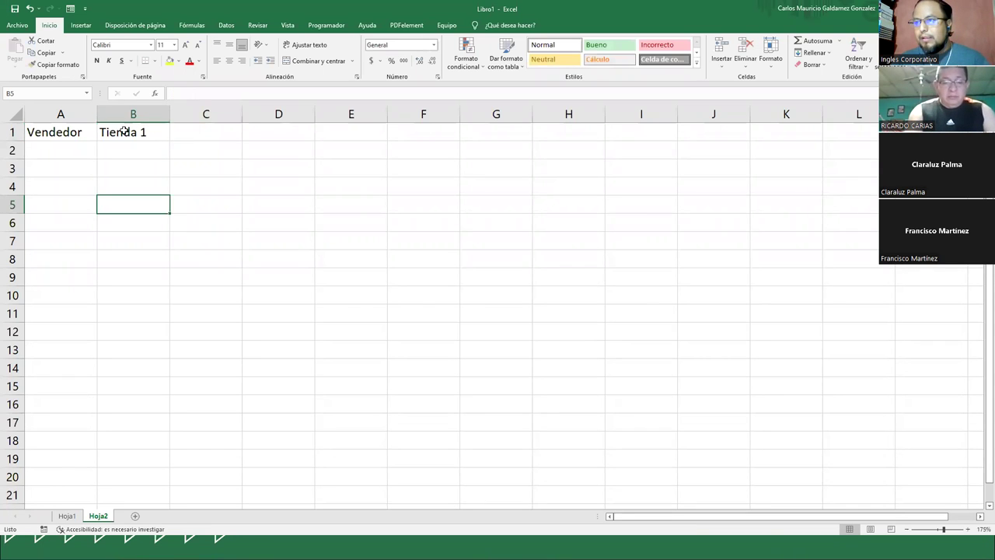
double_click(170, 114)
click(145, 140)
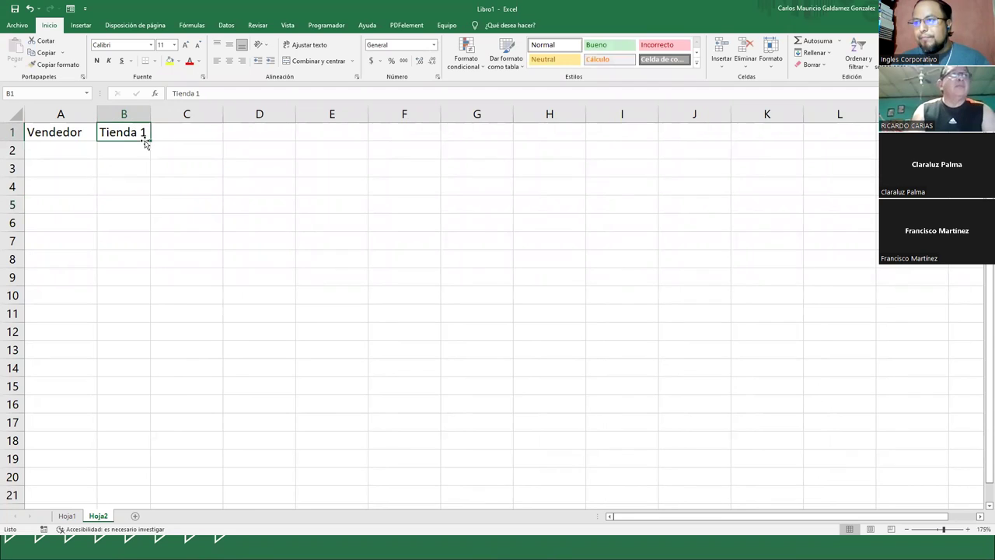
drag(147, 142, 772, 132)
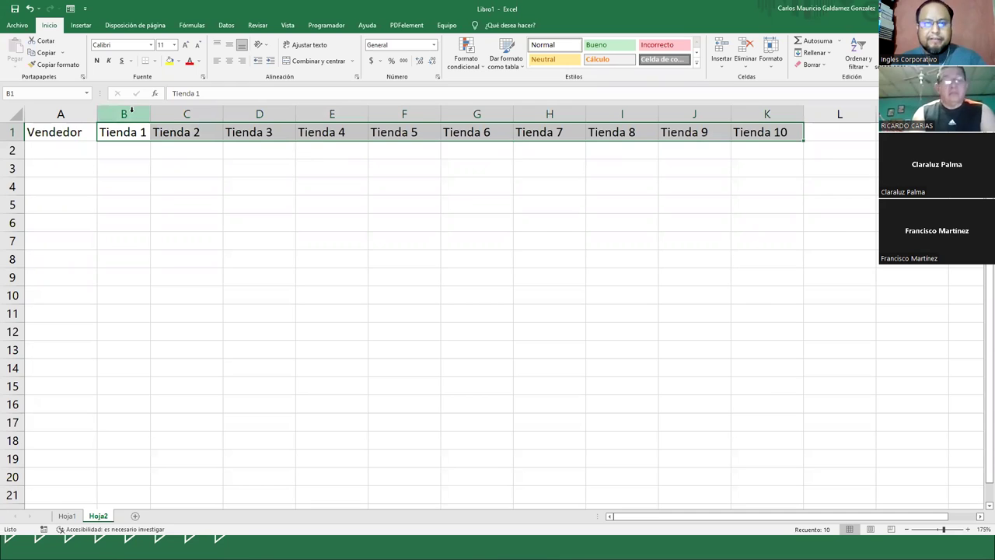
- Set columns B through K to a column width of 8.7
drag(125, 114, 404, 114)
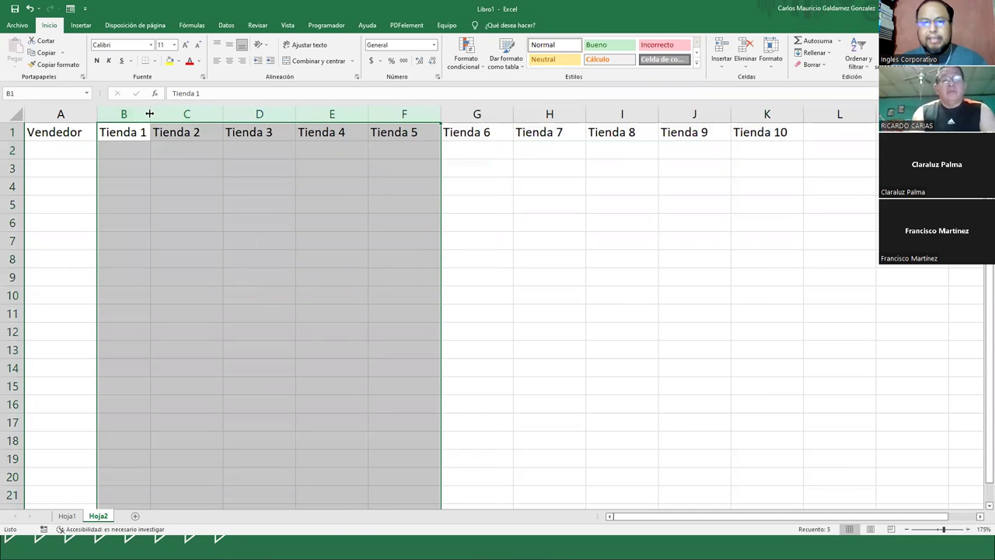
mouse_move(146, 115)
mouse_down()
mouse_move(801, 121)
mouse_move(132, 116)
mouse_up()
click(762, 115)
right_click(133, 115)
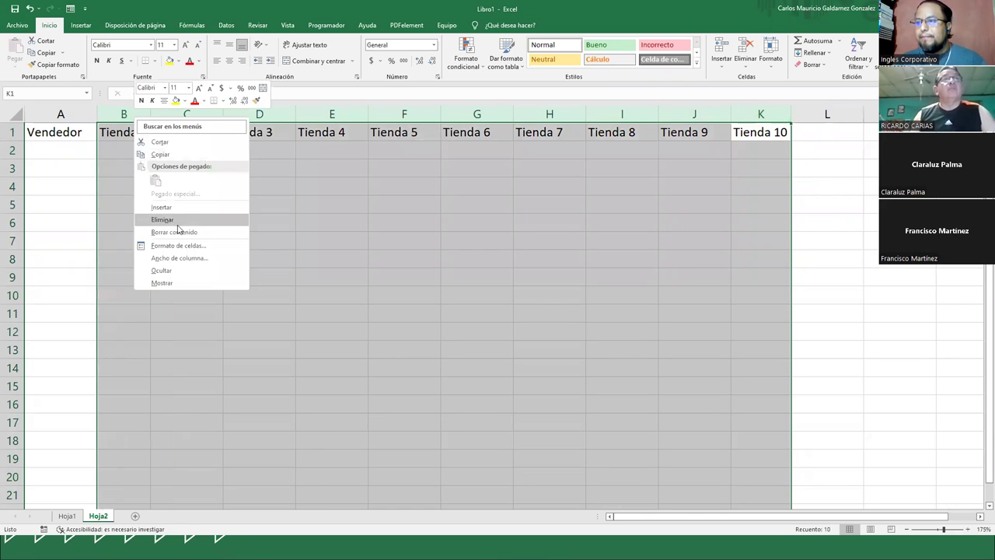
click(180, 259)
text(8.7)
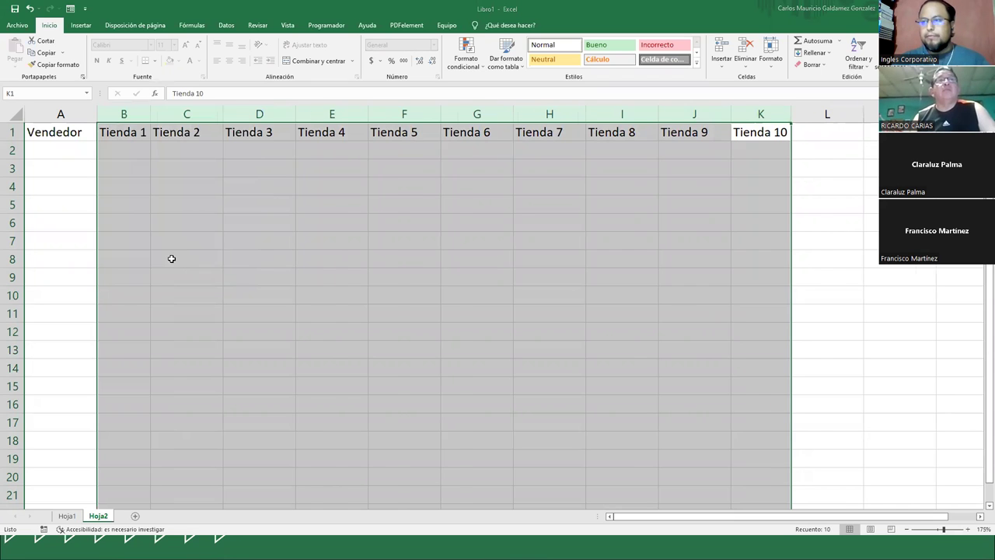
click(160, 284)
click(177, 224)
click(36, 151)
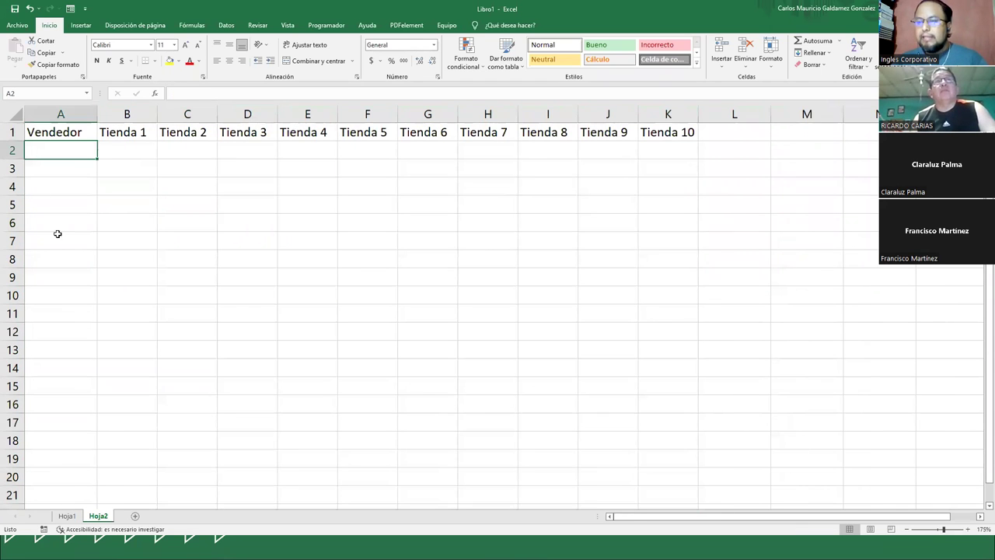
- Enter the first seller's name, insert a blank row above the headings, and fit column A
text(Juan Antonio)
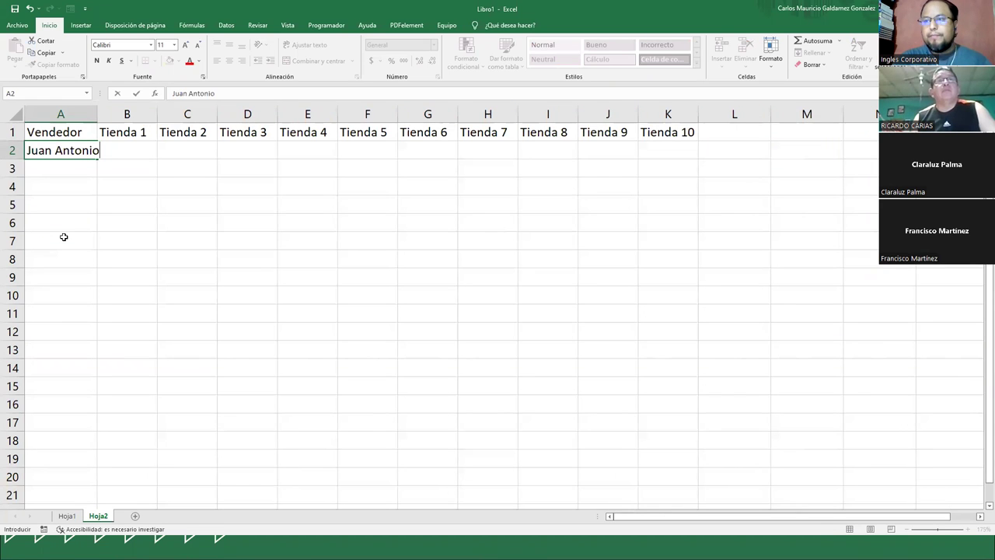
key(Return)
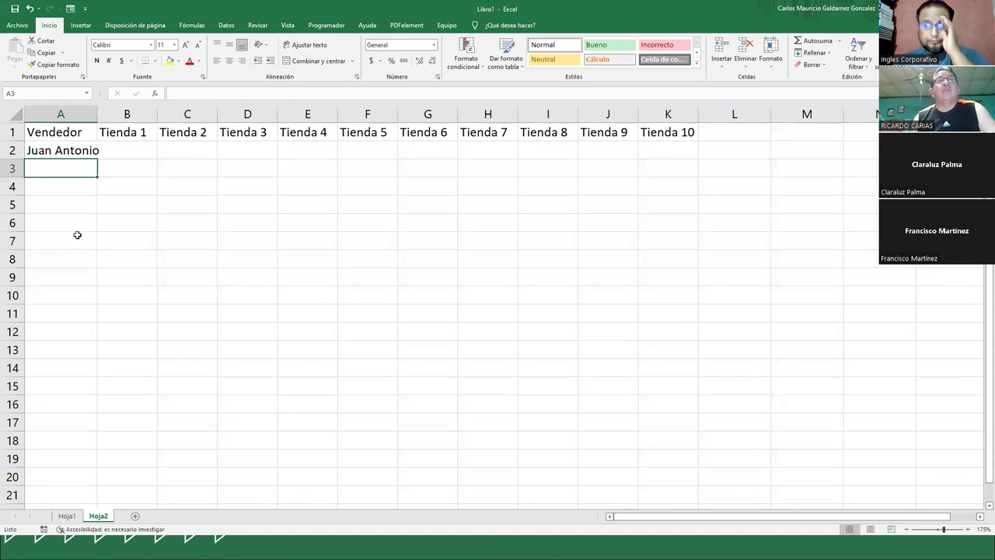
right_click(22, 133)
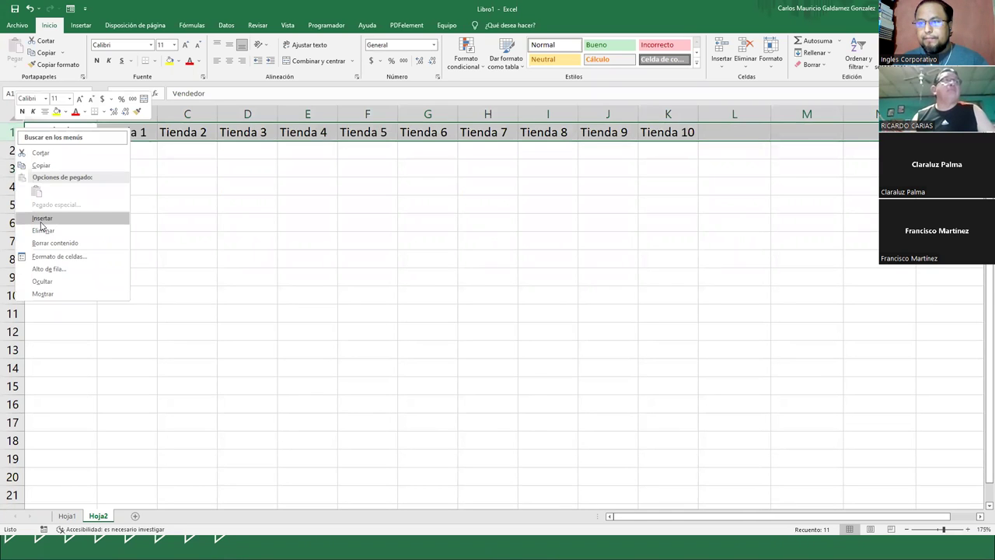
click(41, 223)
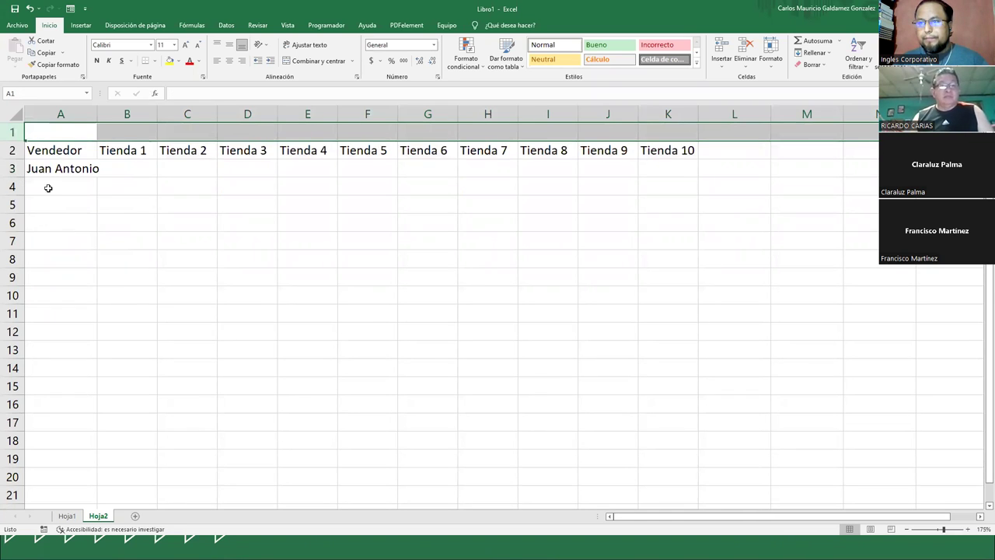
click(82, 129)
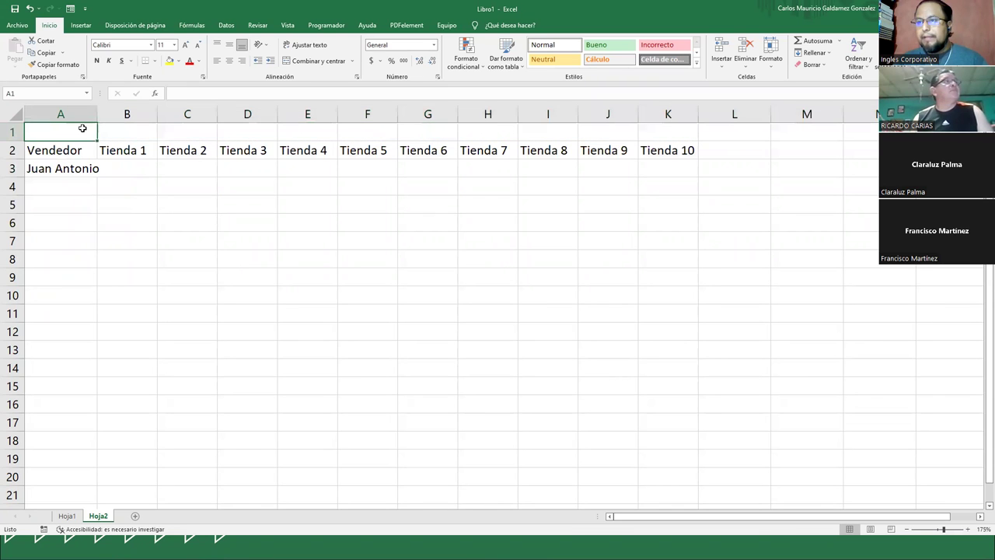
click(53, 187)
double_click(97, 114)
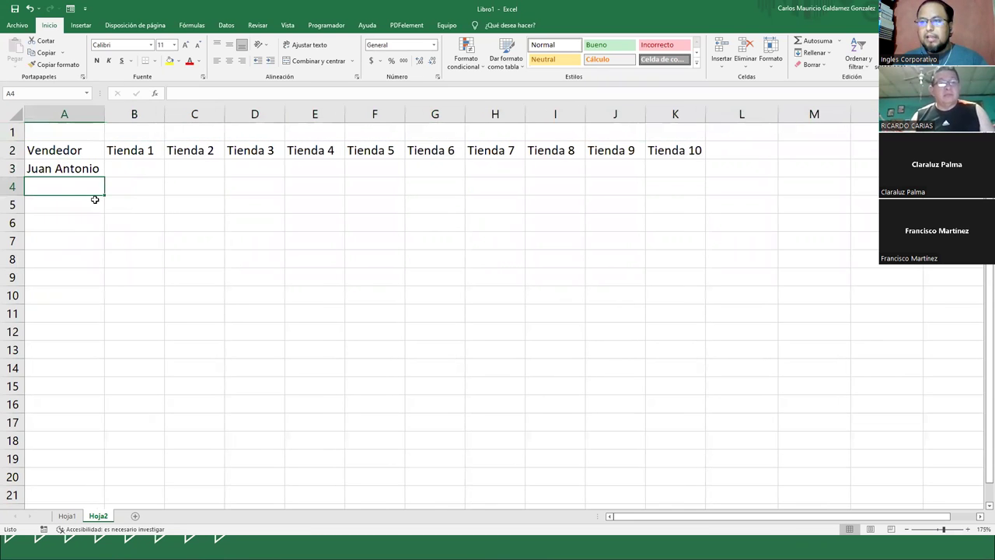
- Type the remaining four seller names down to A7 and auto-fit column A
text(Jose Miguel)
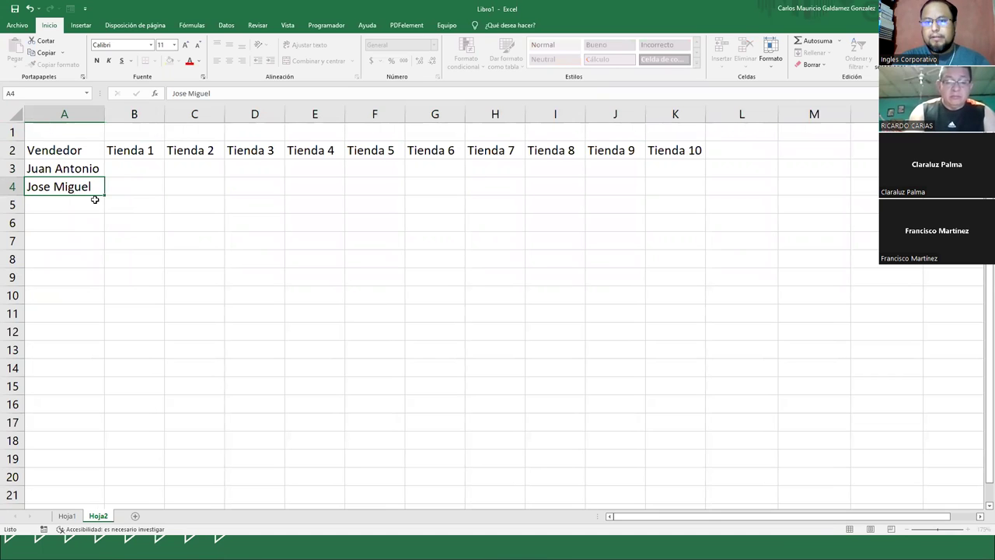
key(Return)
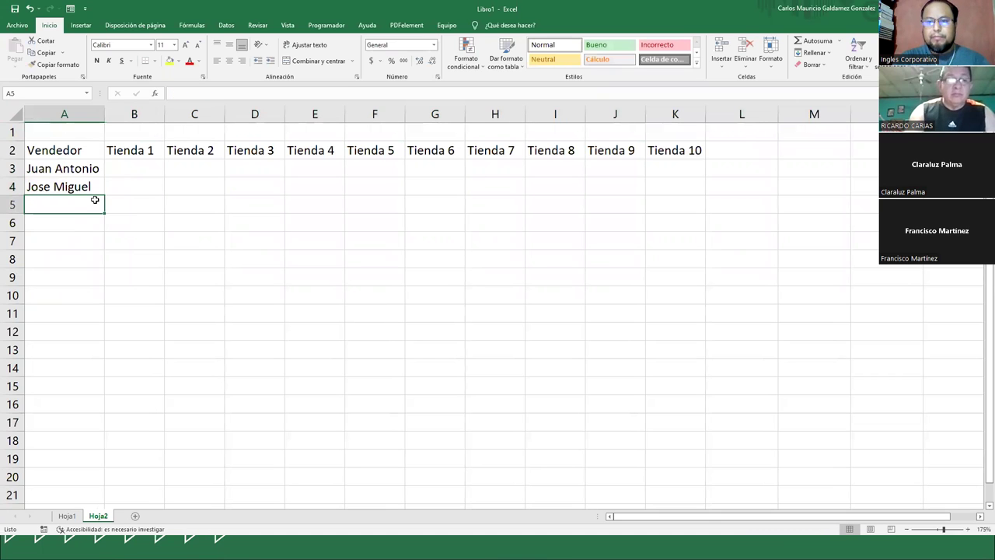
text(Ernesto Ismael)
key(Return)
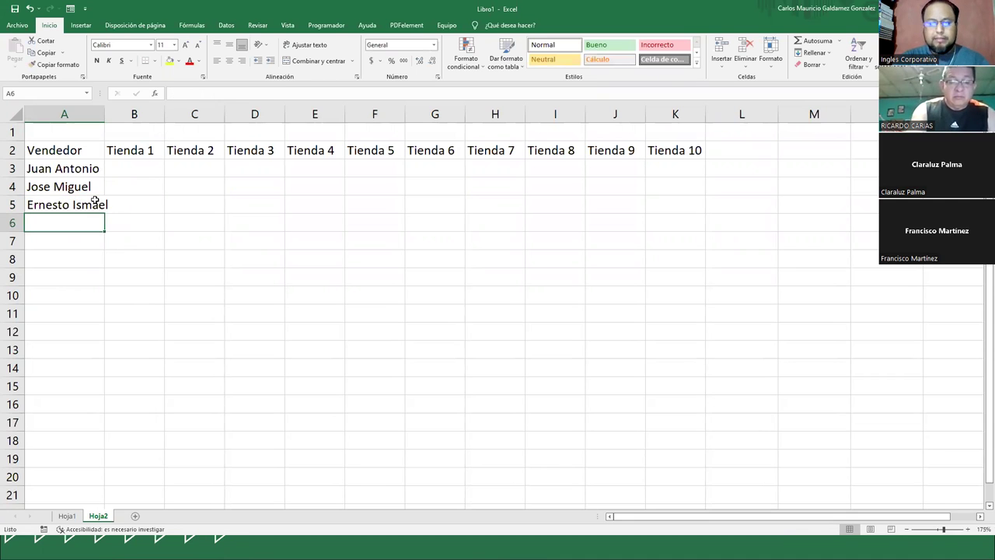
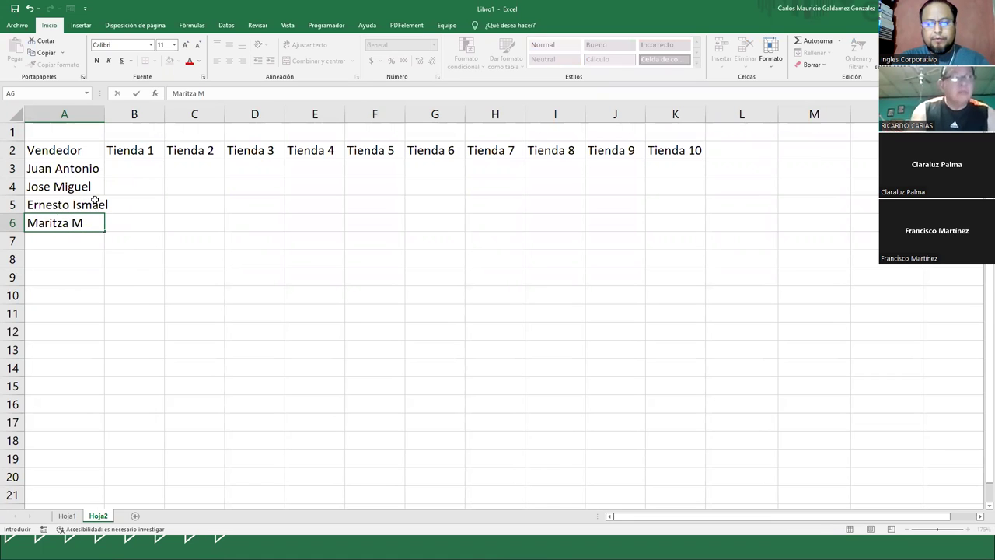
key(Return)
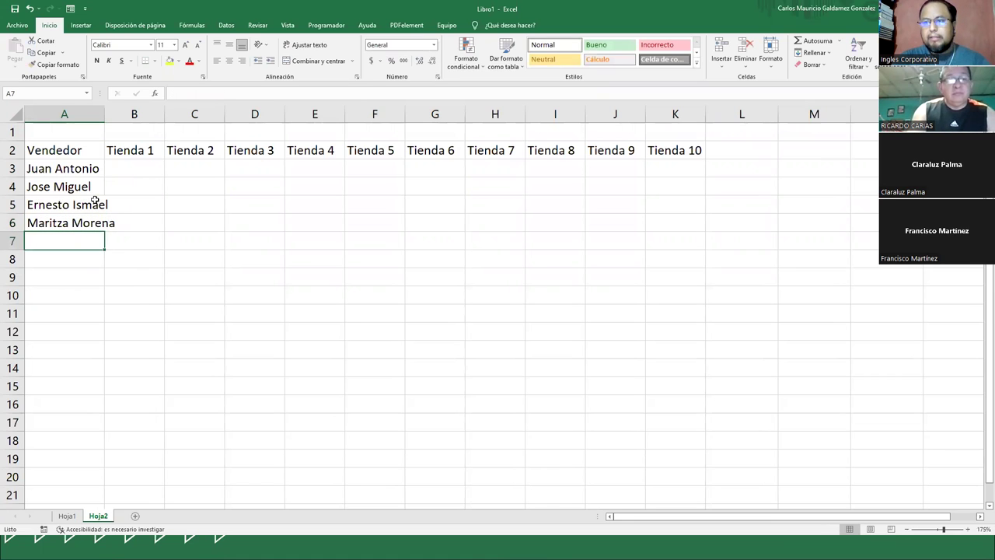
text(Ig)
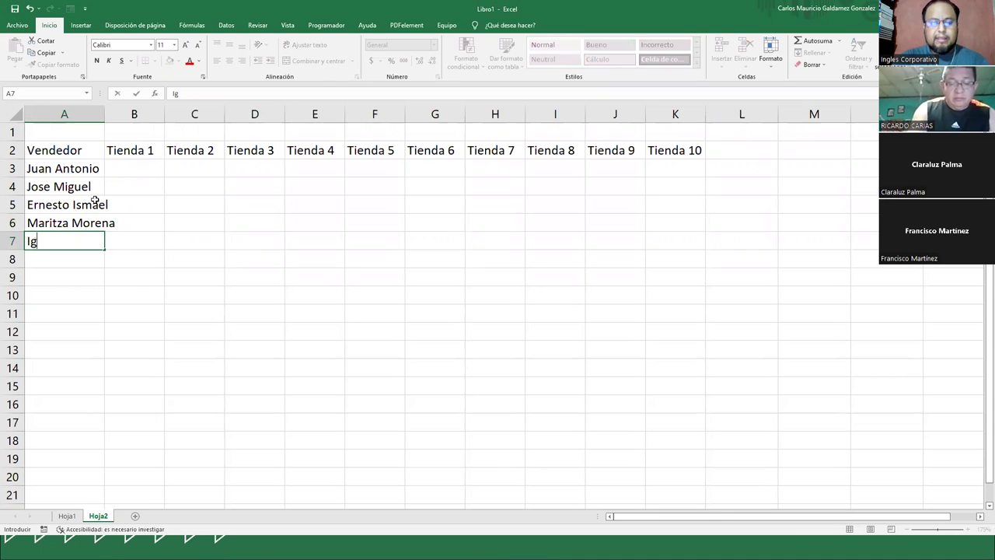
text(gm)
key(BackSpace)
key(BackSpace)
text(gmac)
key(BackSpace)
key(BackSpace)
key(BackSpace)
key(BackSpace)
key(BackSpace)
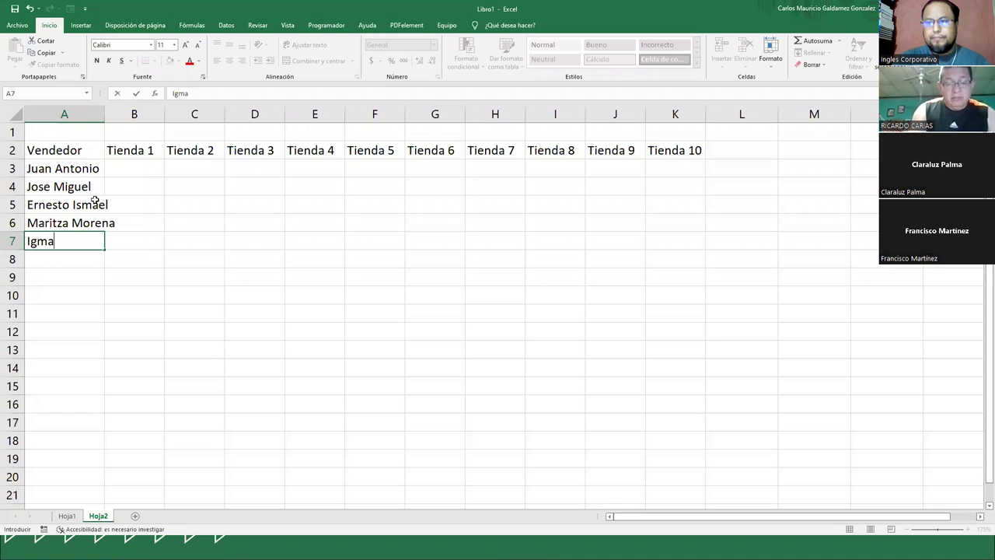
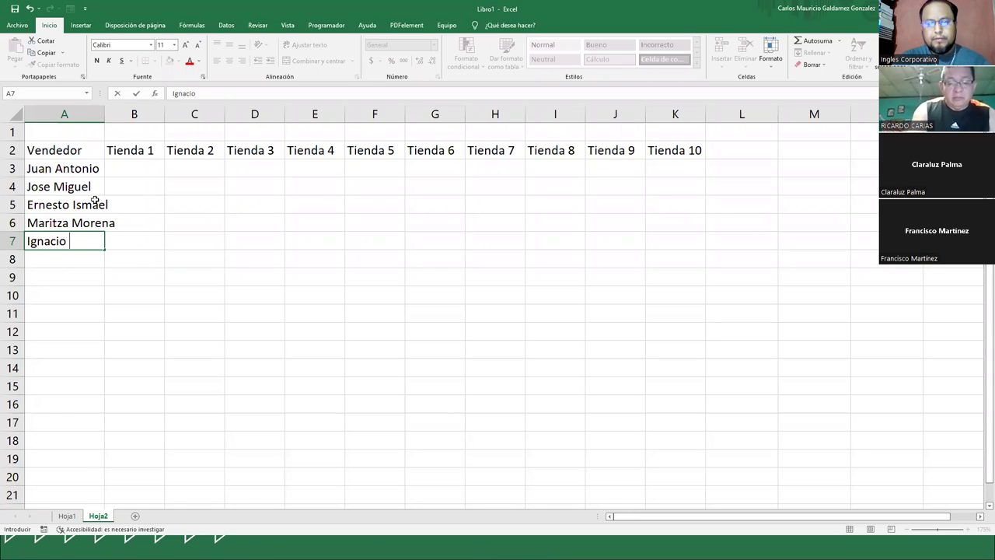
key(ctrl+Return)
key(Return)
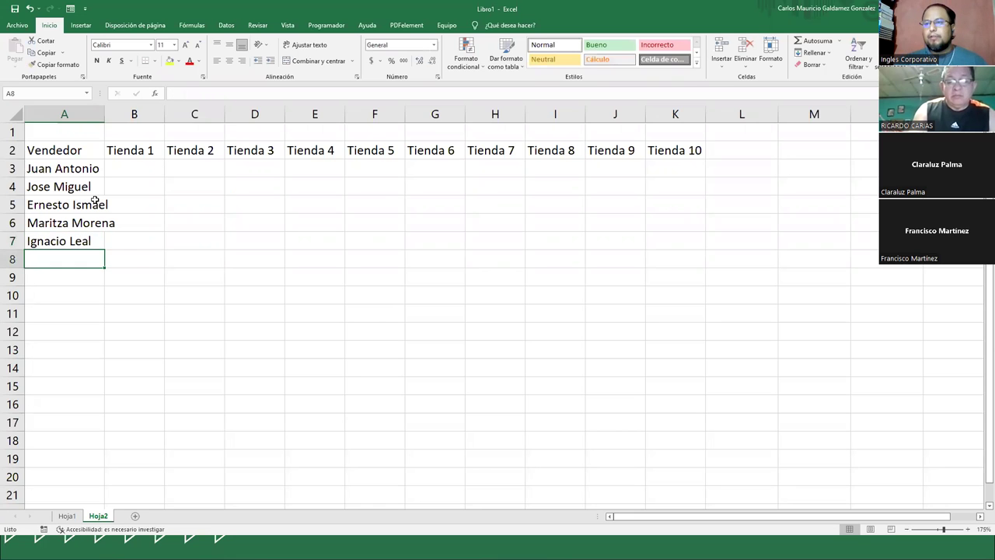
double_click(102, 115)
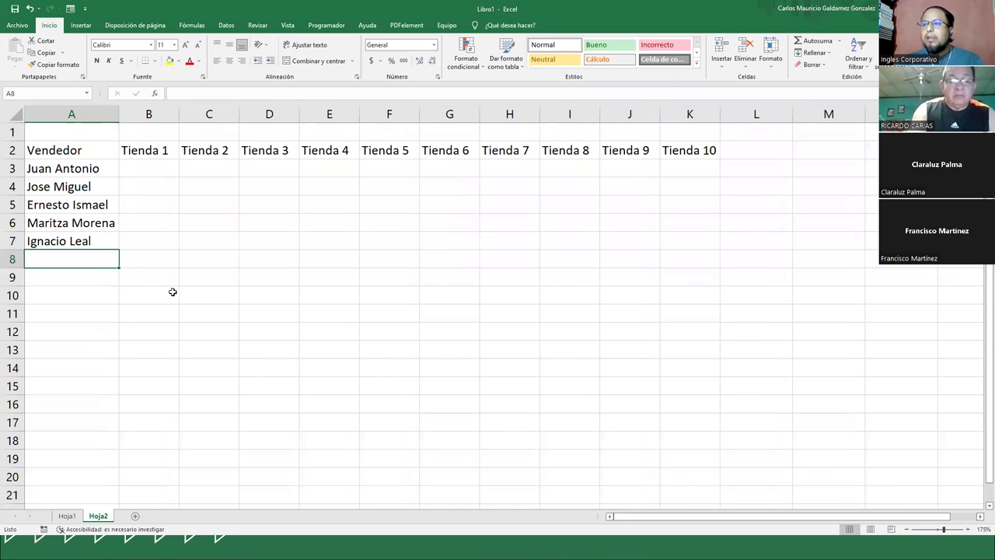
- Apply the accounting currency format to the sales grid B3:K7
click(150, 169)
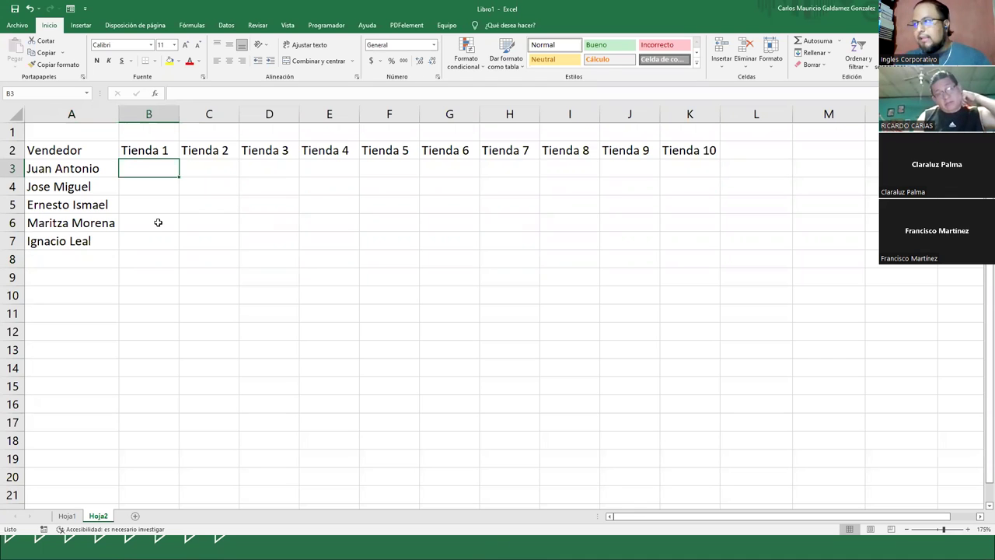
click(199, 191)
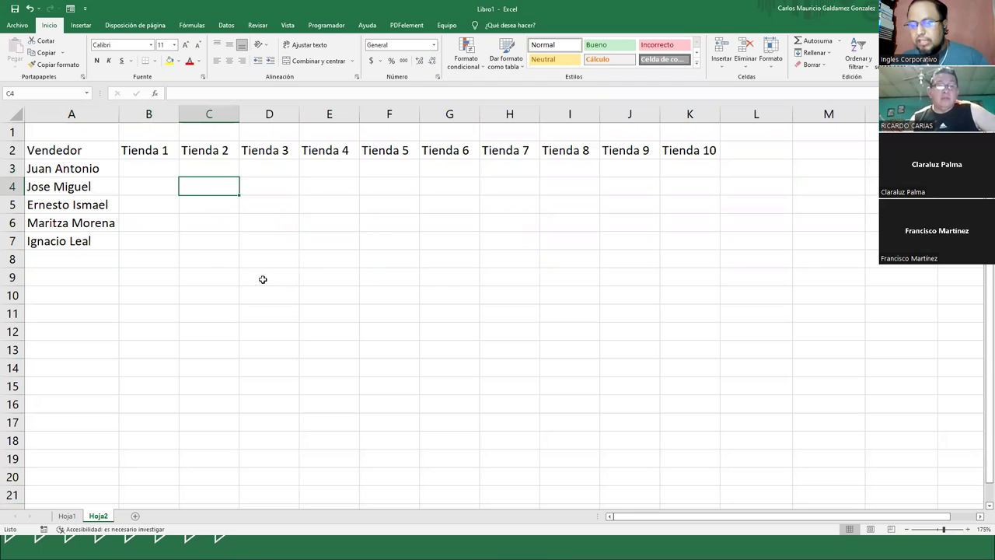
drag(163, 174, 686, 238)
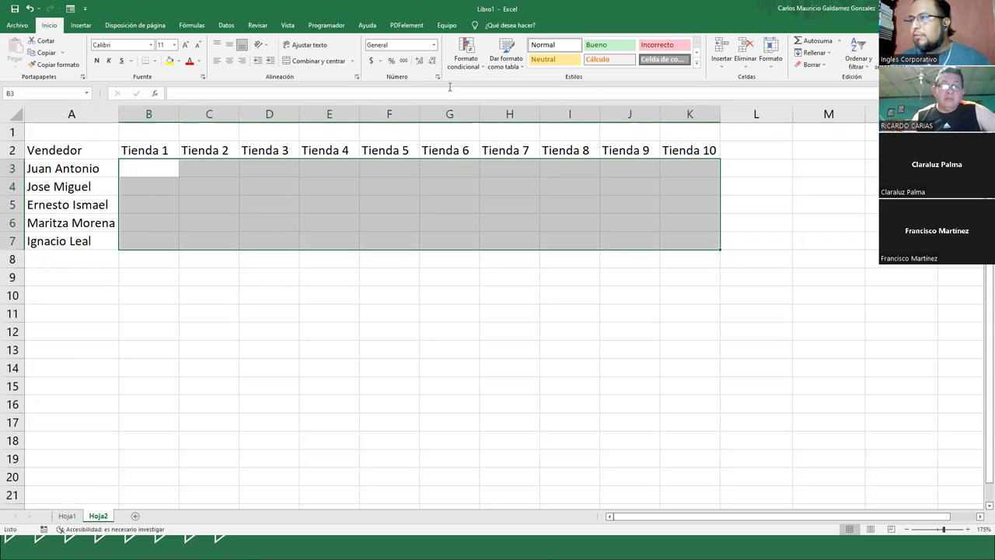
click(371, 62)
click(147, 172)
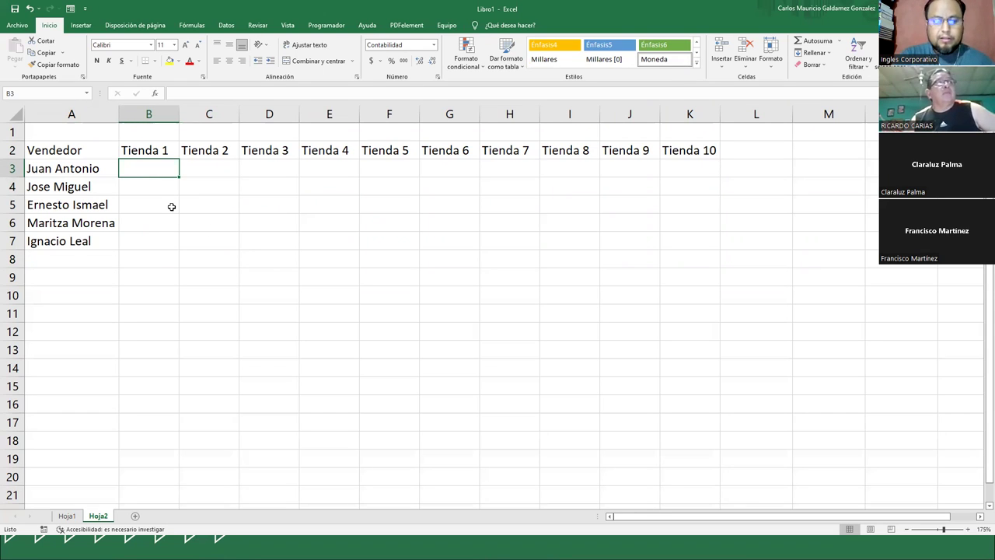
- Enter the Tienda 1 sales 67, 35, 57, 34 and 49 in B3:B7
text(67.00)
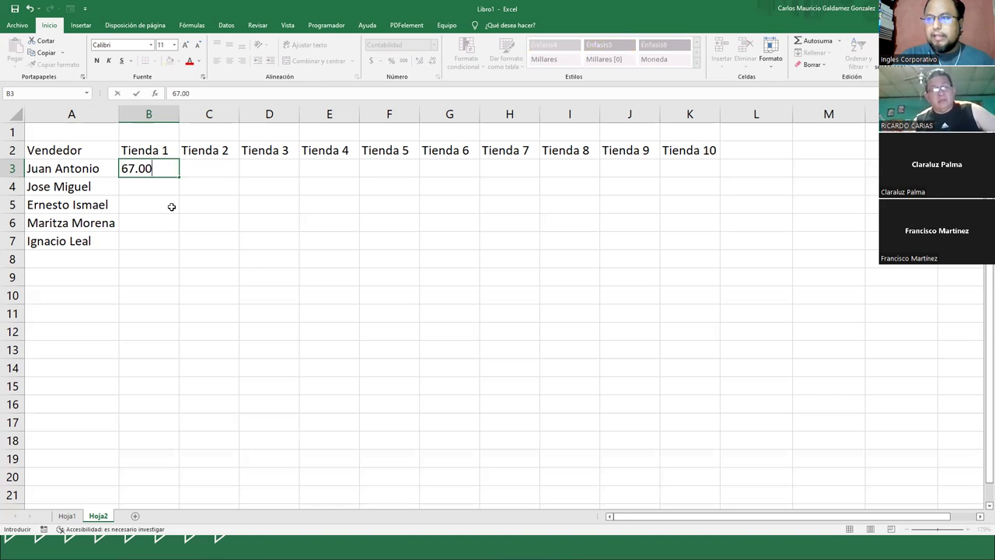
key(Return)
click(171, 206)
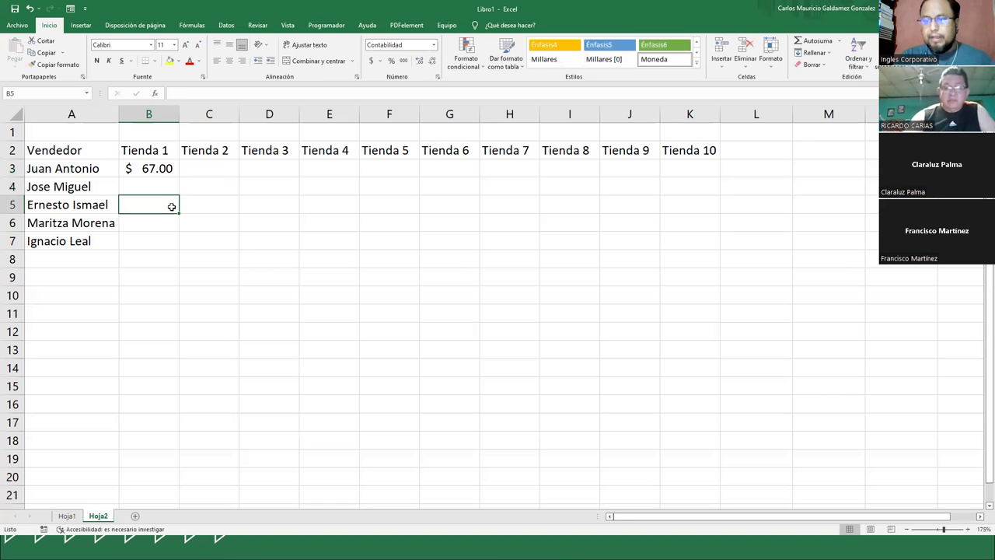
key(Up)
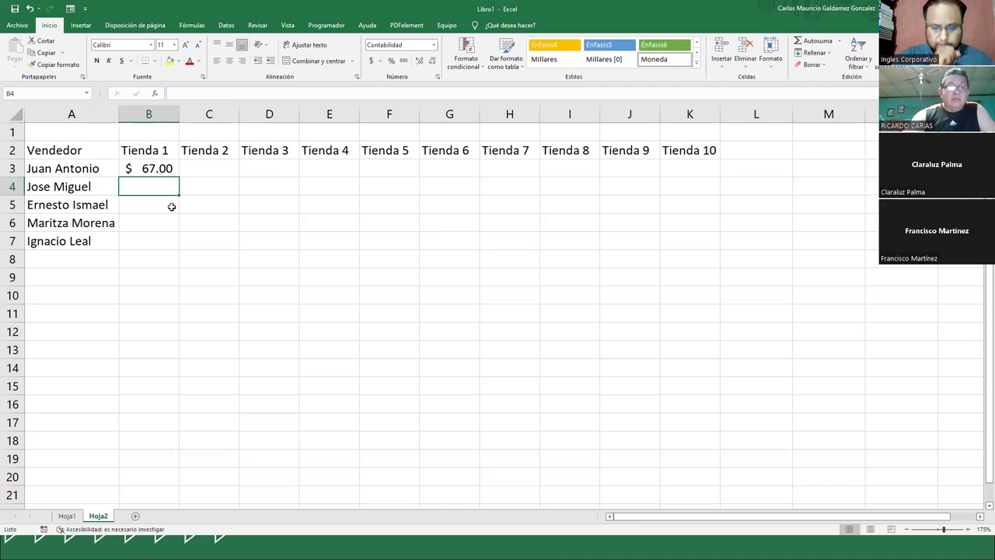
text(35)
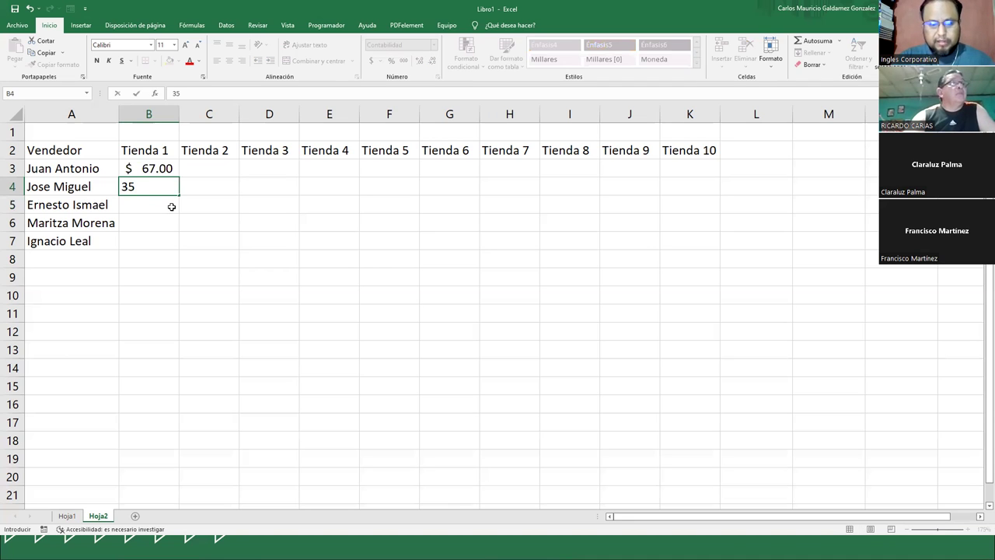
key(Return)
text(57)
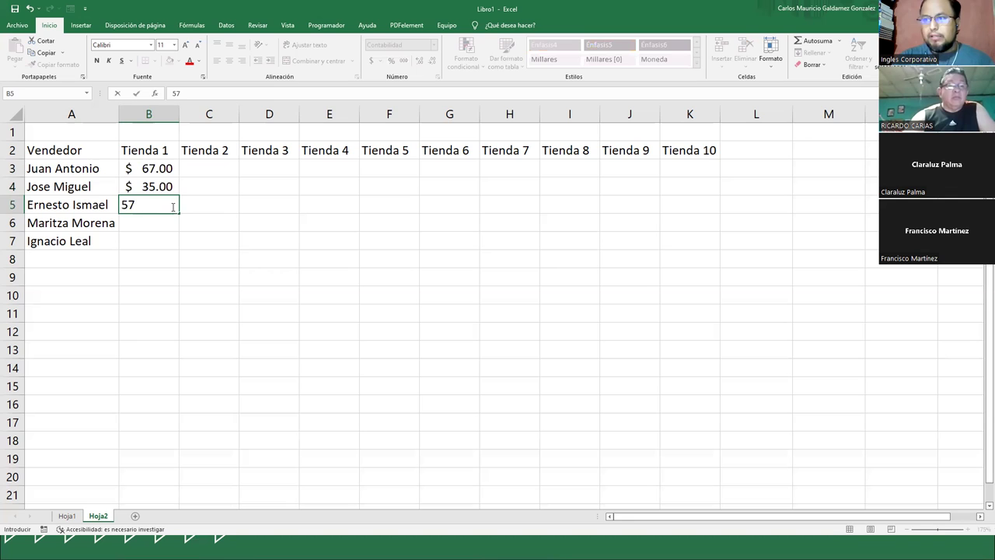
key(Return)
text(34)
key(Return)
text(49)
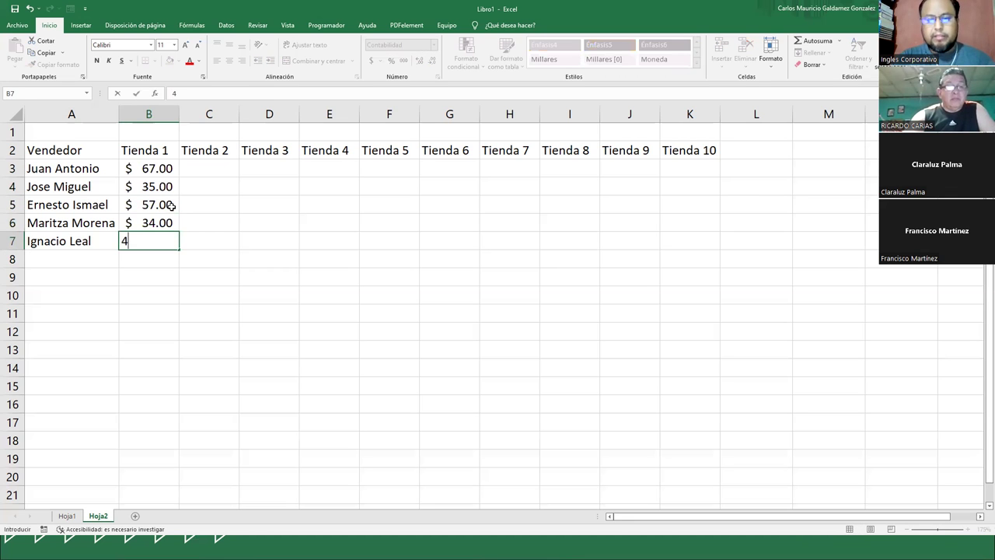
key(Up)
key(Right)
key(Up)
key(Up)
key(Up)
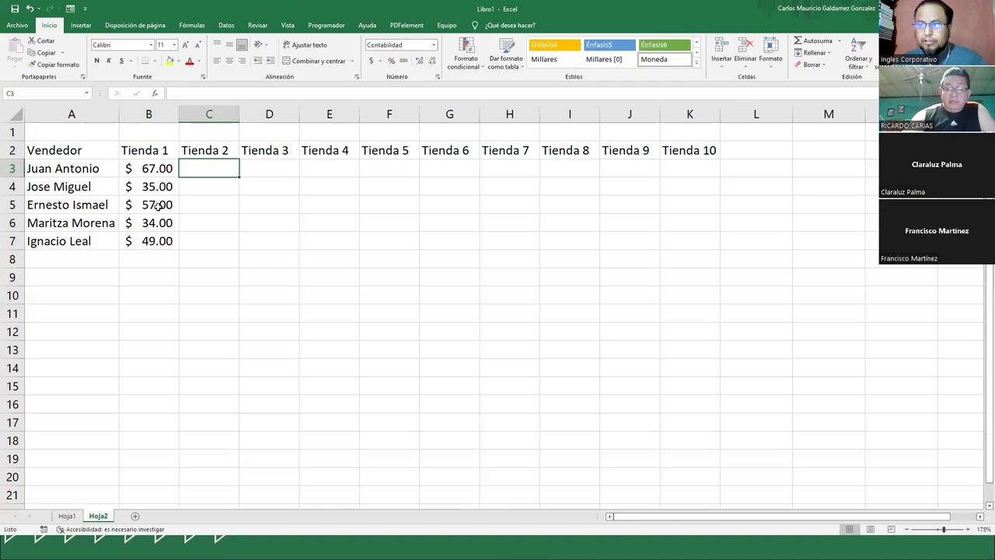
- Enter the first seller's Tienda 2–4 sales: 104, 118.90 and 0
drag(51, 168, 662, 168)
drag(128, 150, 704, 158)
click(355, 223)
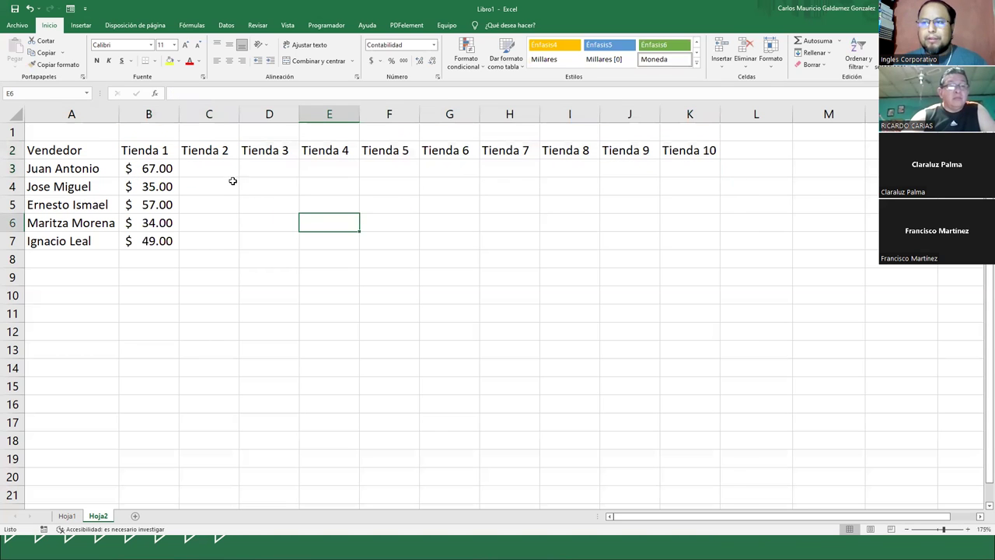
click(223, 172)
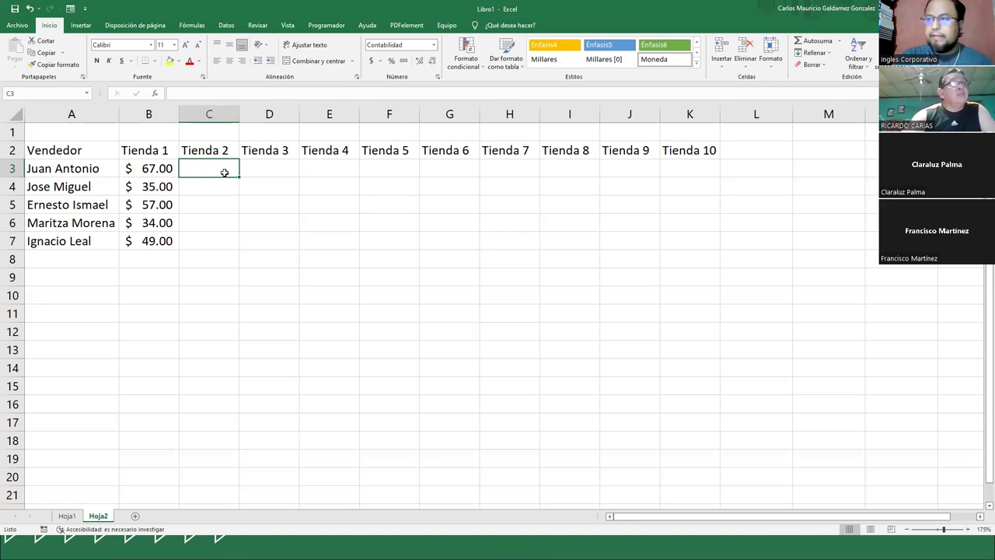
text(104)
key(Tab)
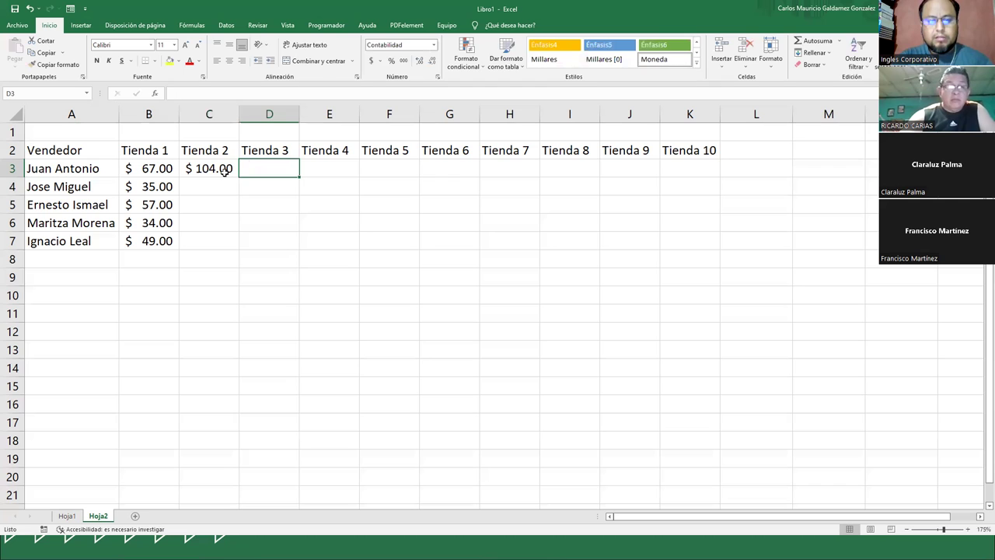
text(10)
key(BackSpace)
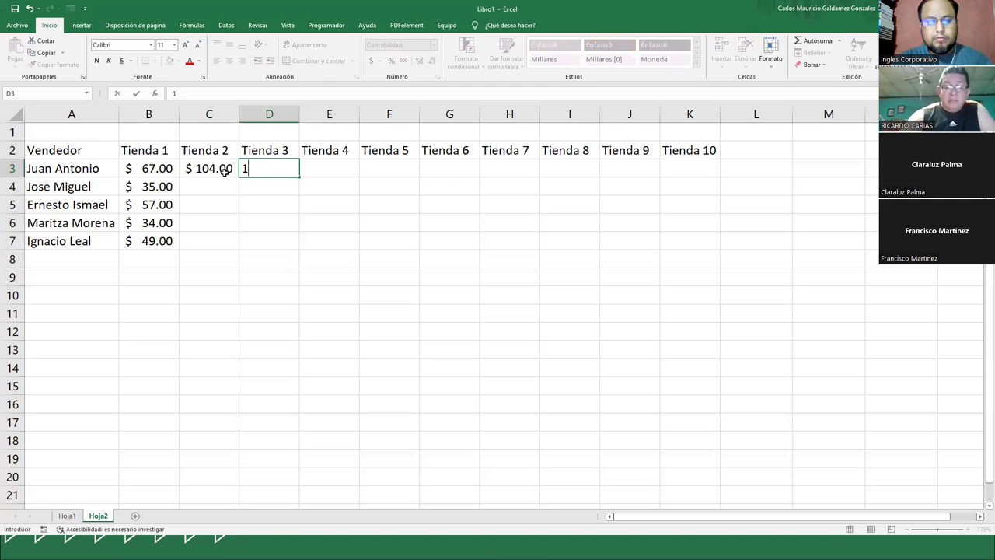
text(18.)
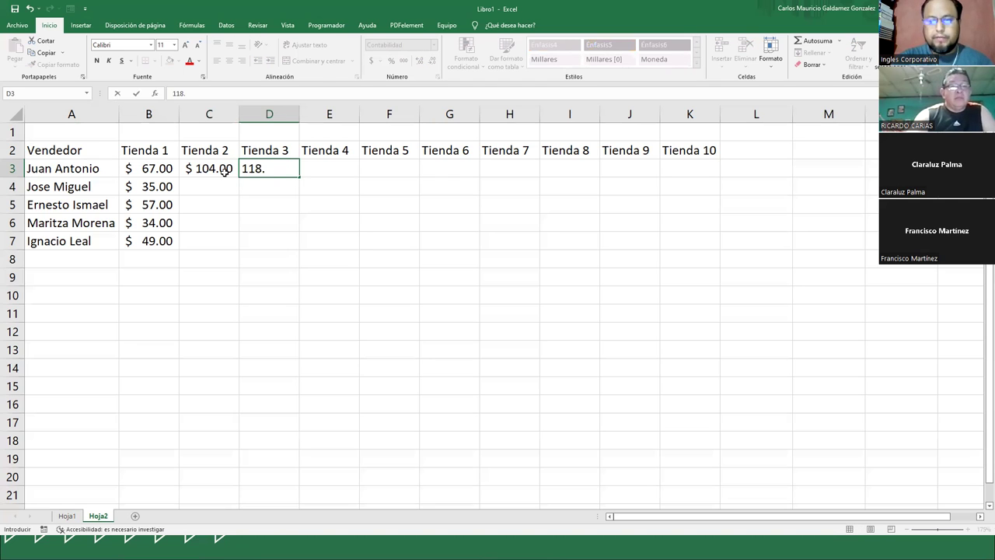
text(9)
key(Tab)
text(0)
key(Tab)
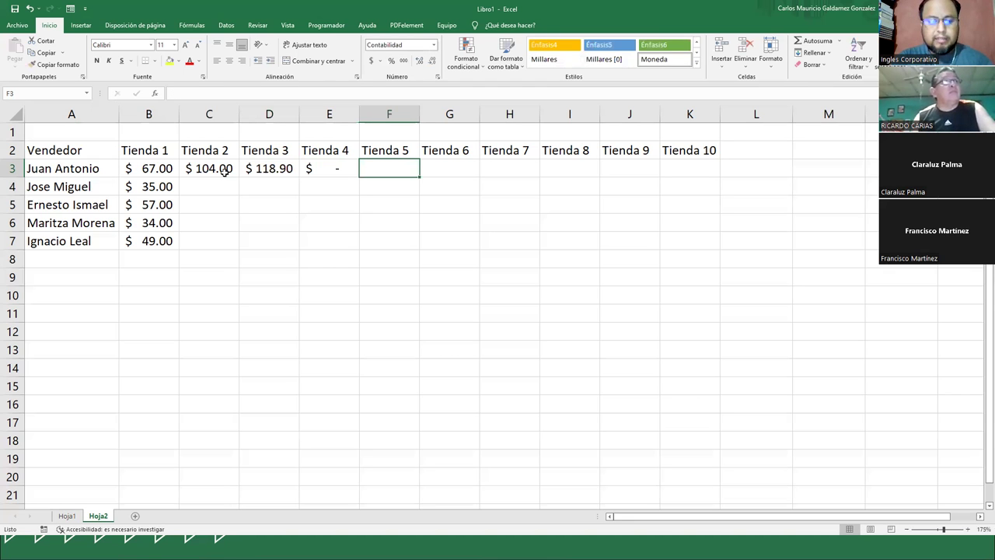
- Enter the first seller's Tienda 5–10 sales: 3.99, 54.67, 36.88, 90, 0 and 207.60
text(3.99)
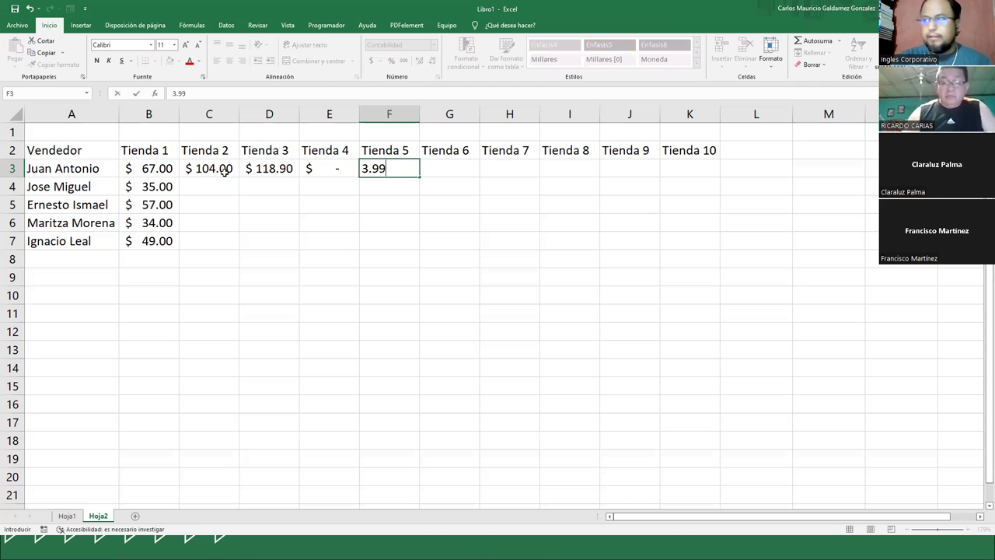
key(Tab)
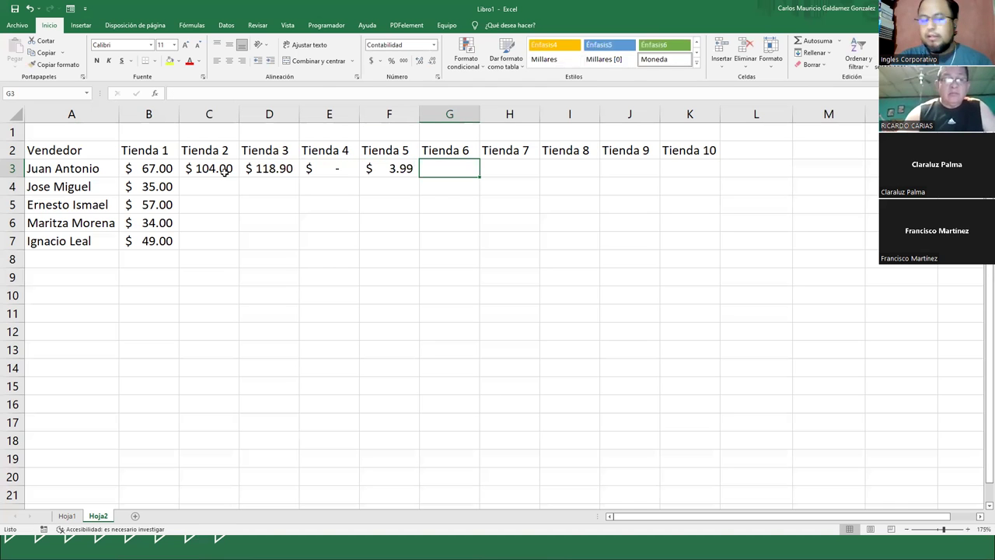
text(54.67)
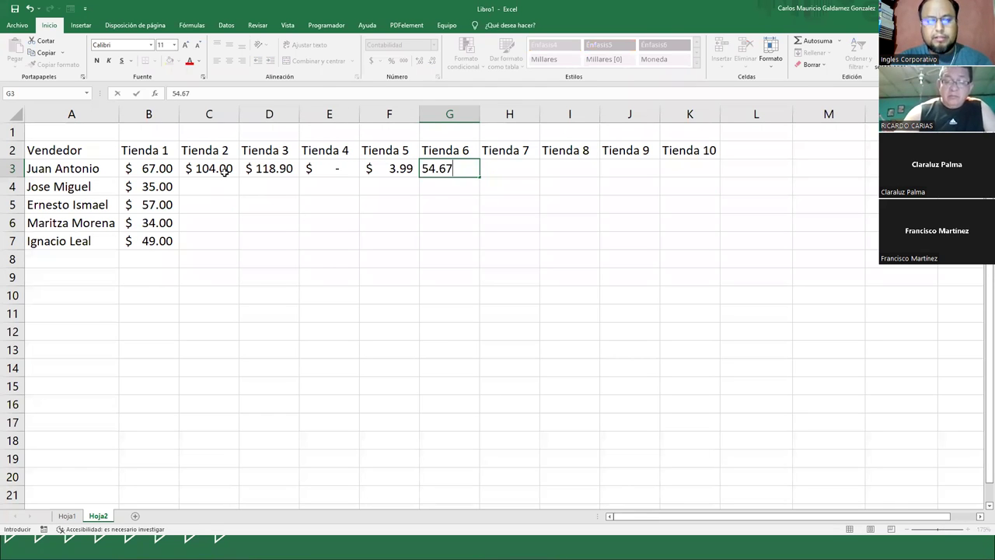
key(Tab)
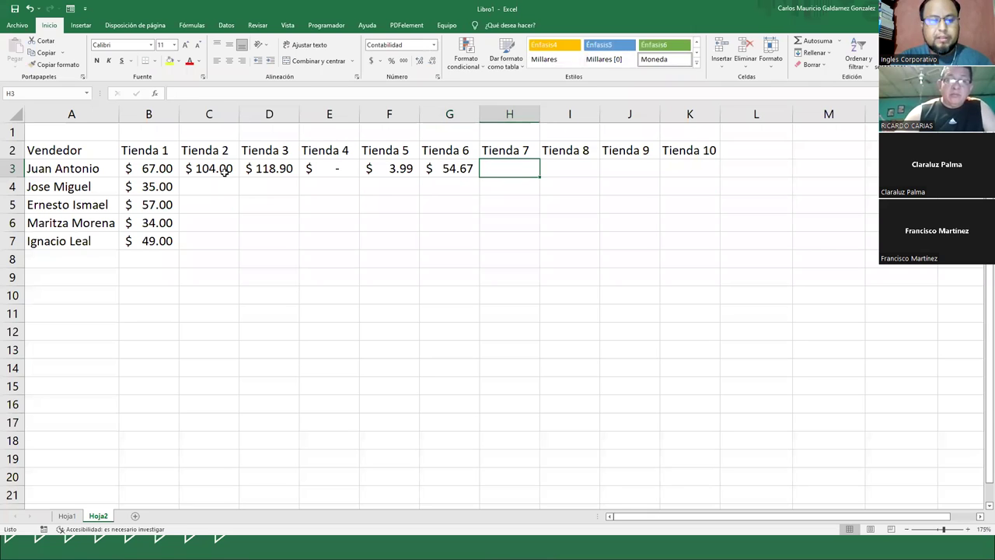
text(36.88)
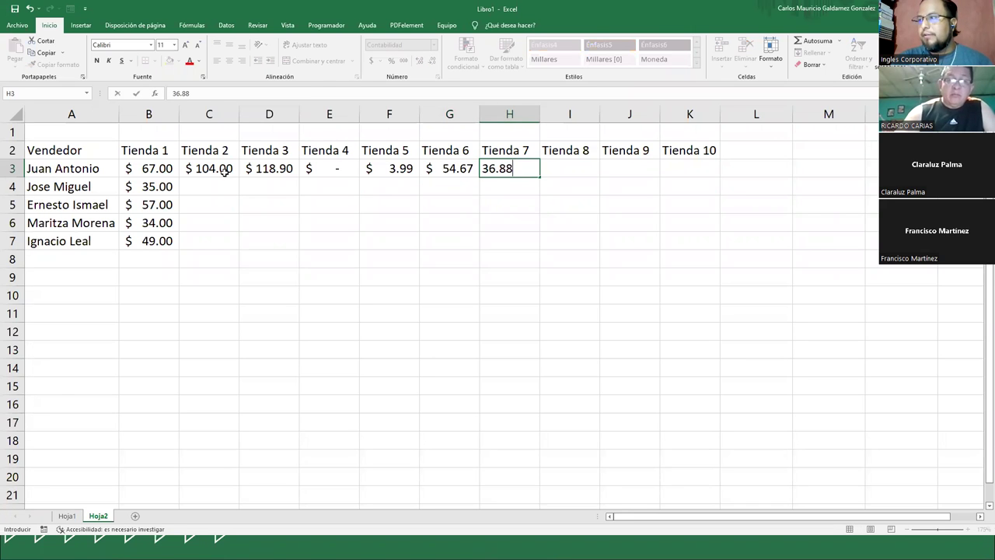
key(Tab)
text(90)
key(Tab)
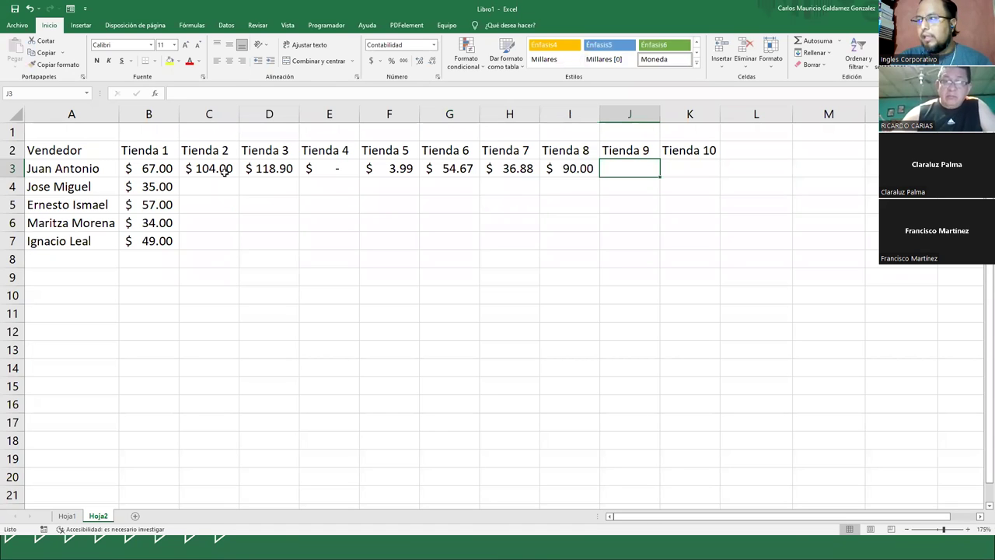
text(0)
key(Tab)
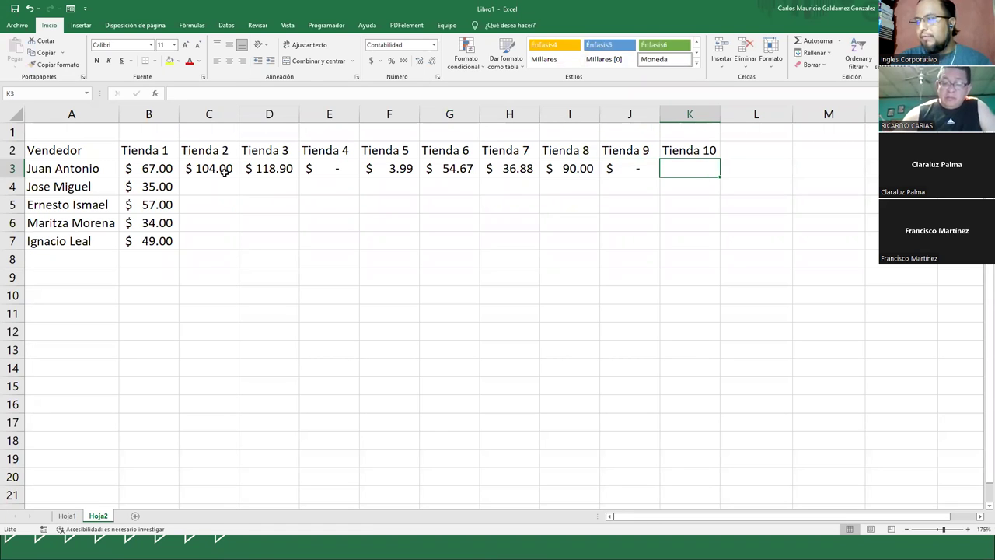
text(20)
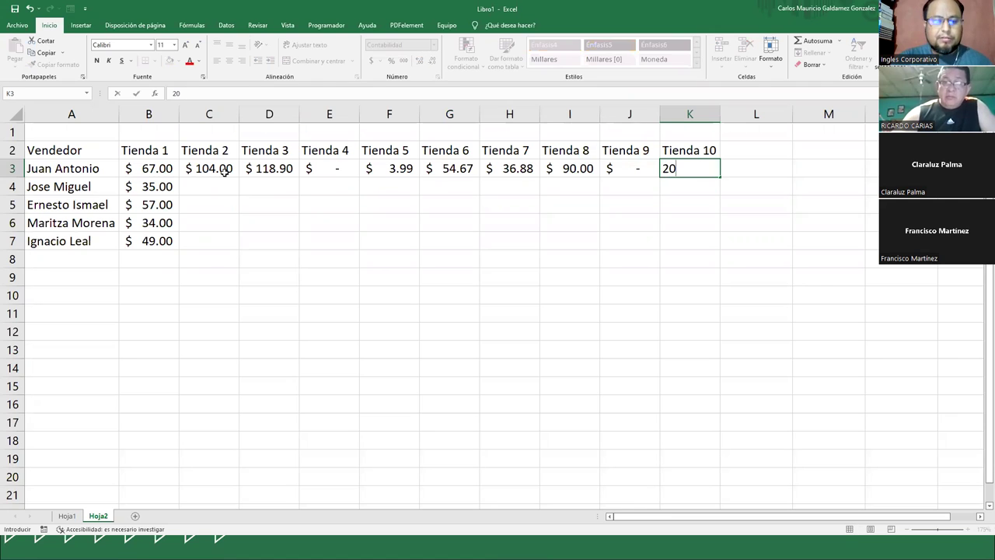
text(7.60)
key(Return)
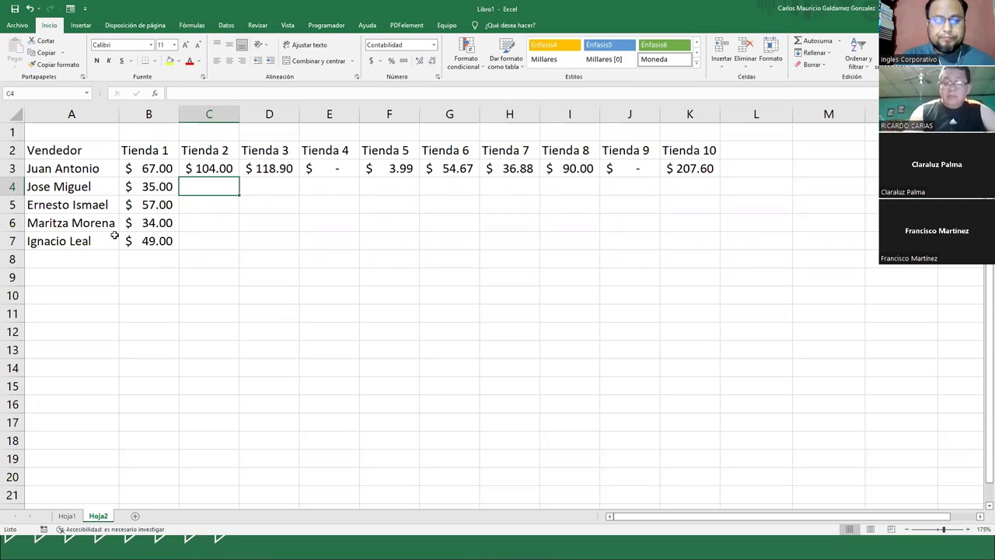
- Enter the second seller's Tienda 2–5 sales: 79, 88, 90.50 and 104.99
text(79)
key(Tab)
text(88)
key(Tab)
text(90.50)
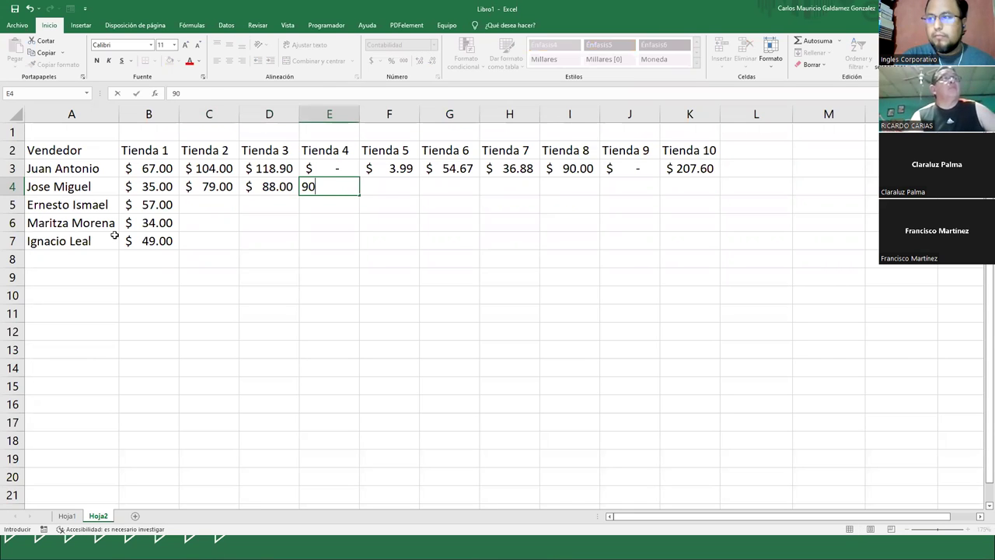
key(Tab)
text(104.99)
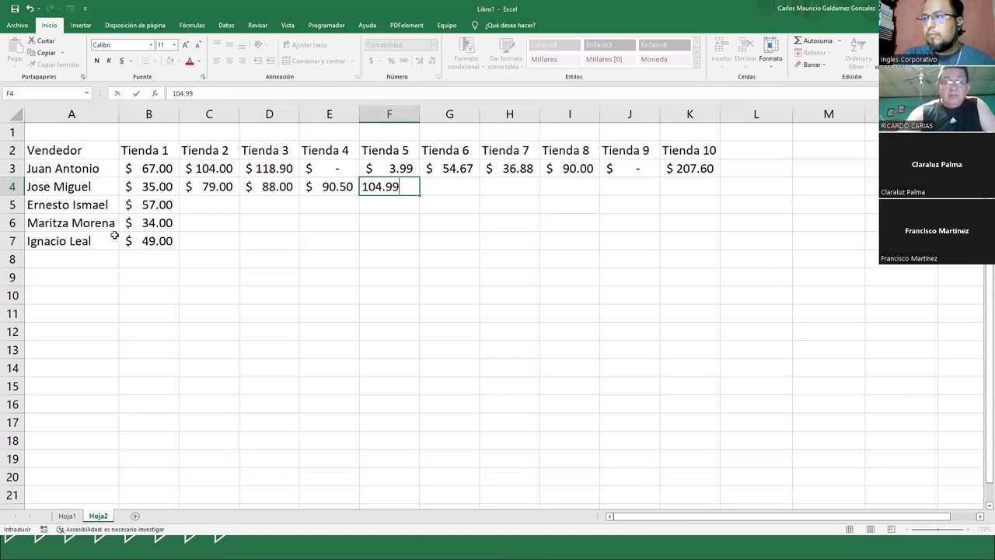
key(Tab)
- Enter the second seller's Tienda 6–10 sales: 0, 0, 75, 65 and 21
text(0)
key(Tab)
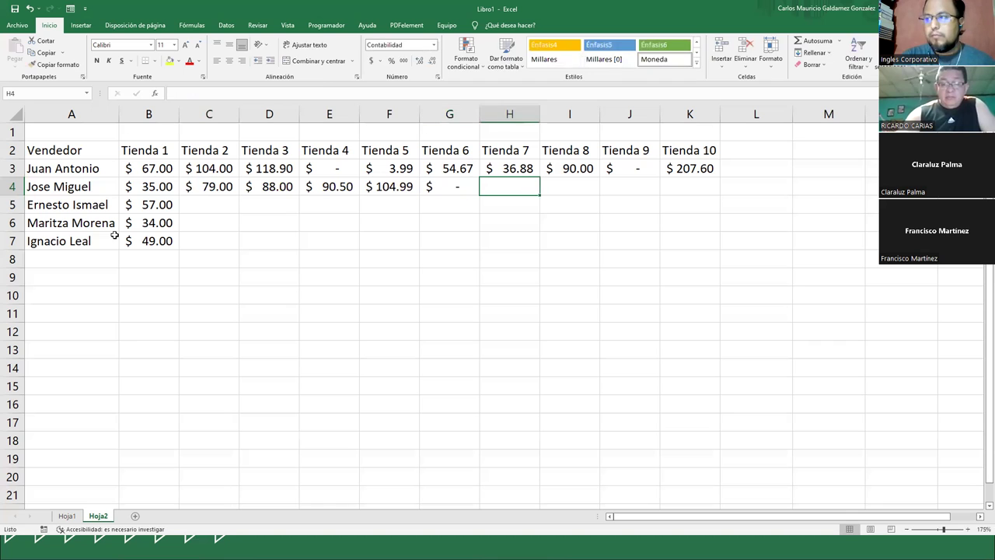
text(0)
key(Tab)
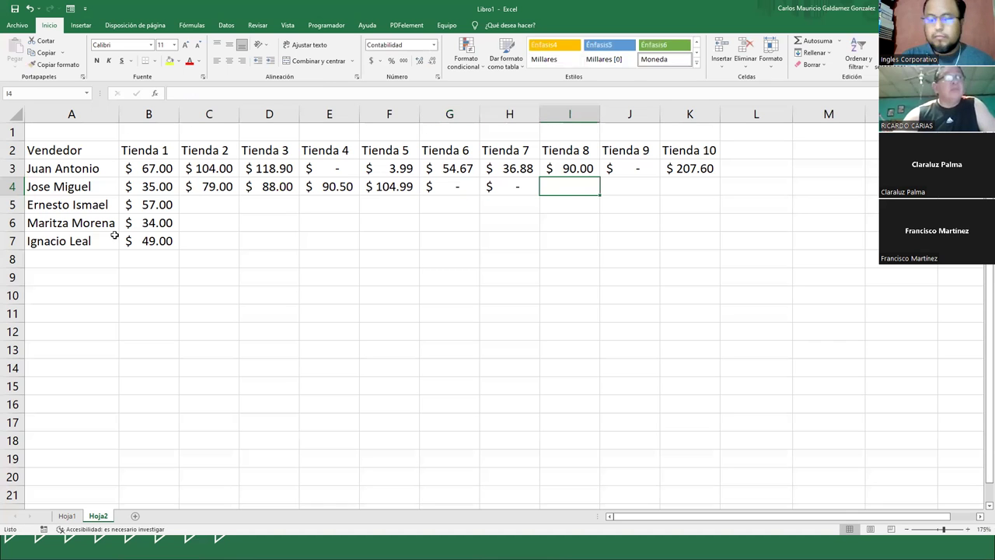
text(75)
key(Tab)
text(65)
key(Tab)
text(21)
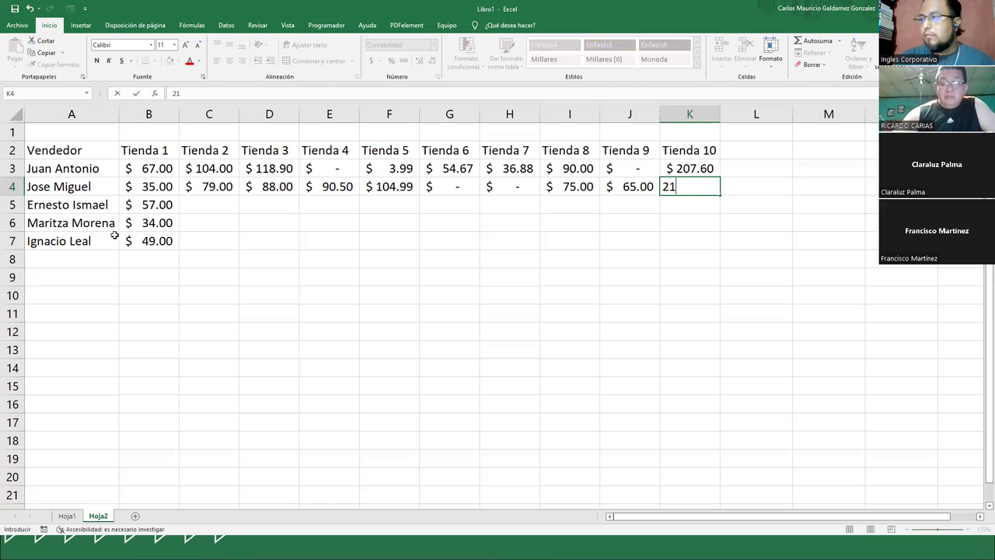
key(Return)
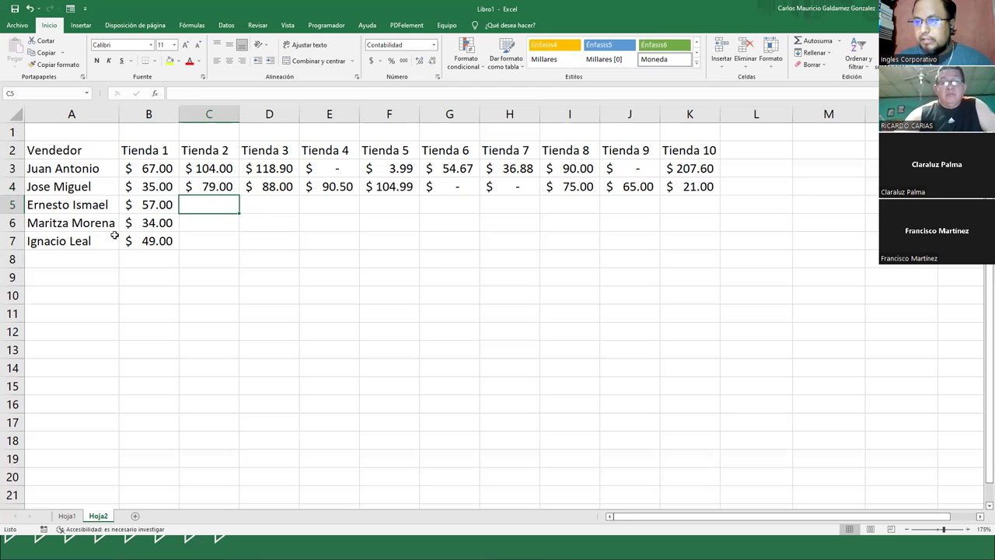
- Enter the third seller's Tienda 2–5 sales: 7.99, 88.50, 78.10 and 104
text(7.99)
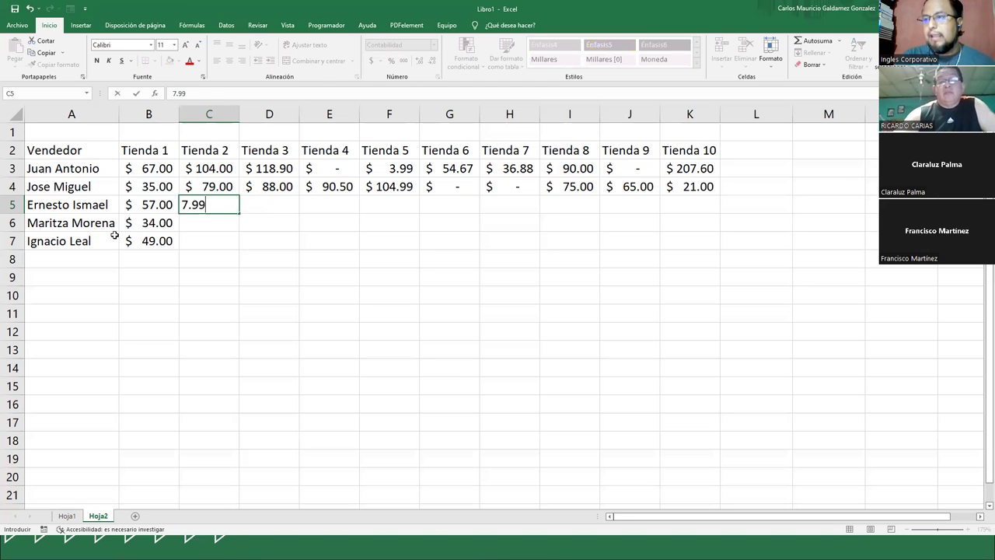
key(Tab)
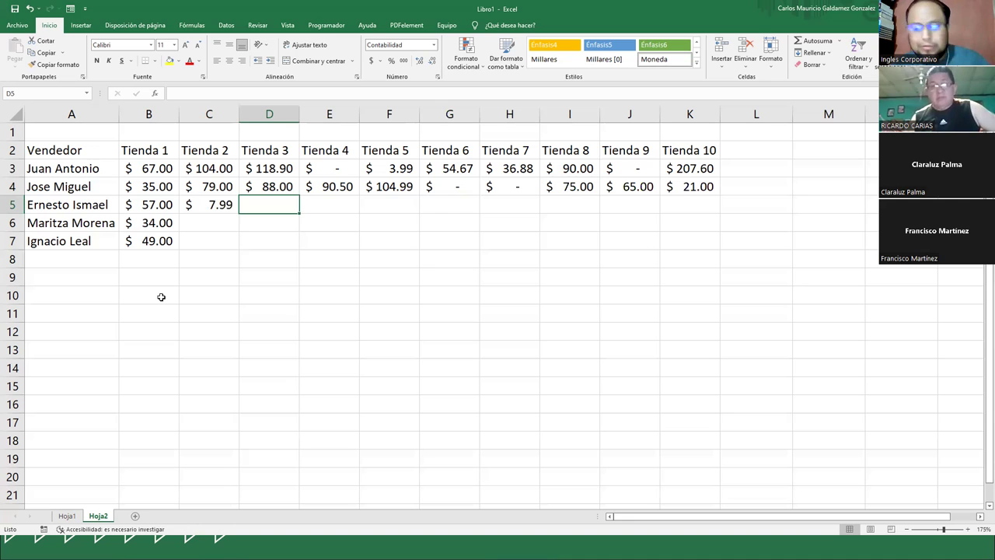
text(8)
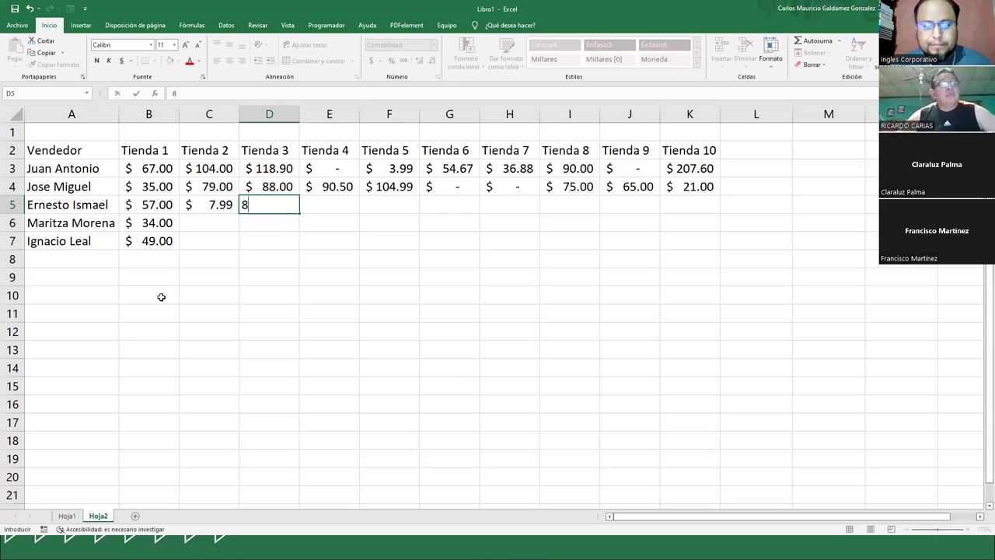
text(8.50)
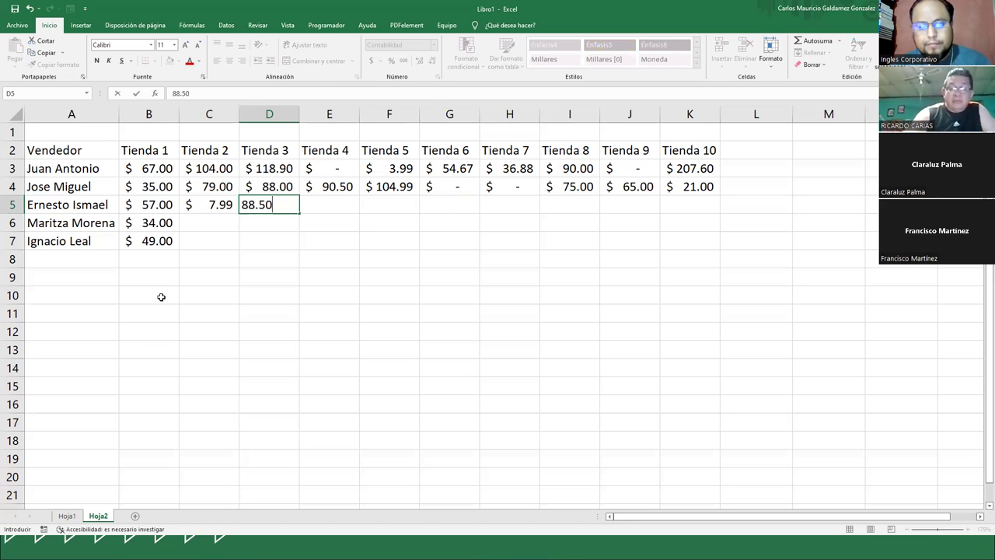
key(Tab)
text(78.1)
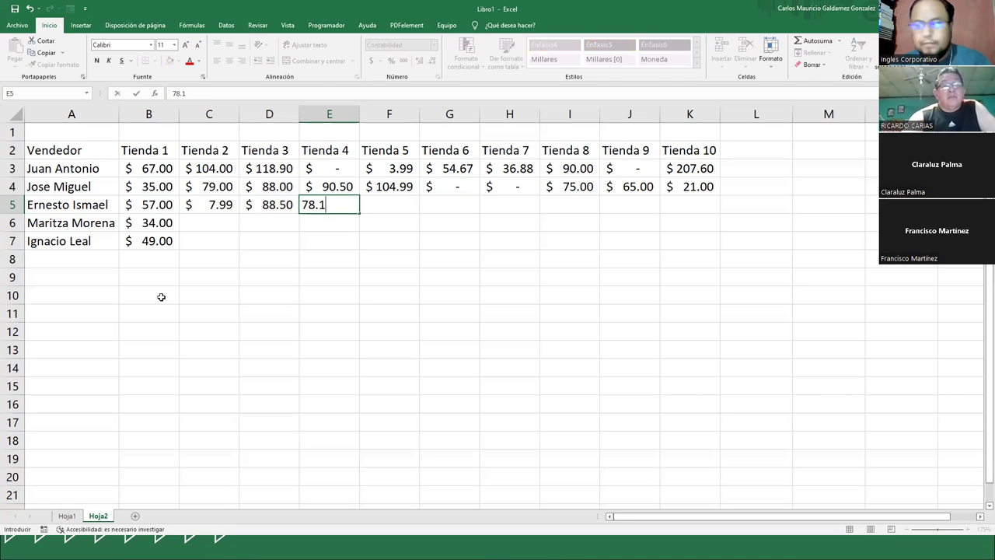
key(Tab)
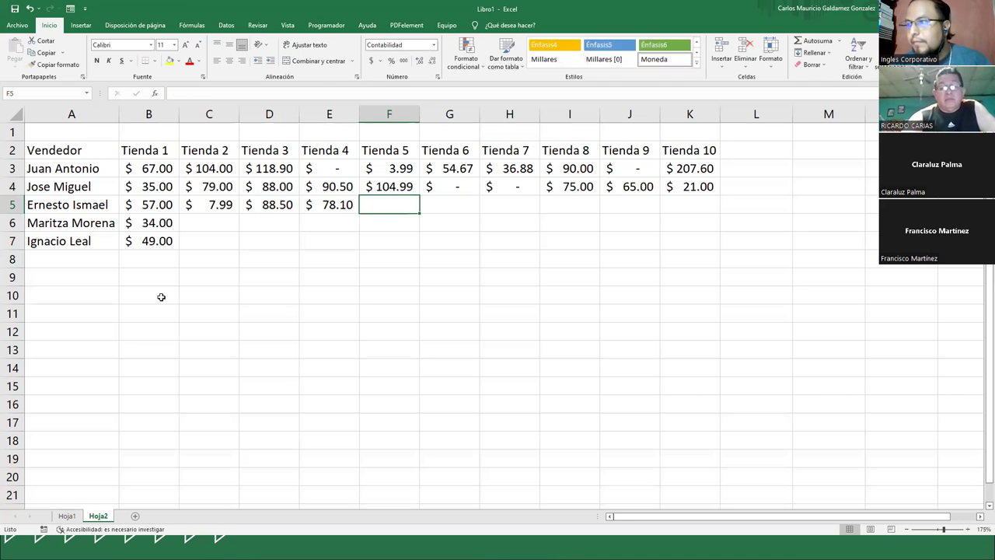
text(104.)
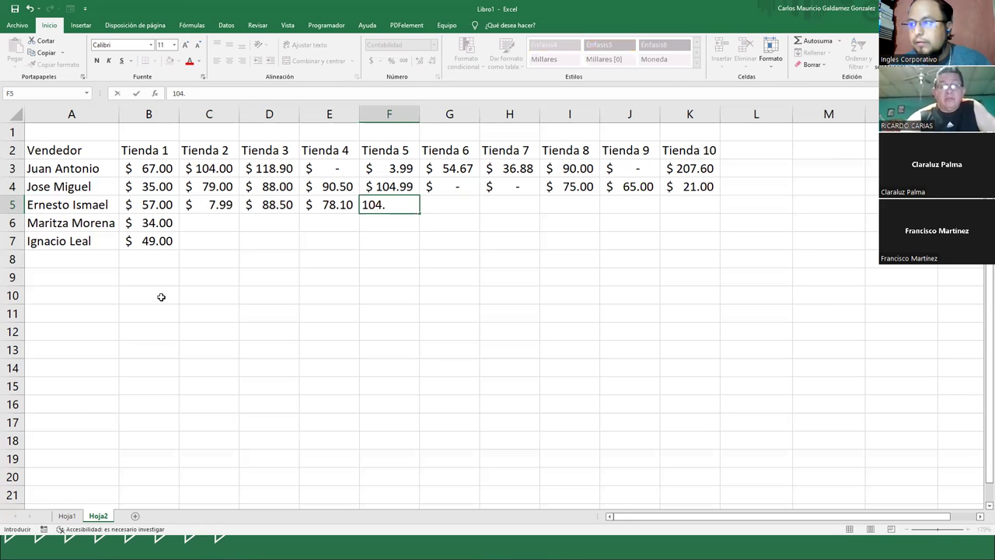
key(Tab)
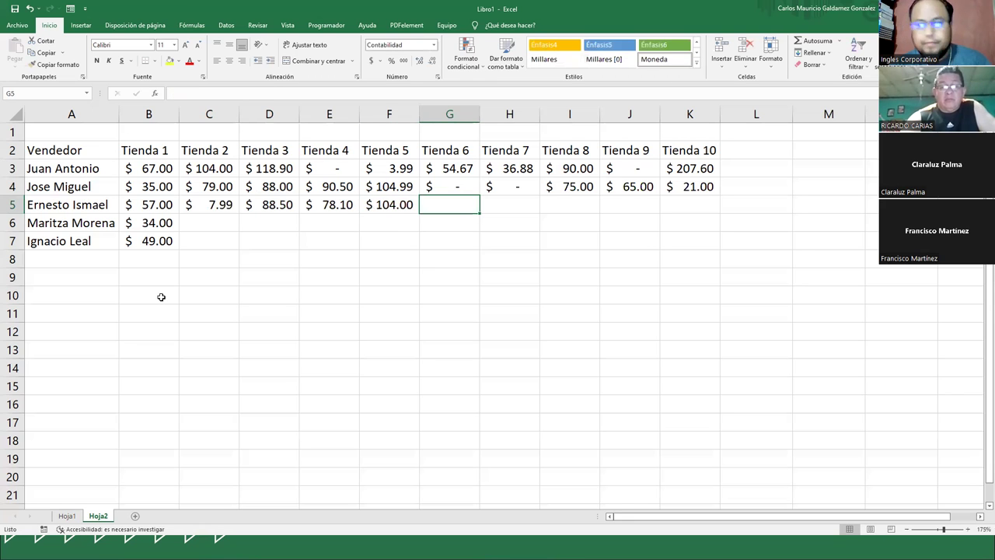
- Enter the third seller's Tienda 6–10 sales: 0, 90, 45, 67 and 0
text(0)
key(Tab)
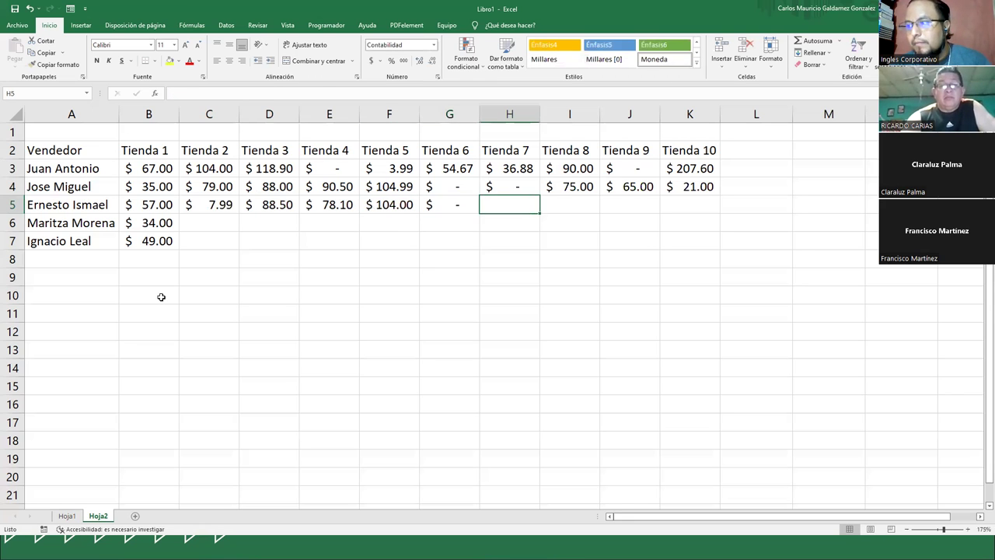
text(90)
key(Tab)
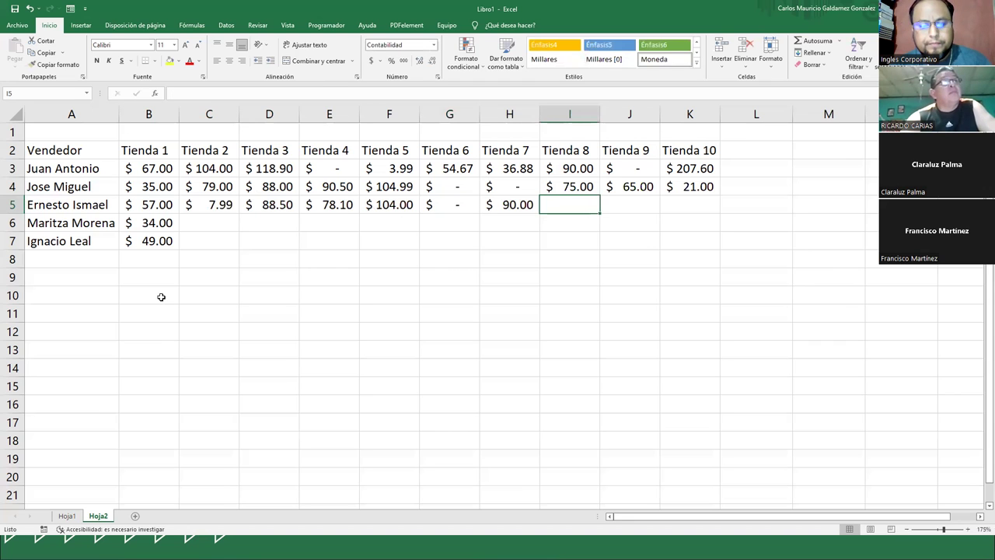
text(45)
key(Tab)
text(67)
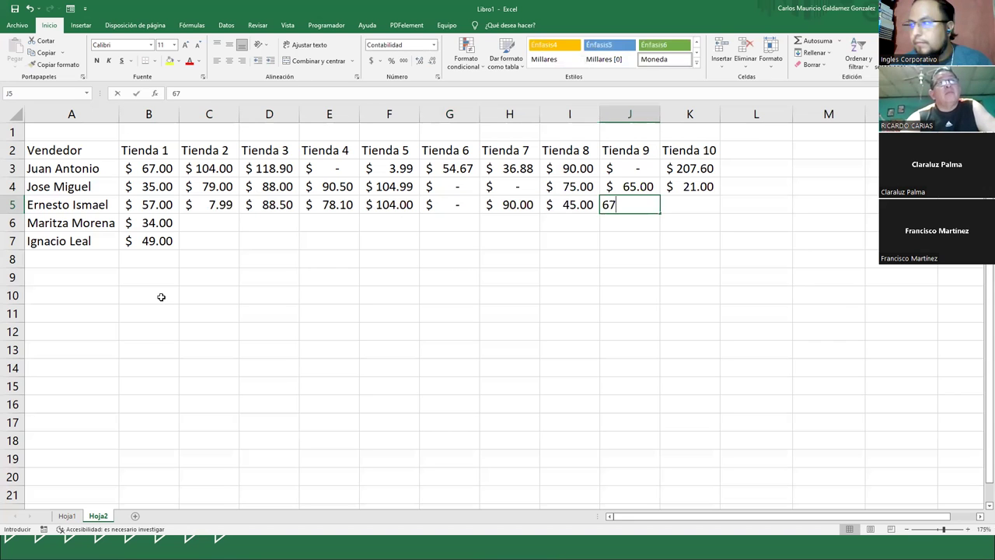
key(Tab)
text(0)
key(Return)
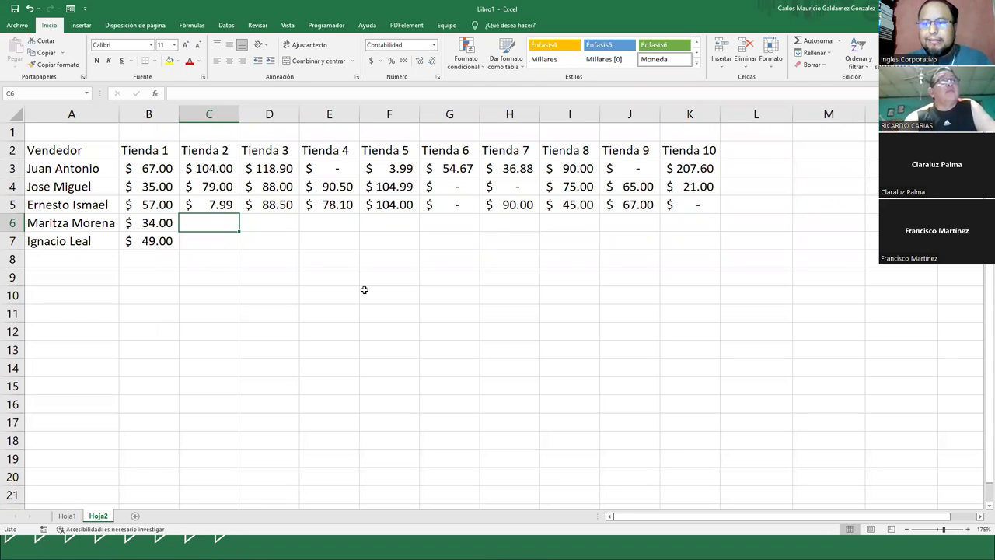
- Finish row 6 with sales 56, 45, 55, 60.9, 120.55, 35.99, 90, 0 and 0 for Tienda 2–10
text(56)
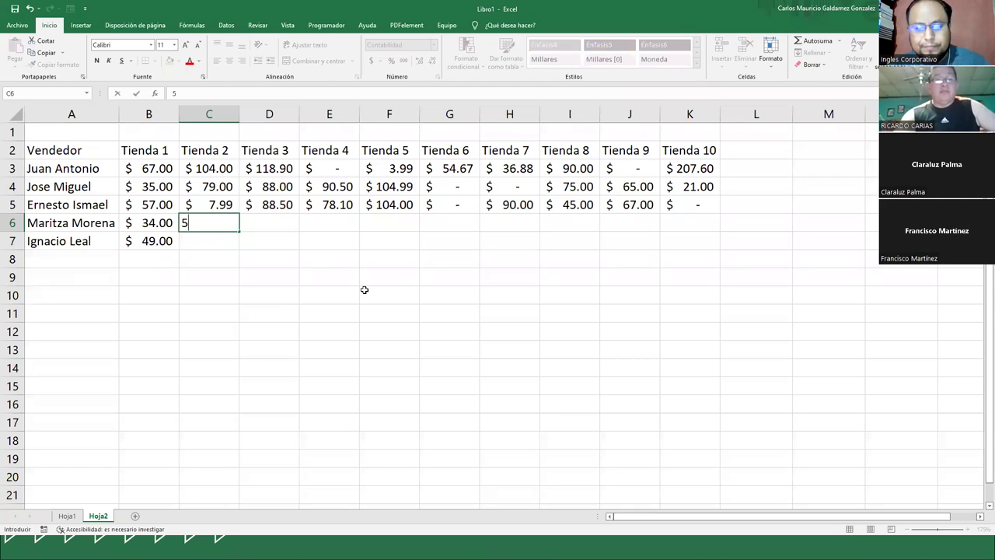
key(Tab)
text(45)
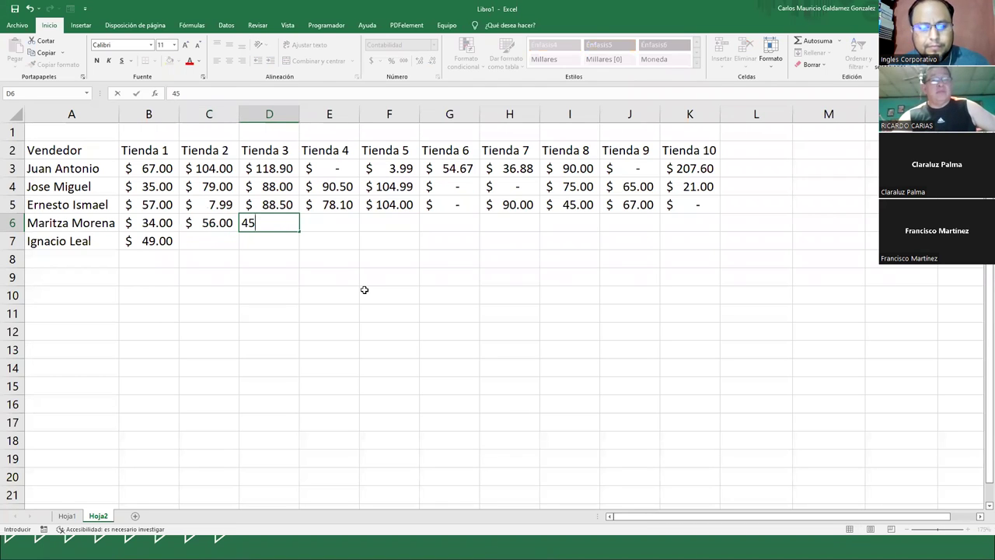
key(Tab)
text(55)
key(Tab)
text(60.9)
key(Tab)
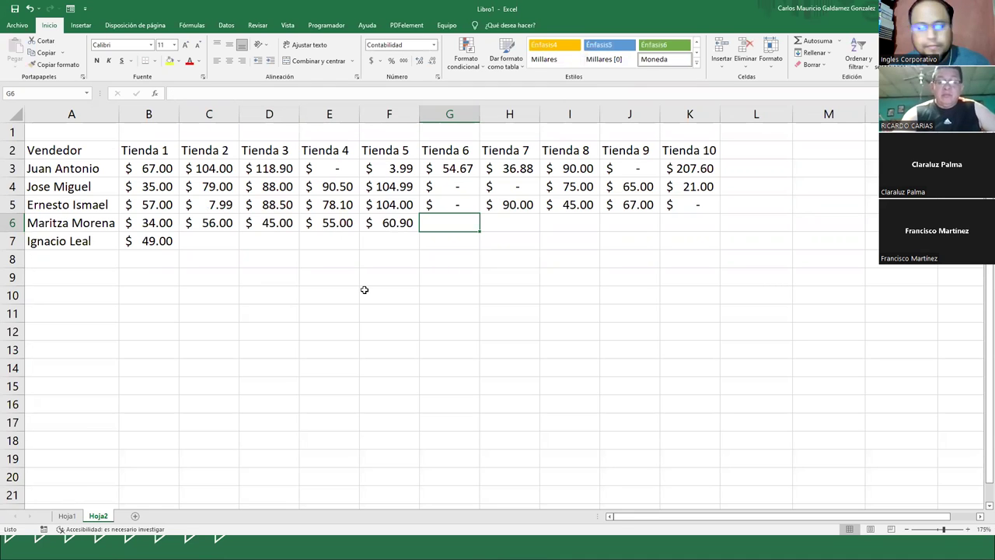
text(20.55)
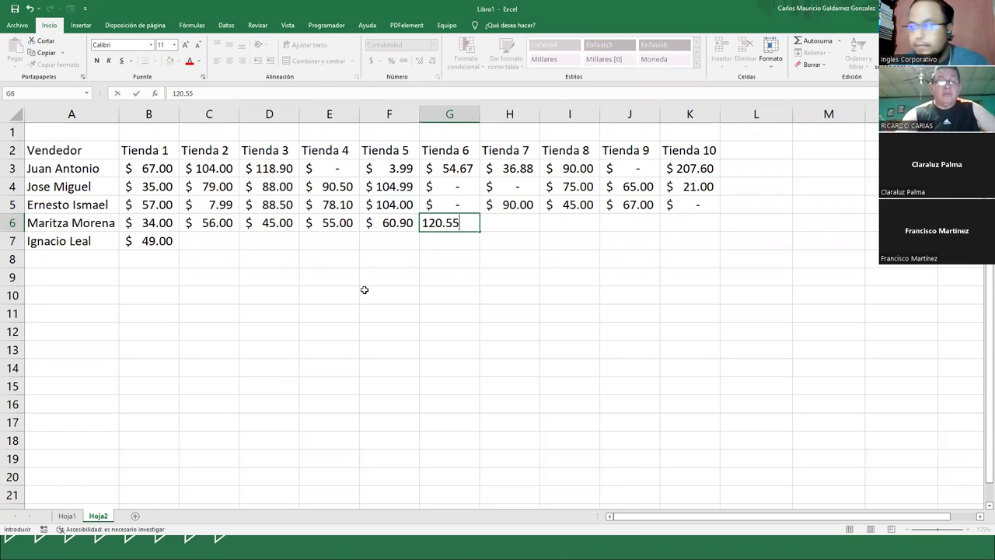
key(Tab)
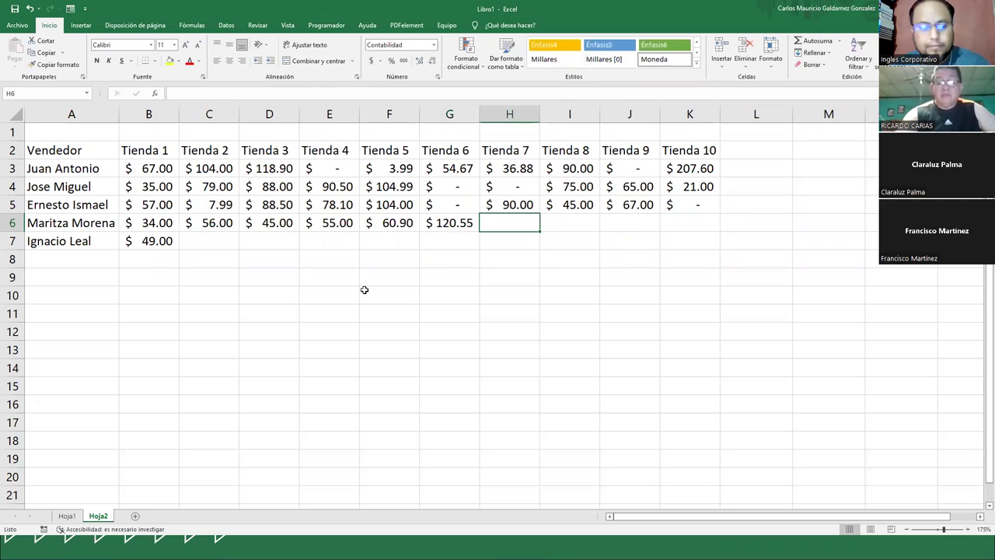
text(35.99)
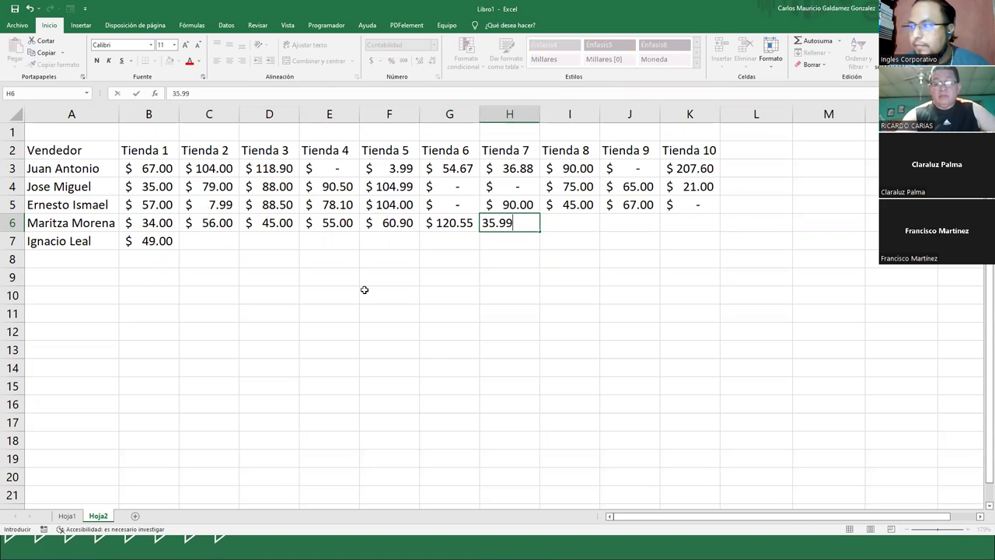
key(Tab)
text(90)
key(Tab)
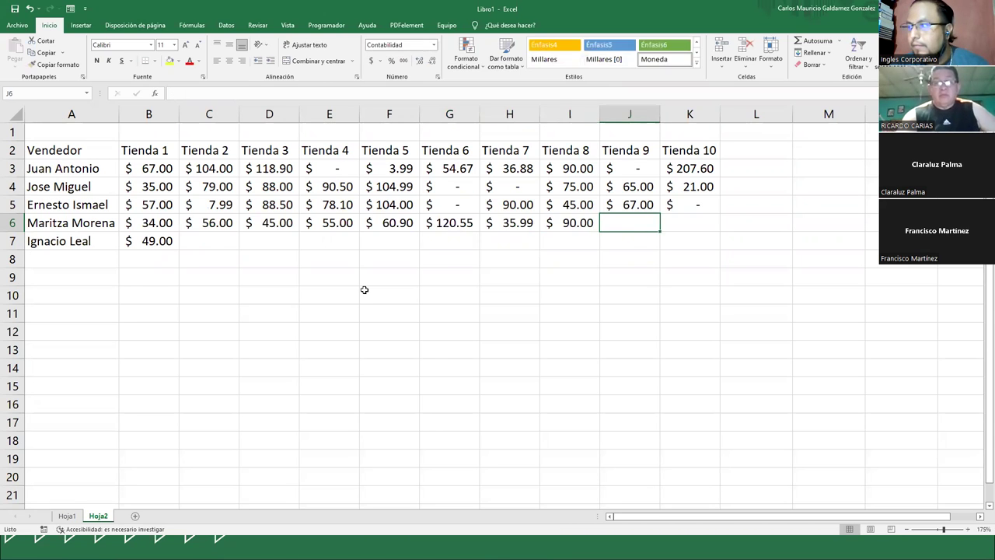
text(0)
key(Tab)
text(0)
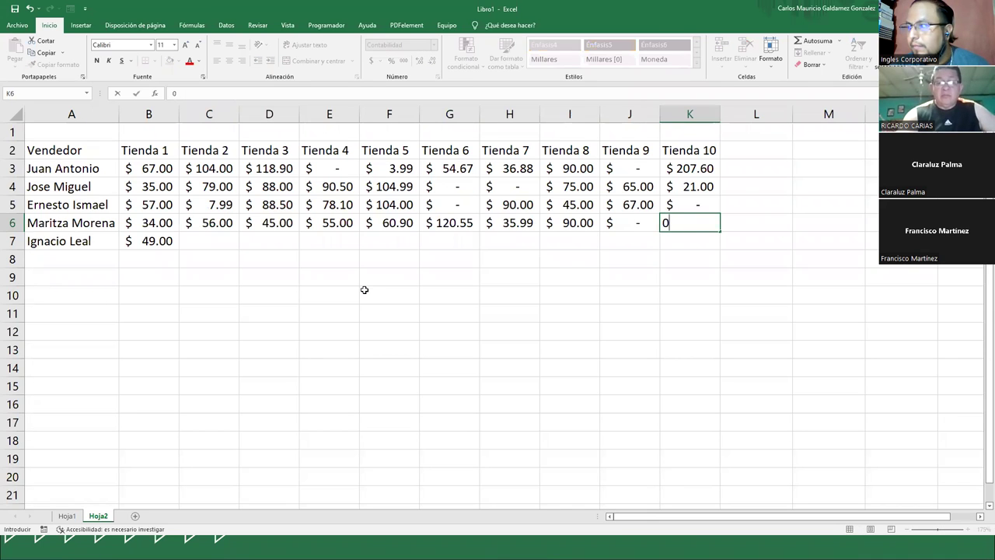
key(Return)
- Fill row 7 for Tienda 2–10 with 104, 200, 0, 0, 34, 45, 67.80, 90 and 120.5
text(104)
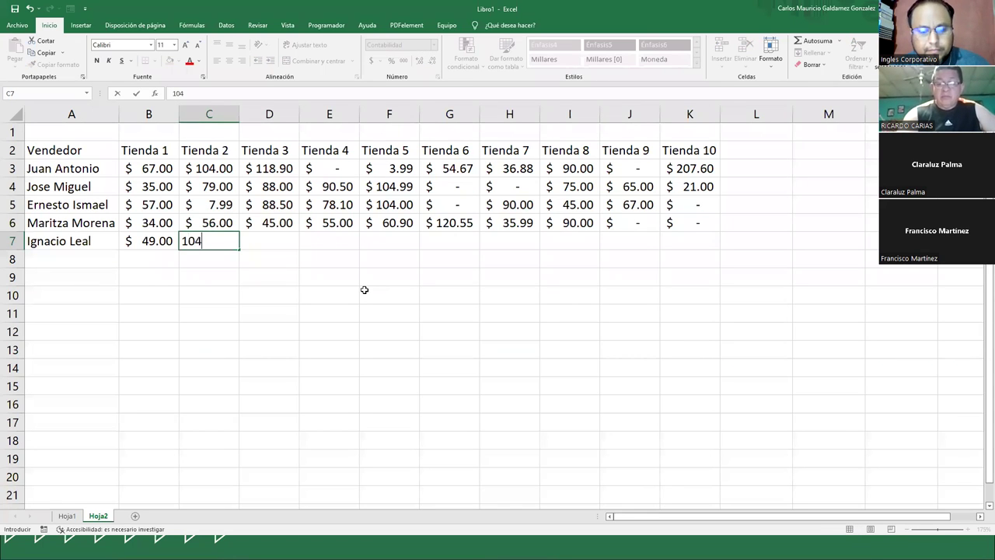
key(Tab)
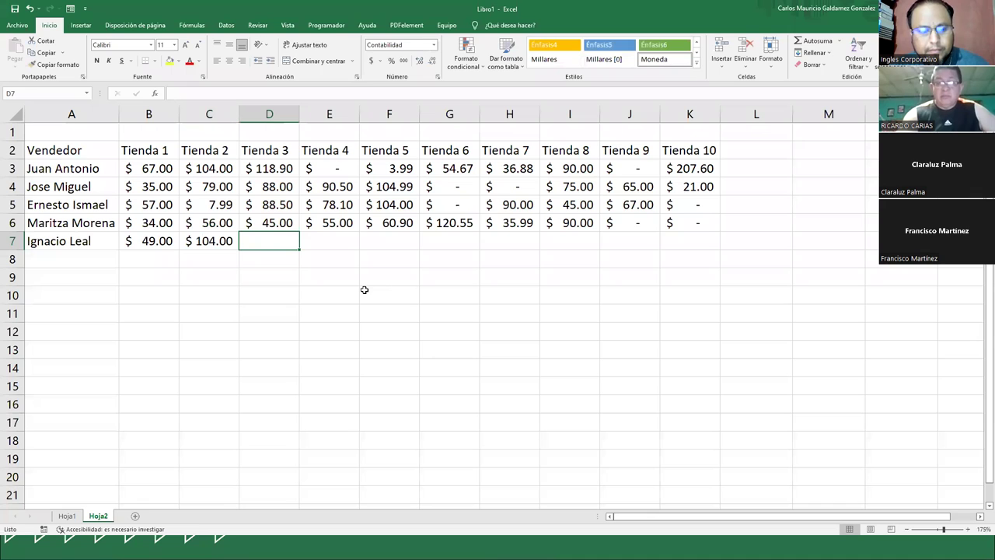
text(200)
key(Tab)
text(0)
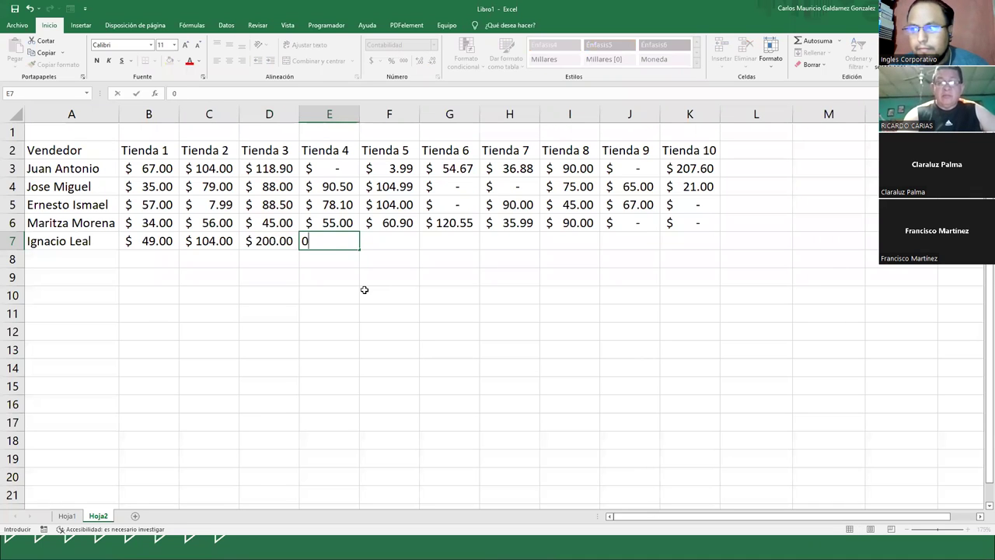
key(Tab)
text(0)
key(Tab)
text(34)
key(Tab)
text(45)
key(Tab)
text(6)
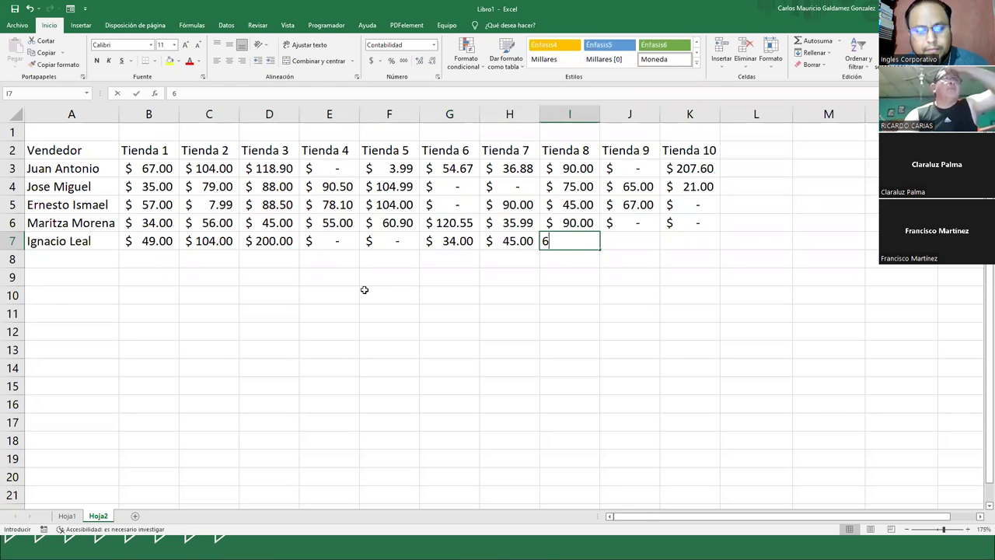
text(7.80)
key(Tab)
text(90)
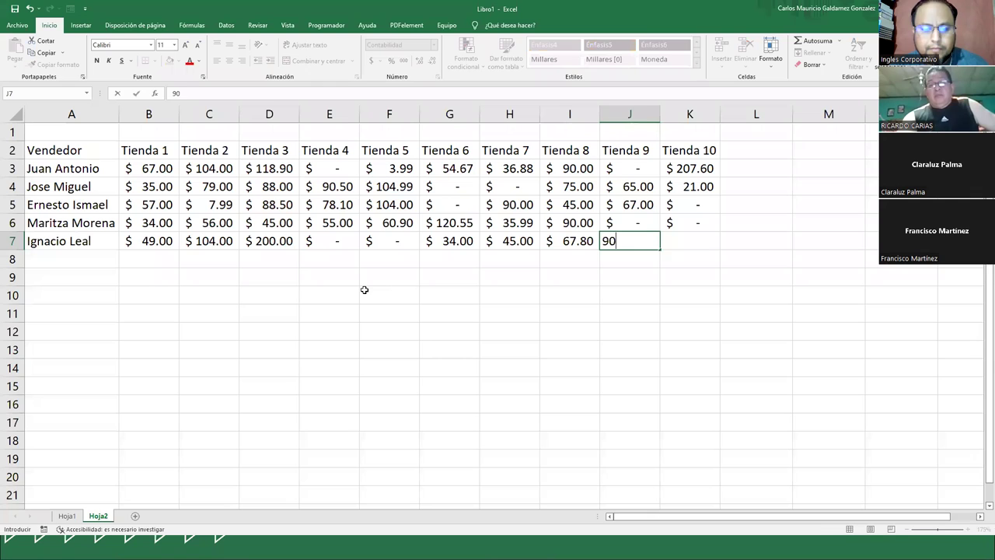
key(Tab)
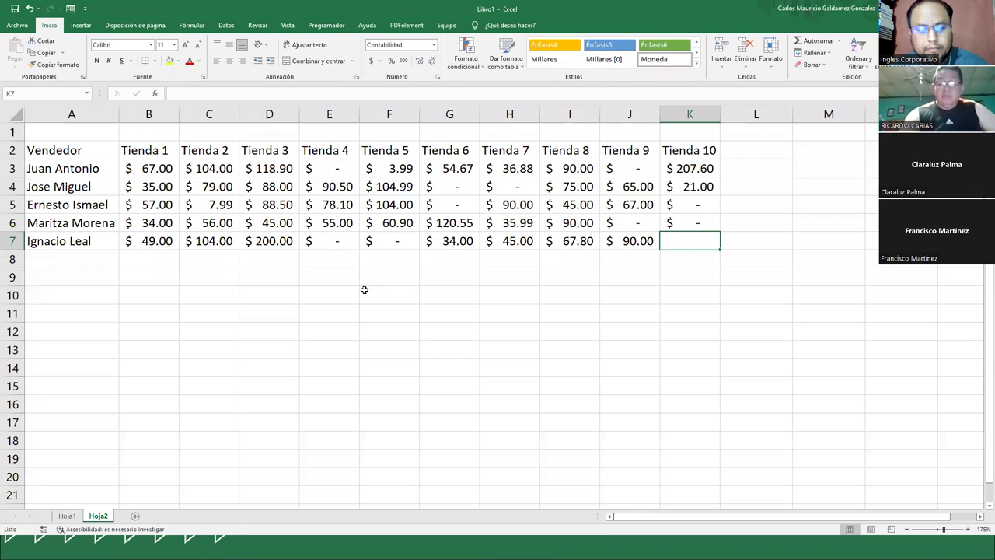
text(120.)
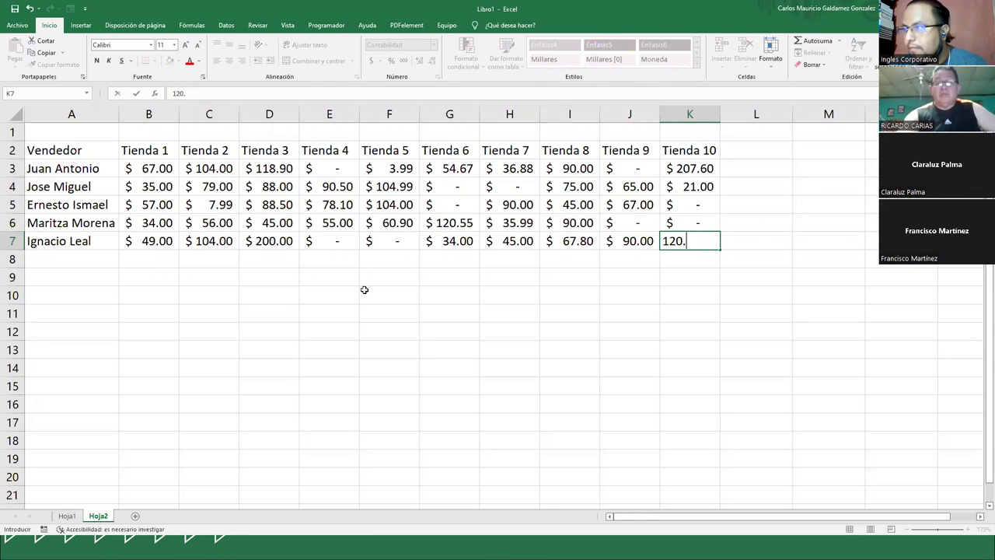
text(5)
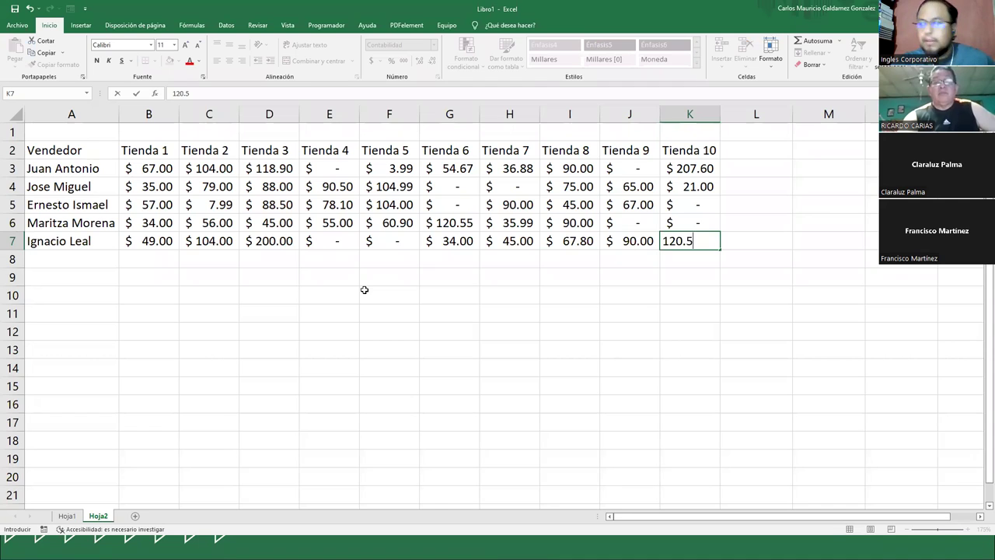
key(Return)
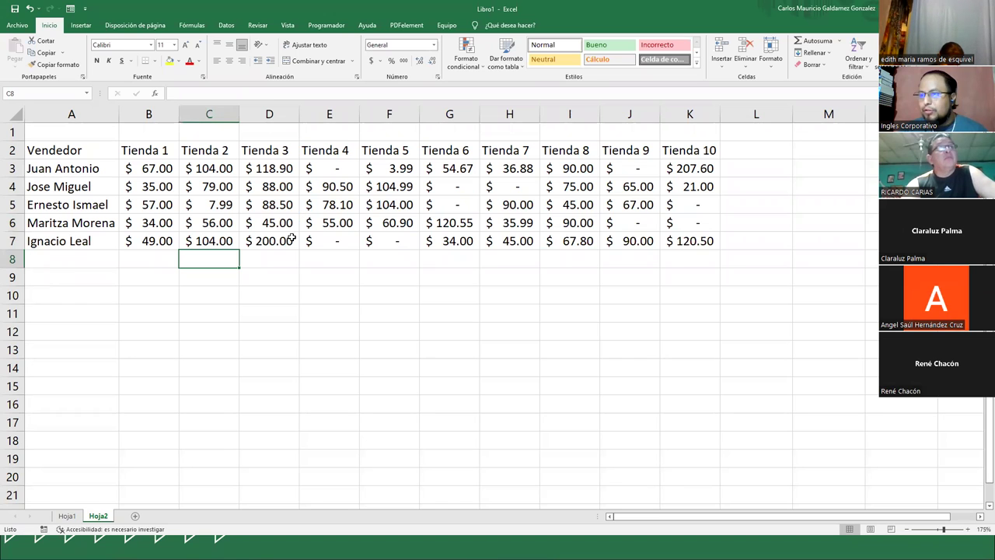
scroll(303, 245, up, 1)
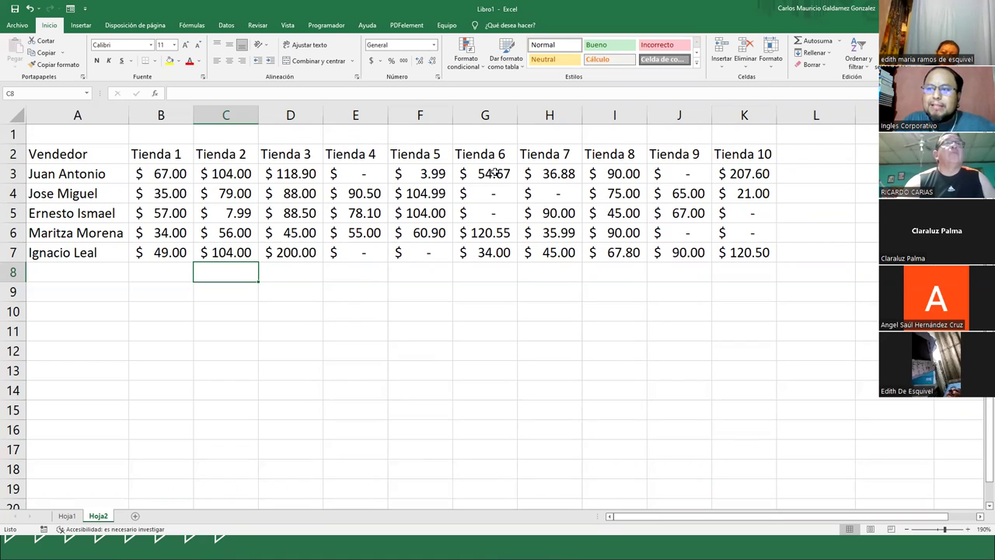
- Format A2:K7 as a table with headers using a dark blue banded style
click(101, 159)
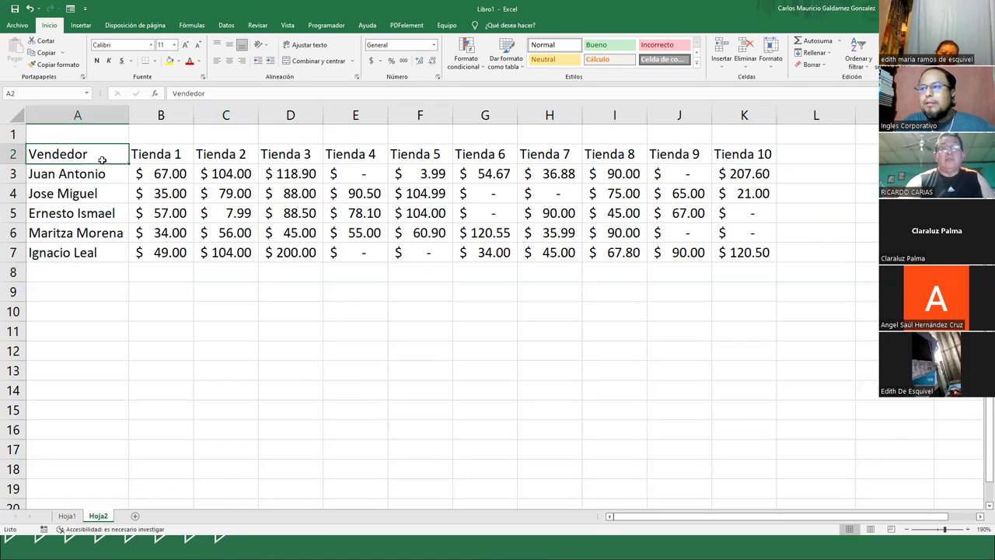
click(80, 25)
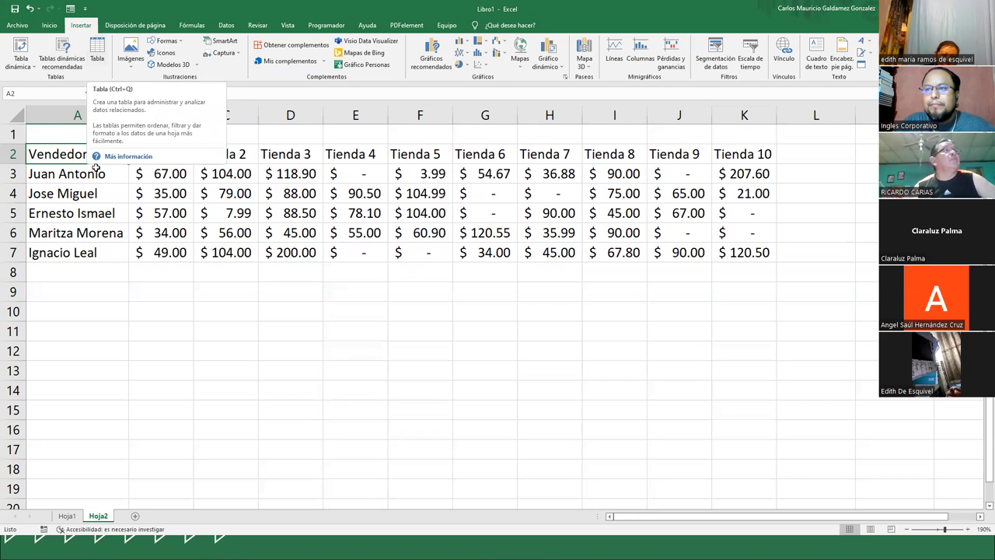
click(84, 194)
click(49, 25)
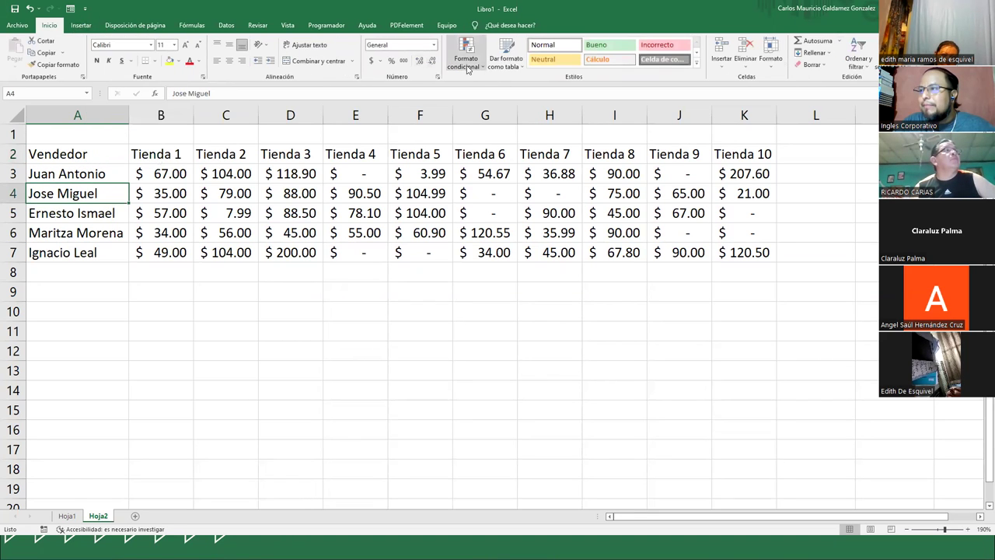
click(495, 68)
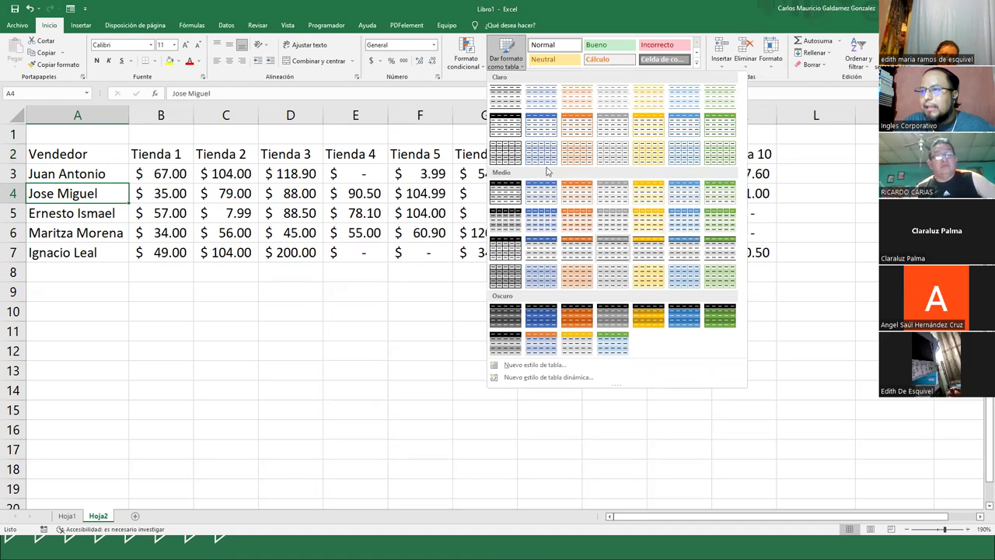
key(Escape)
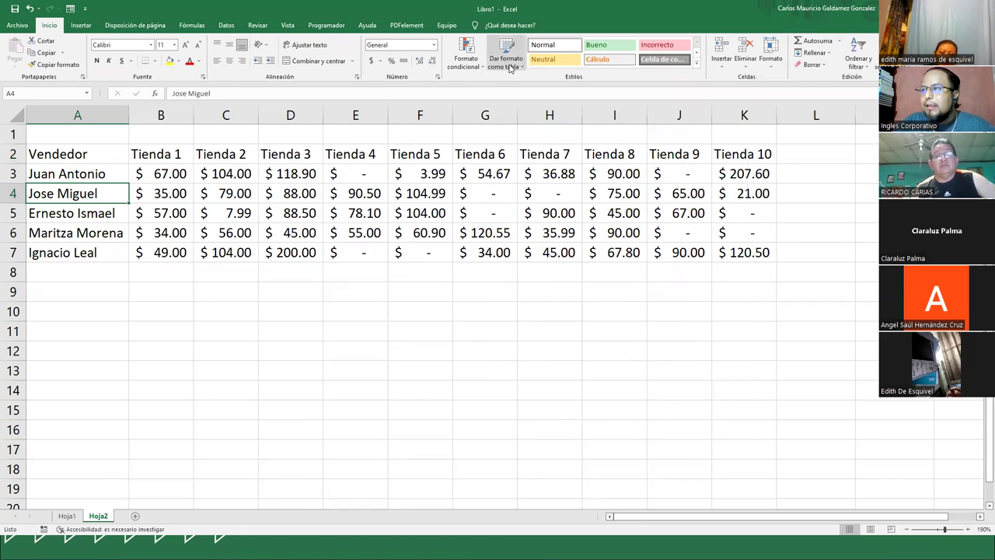
click(507, 56)
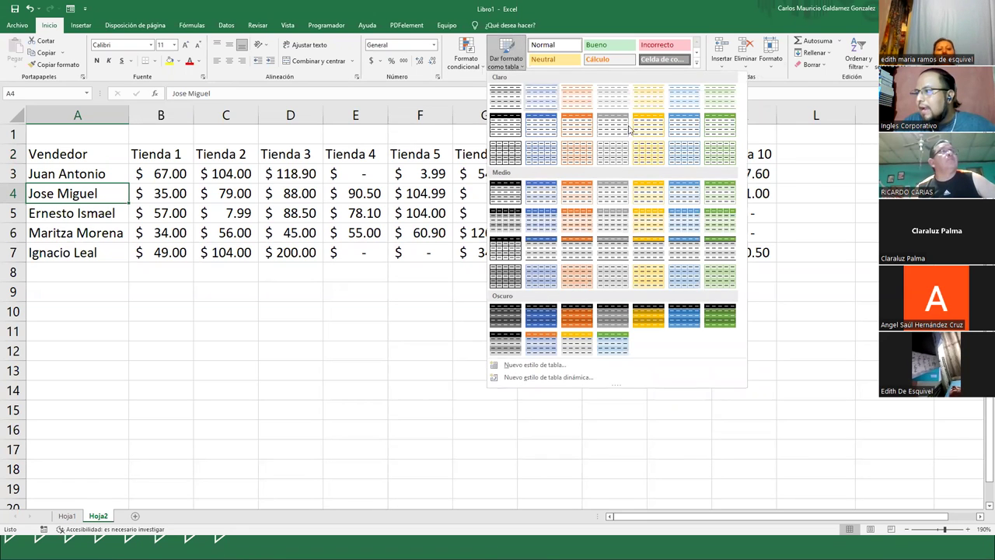
click(687, 319)
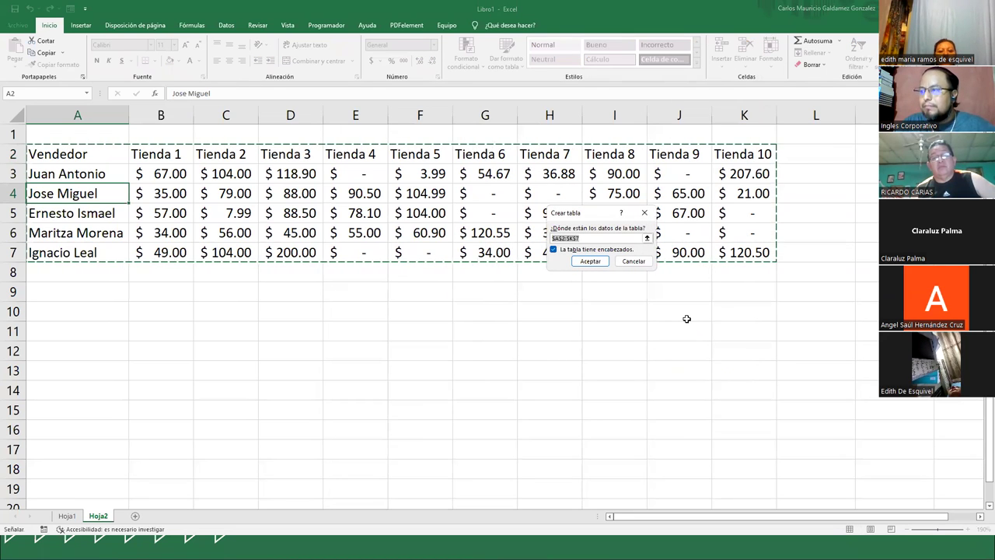
click(590, 261)
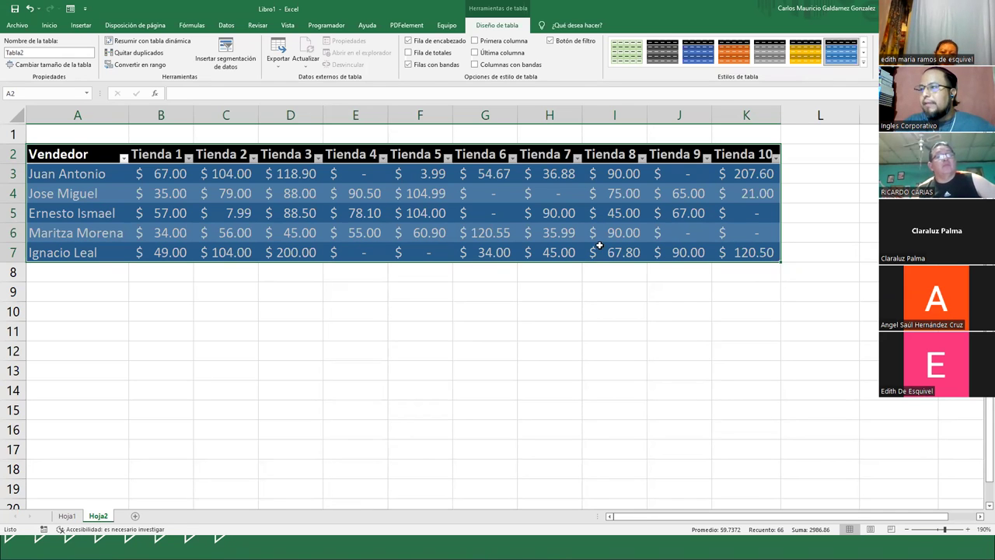
click(596, 248)
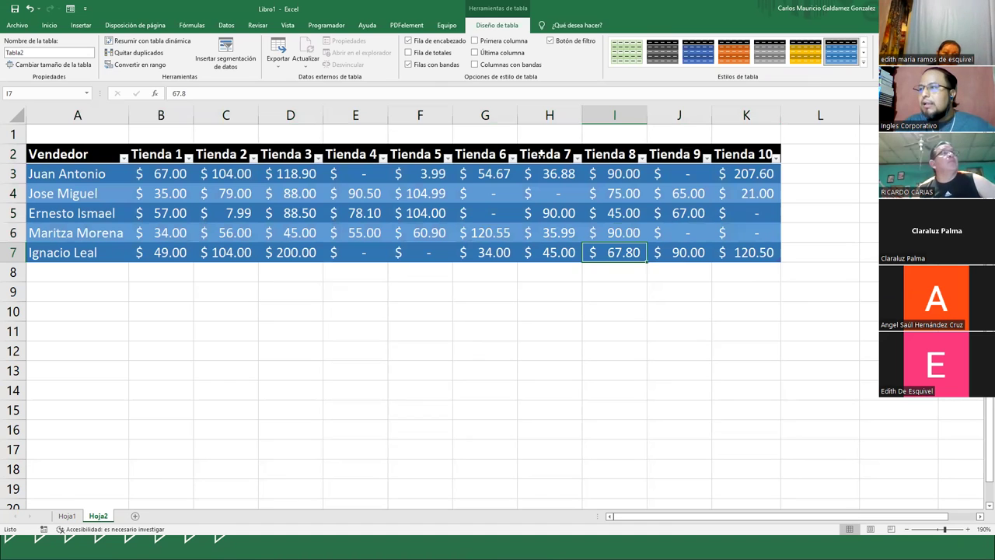
click(461, 194)
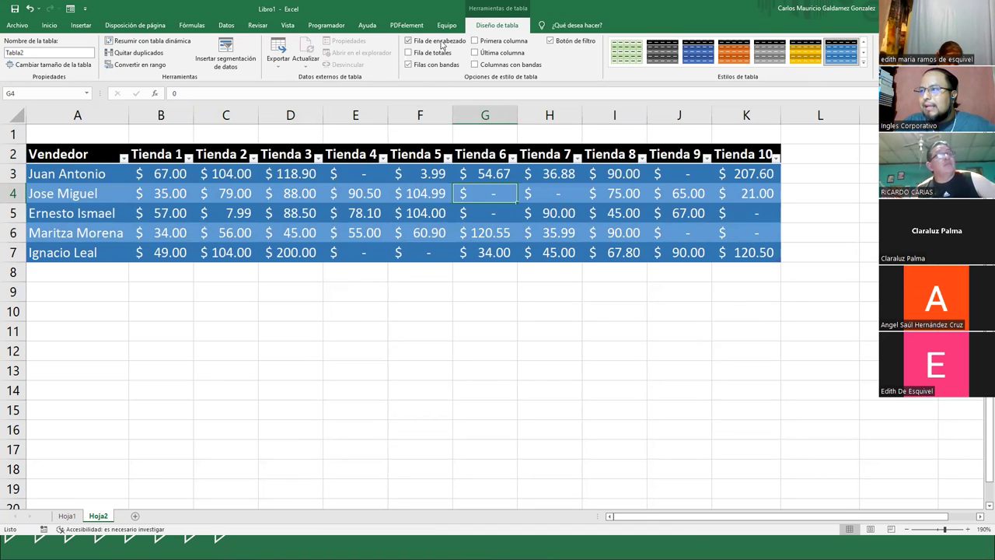
click(441, 43)
click(441, 43)
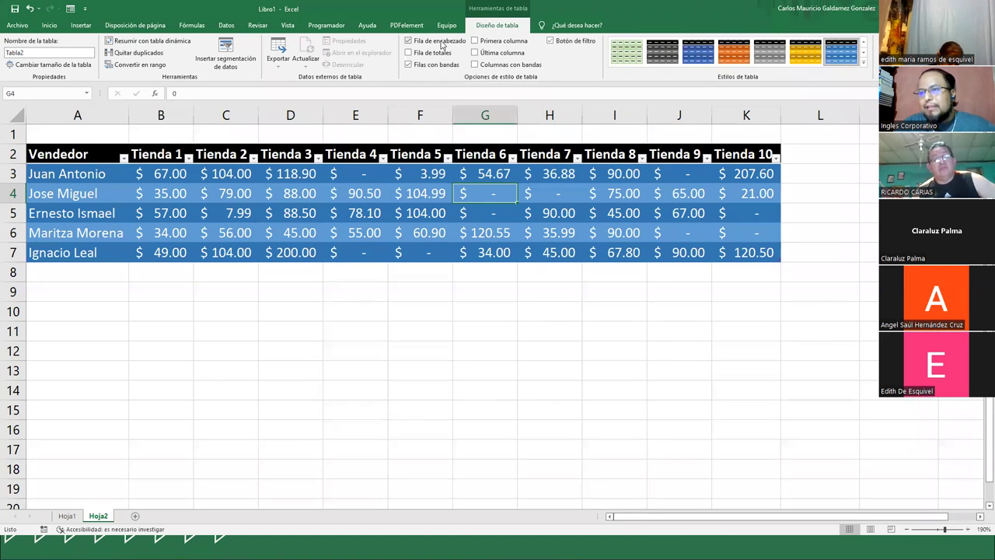
click(408, 53)
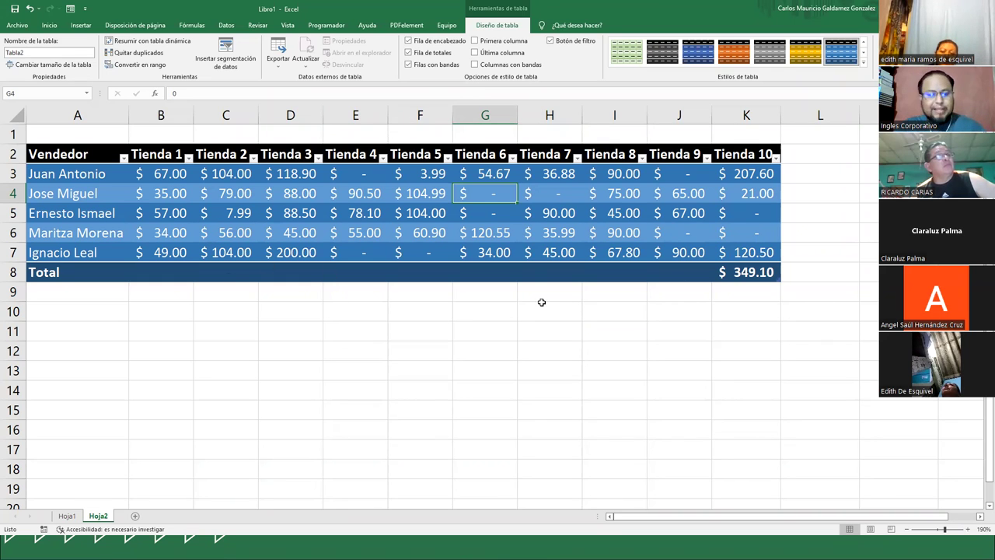
click(410, 52)
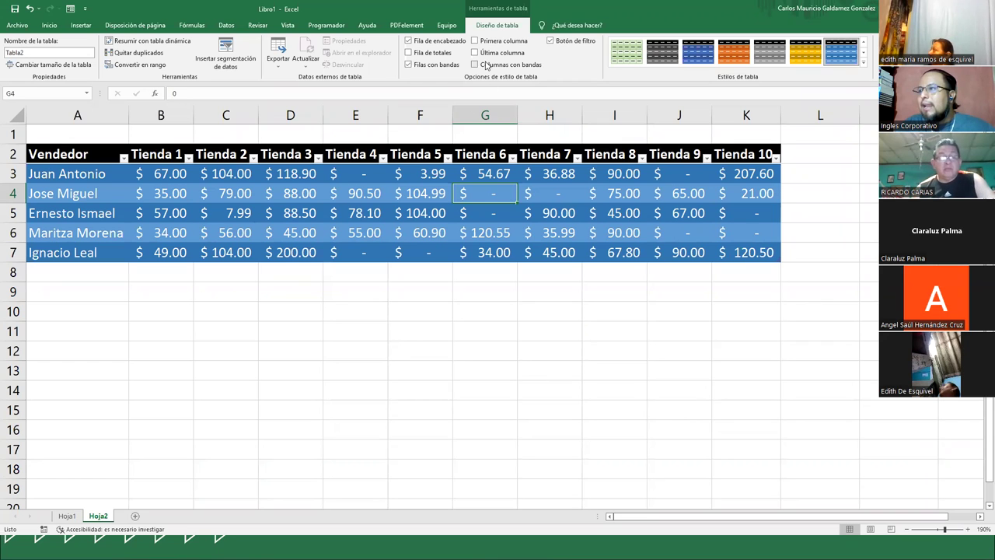
click(475, 53)
click(476, 53)
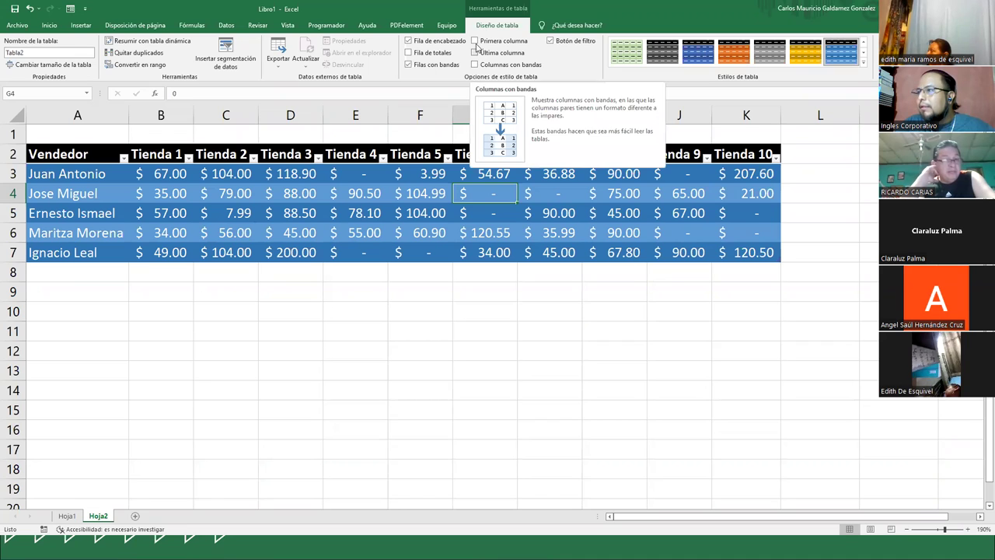
click(475, 42)
click(475, 42)
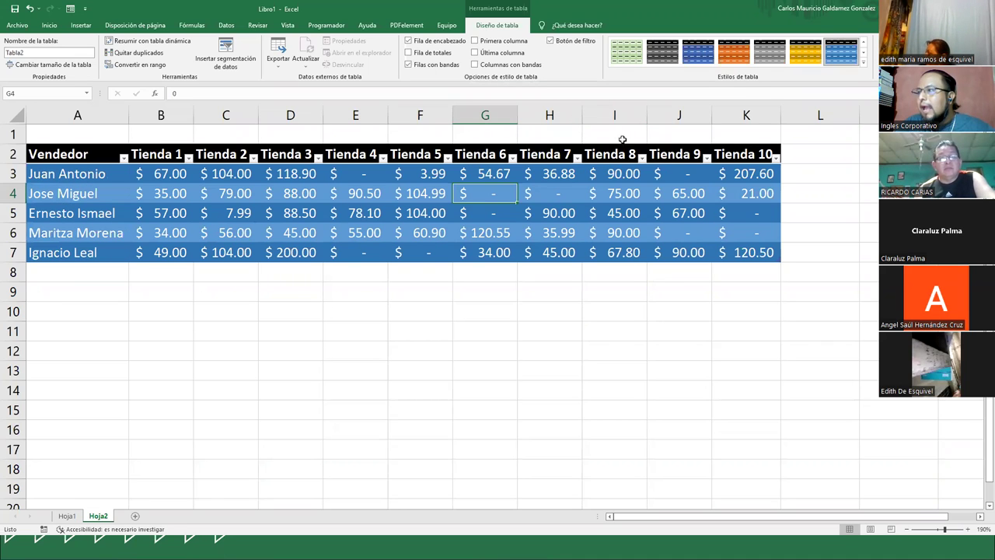
click(811, 158)
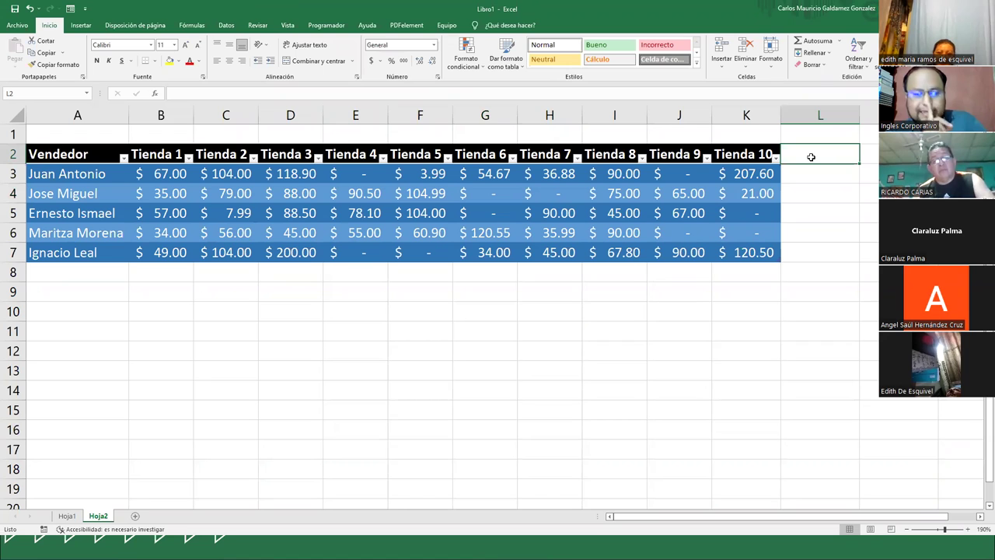
- Add table headings 'Total Vende' in L2 and '% de Ven' in M2
text(TOTAL VE)
key(BackSpace)
key(BackSpace)
key(BackSpace)
key(BackSpace)
key(BackSpace)
key(BackSpace)
key(BackSpace)
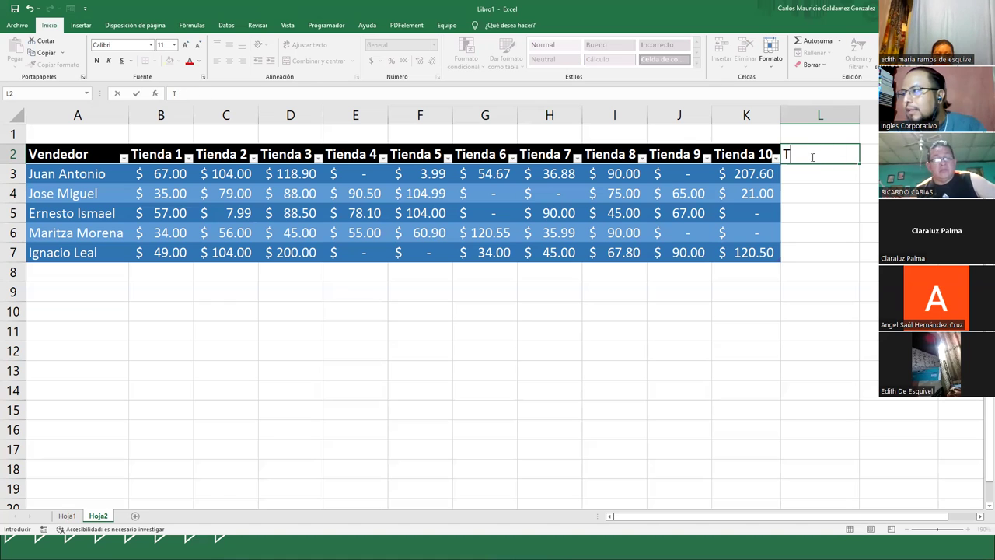
text(otal Vende)
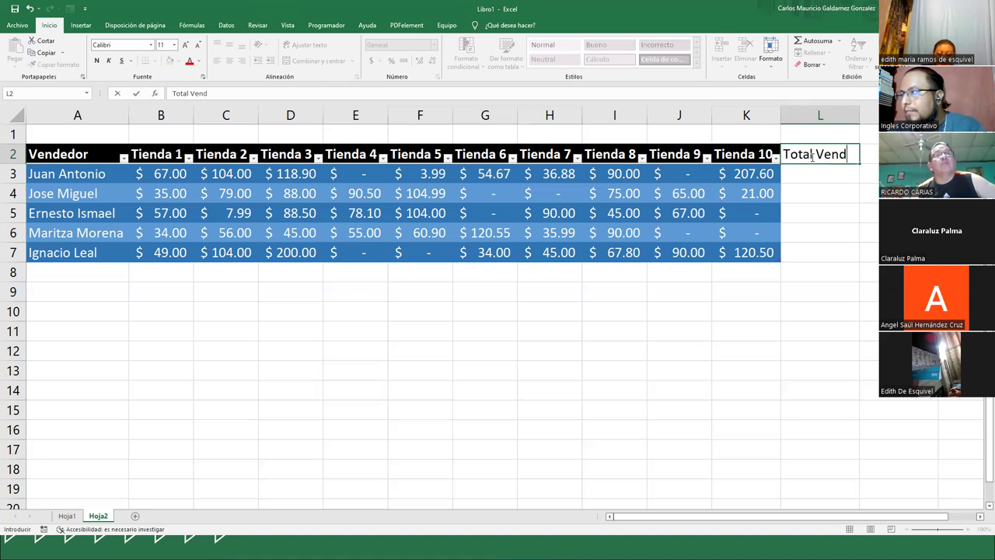
key(Return)
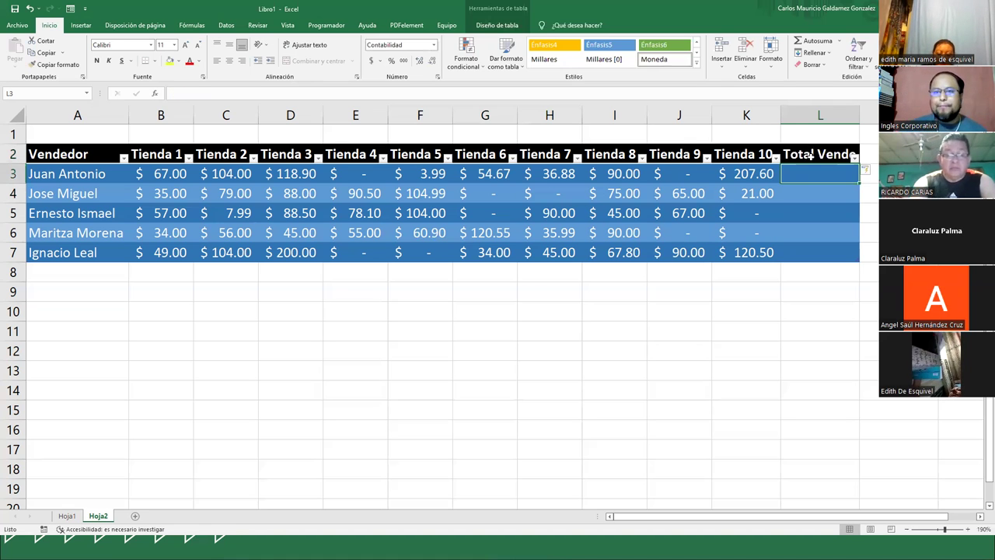
click(877, 155)
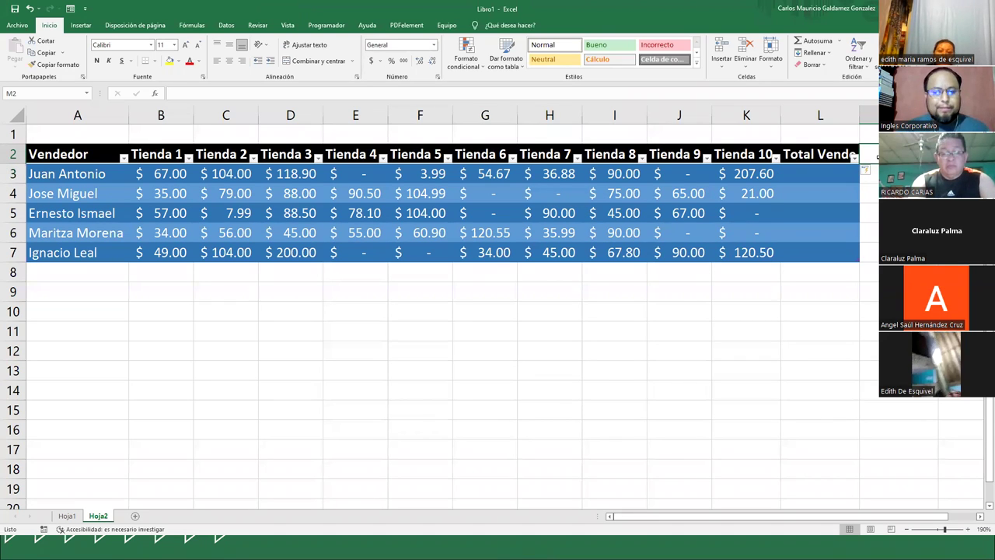
text(% de Venta)
key(Return)
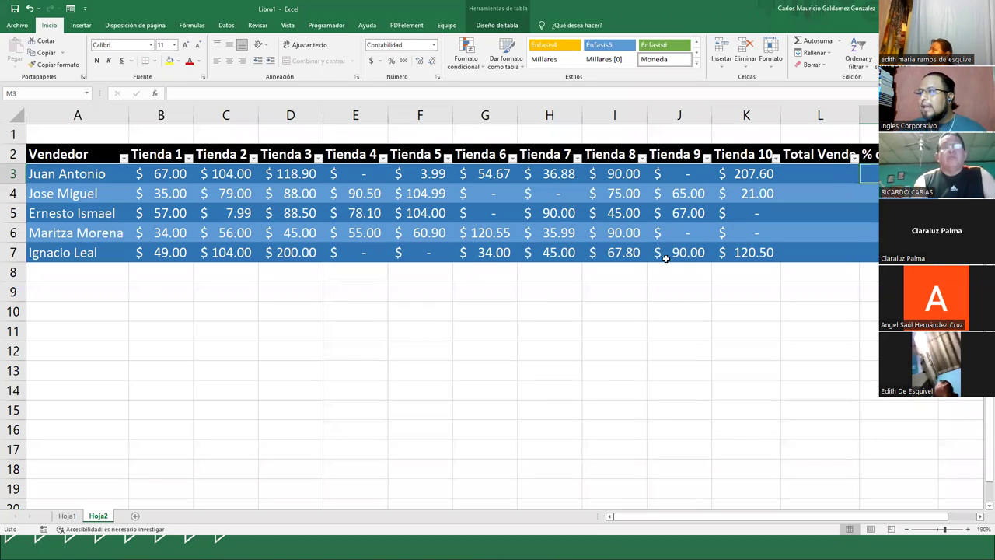
click(101, 276)
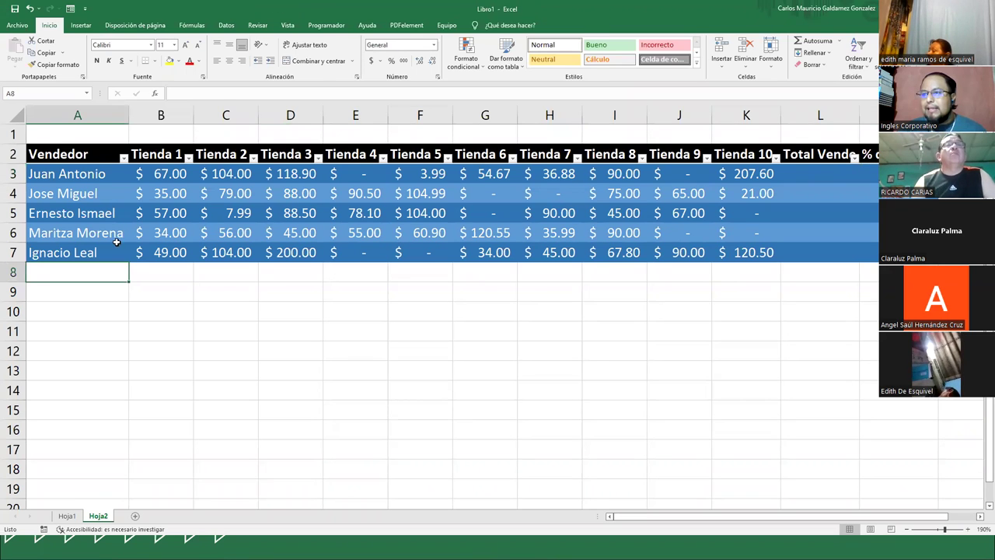
- Turn on the table's Fila de totales and set the Tienda 10 total to Ninguno
click(78, 233)
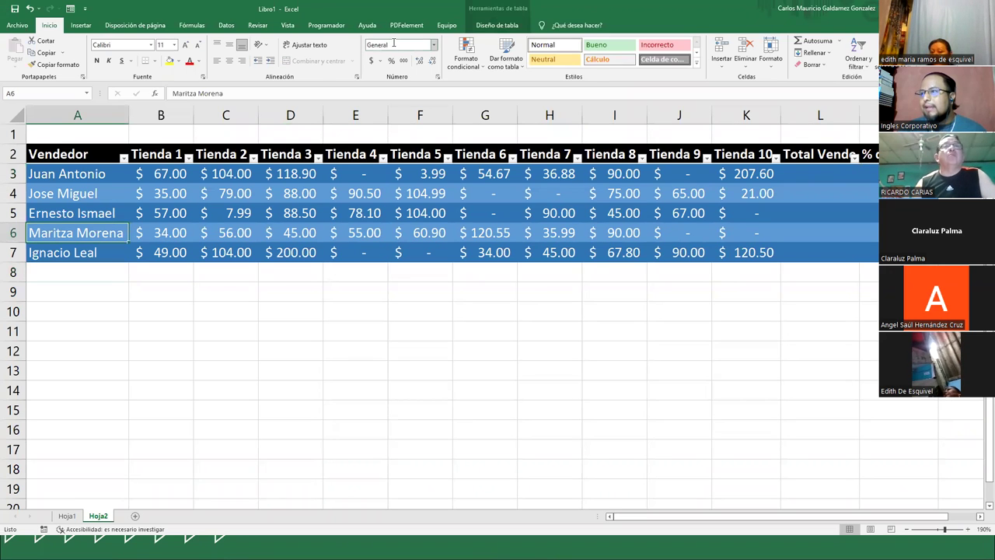
click(497, 25)
click(434, 53)
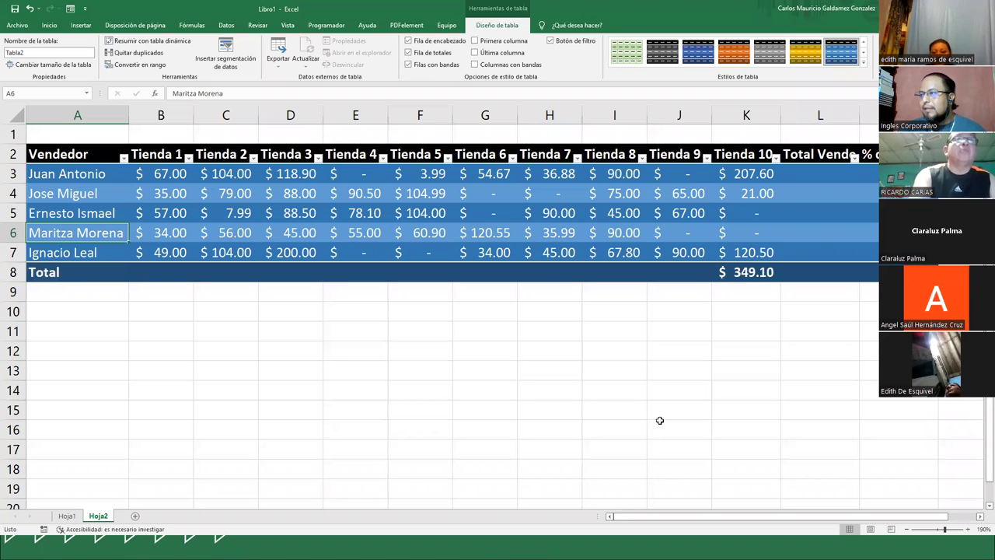
click(811, 282)
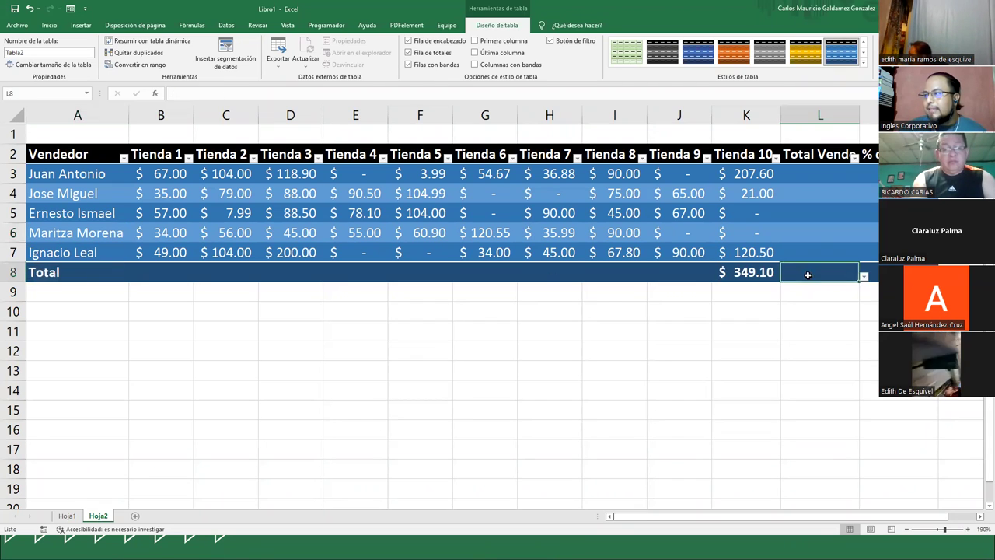
click(752, 282)
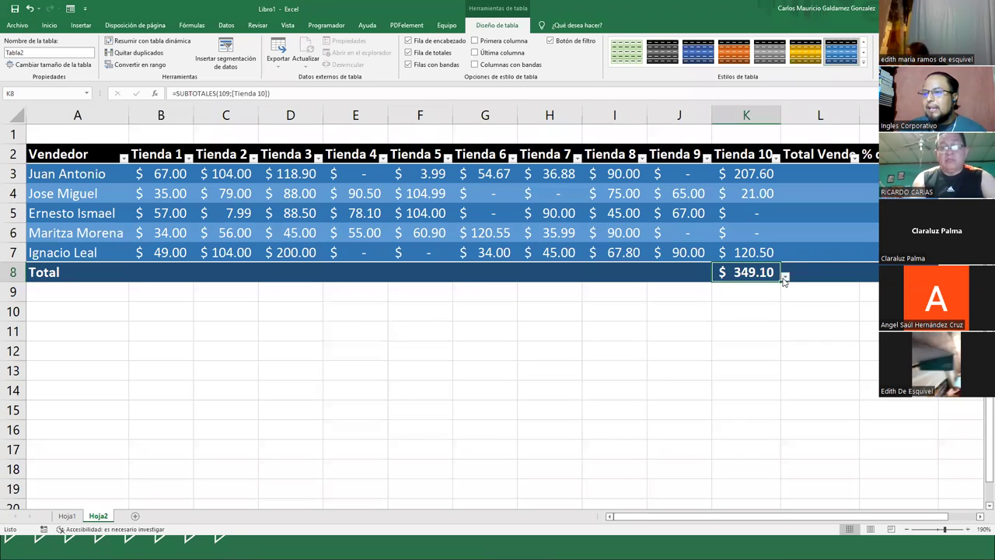
click(784, 277)
click(745, 287)
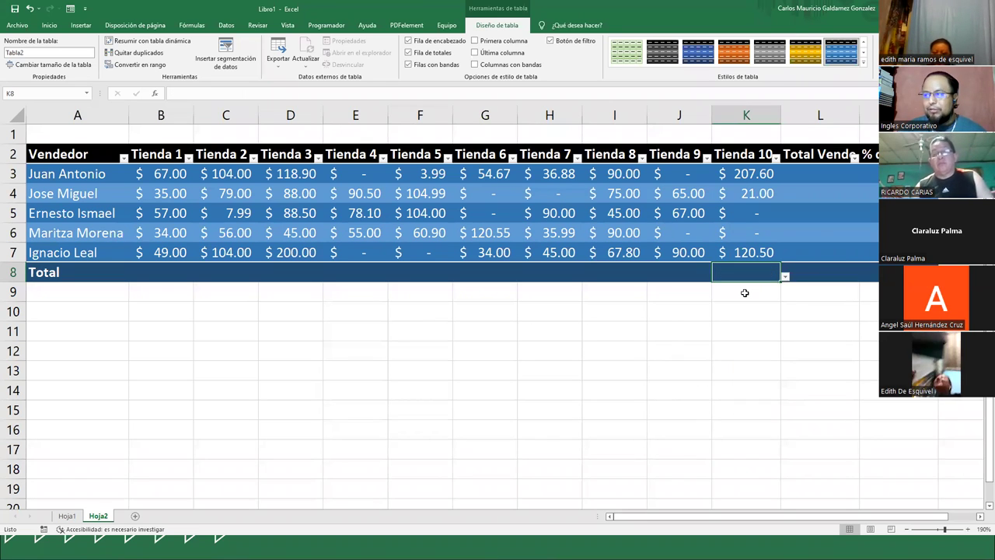
- Set the Total Vende total to Suma and start a =suma formula in L3
click(811, 272)
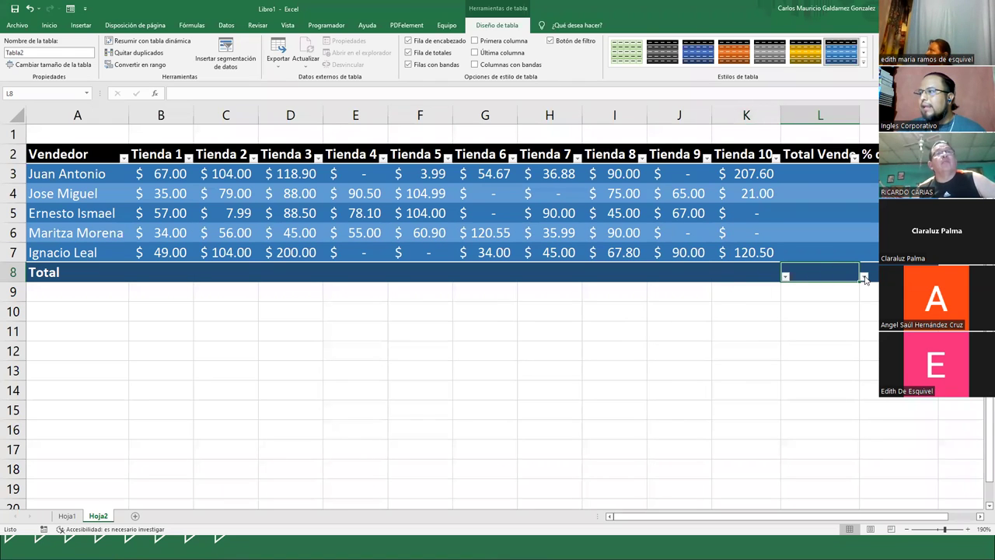
click(864, 277)
click(789, 367)
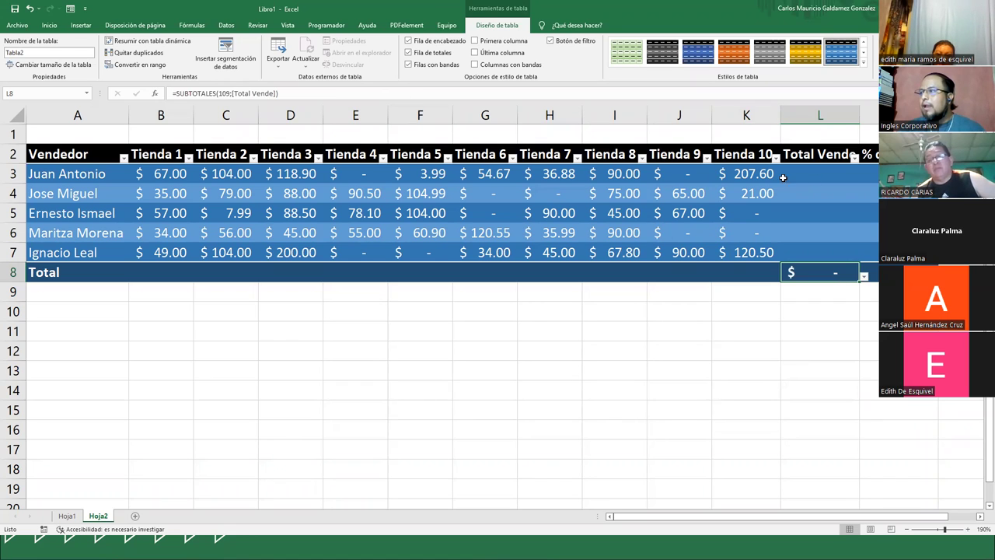
click(813, 177)
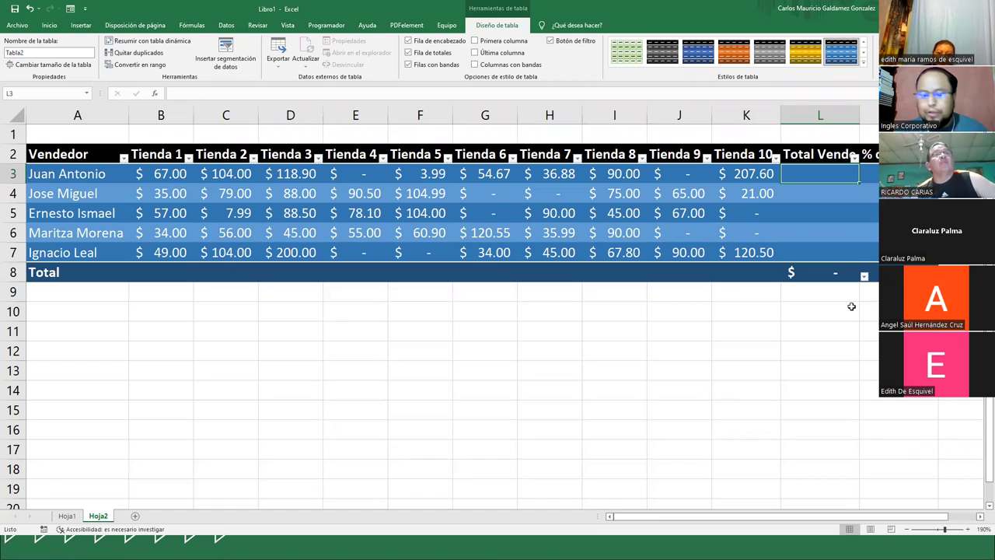
text(=)
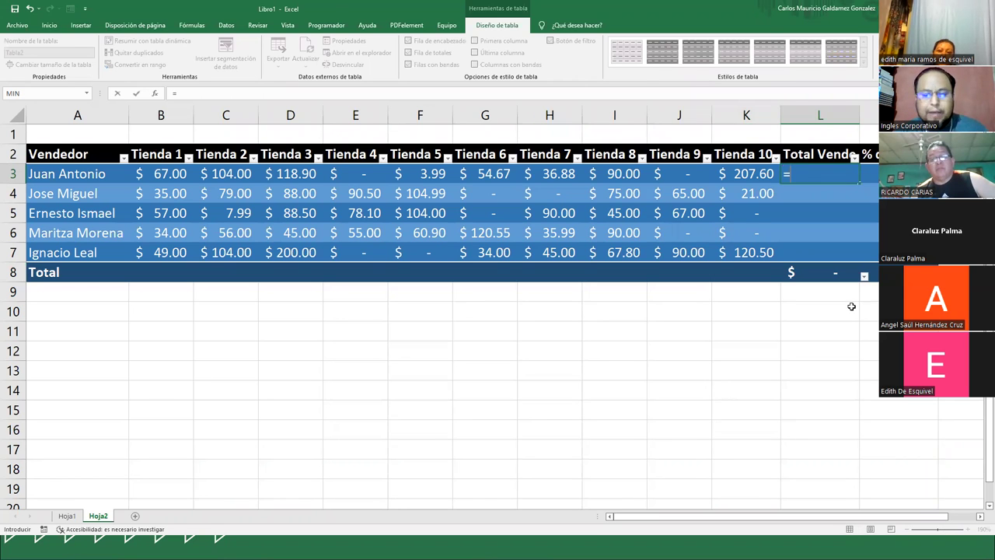
text(suma()
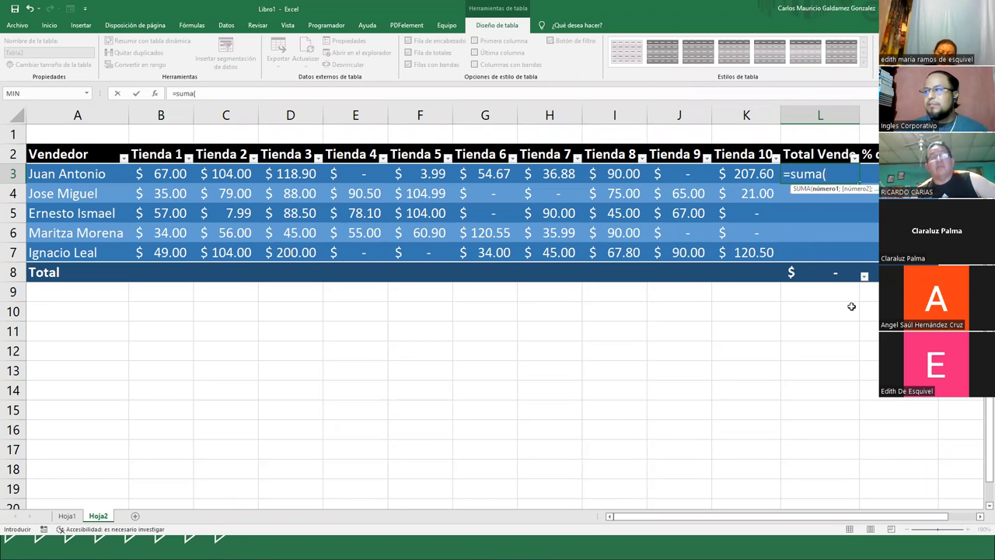
- Complete the L3 formula as =SUMA(B3:K3) so it fills every seller's Total Vende
click(170, 173)
drag(170, 173, 724, 176)
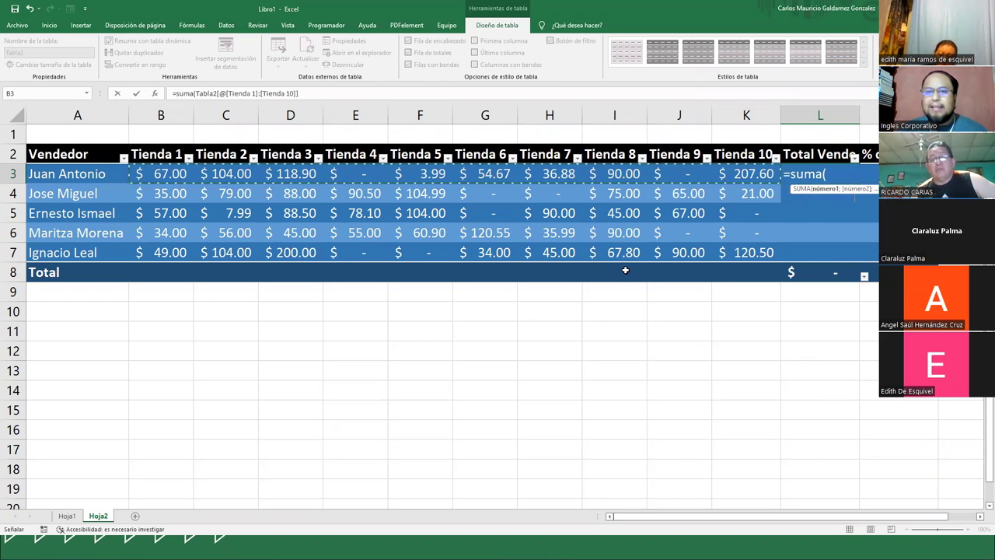
text())
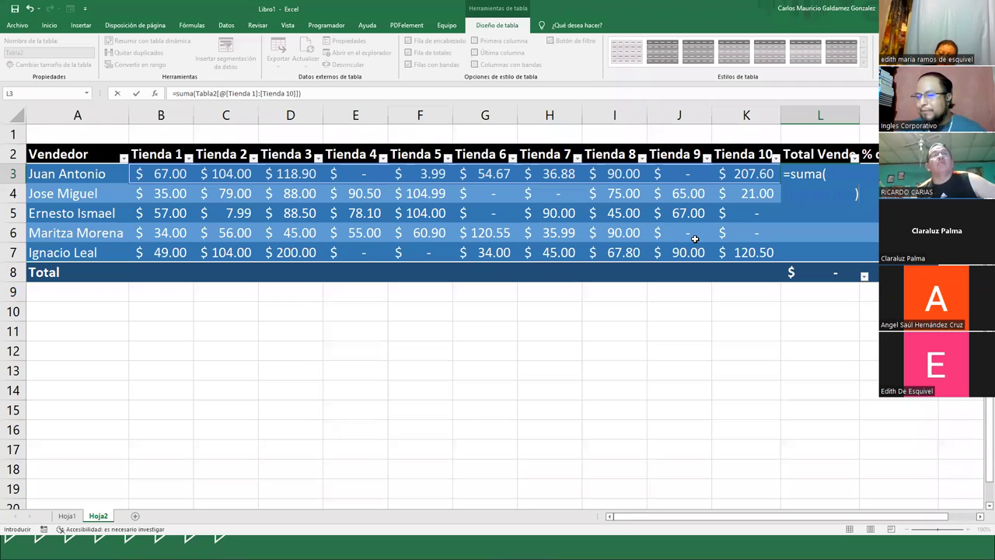
click(318, 94)
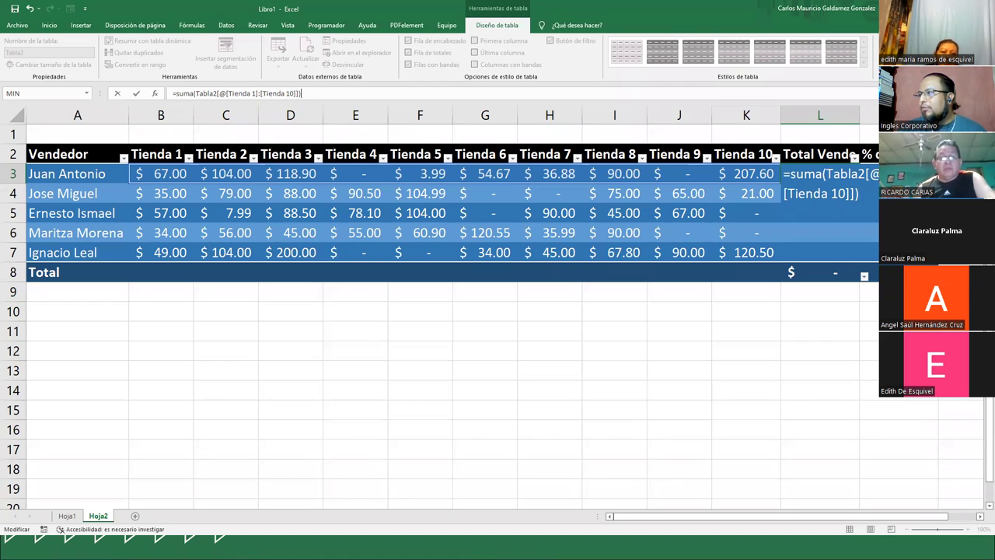
double_click(837, 198)
key(Return)
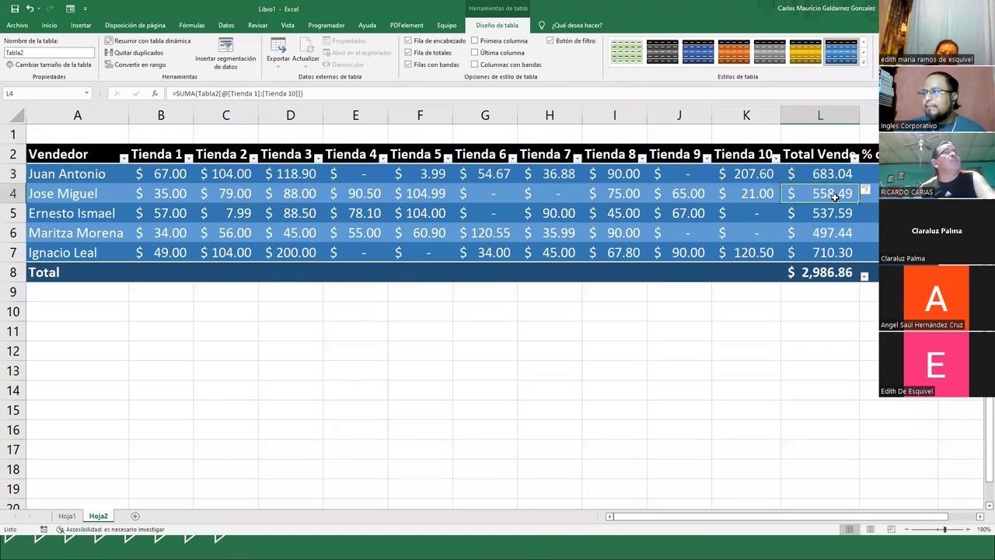
- Check the five seller totals in column L, from 683.04 to 710.30
drag(821, 173, 820, 251)
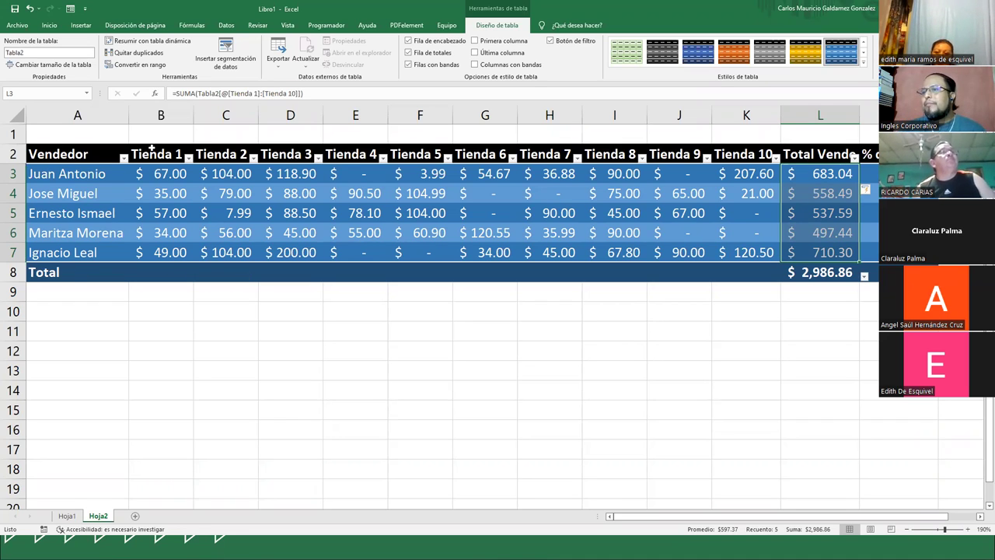
click(69, 138)
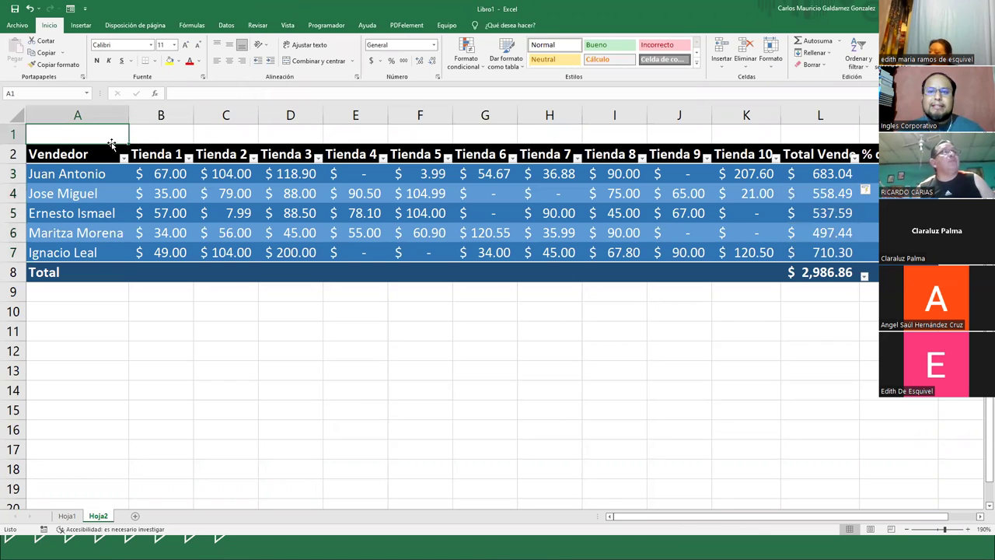
click(171, 136)
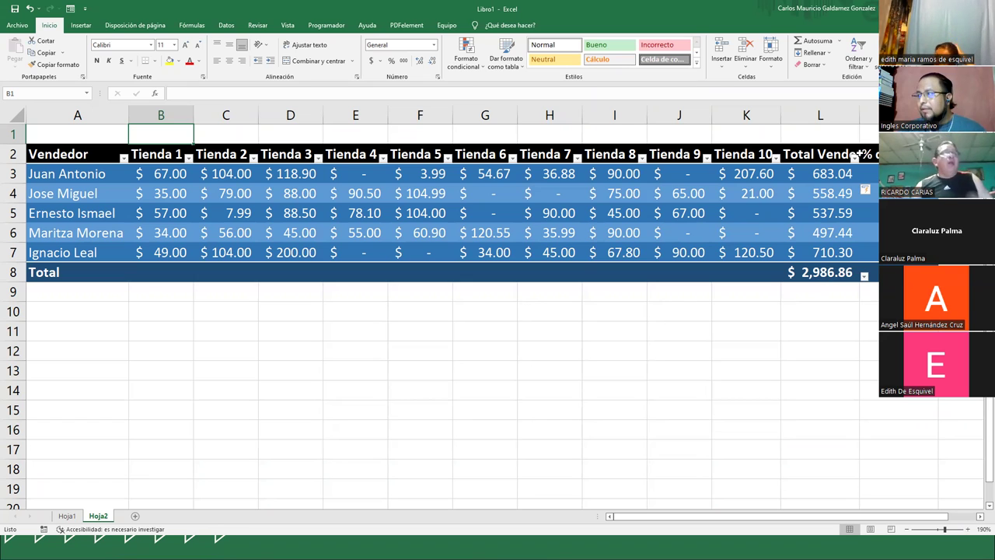
click(808, 174)
drag(807, 174, 808, 253)
key(shift+Up)
key(shift+Up)
key(shift+Up)
key(shift+Up)
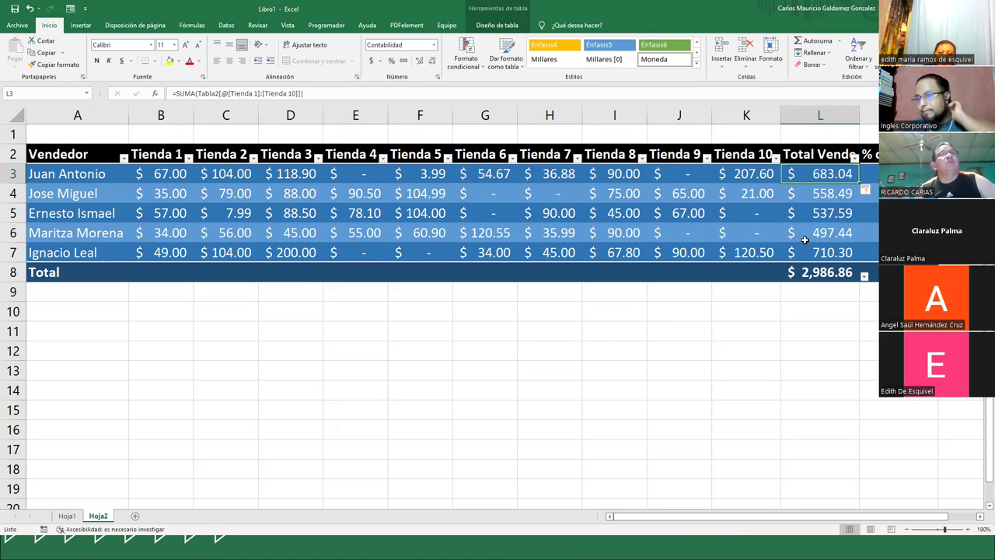
click(869, 173)
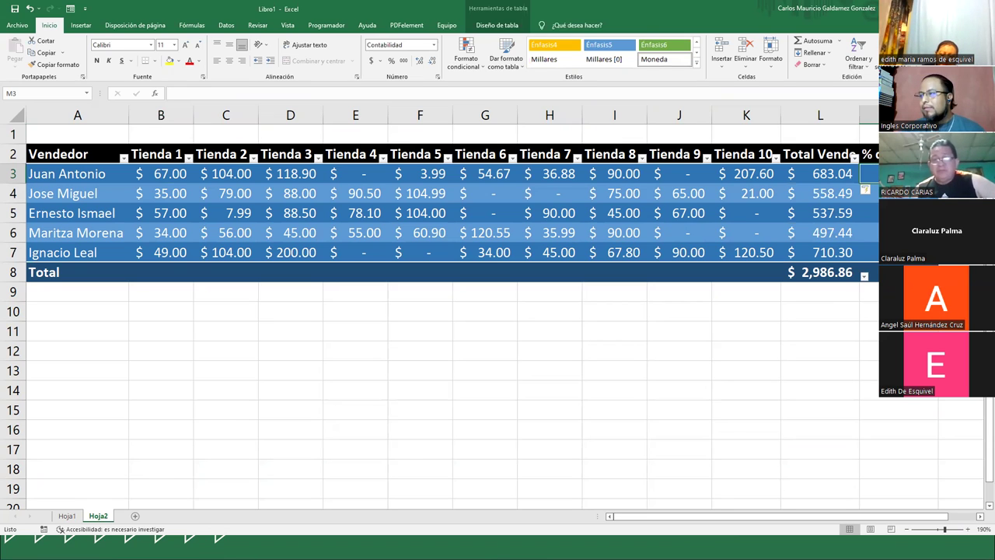
- Enter the share formula =L3/L8 in M3 so it fills every seller's row
text(=)
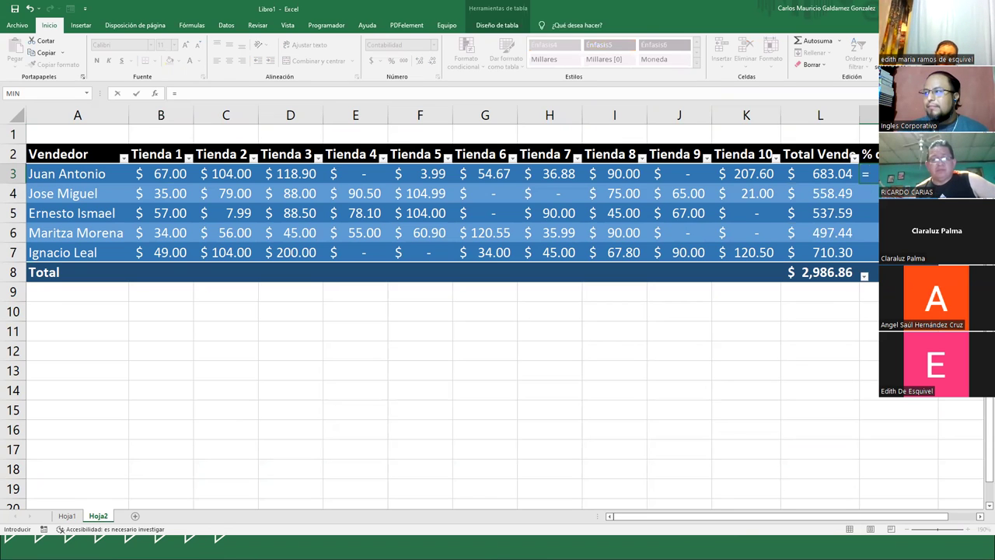
click(822, 176)
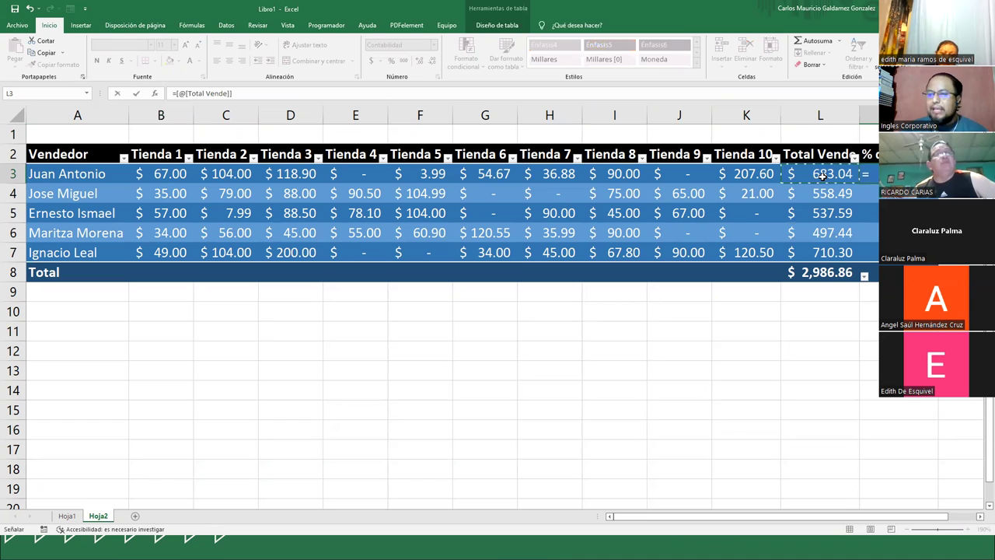
text(/)
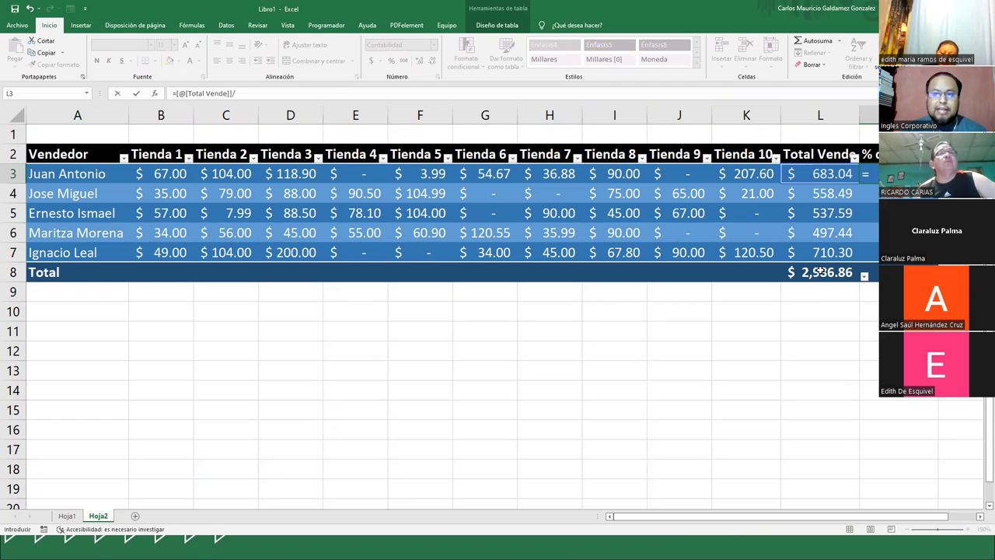
click(821, 270)
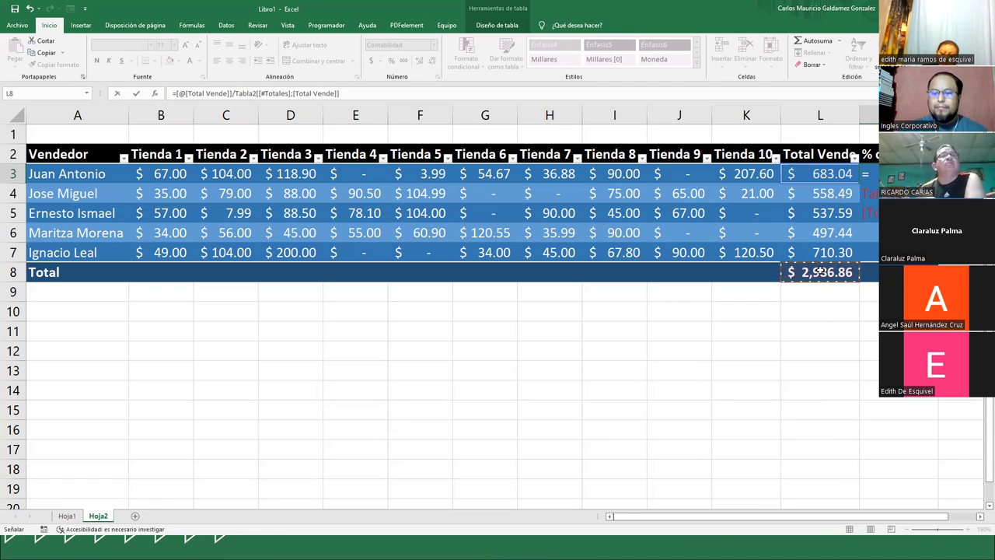
key(Return)
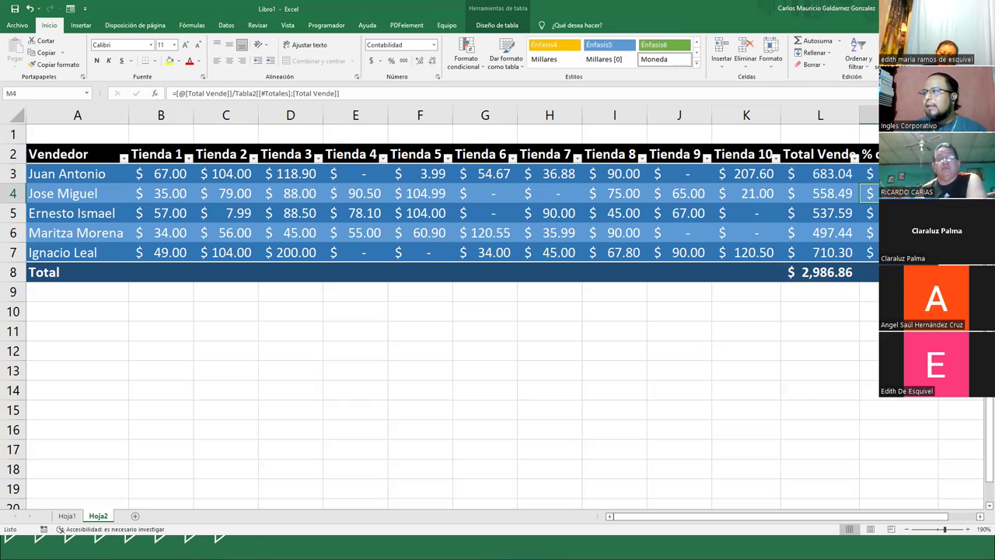
- Format M3:M7 as percentages and set the % de Venta total to Suma
drag(869, 174, 869, 252)
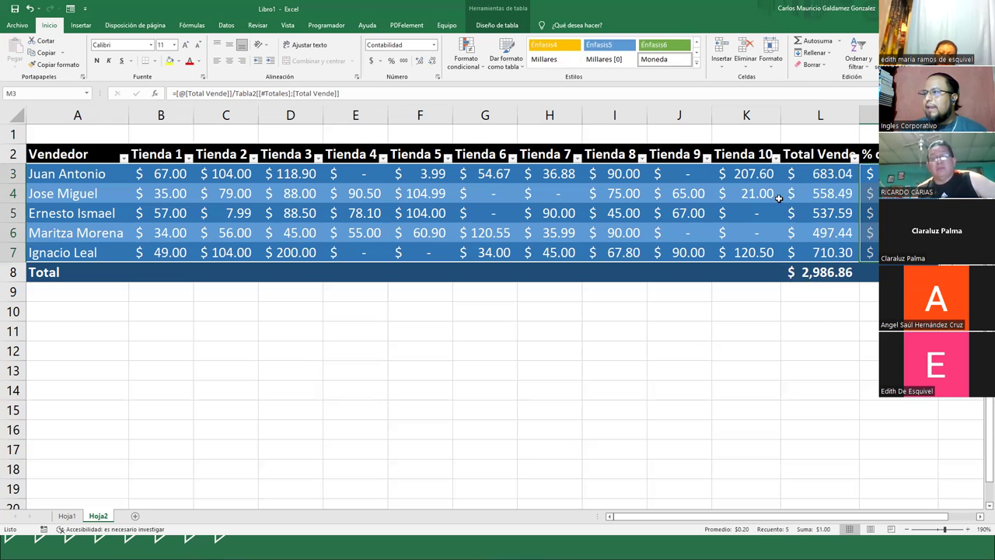
click(391, 62)
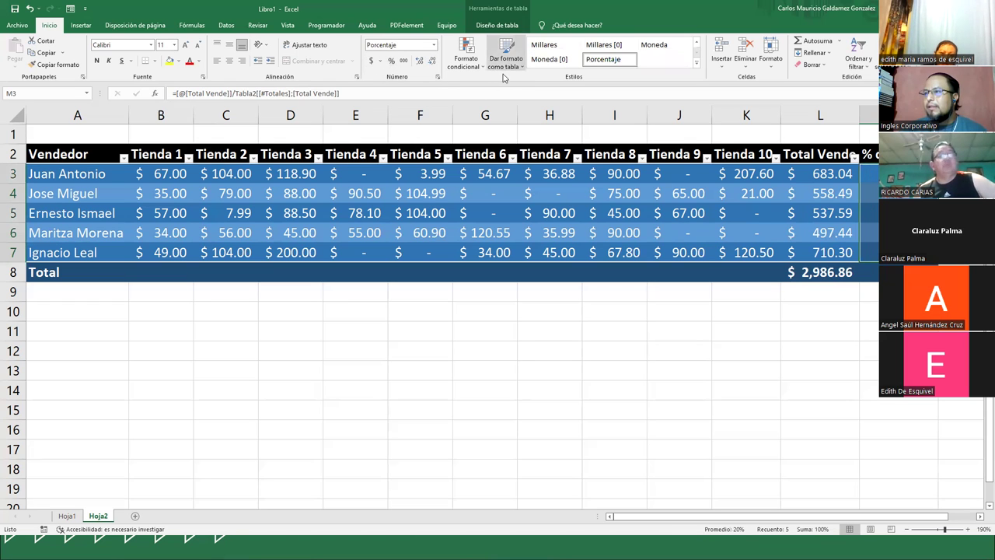
click(869, 272)
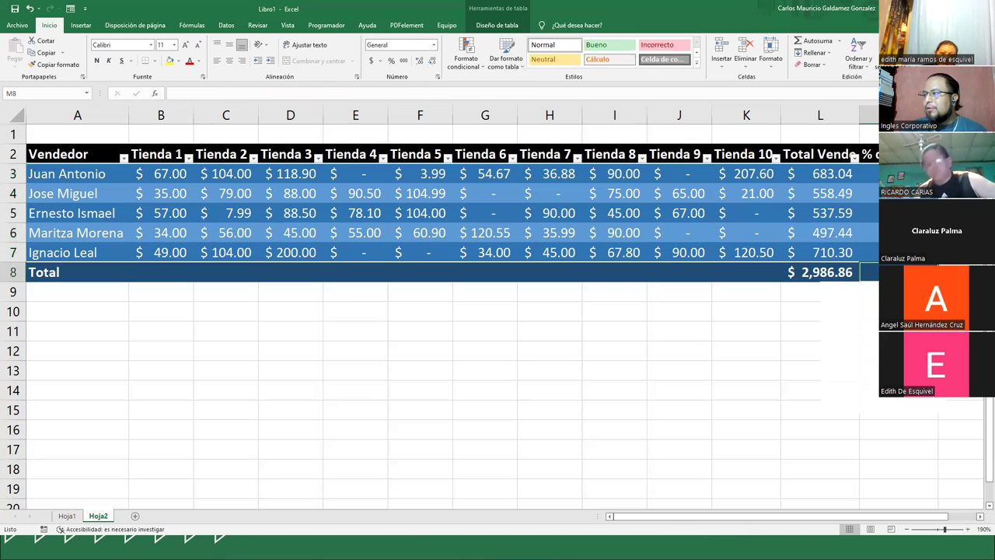
click(941, 272)
click(869, 368)
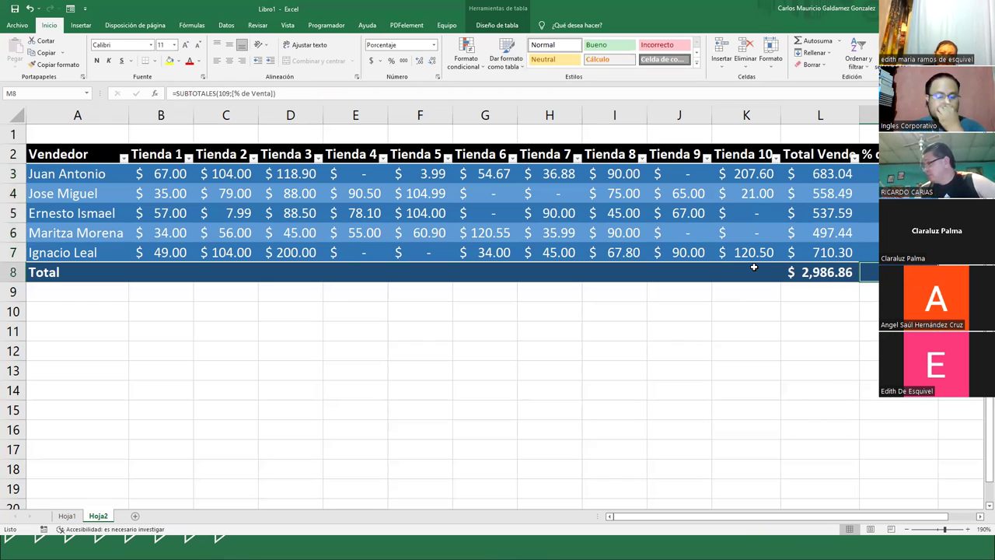
ctrl+scroll(192, 112, down, 6)
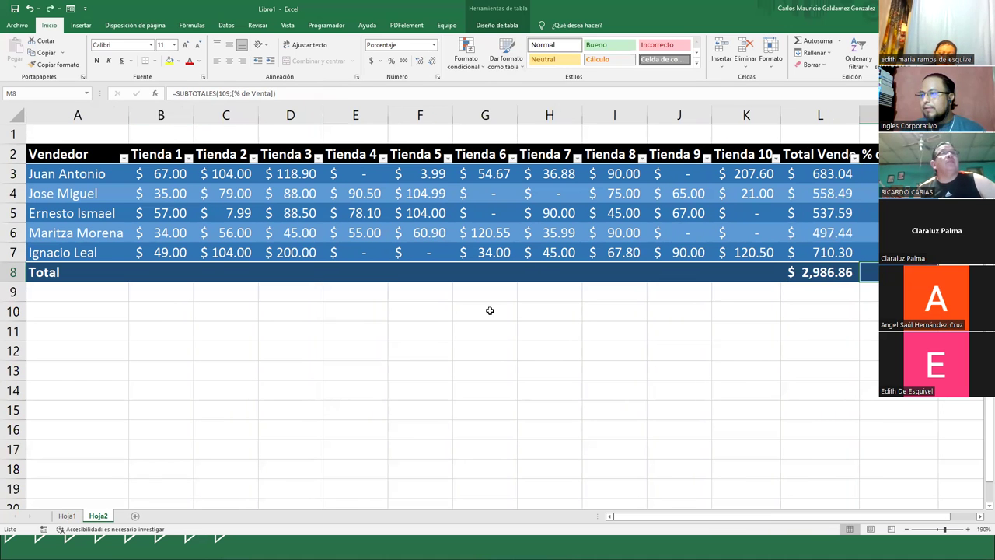
click(507, 246)
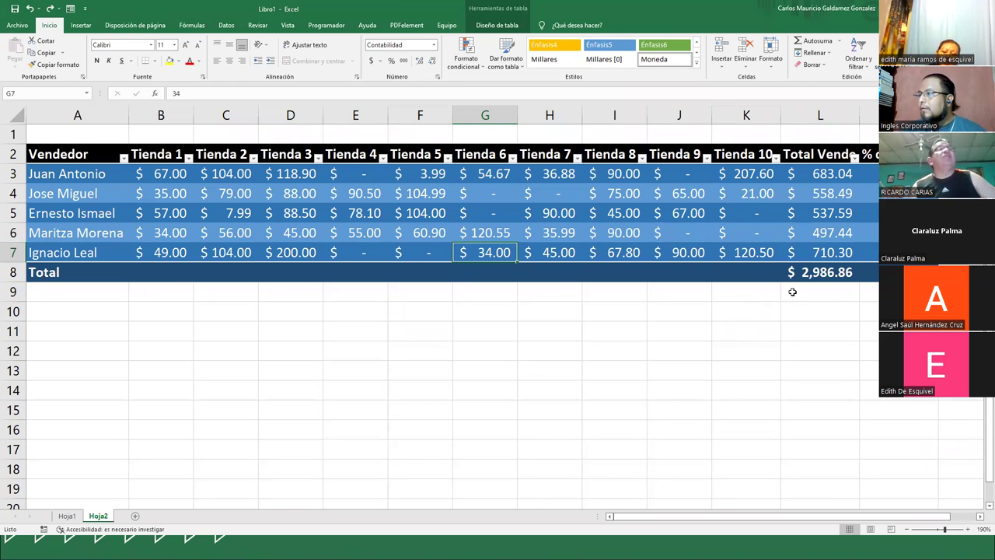
click(840, 272)
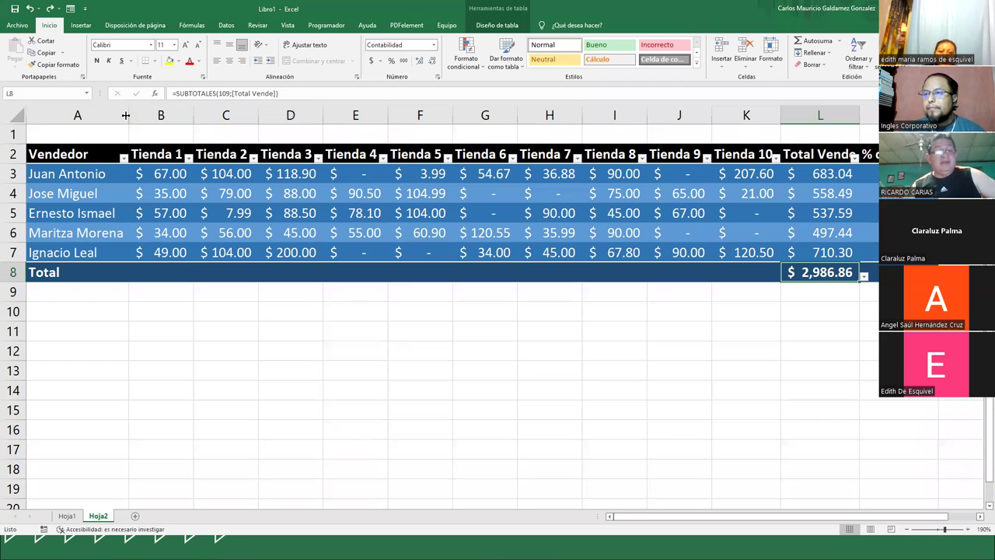
scroll(192, 250, down, 1)
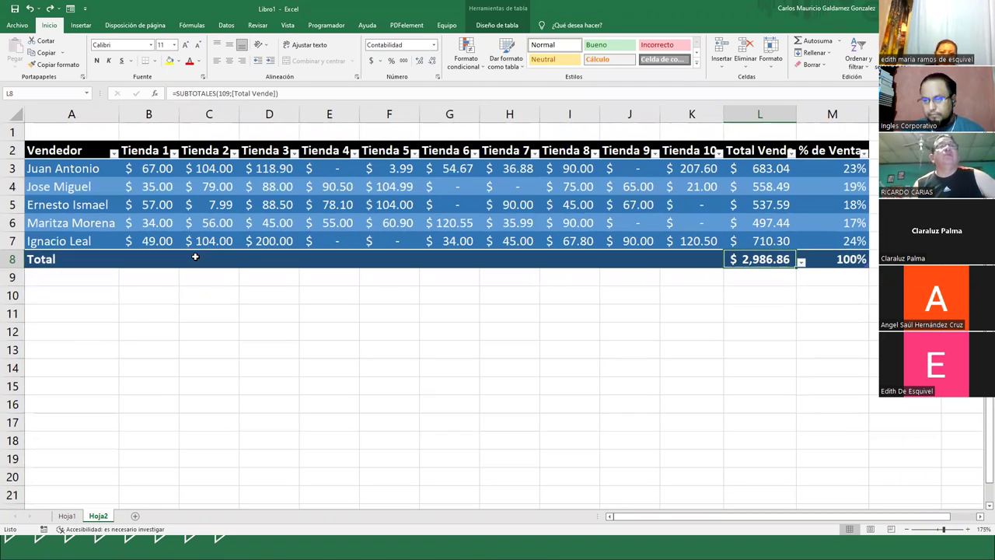
click(764, 177)
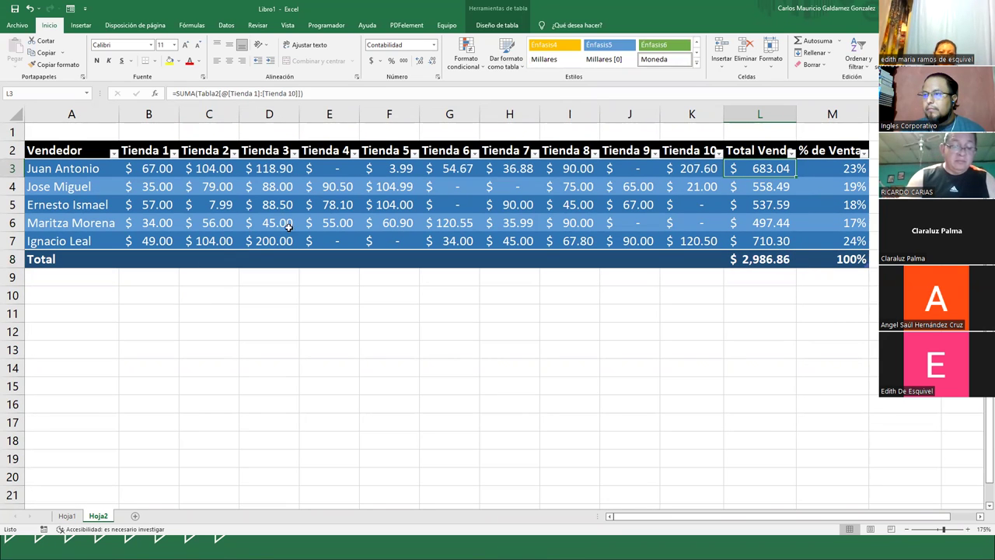
drag(136, 169, 703, 233)
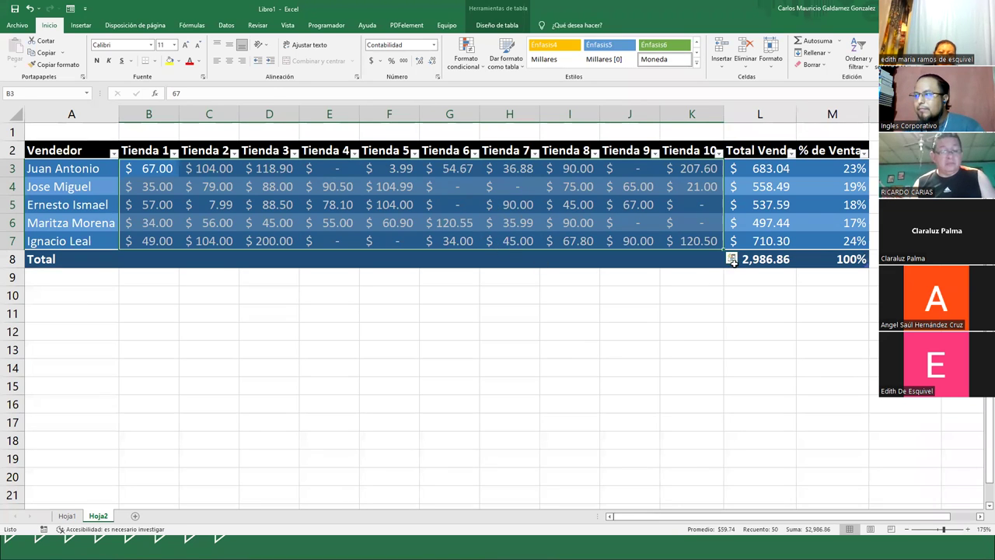
- Review the grand total and first seller's SUMA formulas, then go to the Hoja1 sheet
click(760, 258)
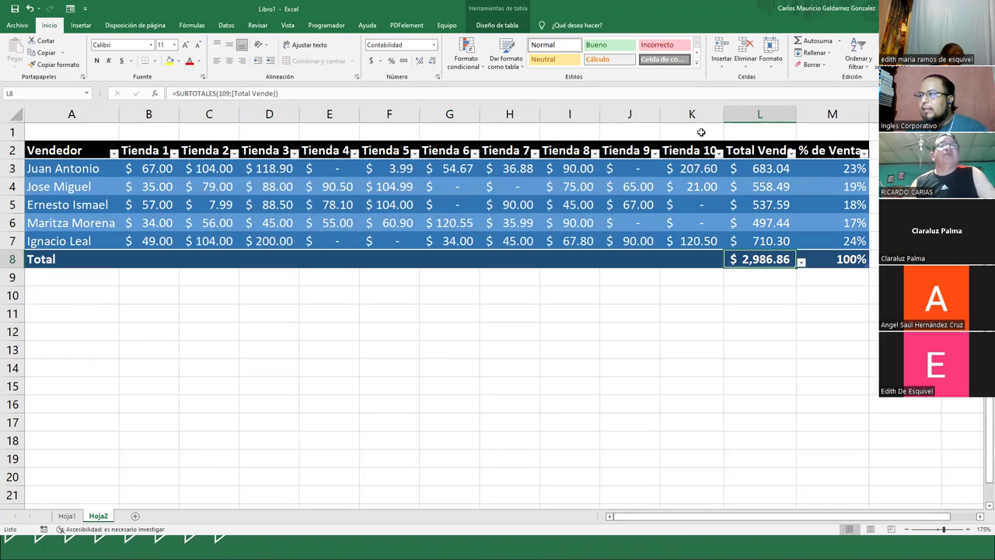
click(758, 169)
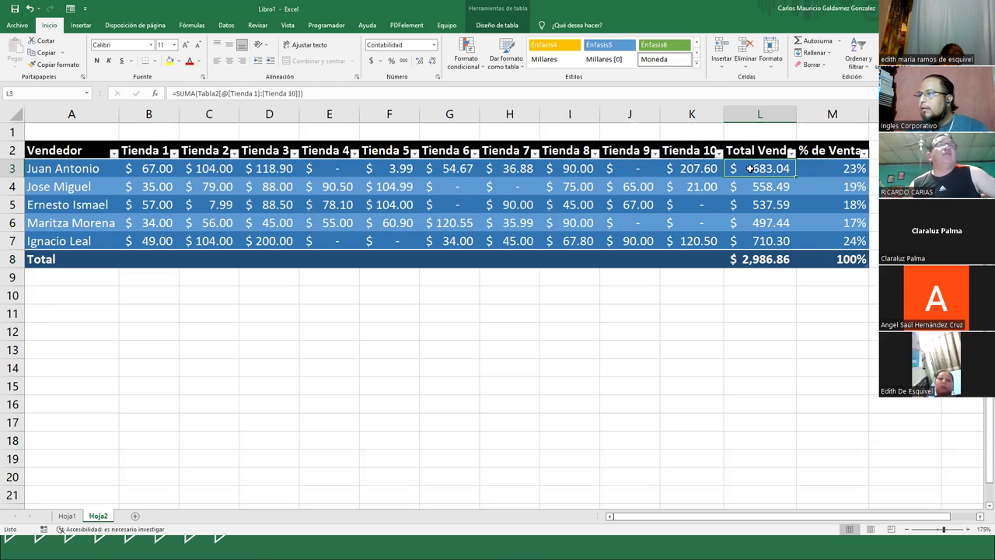
double_click(750, 169)
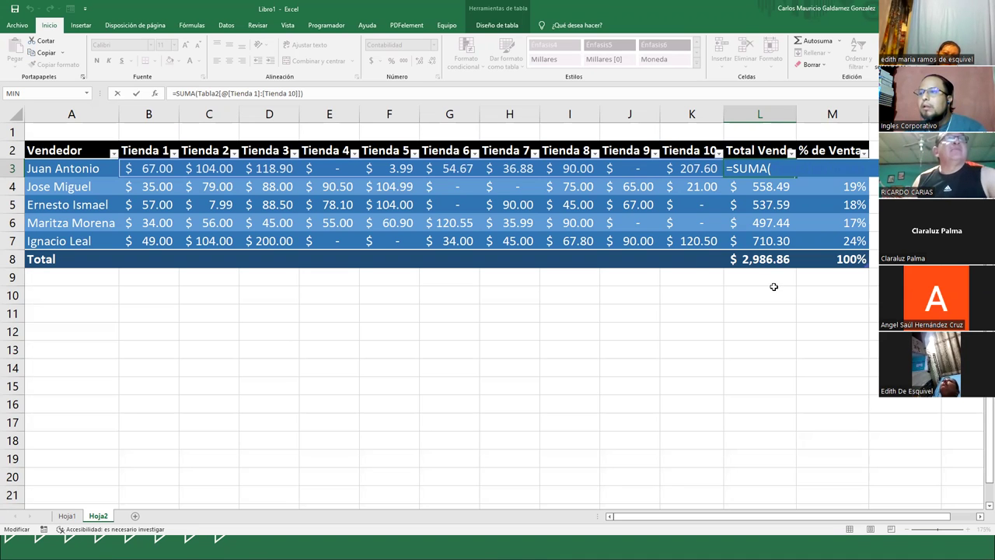
click(449, 222)
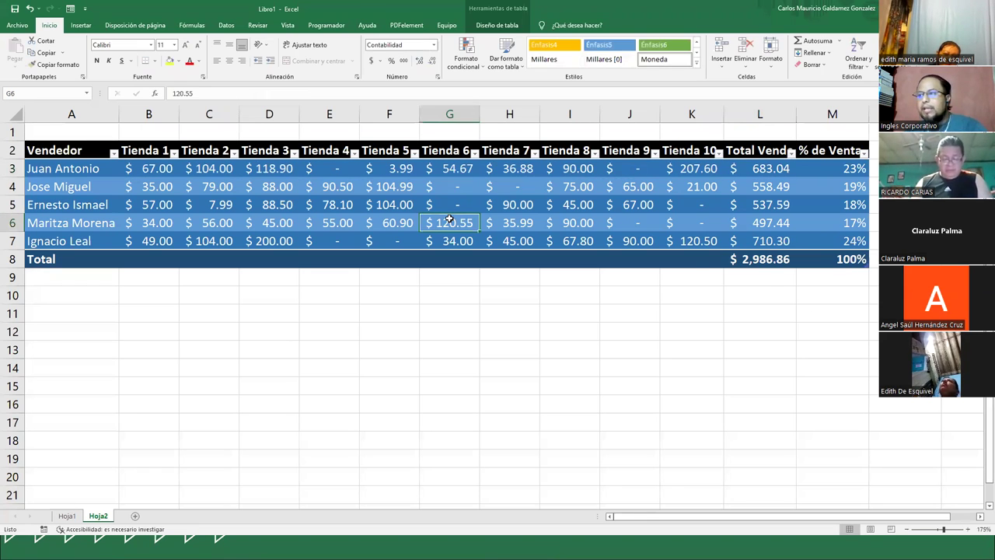
click(66, 516)
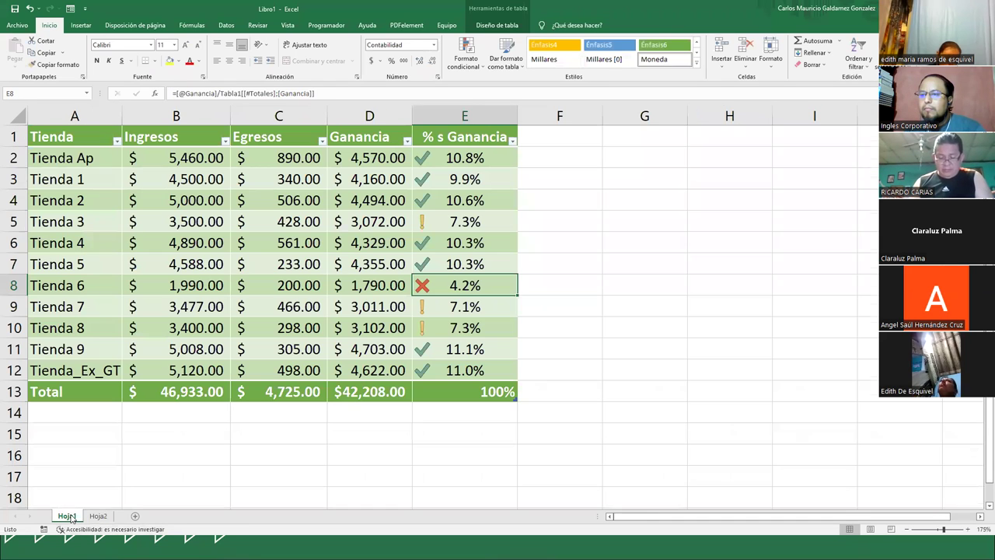
- Check the row 13 percentage-total SUBTOTALES formula on Hoja1, then return to Hoja2
click(98, 516)
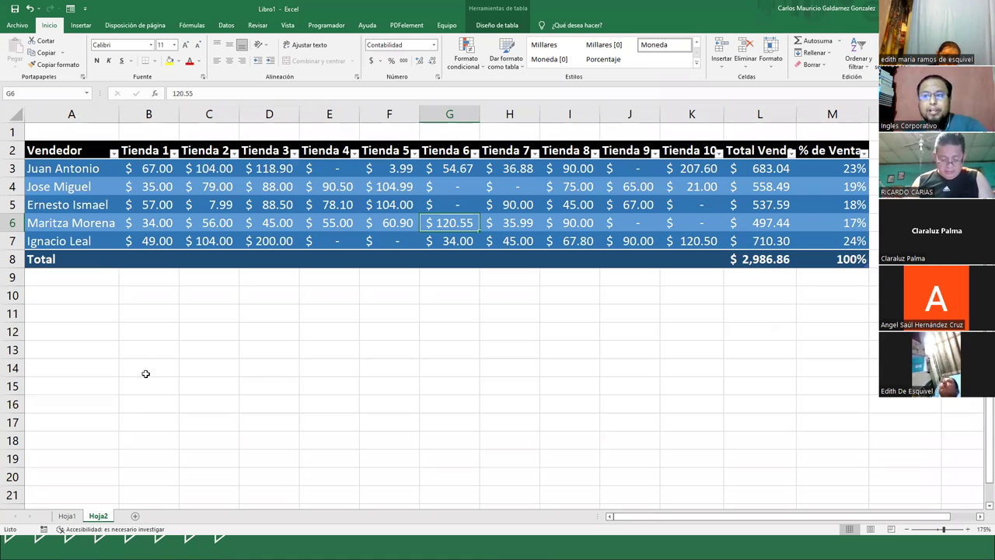
click(66, 516)
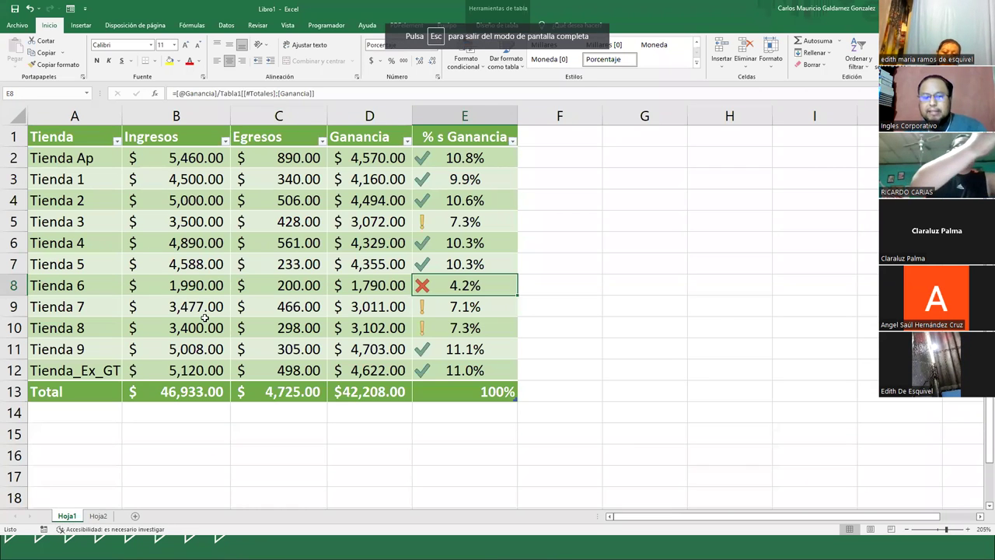
click(470, 392)
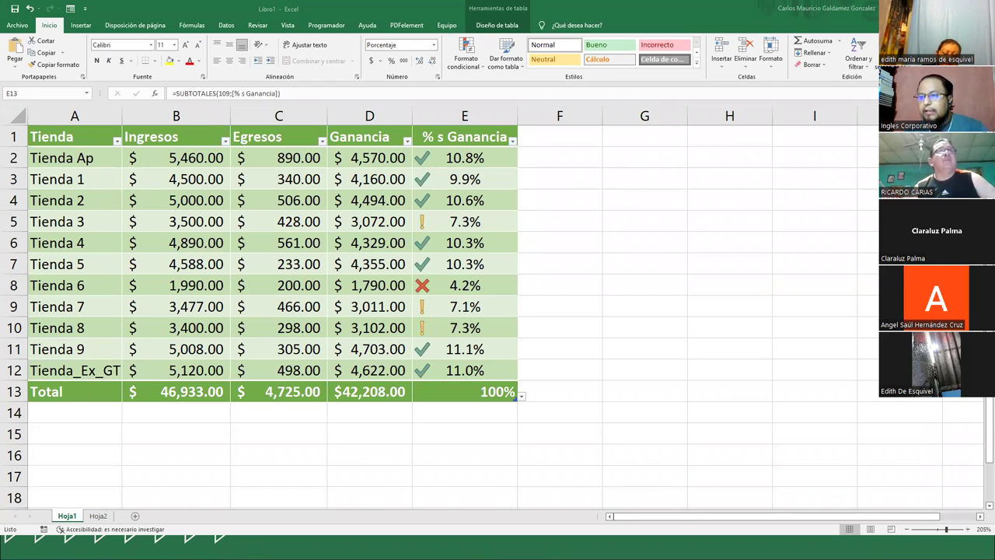
click(99, 516)
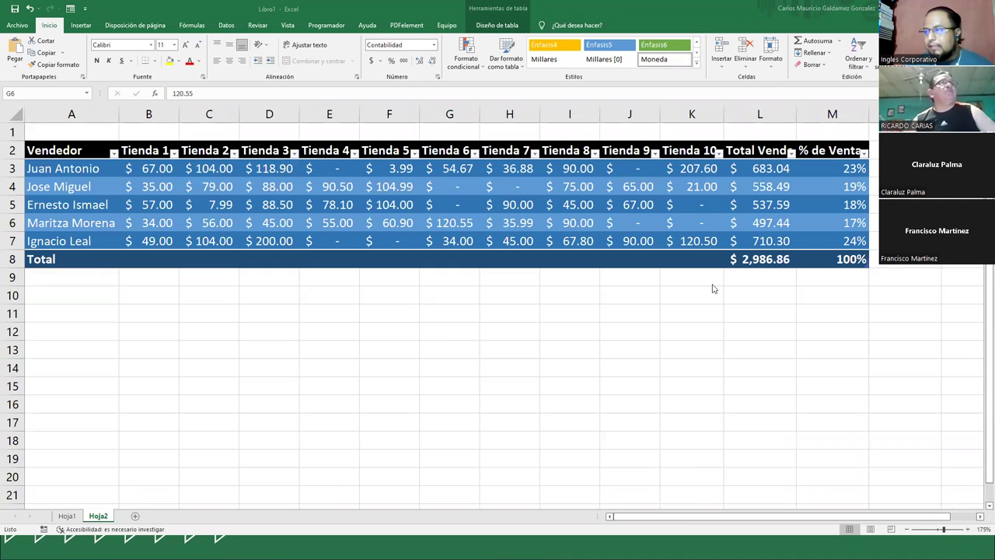
- Apply light blue gradient data bars to the % de Ventas percentages M3:M7
key(alt+Tab)
drag(833, 168, 833, 240)
click(467, 53)
mouse_move(531, 177)
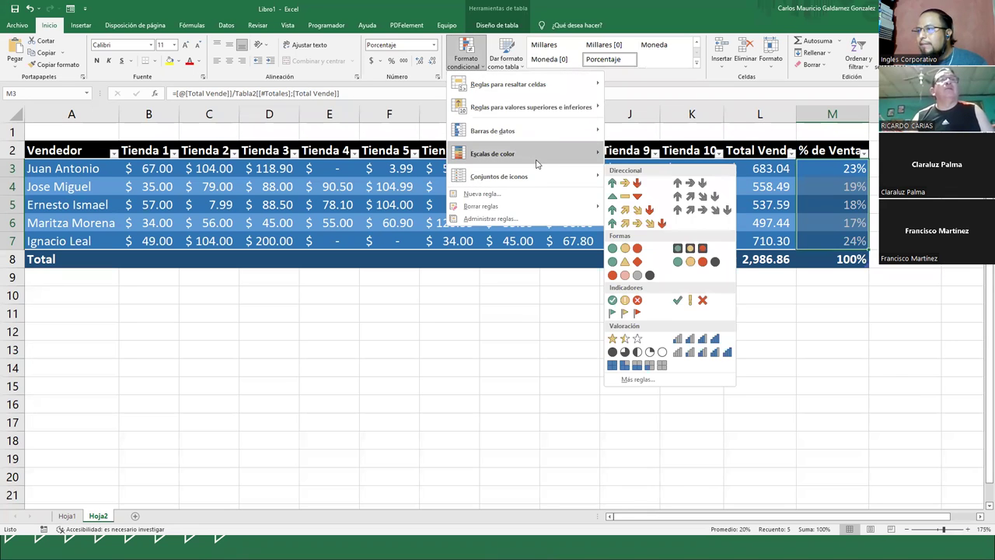
mouse_move(553, 134)
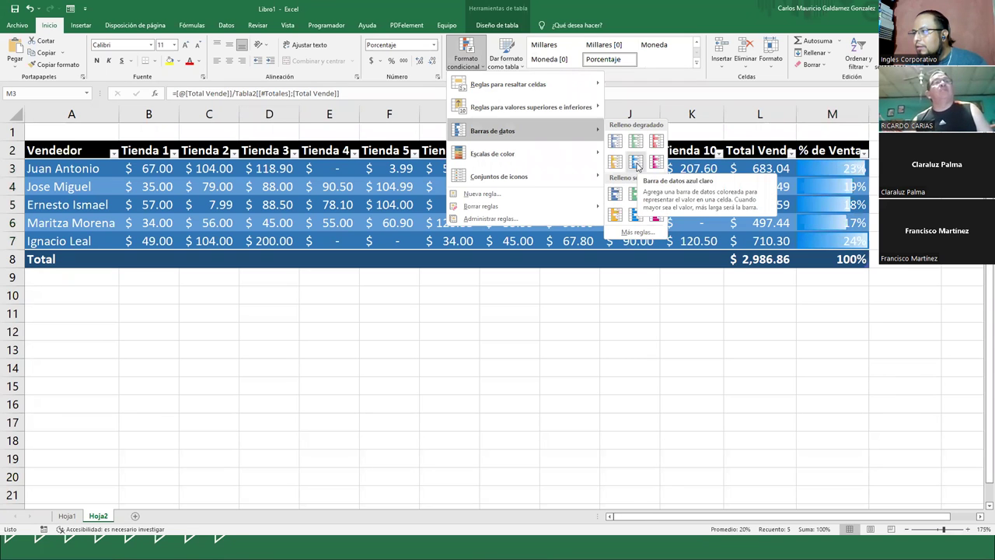
click(637, 165)
click(808, 239)
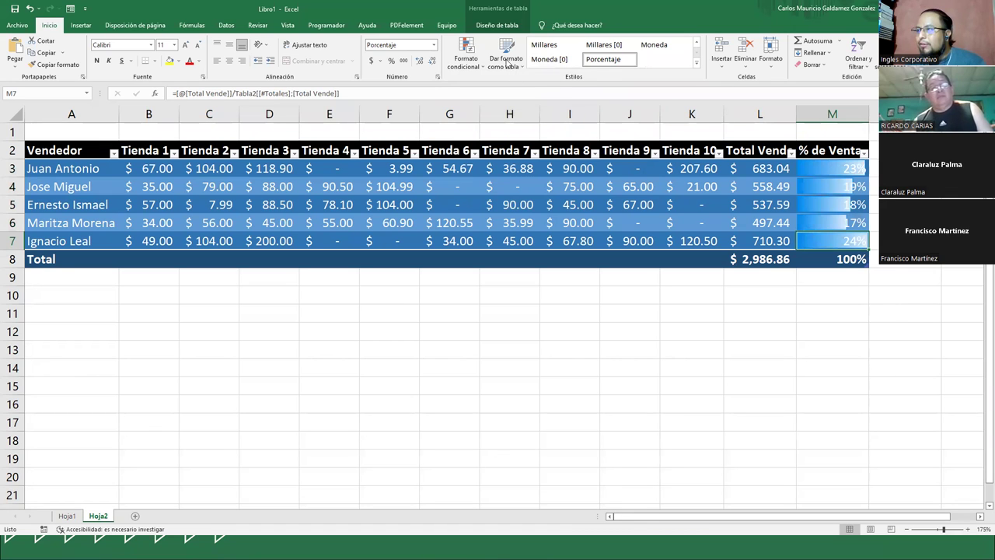
- Change the M3:M7 data bars to pink gradient fill
drag(810, 179, 829, 241)
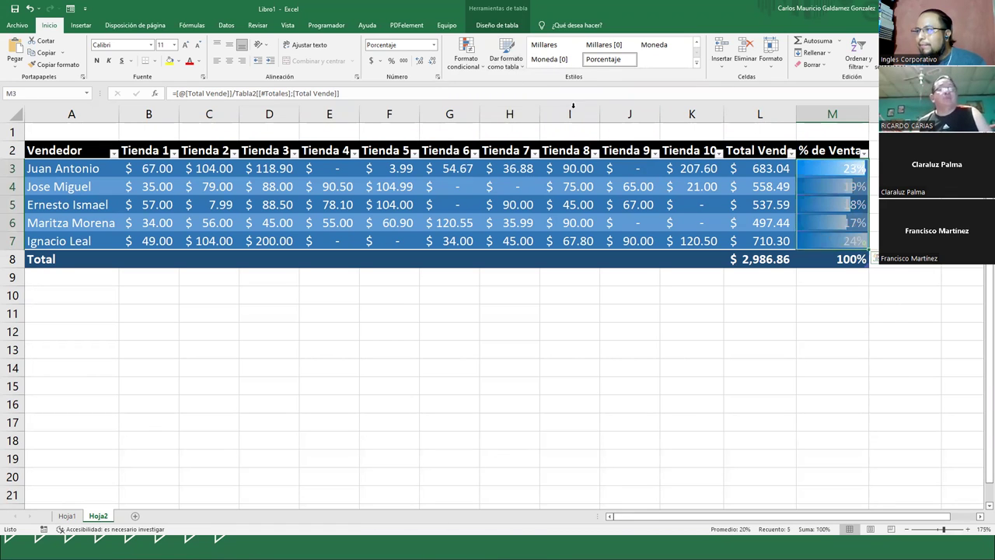
click(463, 65)
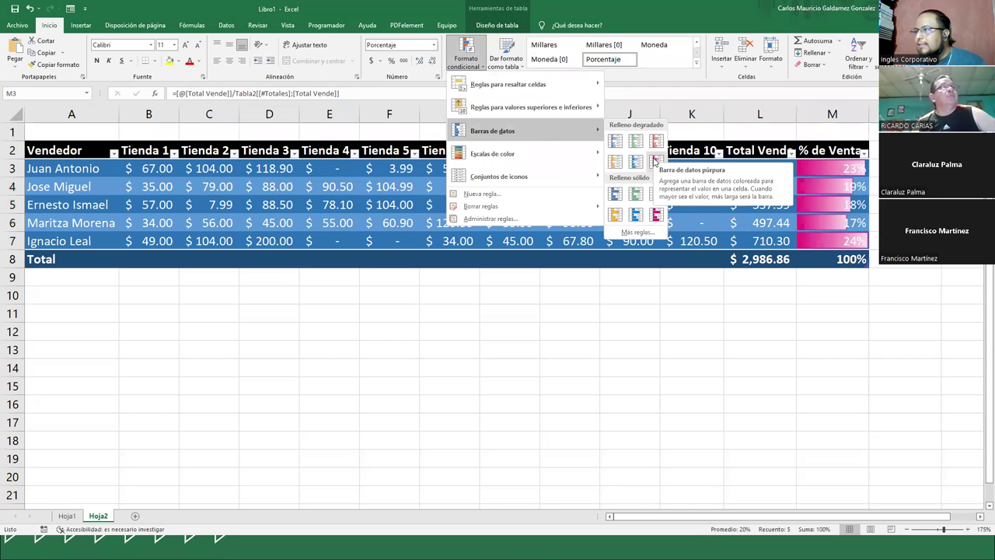
click(656, 163)
click(802, 221)
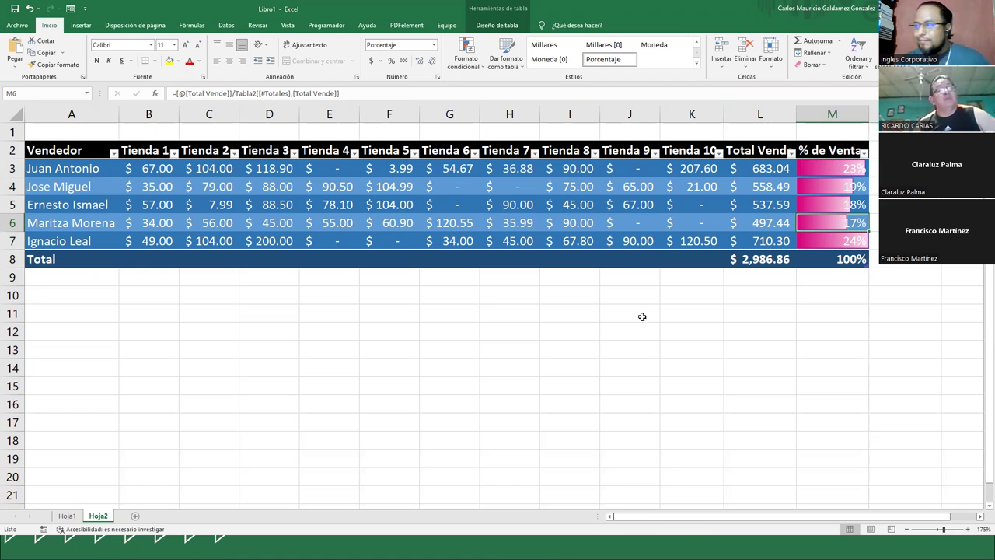
click(363, 226)
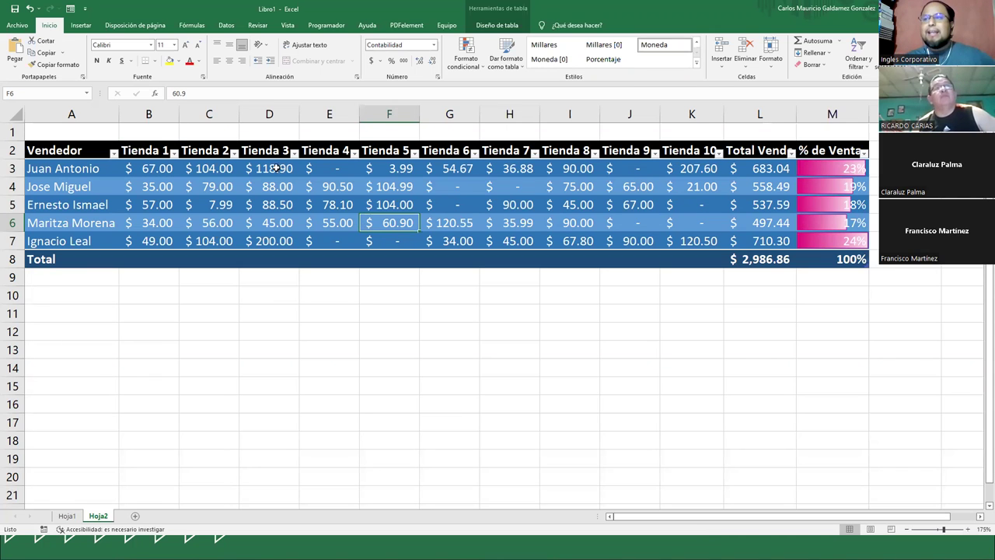
click(351, 186)
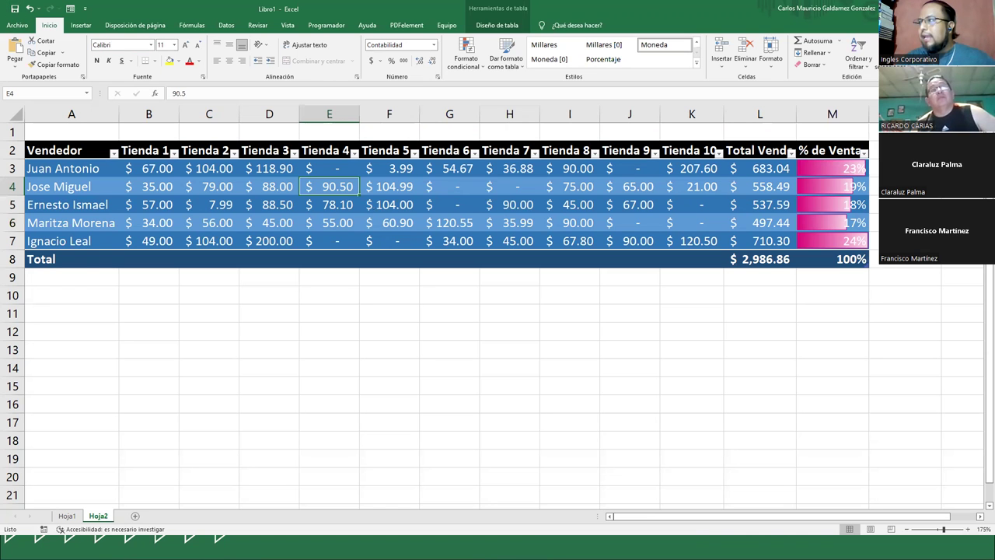
key(alt+Tab)
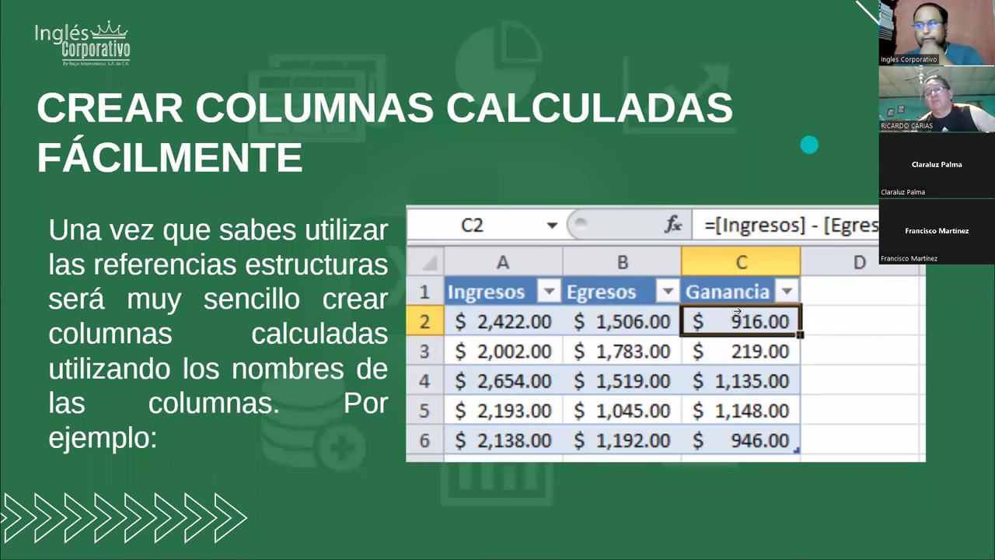
- Advance from the Fila de totales slide to Dudas o inquietudes, then end the slideshow
click(861, 326)
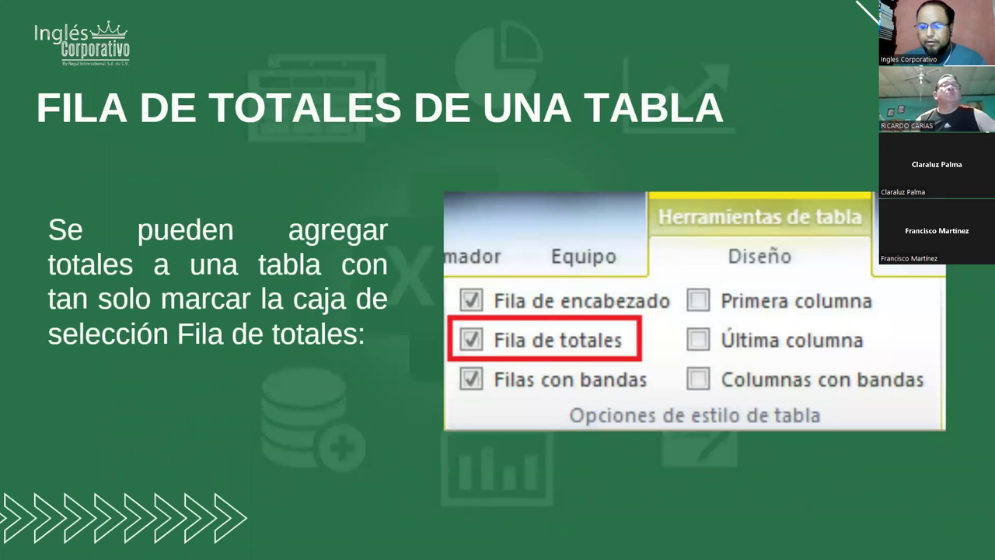
key(Right)
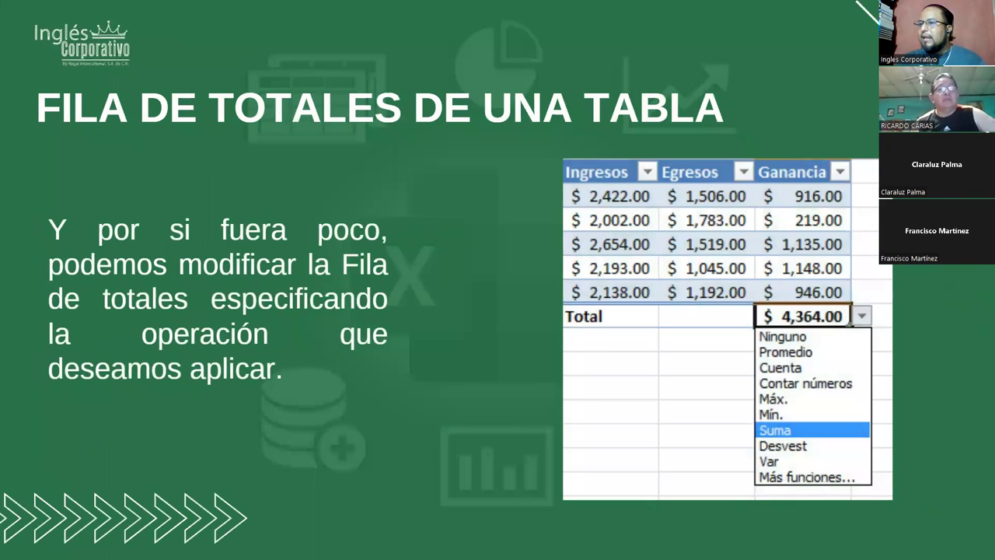
key(Right)
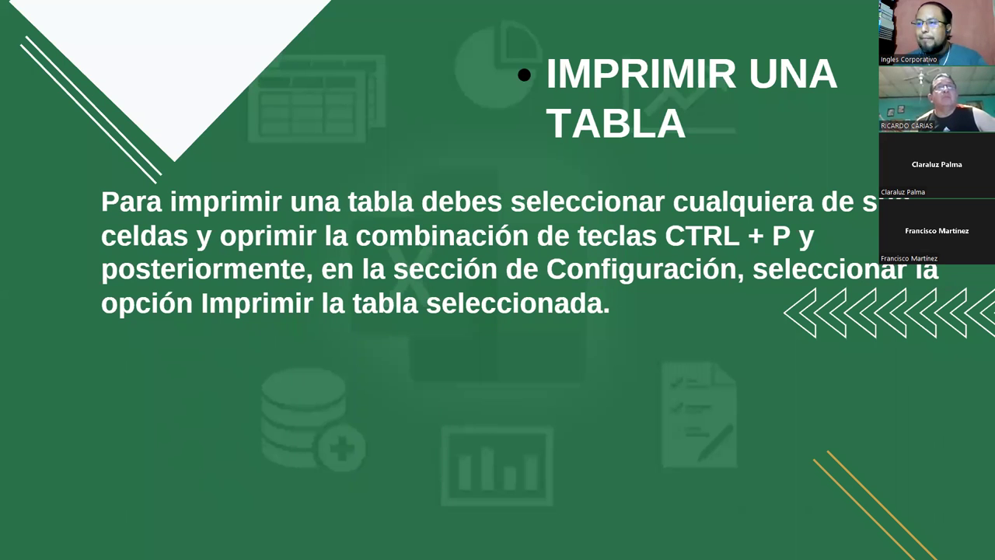
key(Right)
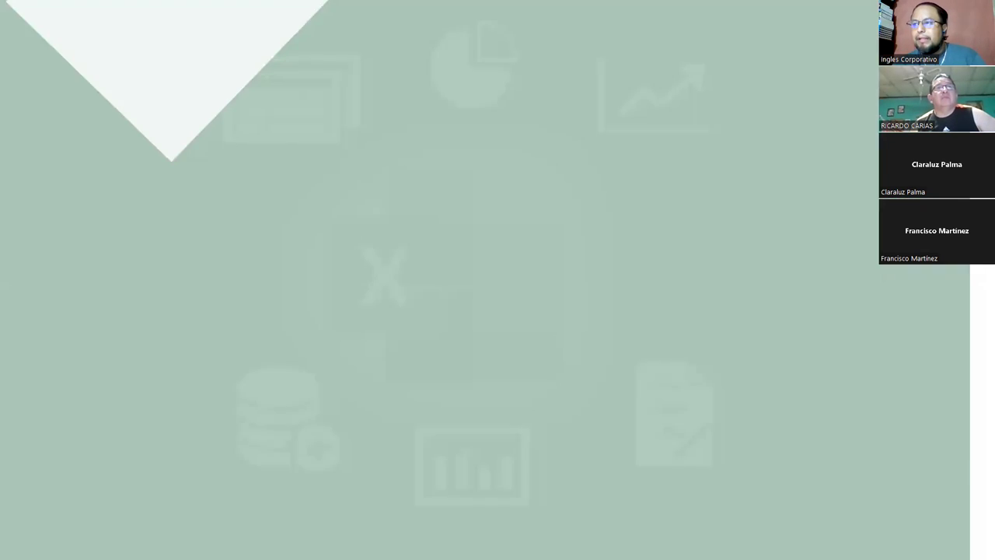
key(Right)
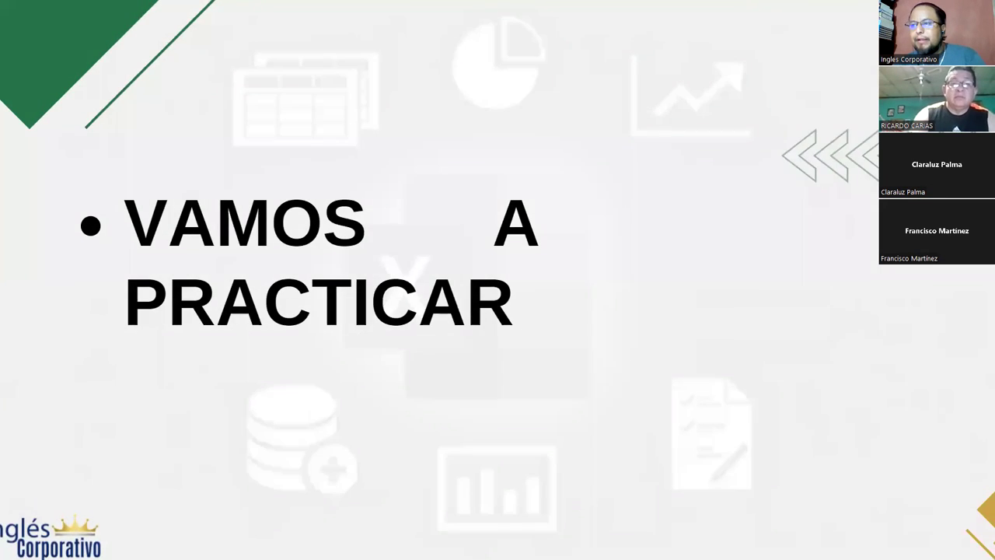
key(Right)
key(Right)
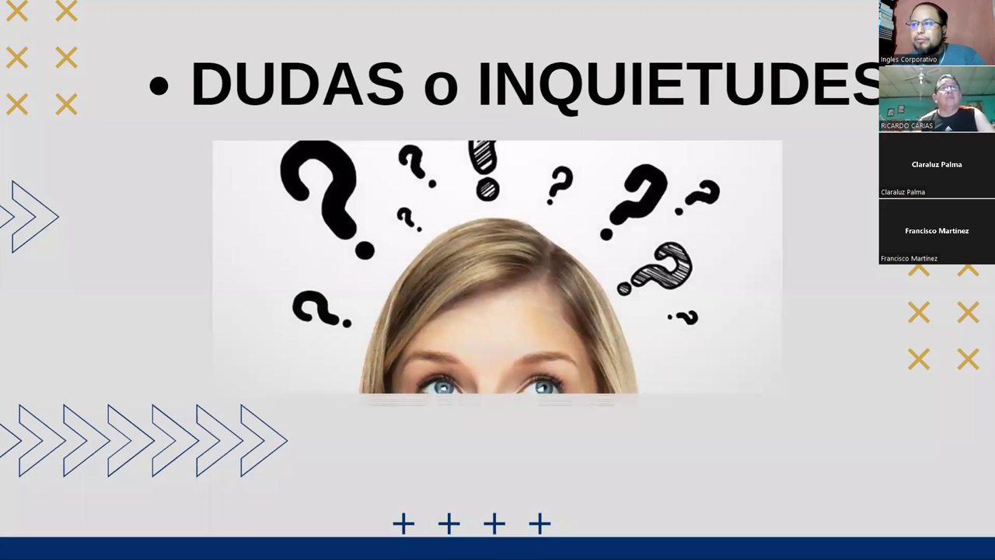
key(Right)
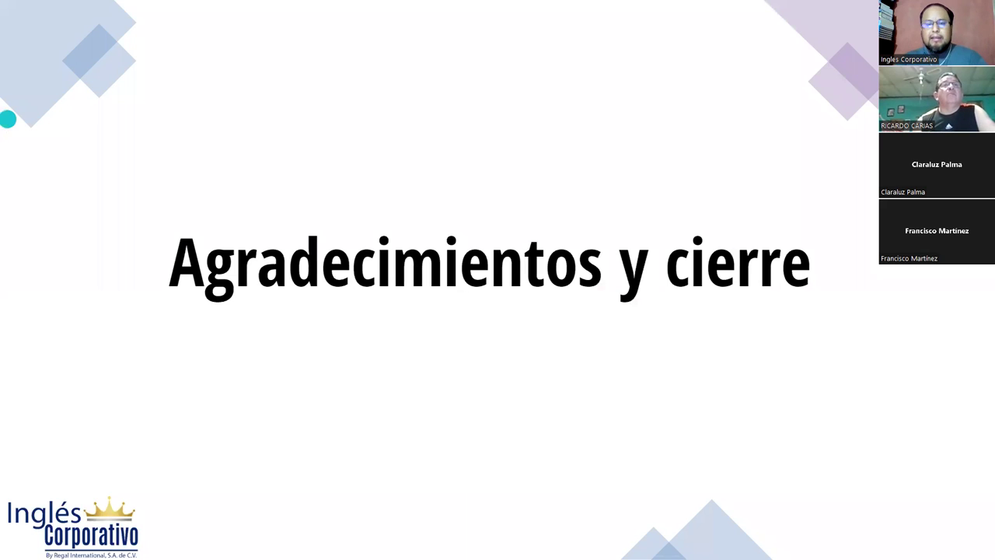
key(alt+s)
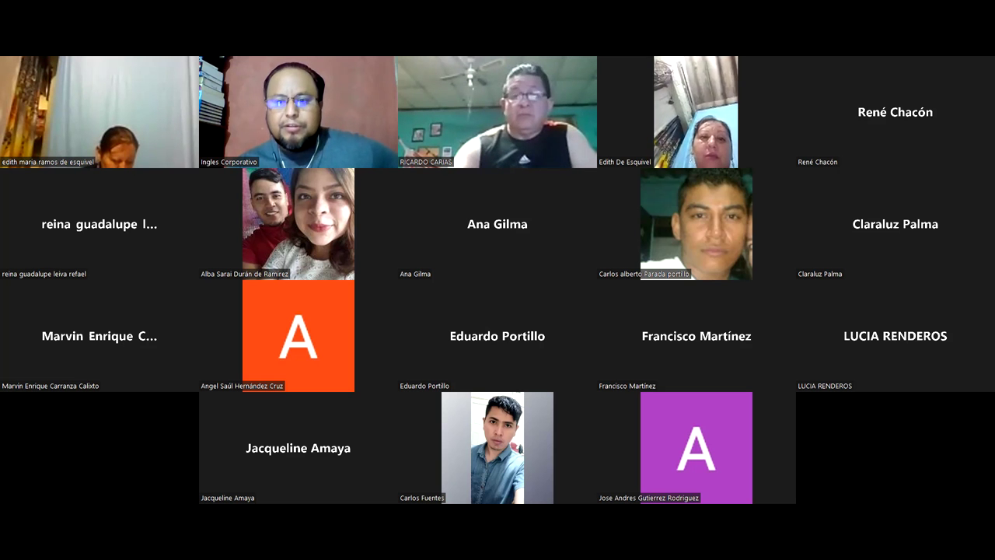